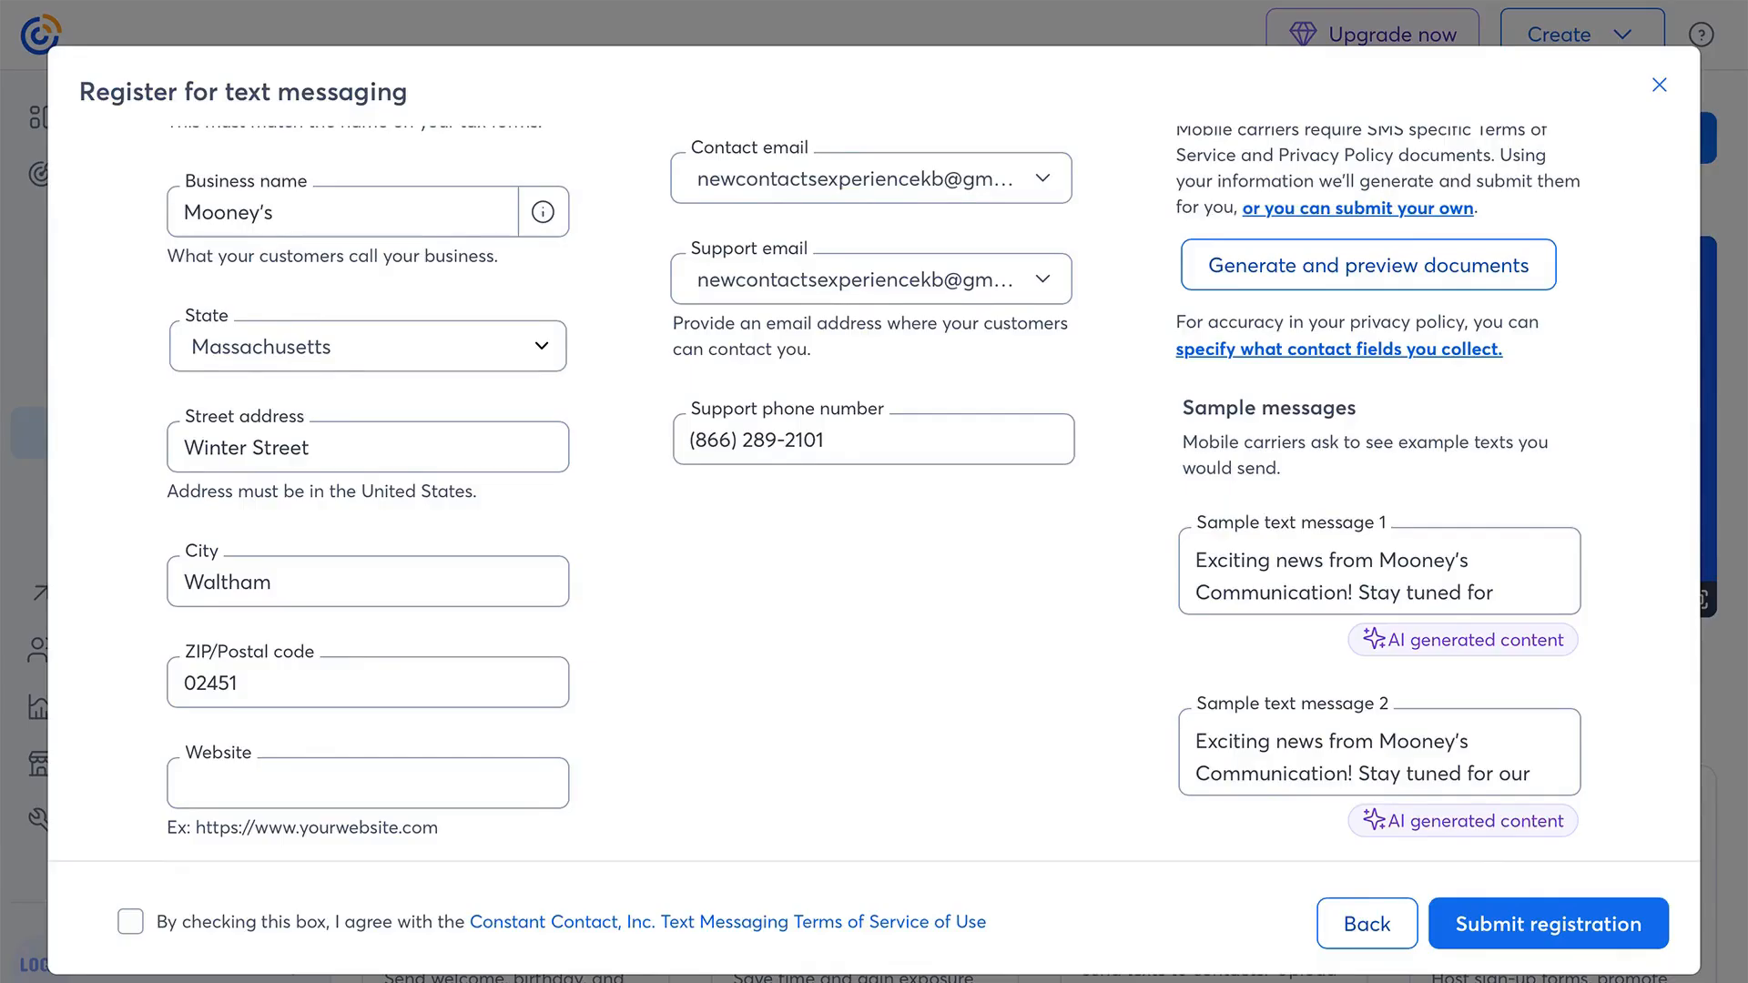
- Agree to the Text Messaging Terms of Service of Use and submit the text messaging registration
{"action": "left_click", "coordinate": [132, 923]}
{"action": "left_click", "coordinate": [1513, 925]}
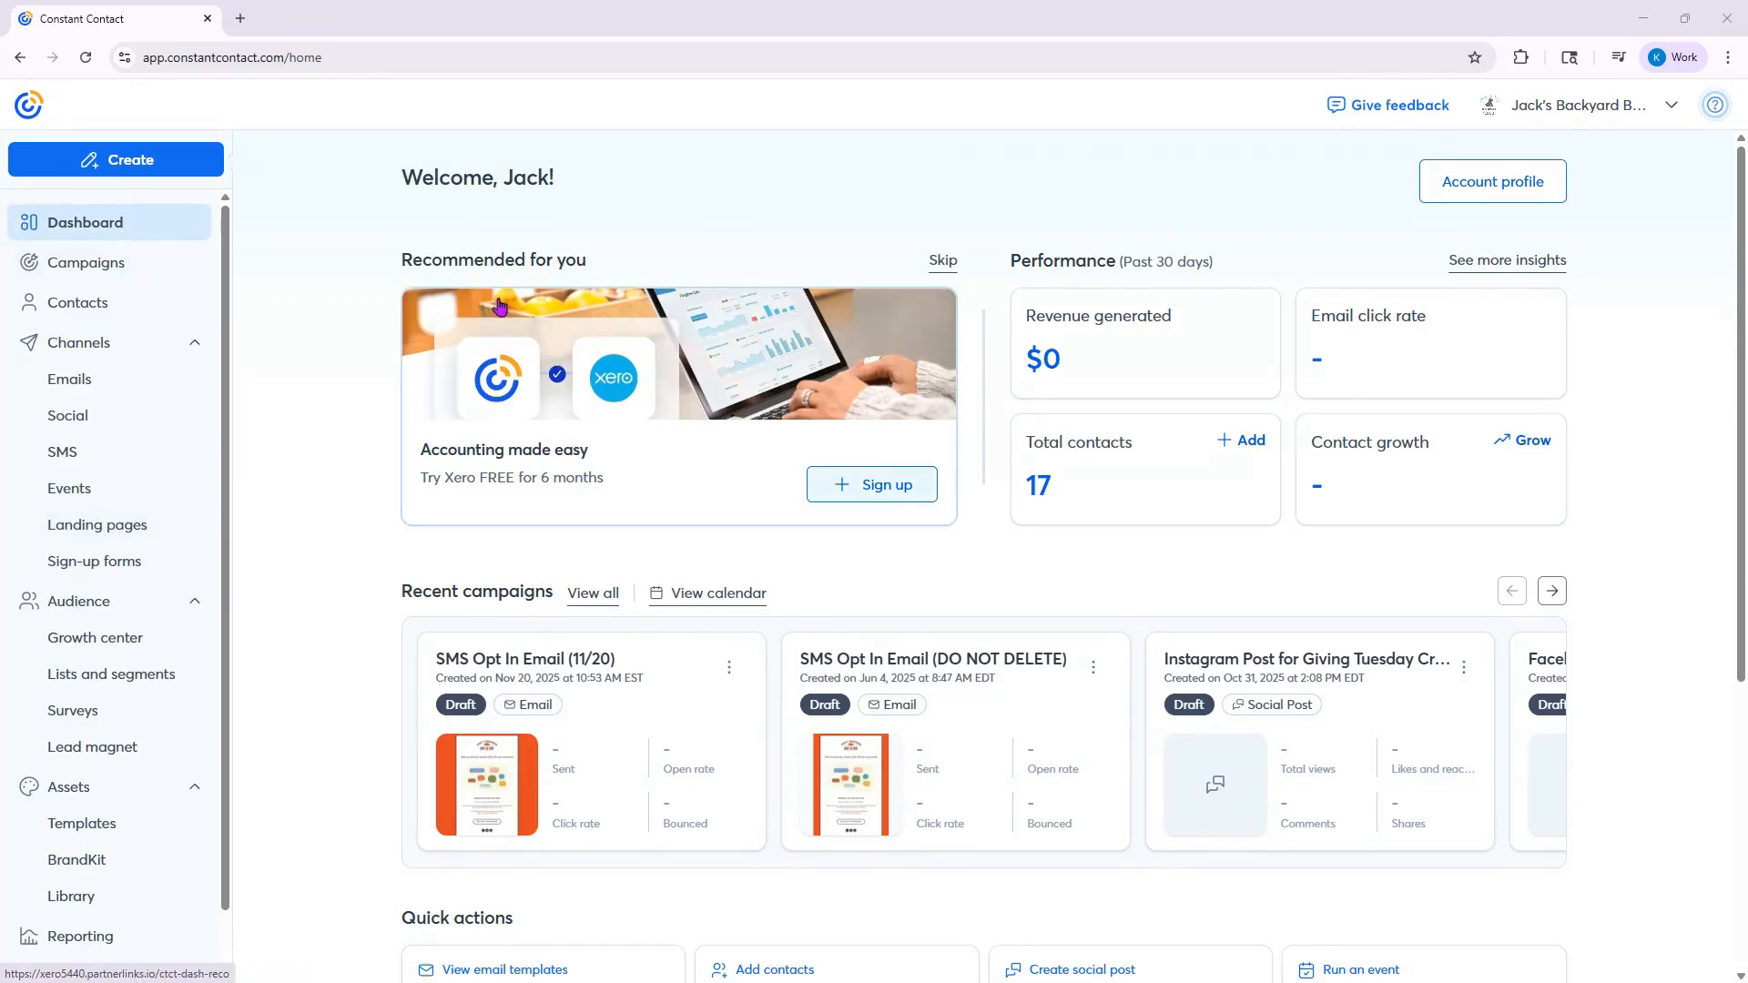
- Open the landing pages list and preview the autogenerated SMS test-send landing page
{"action": "left_click", "coordinate": [98, 536]}
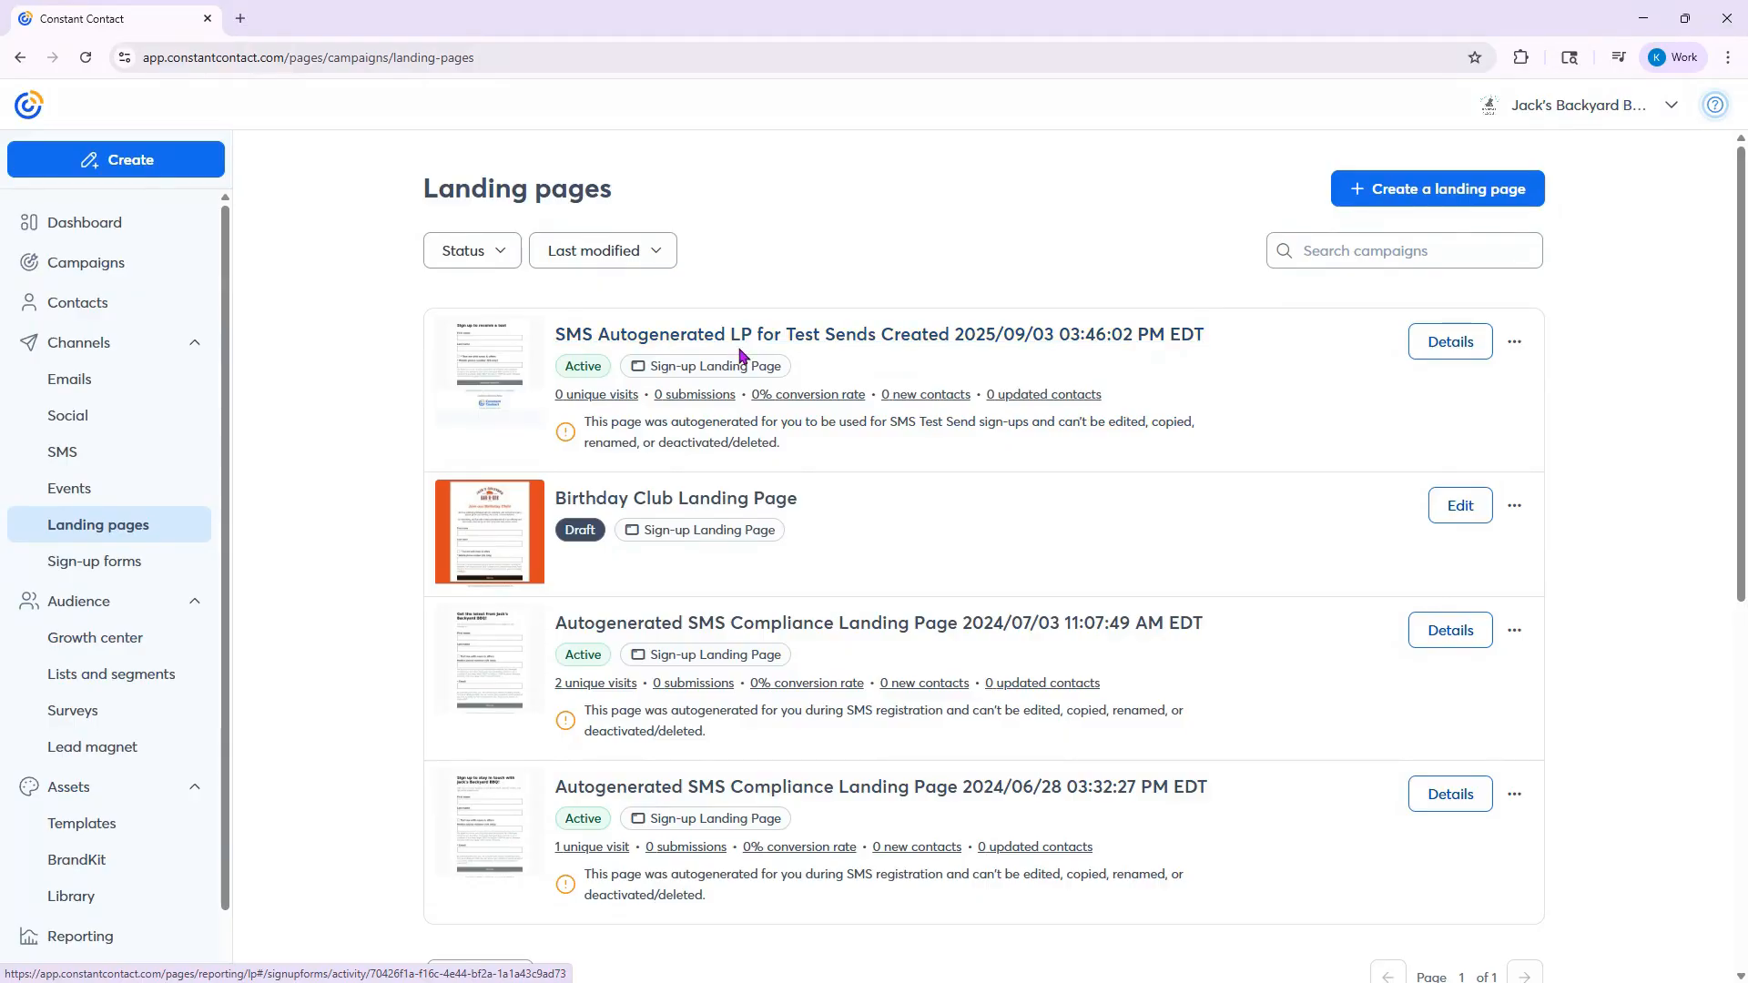
{"action": "left_click", "coordinate": [465, 355]}
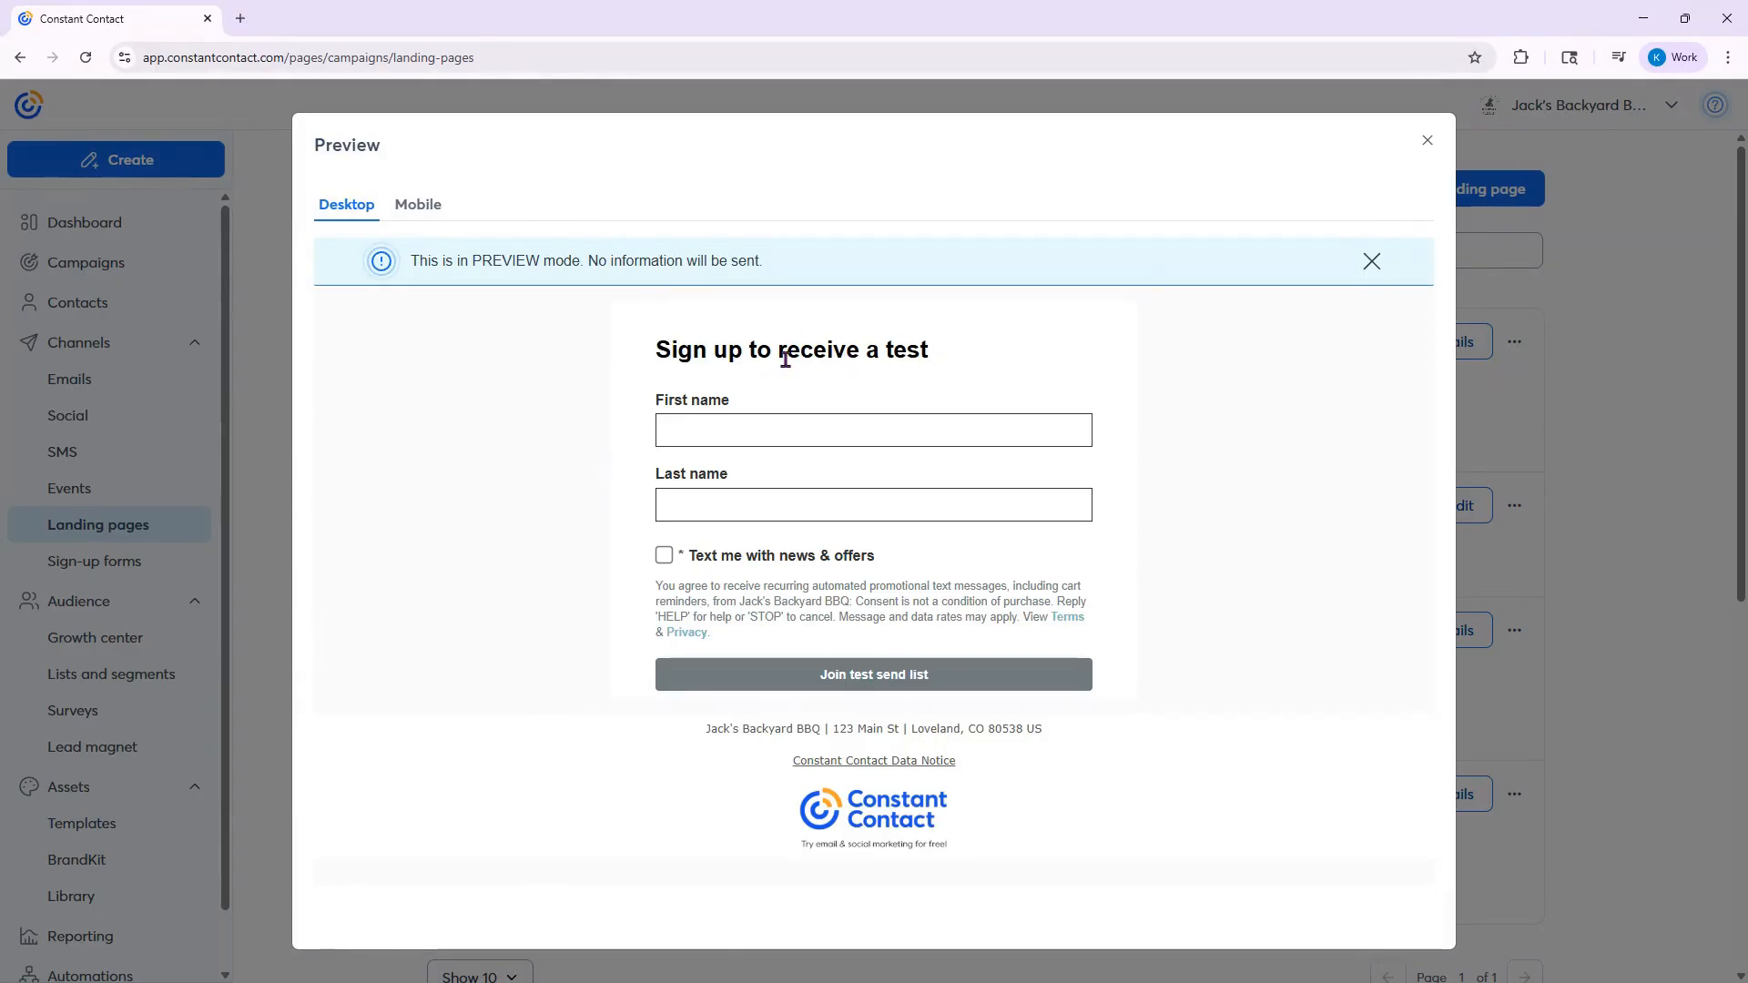
{"action": "left_click", "coordinate": [1426, 142]}
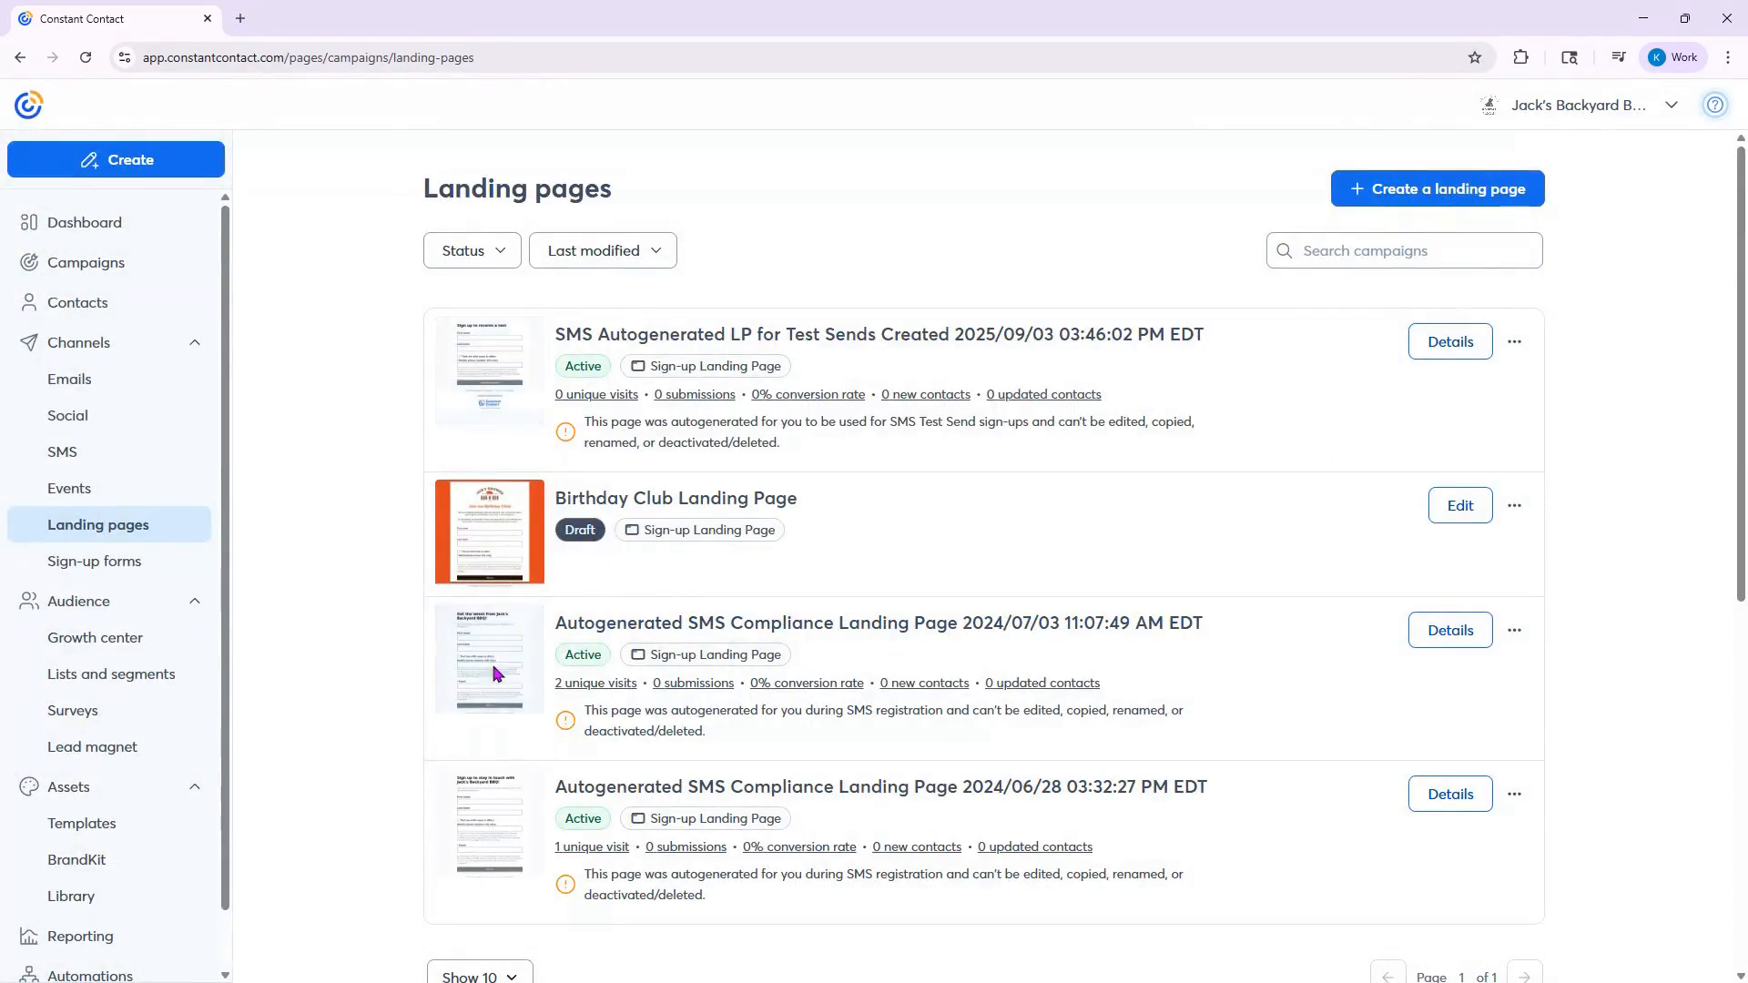
- Preview the 2024/07/03 SMS compliance landing page, enable "Text me with news & offers" and examine the phone field and consent text
{"action": "left_click", "coordinate": [507, 672]}
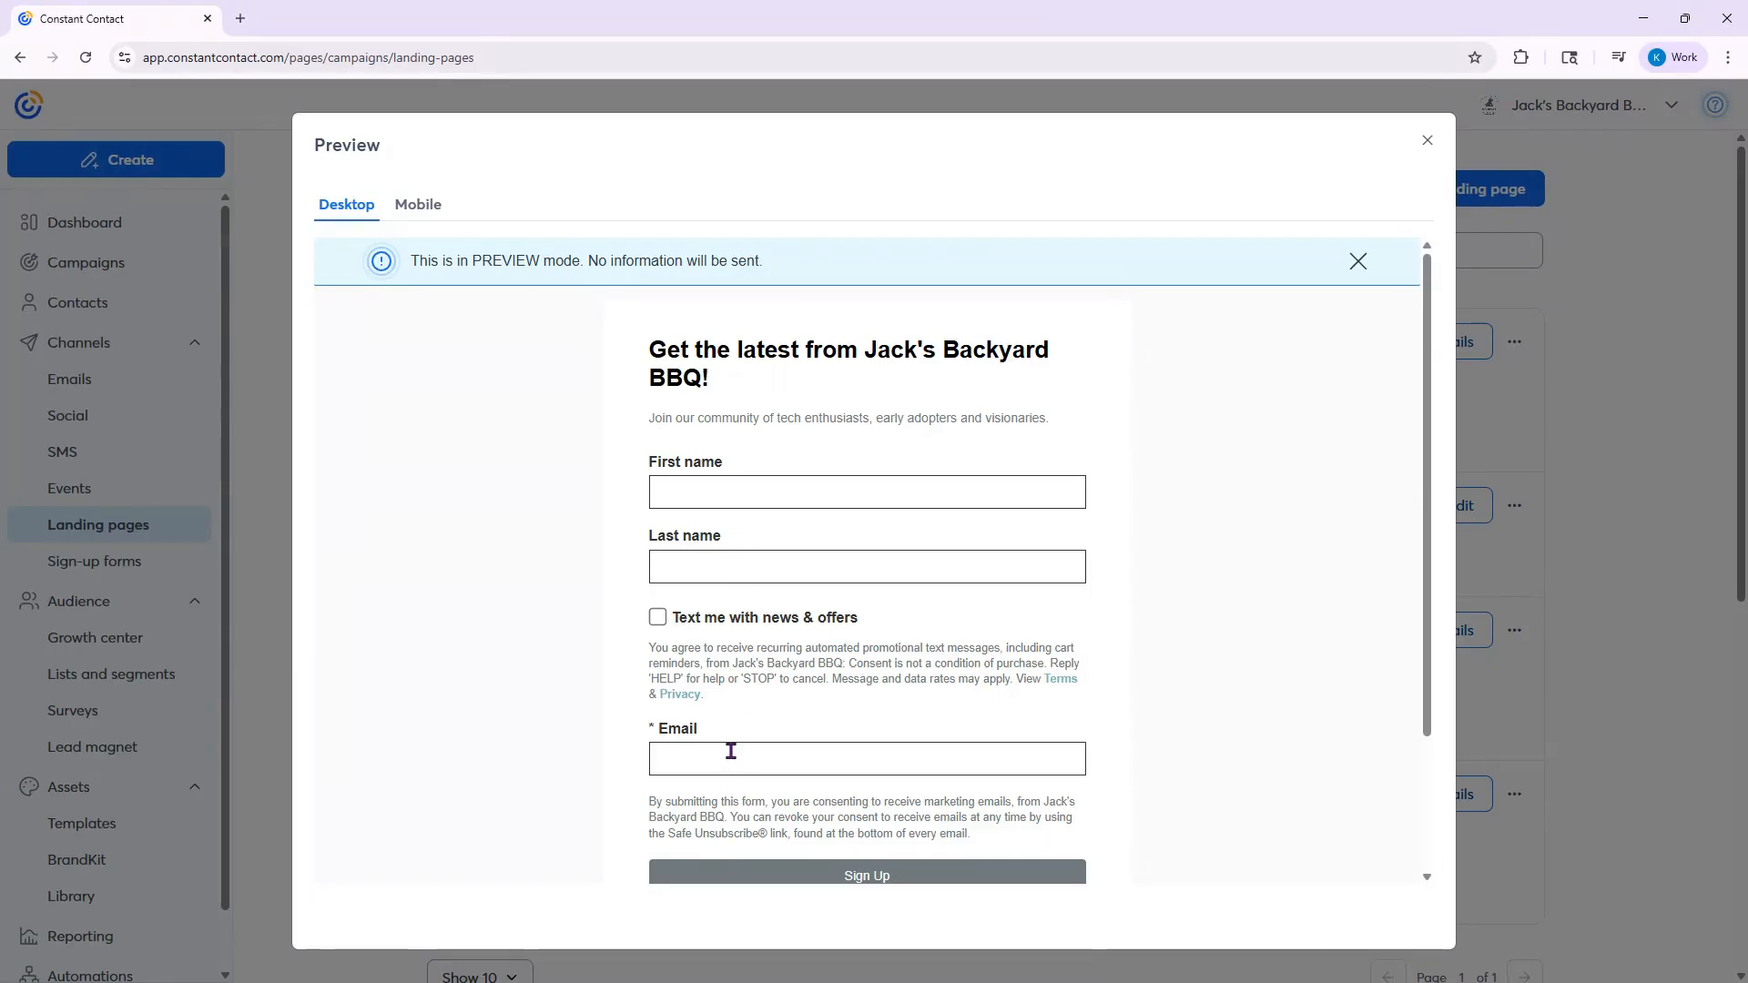
{"action": "left_click", "coordinate": [659, 618]}
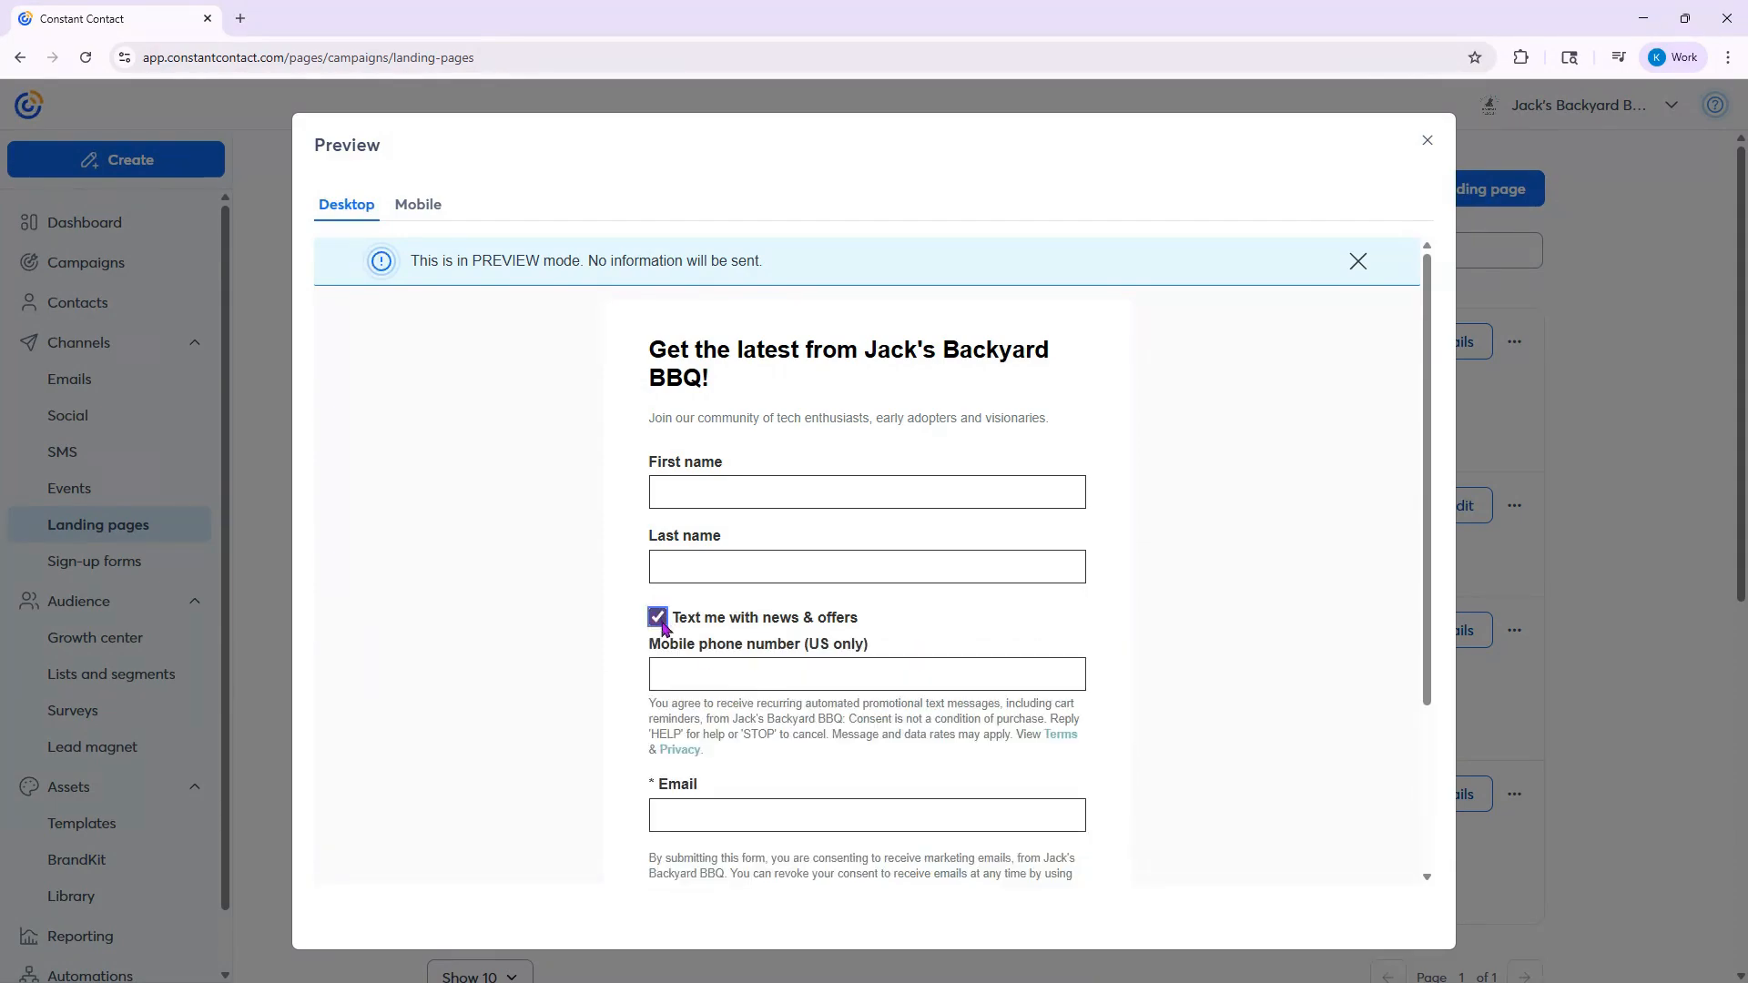
{"action": "scroll", "coordinate": [1231, 581], "scroll_direction": "down", "scroll_amount": 2}
{"action": "scroll", "coordinate": [1231, 581], "scroll_direction": "down", "scroll_amount": 1}
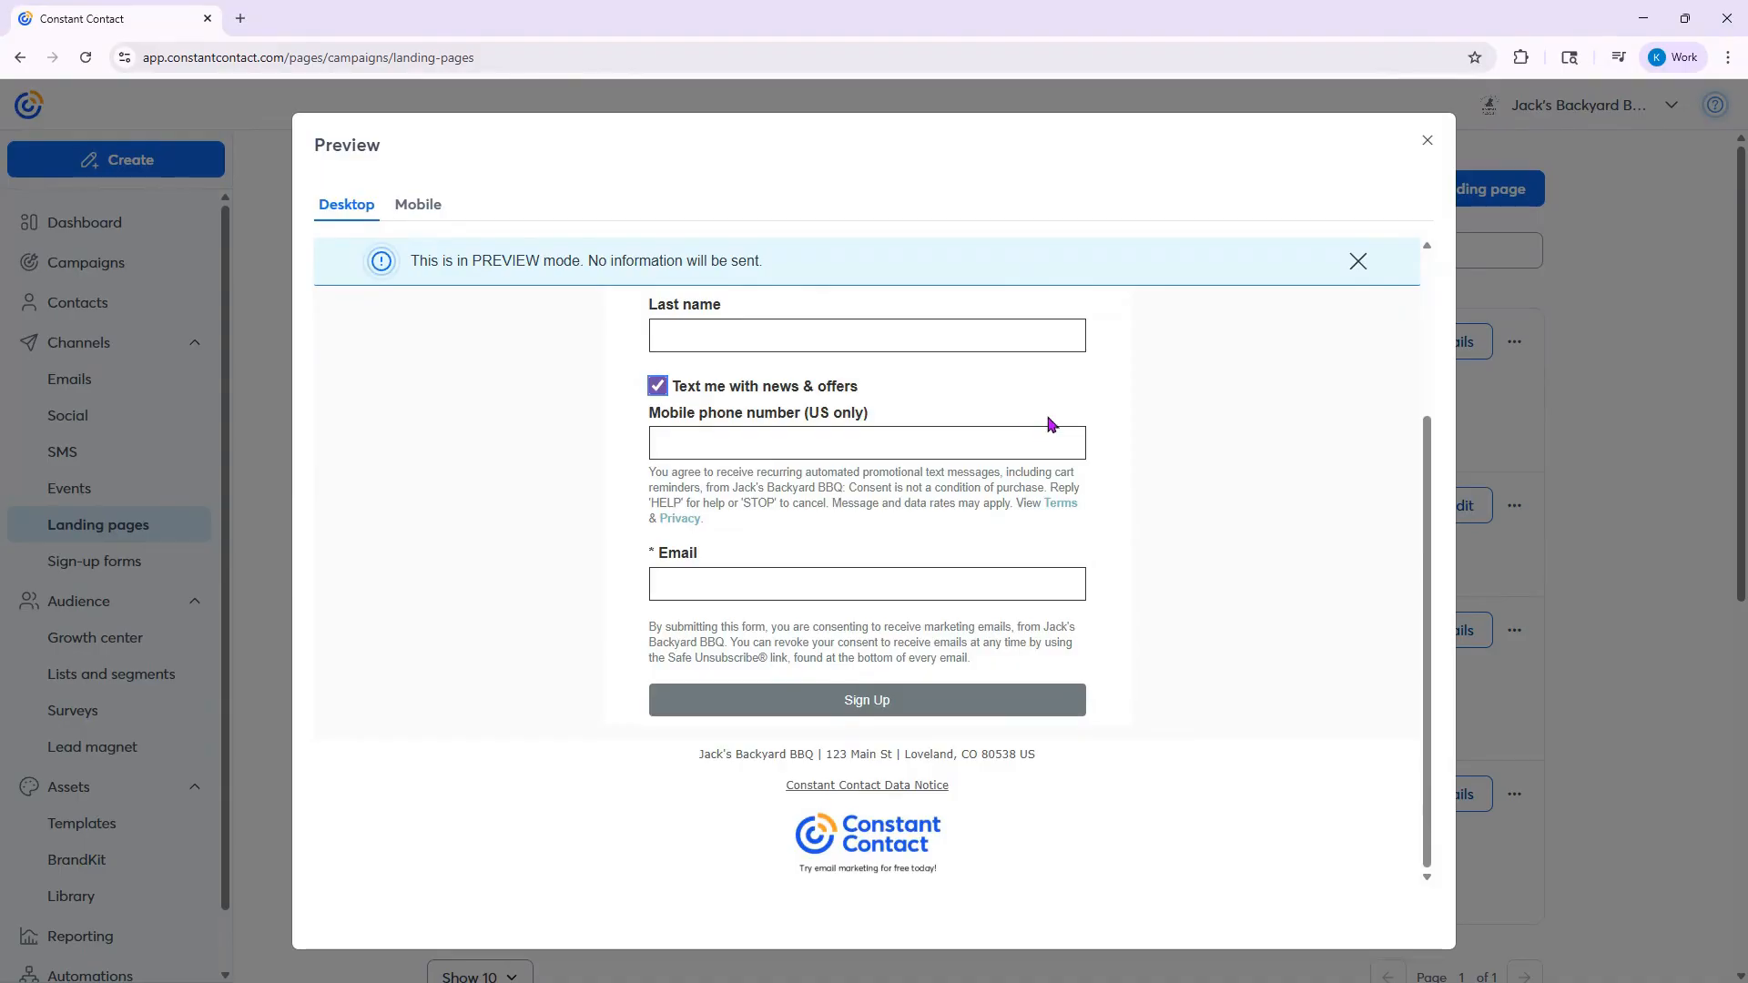
{"action": "left_click_drag", "start_coordinate": [649, 473], "coordinate": [741, 521]}
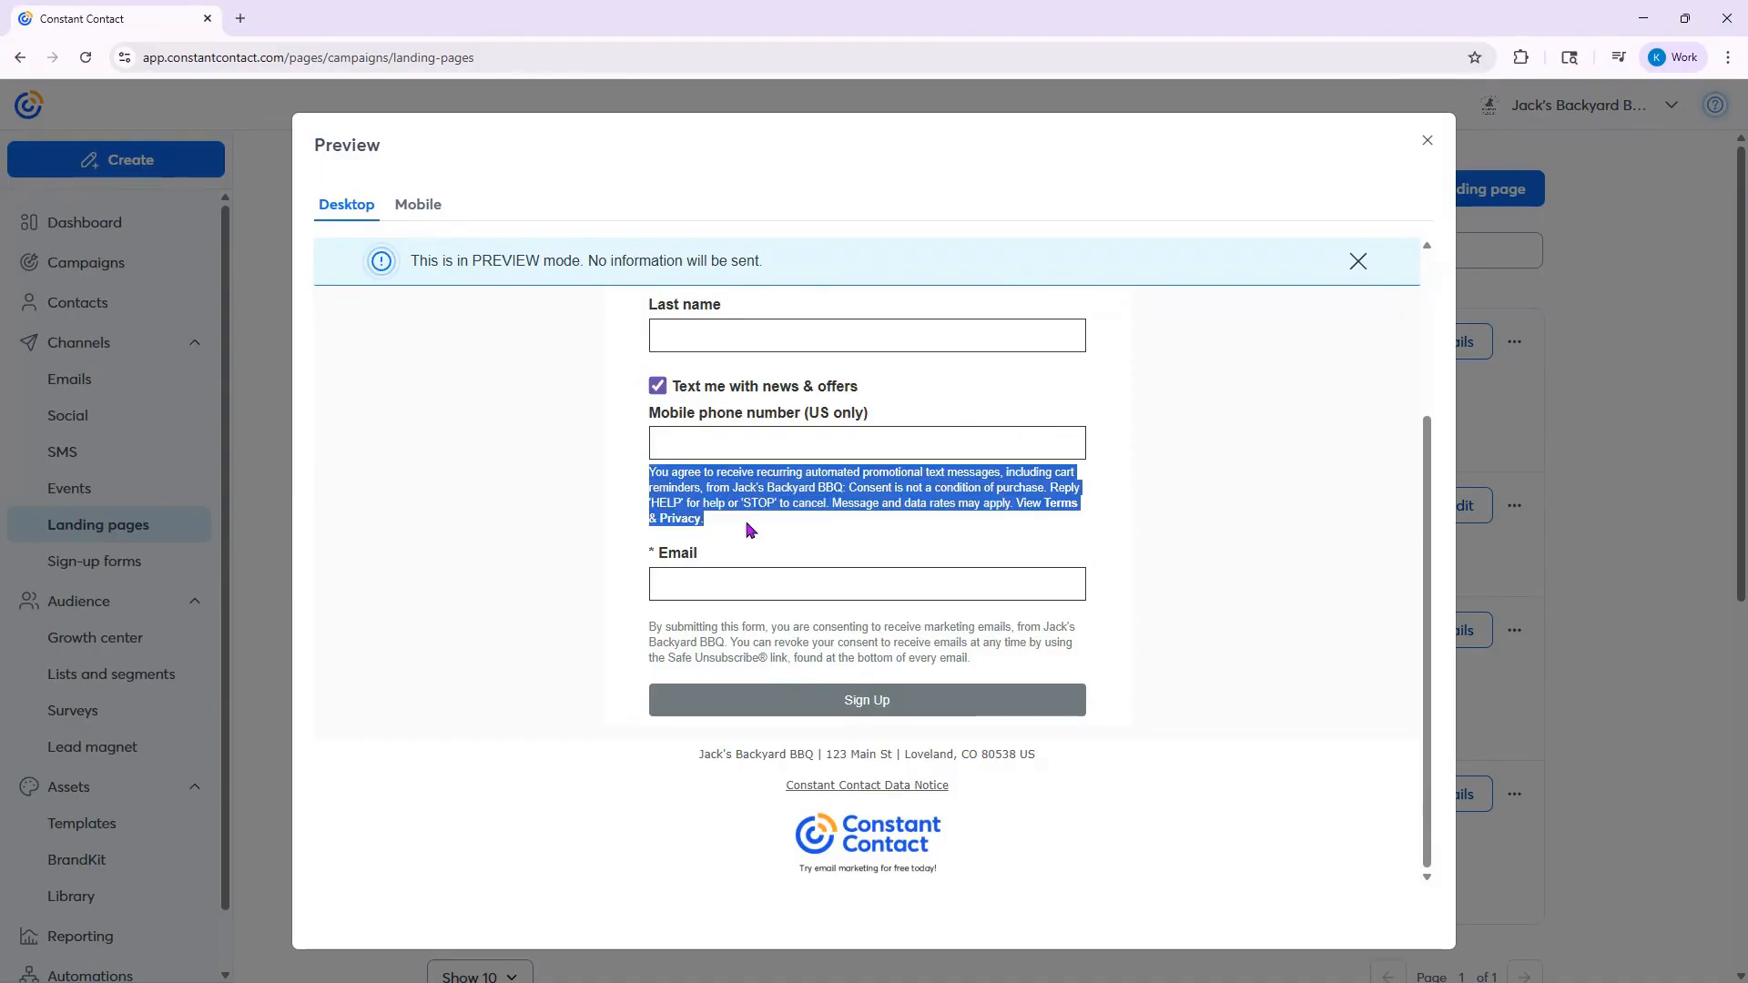
{"action": "left_click", "coordinate": [962, 519]}
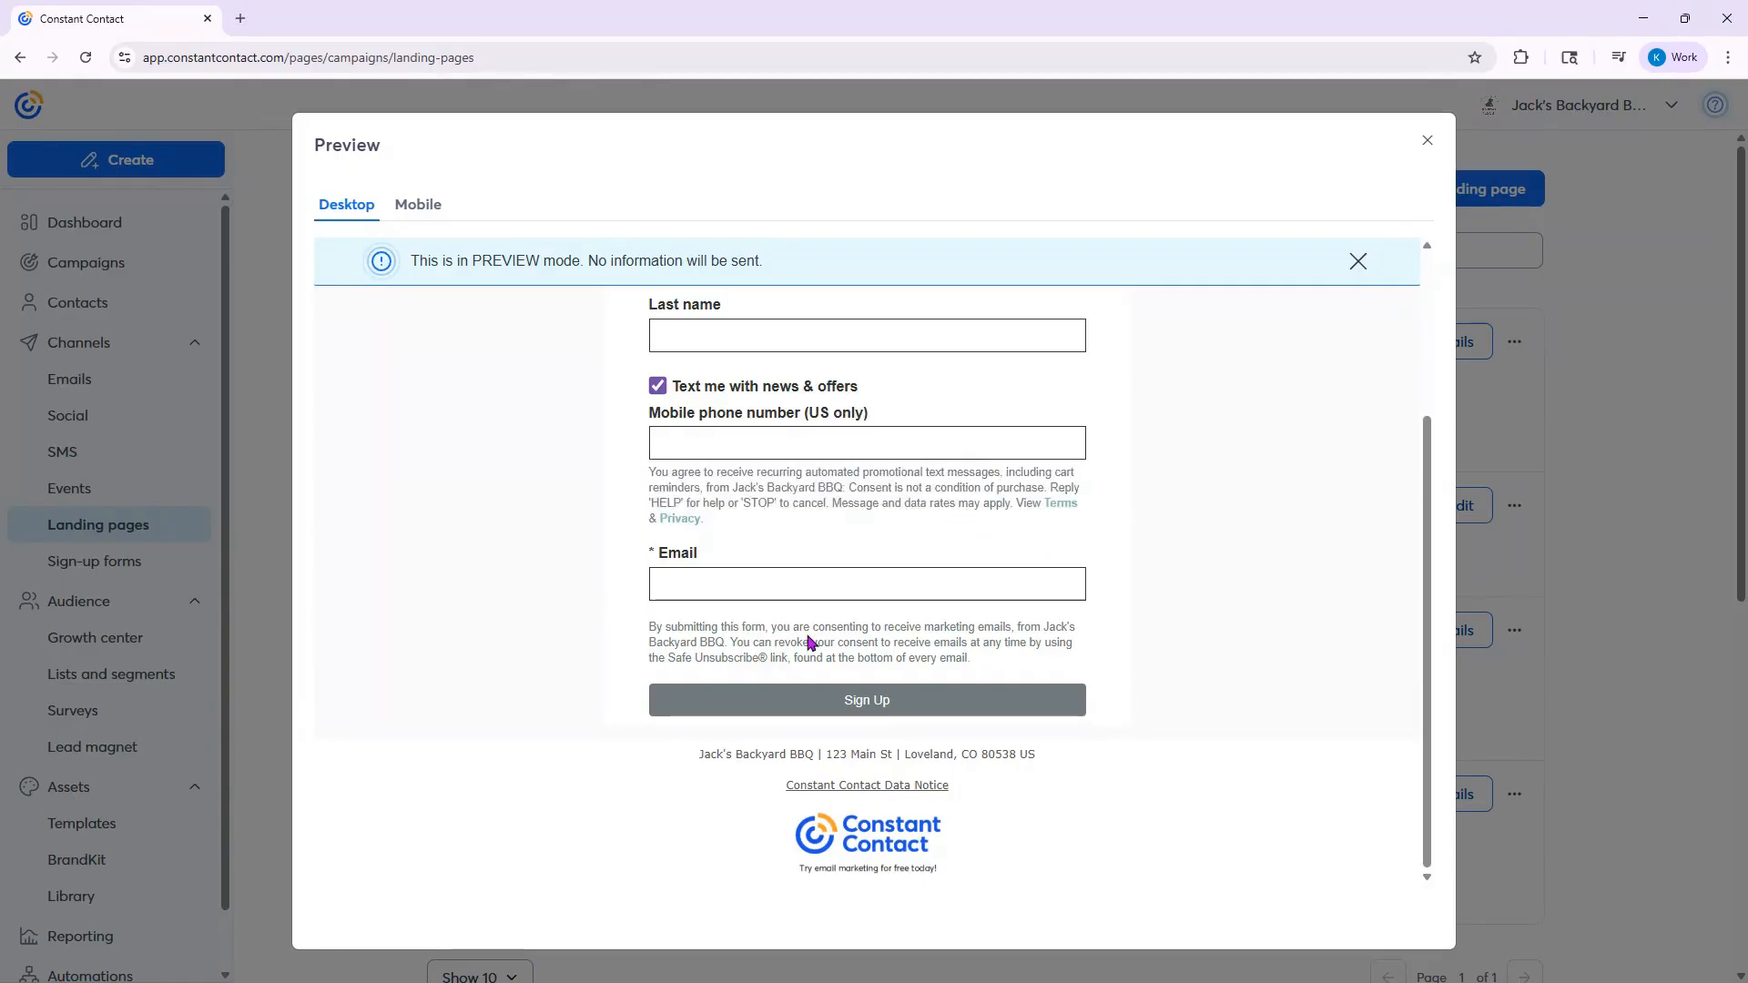
{"action": "scroll", "coordinate": [1229, 603], "scroll_direction": "up", "scroll_amount": 3}
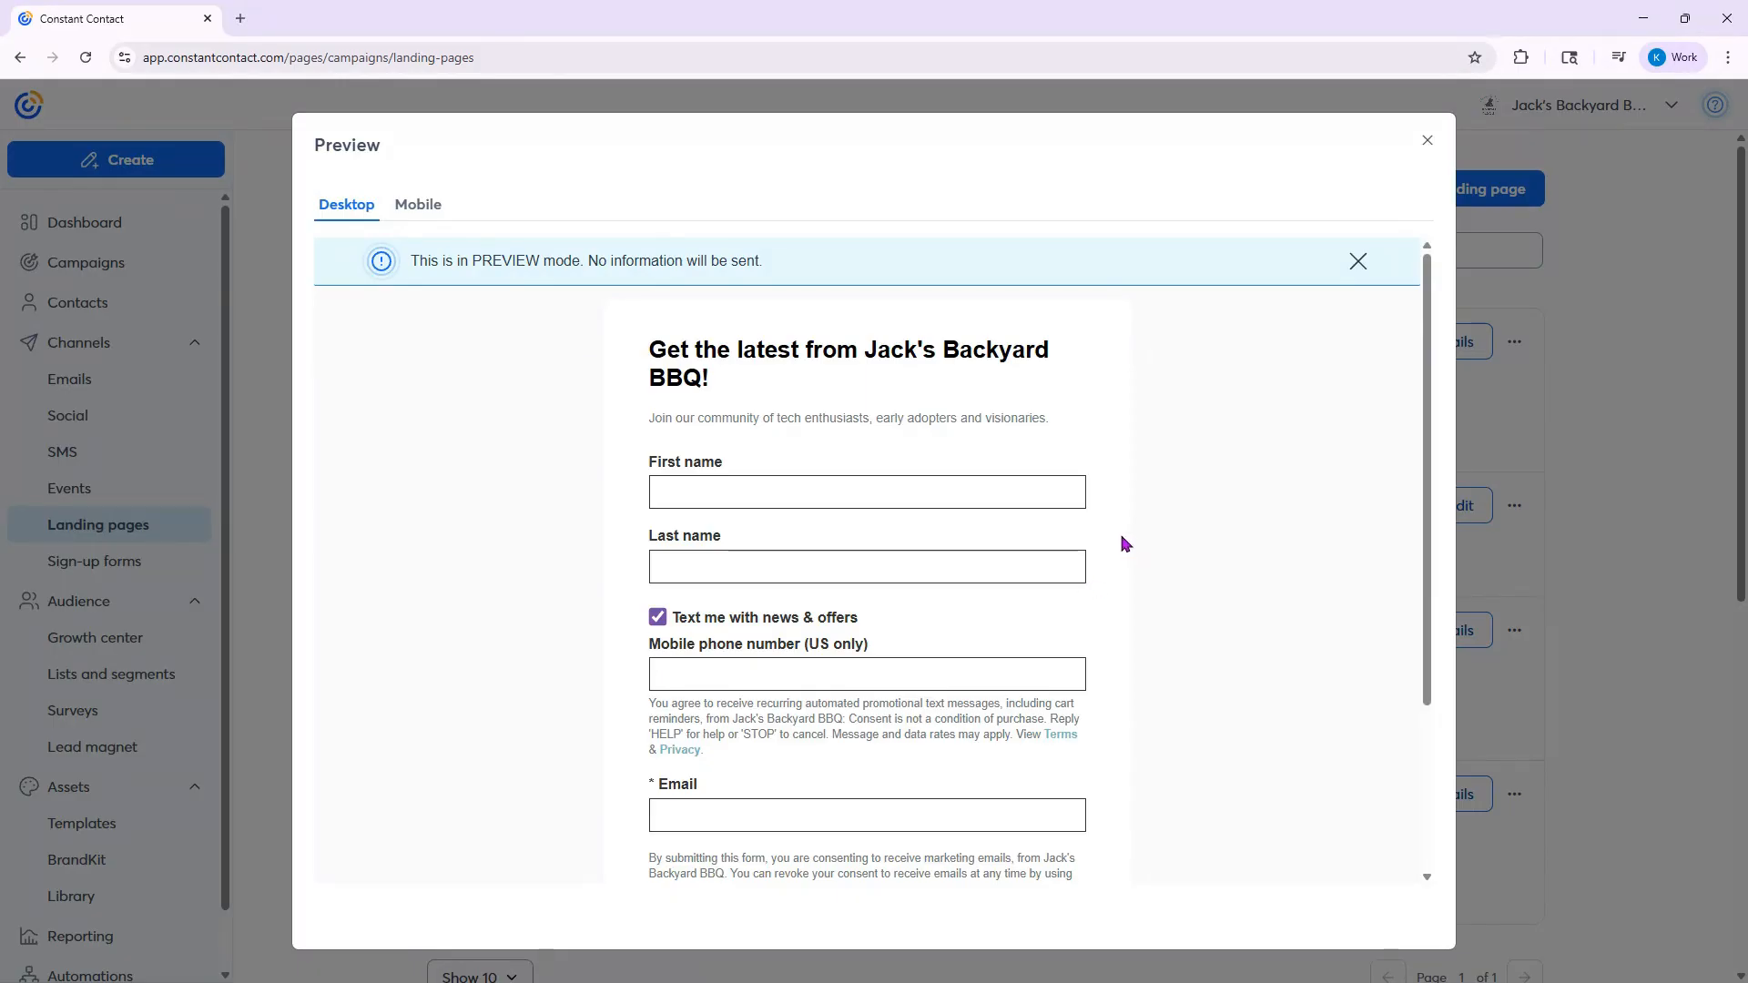
{"action": "left_click", "coordinate": [1428, 141]}
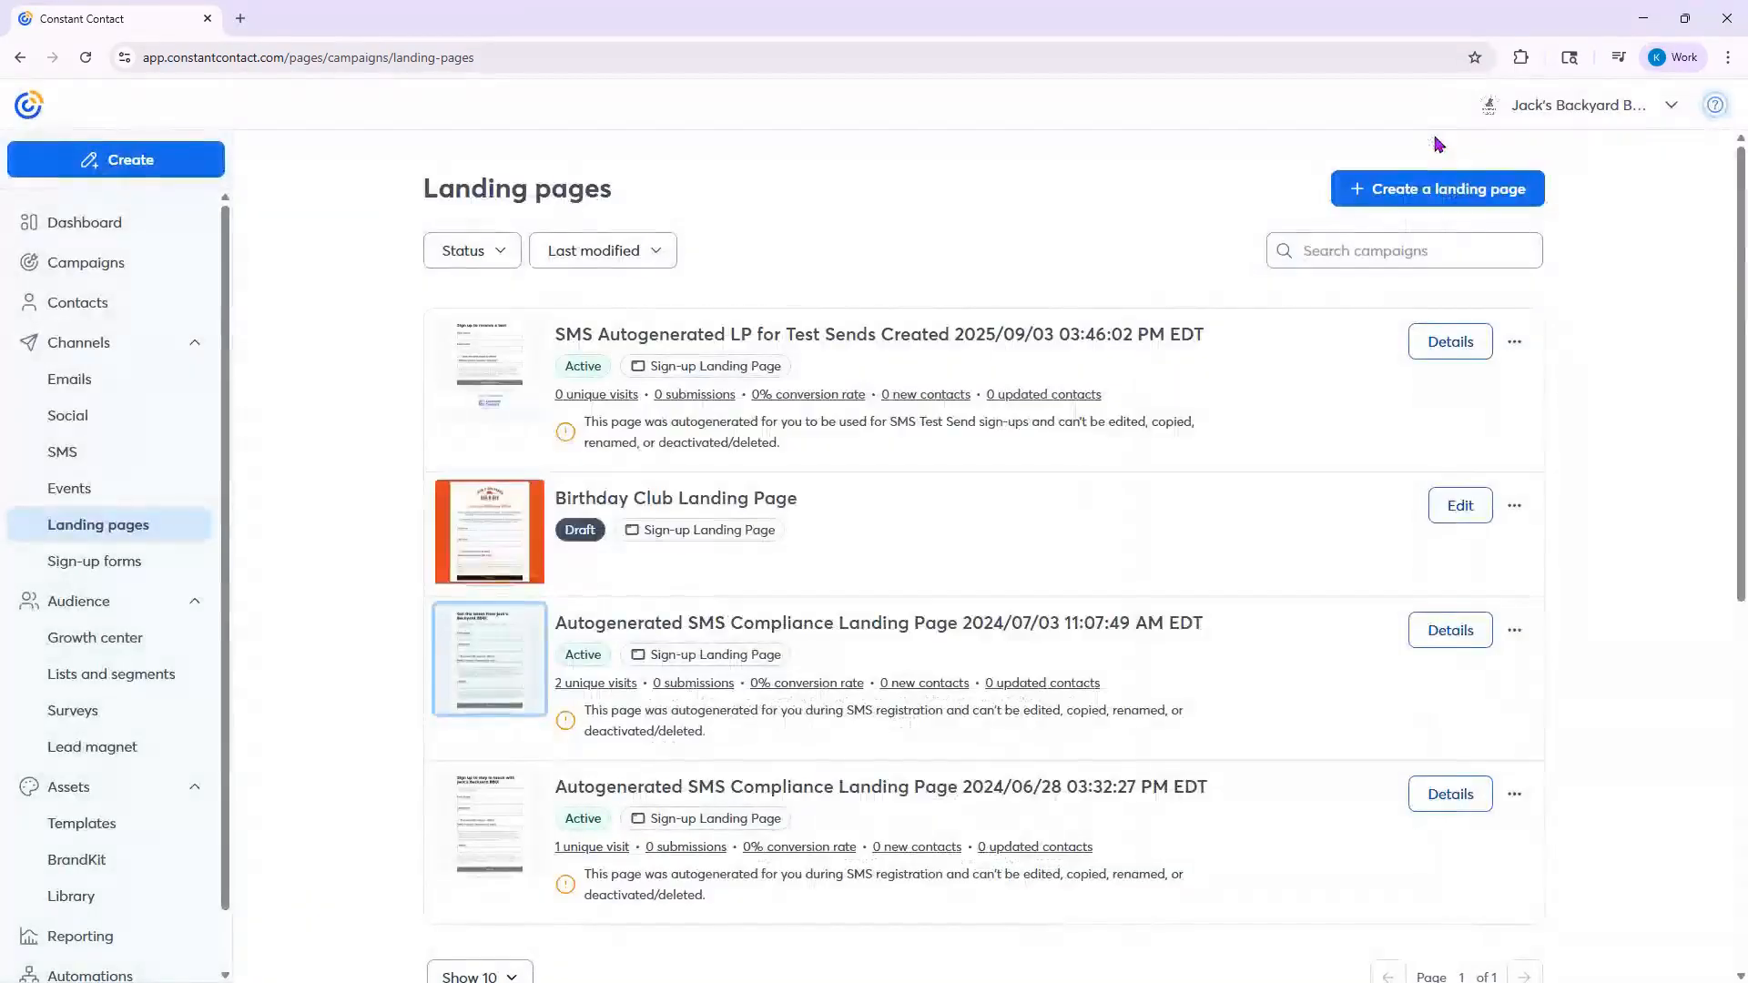
- Open the 2024/07/03 SMS compliance landing page's details and view its QR code sharing option
{"action": "left_click", "coordinate": [851, 628]}
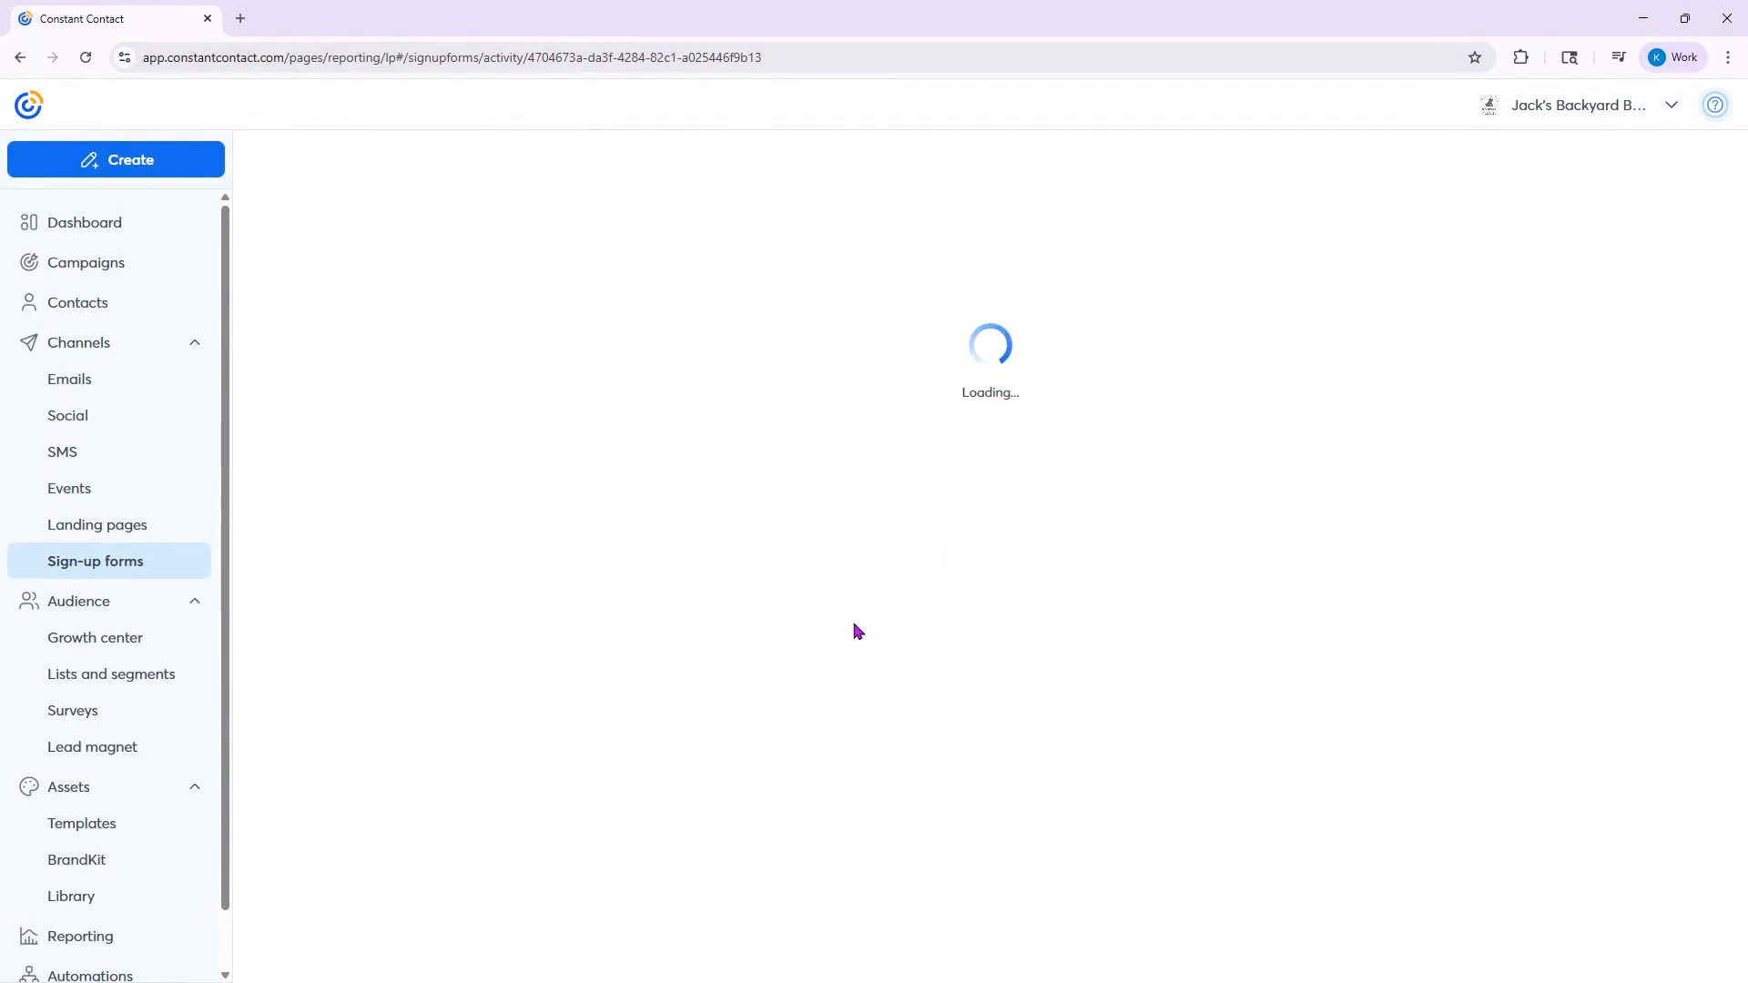
{"action": "left_click", "coordinate": [1455, 182]}
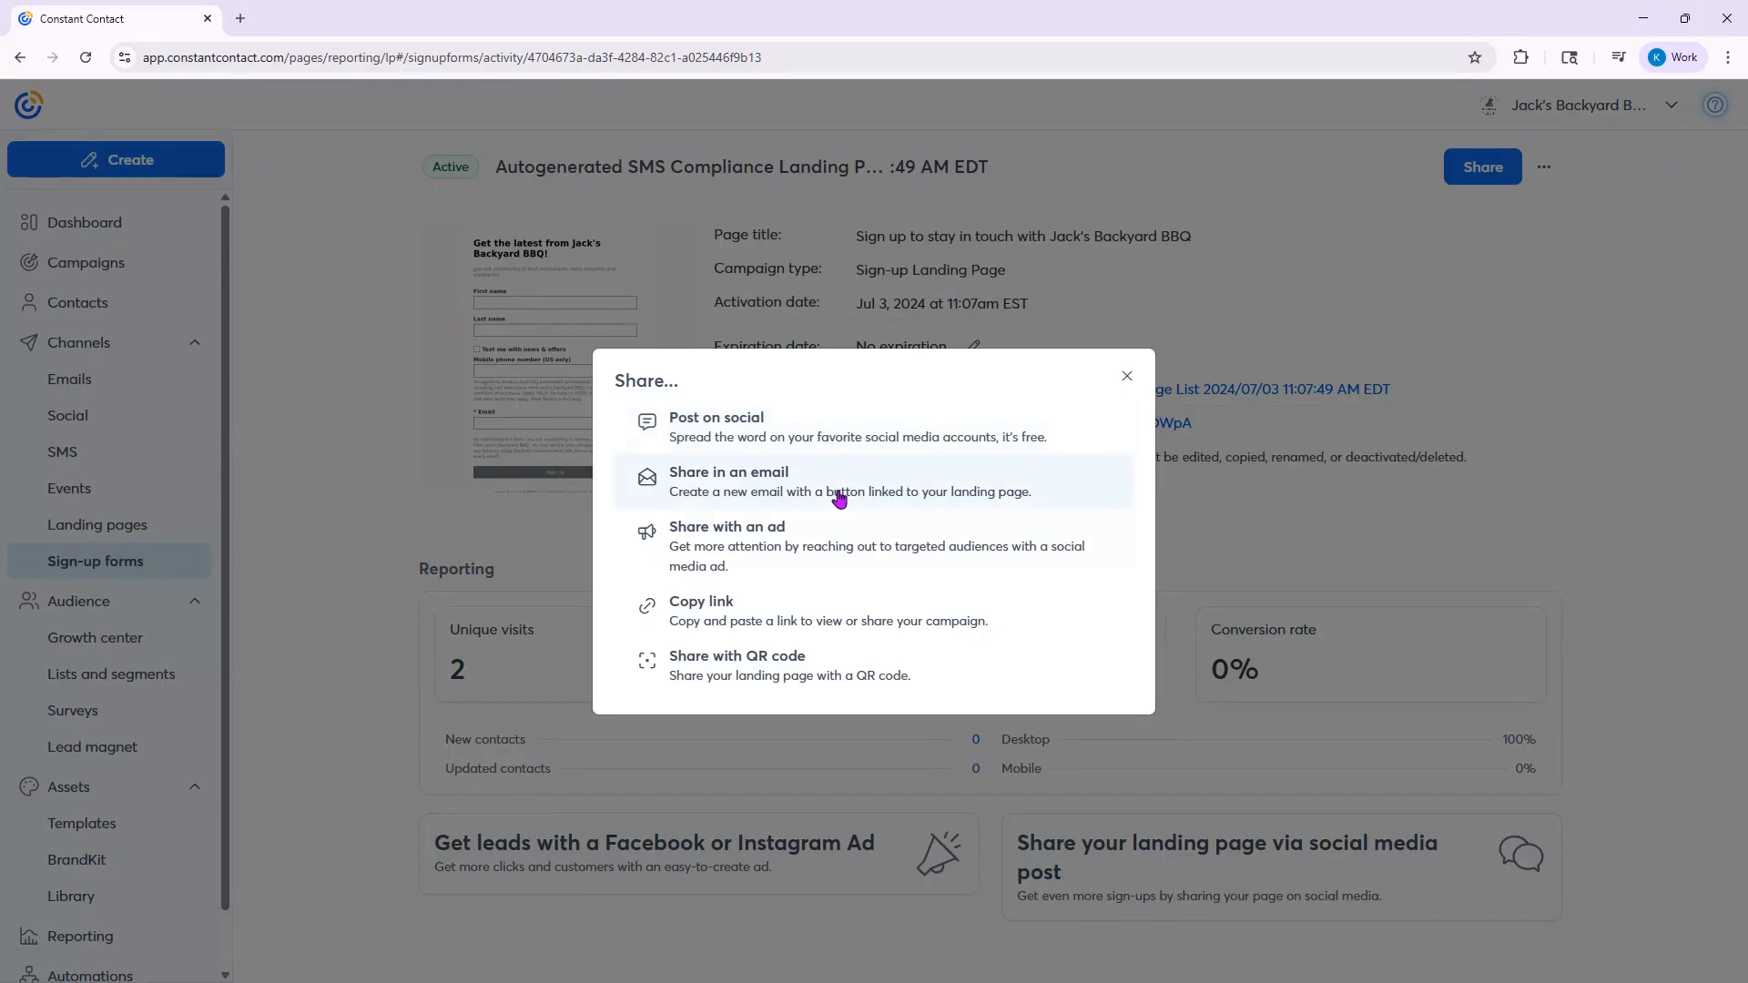
{"action": "left_click", "coordinate": [690, 671]}
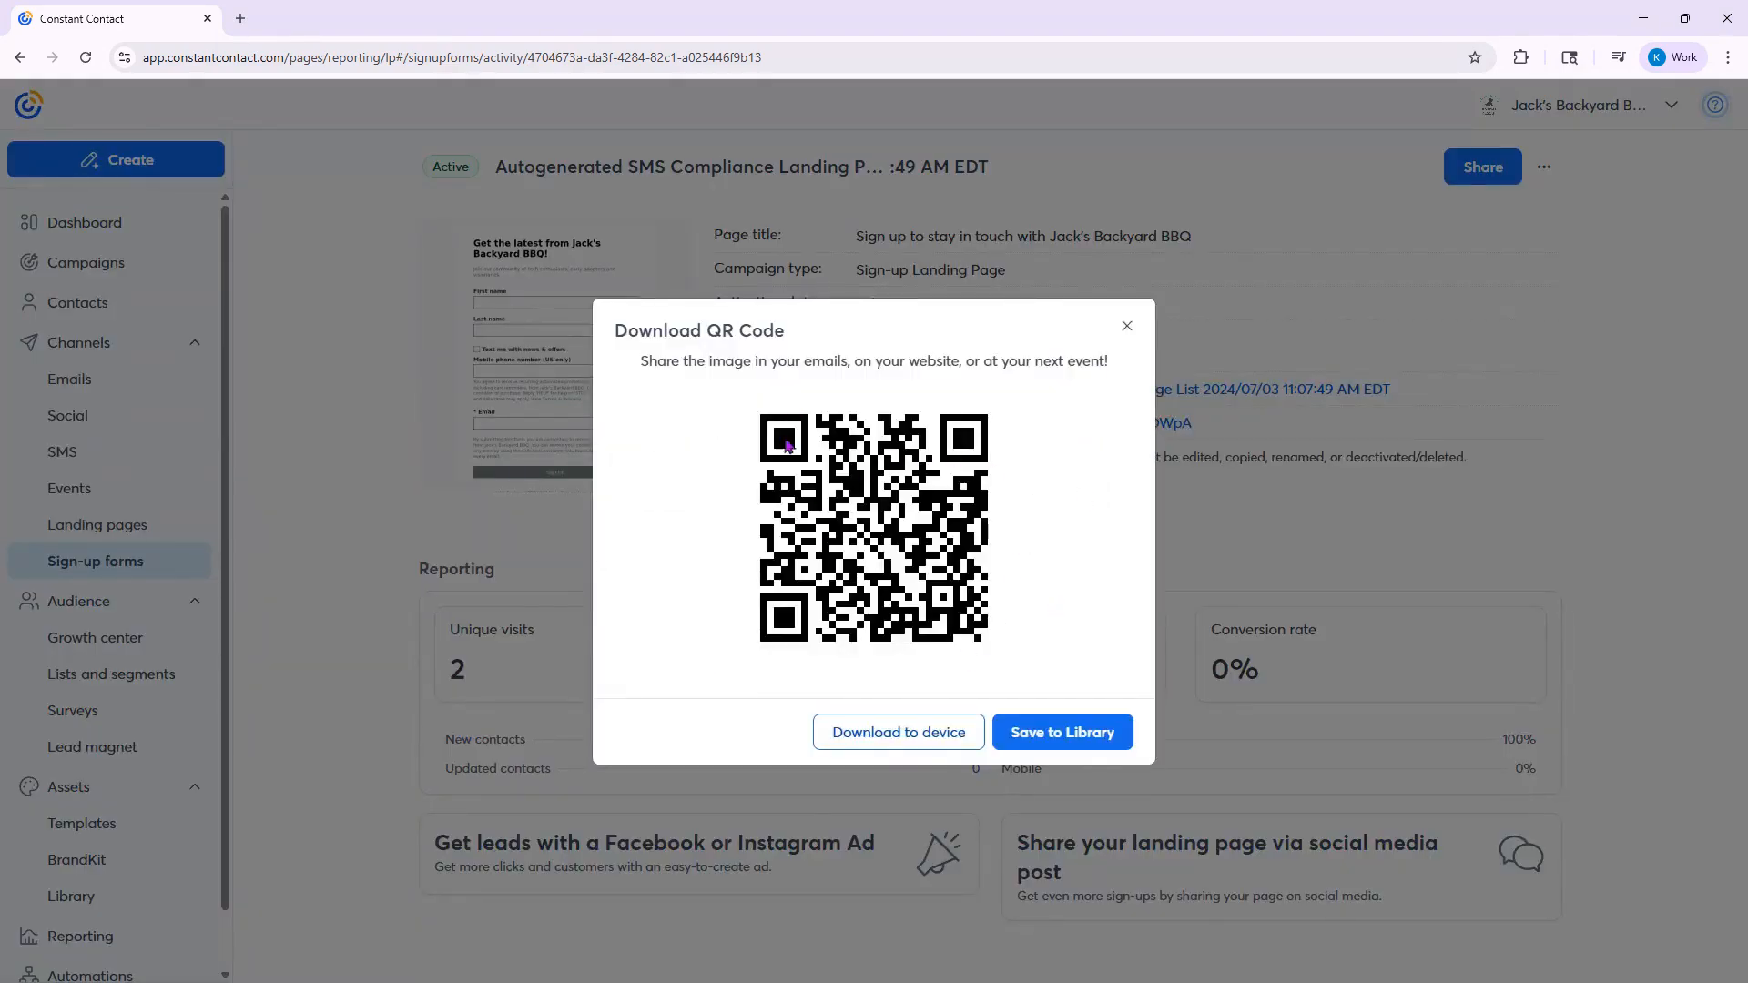
{"action": "left_click", "coordinate": [1127, 330]}
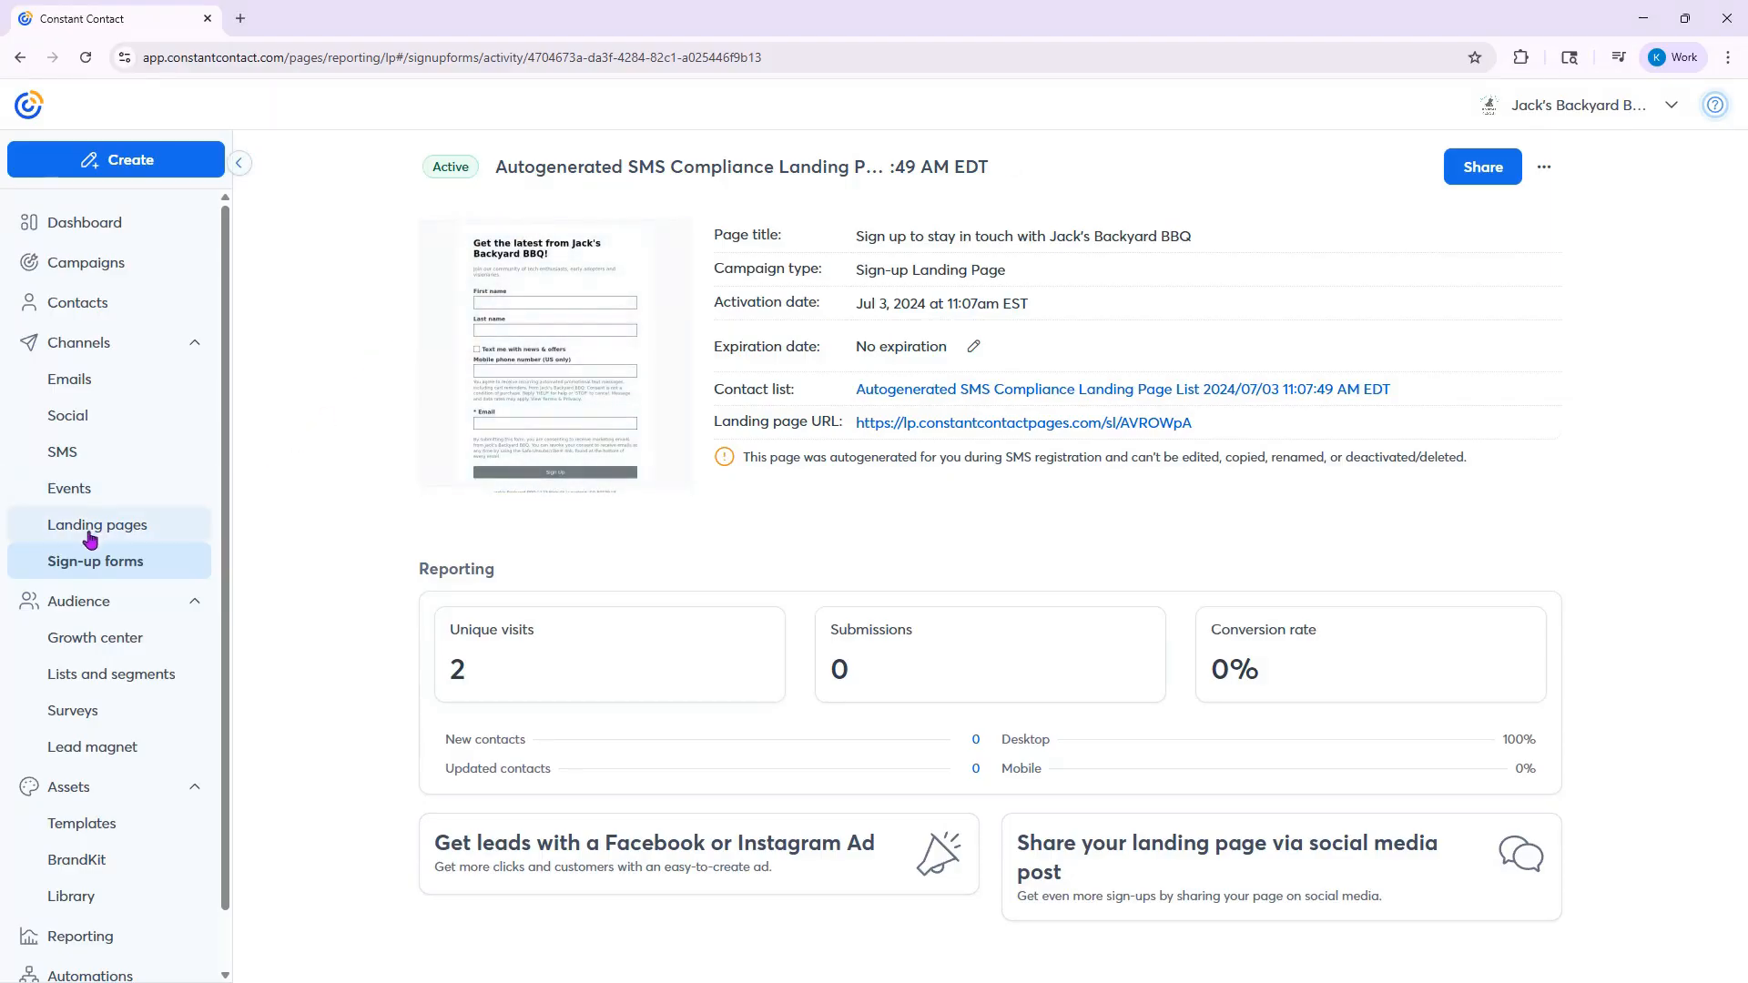
- Create a new Sign-up Landing Page from the landing pages list
{"action": "left_click", "coordinate": [161, 535]}
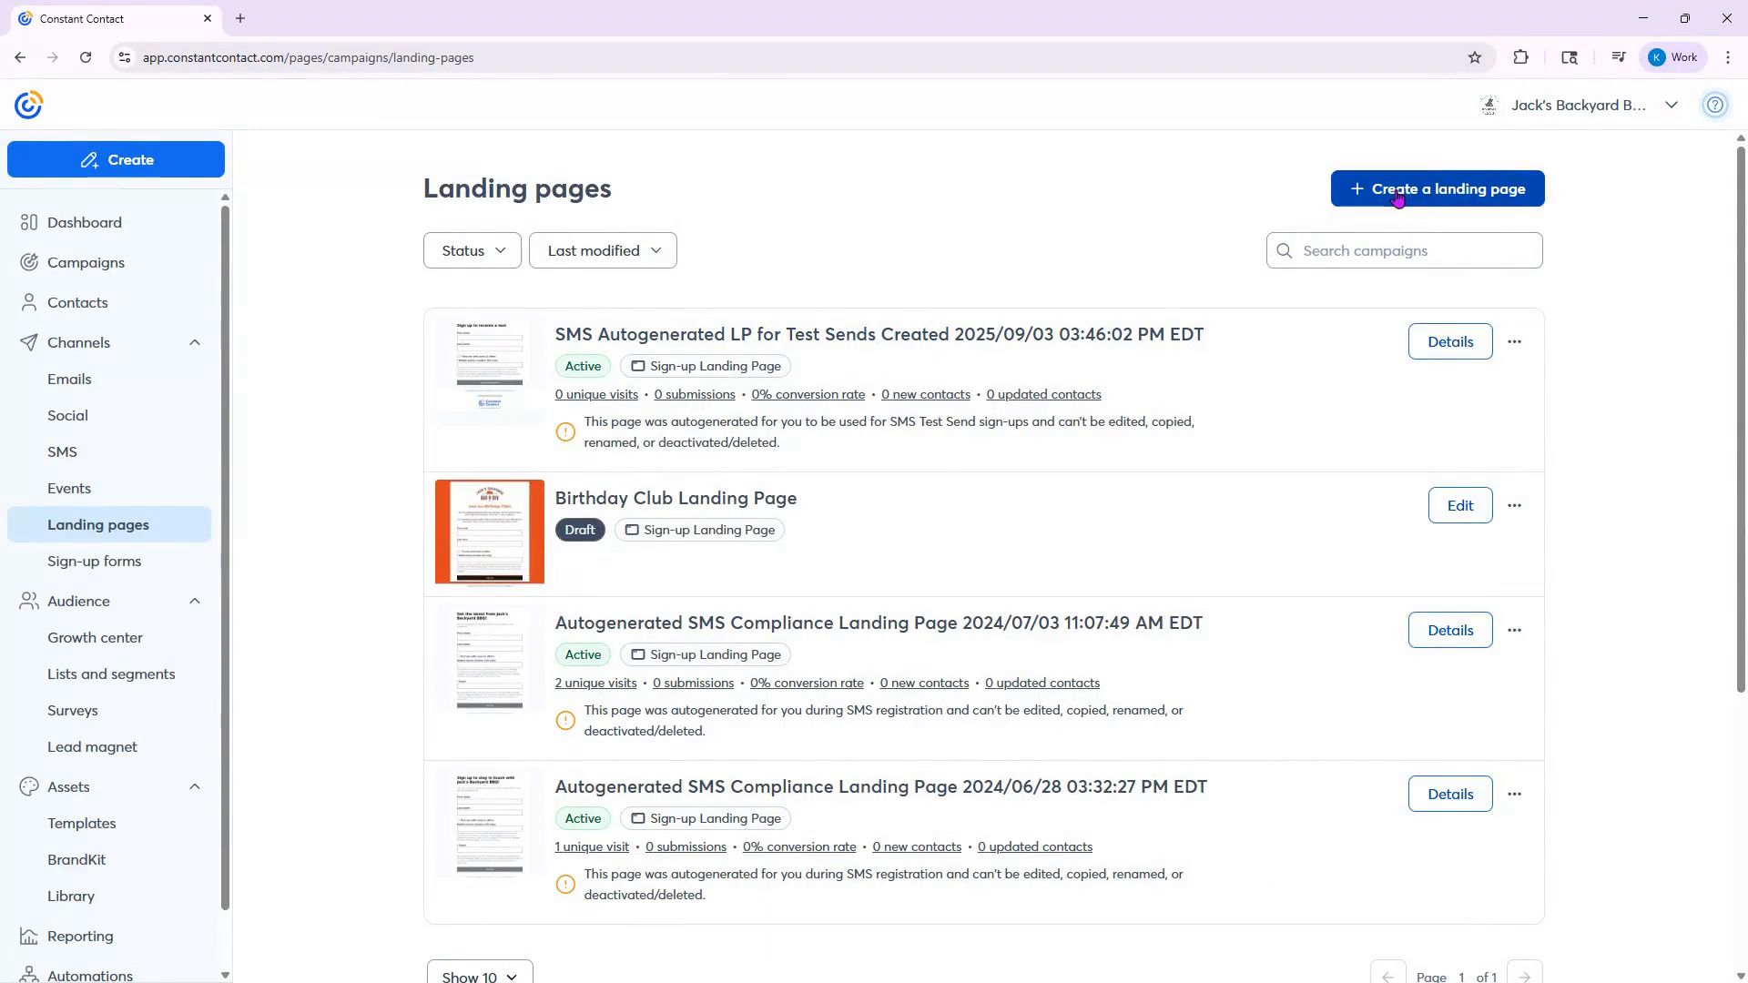
{"action": "left_click", "coordinate": [1397, 199]}
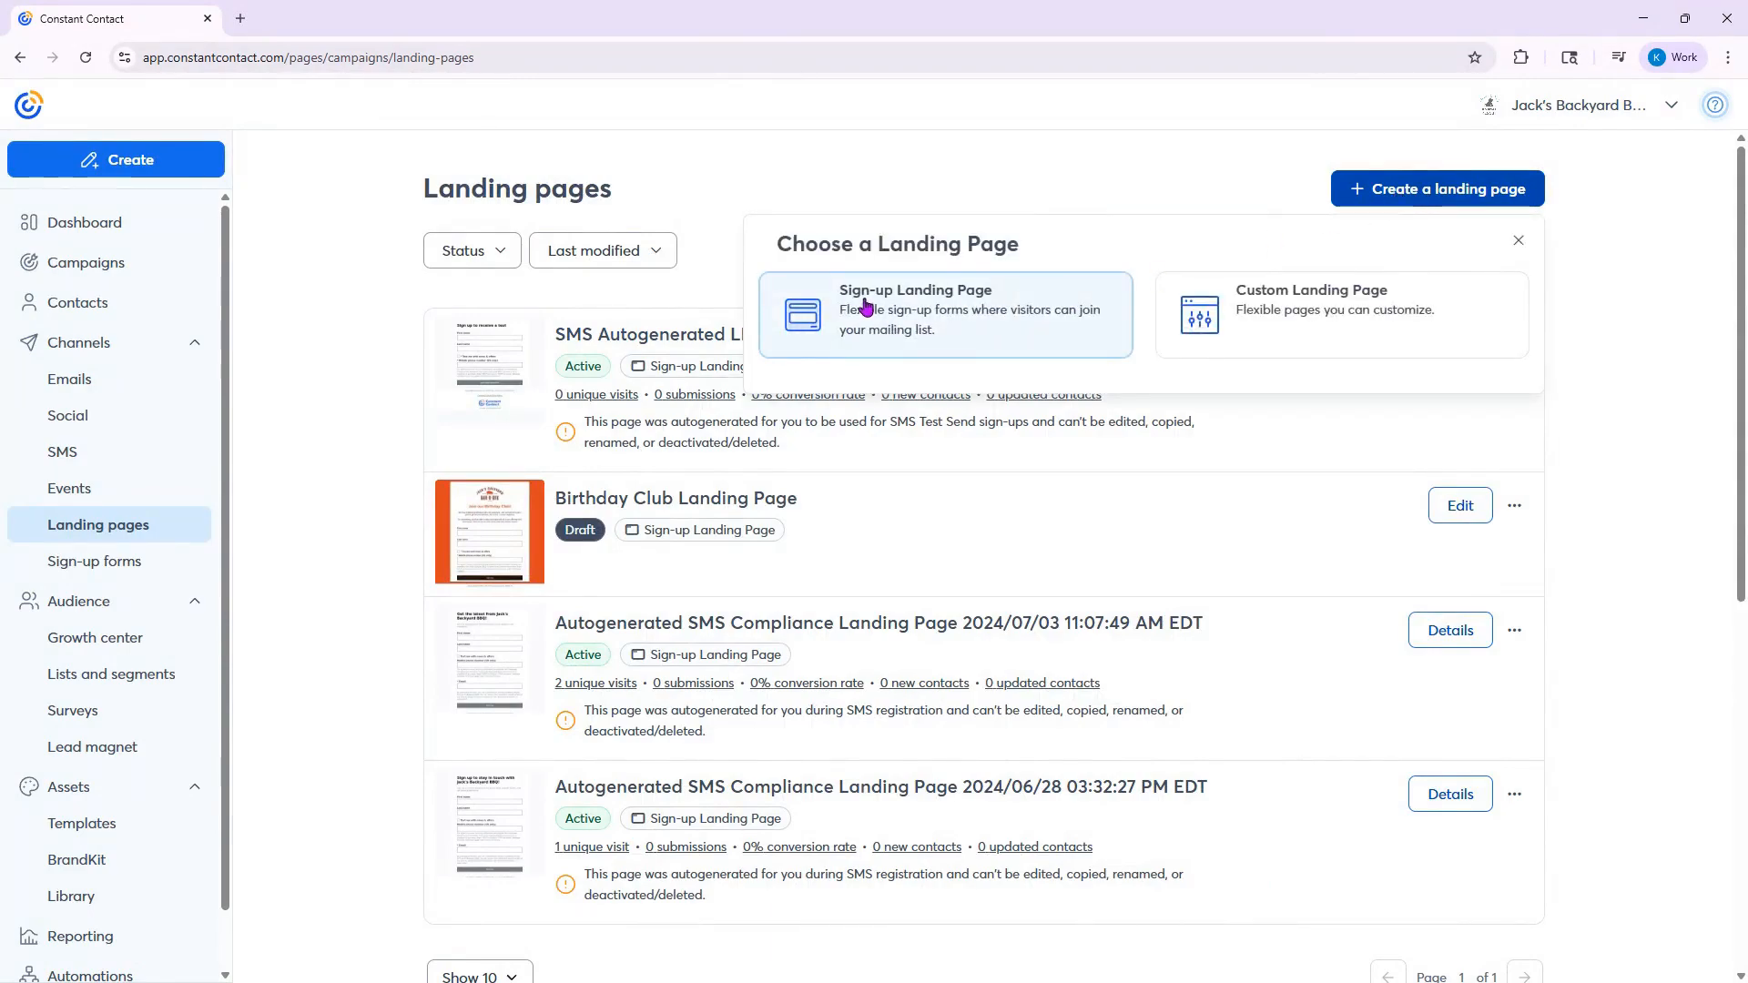
{"action": "left_click", "coordinate": [1001, 316]}
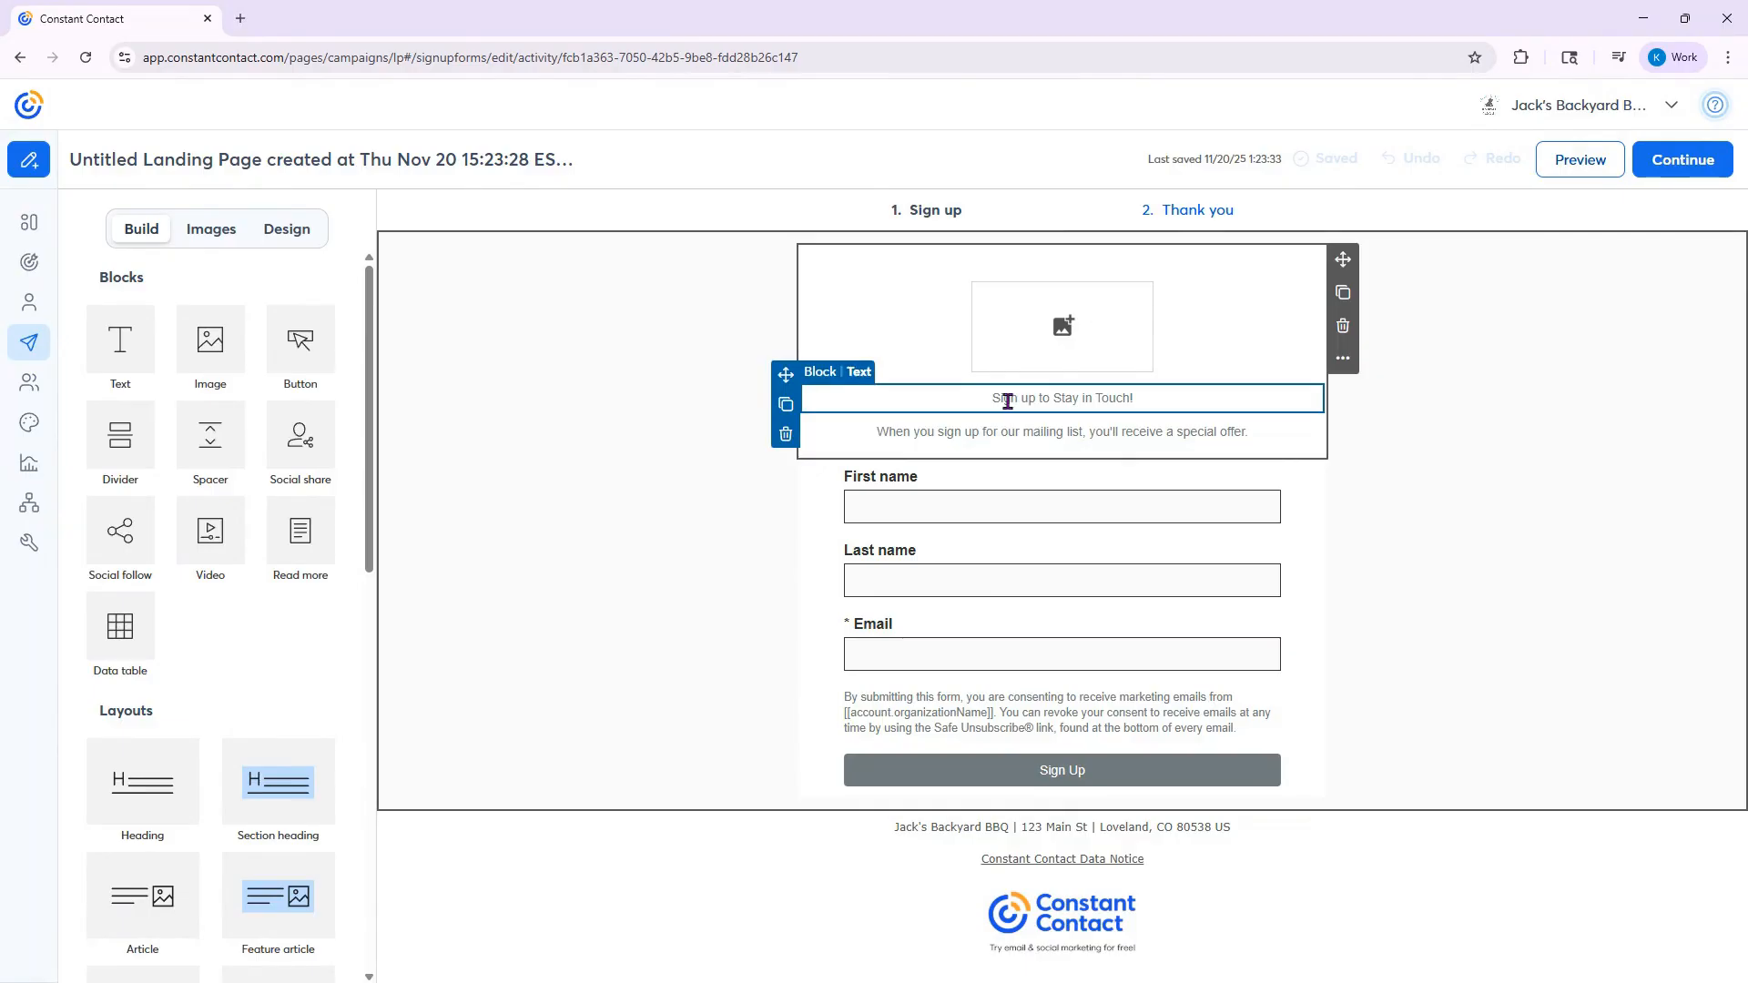
- Insert the Jack's Backyard Bar-B-Que logo into the image placeholder above the sign-up heading
{"action": "left_click", "coordinate": [1062, 432]}
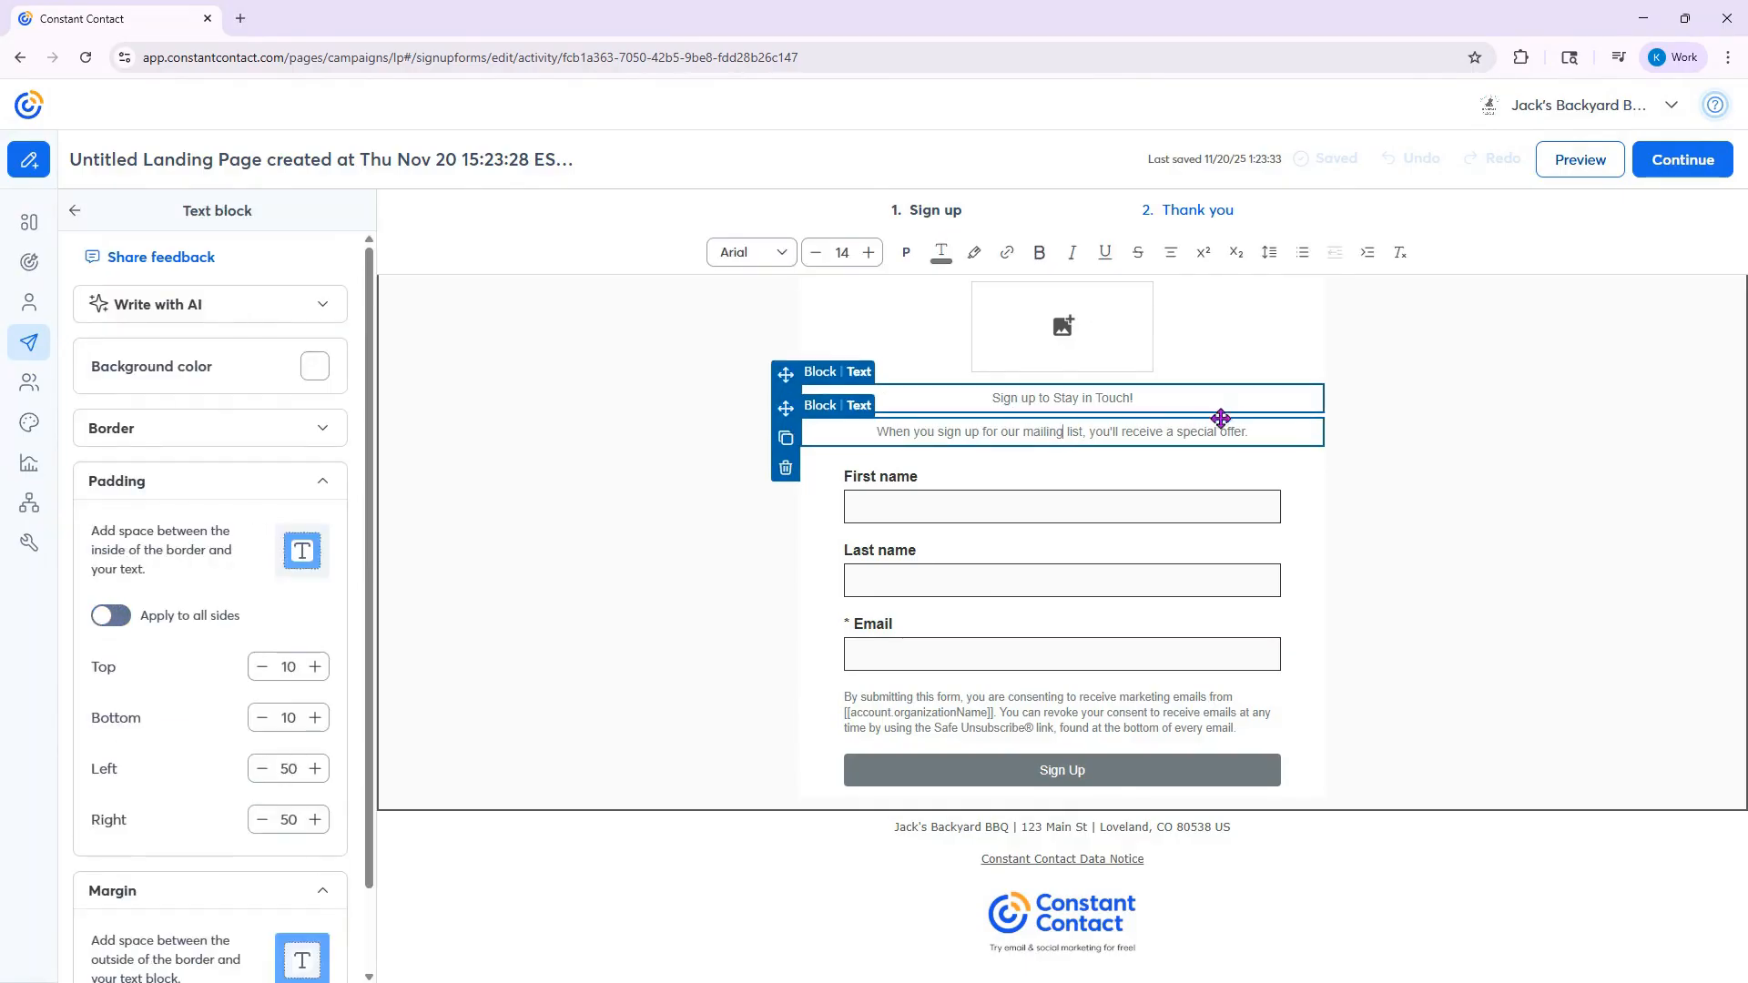
{"action": "left_click", "coordinate": [1494, 422]}
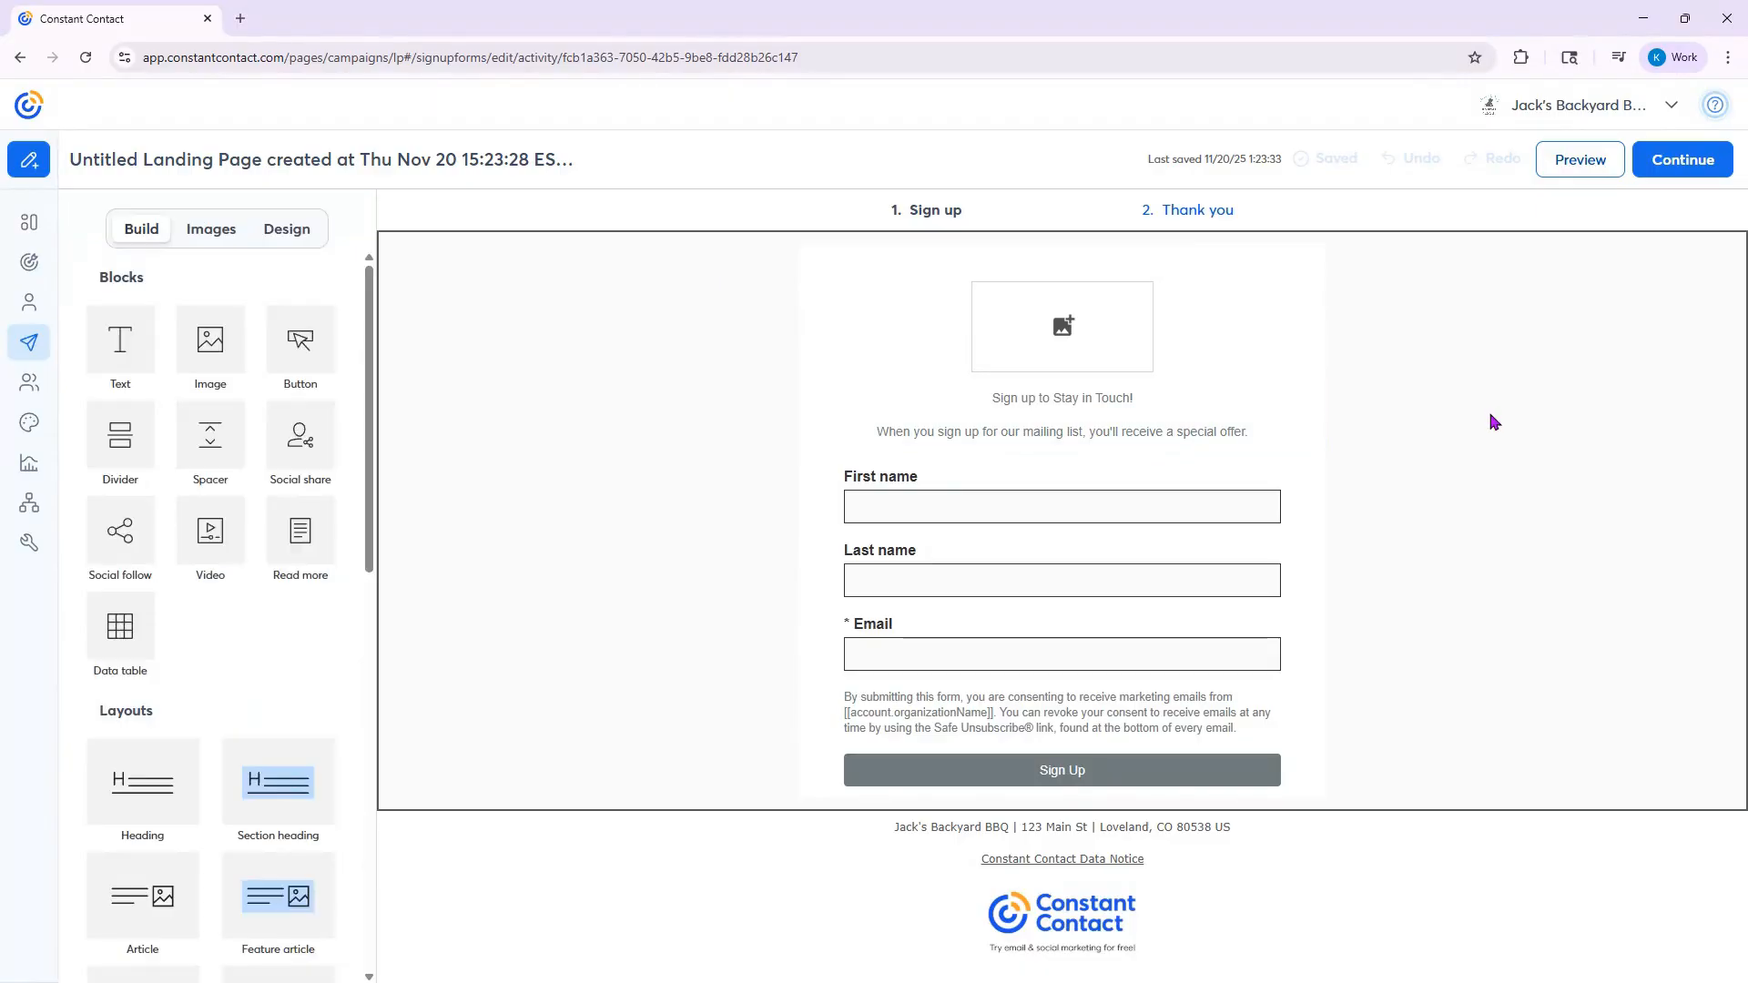
{"action": "left_click", "coordinate": [221, 233]}
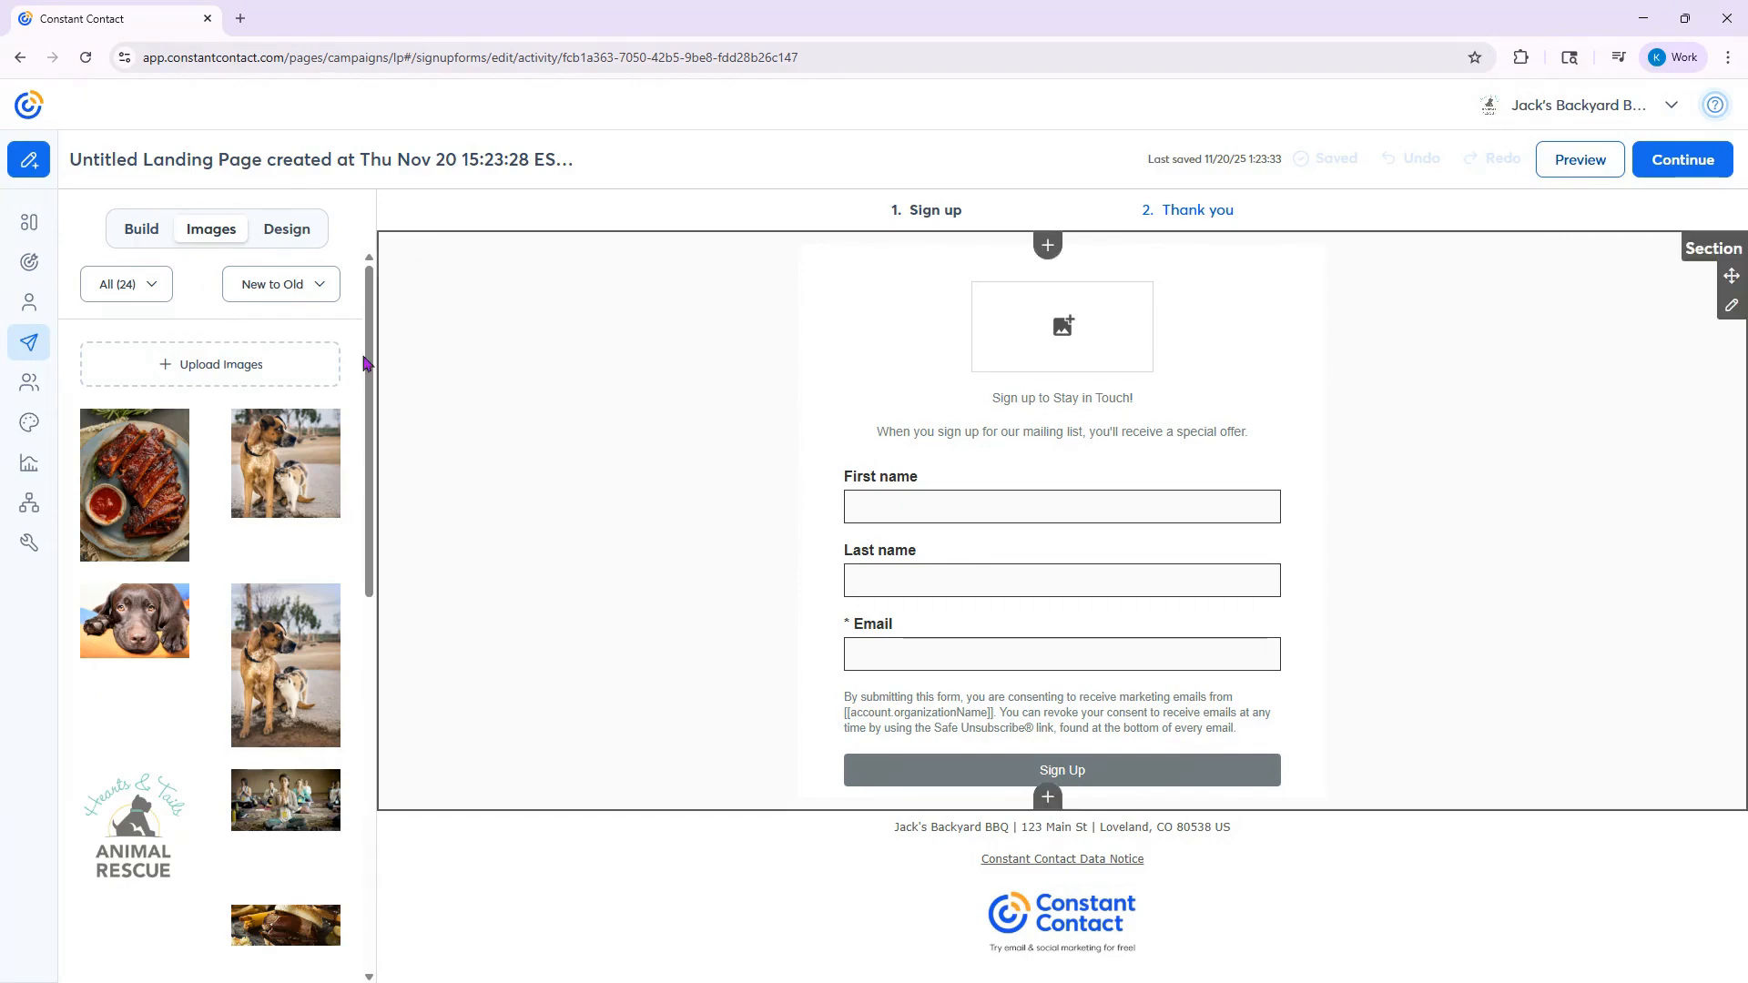
{"action": "scroll", "coordinate": [223, 500], "scroll_direction": "down", "scroll_amount": 10}
{"action": "left_click_drag", "start_coordinate": [264, 512], "coordinate": [1013, 323]}
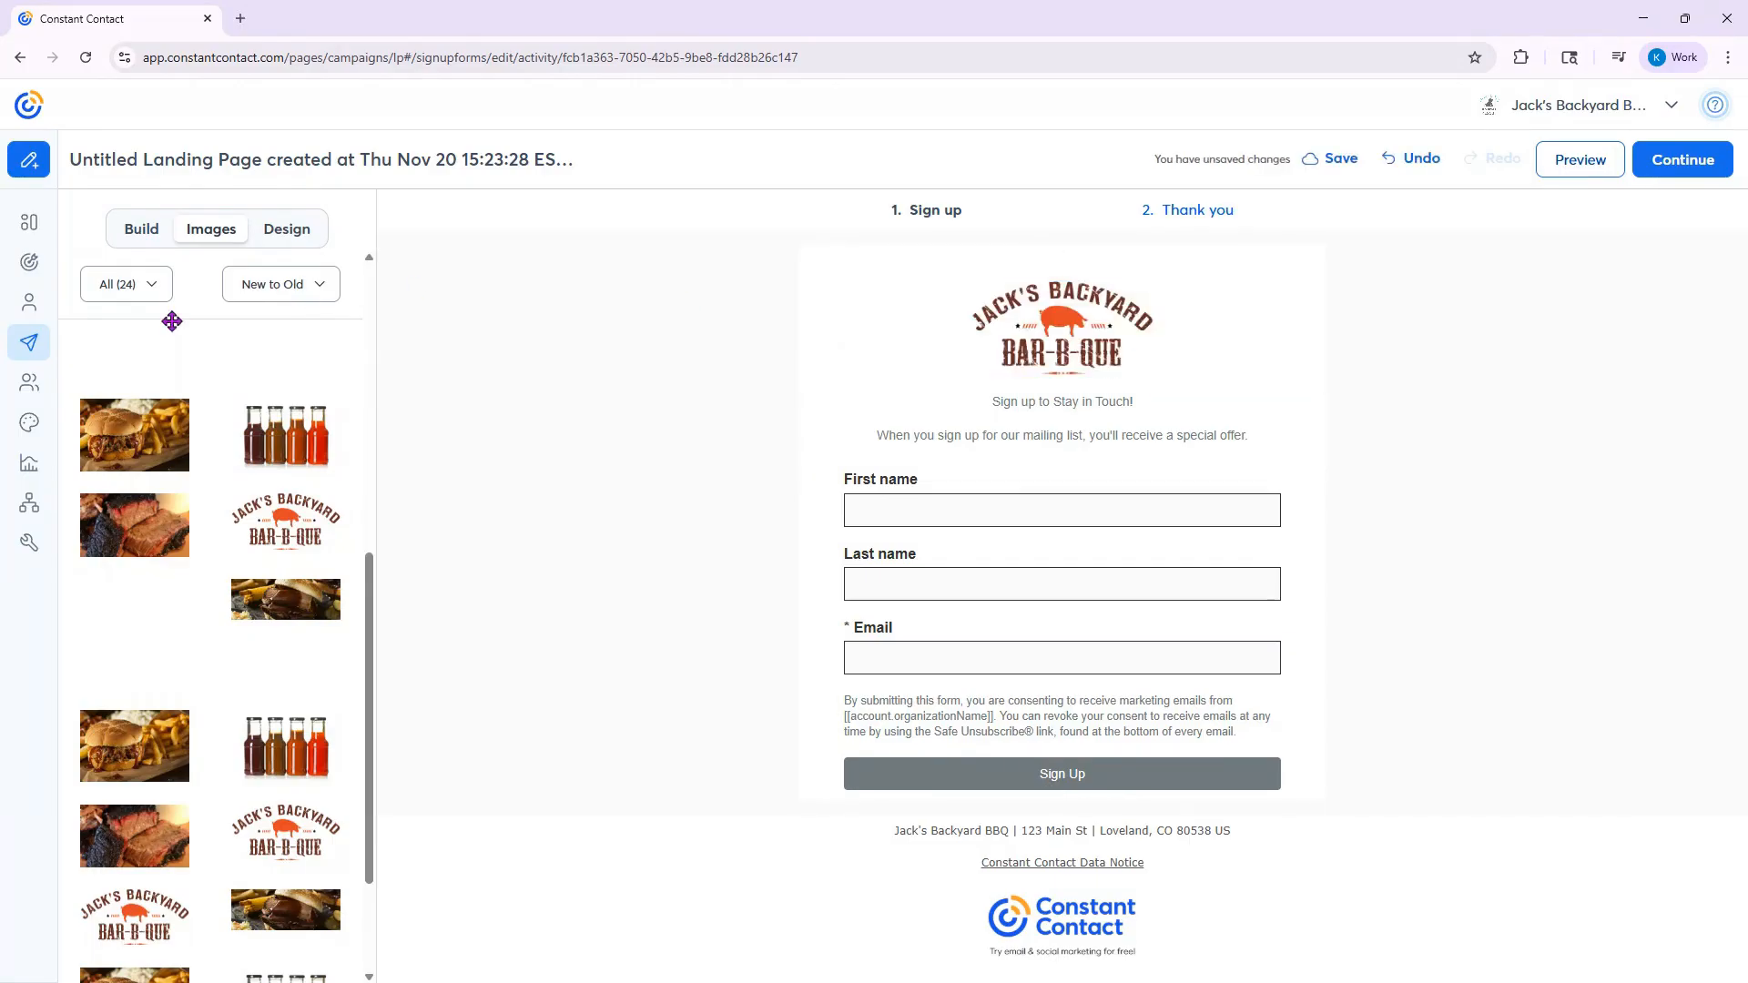
- Add an SMS marketing opt-in field to the sign-up form, leaving the field optional
{"action": "left_click", "coordinate": [141, 230]}
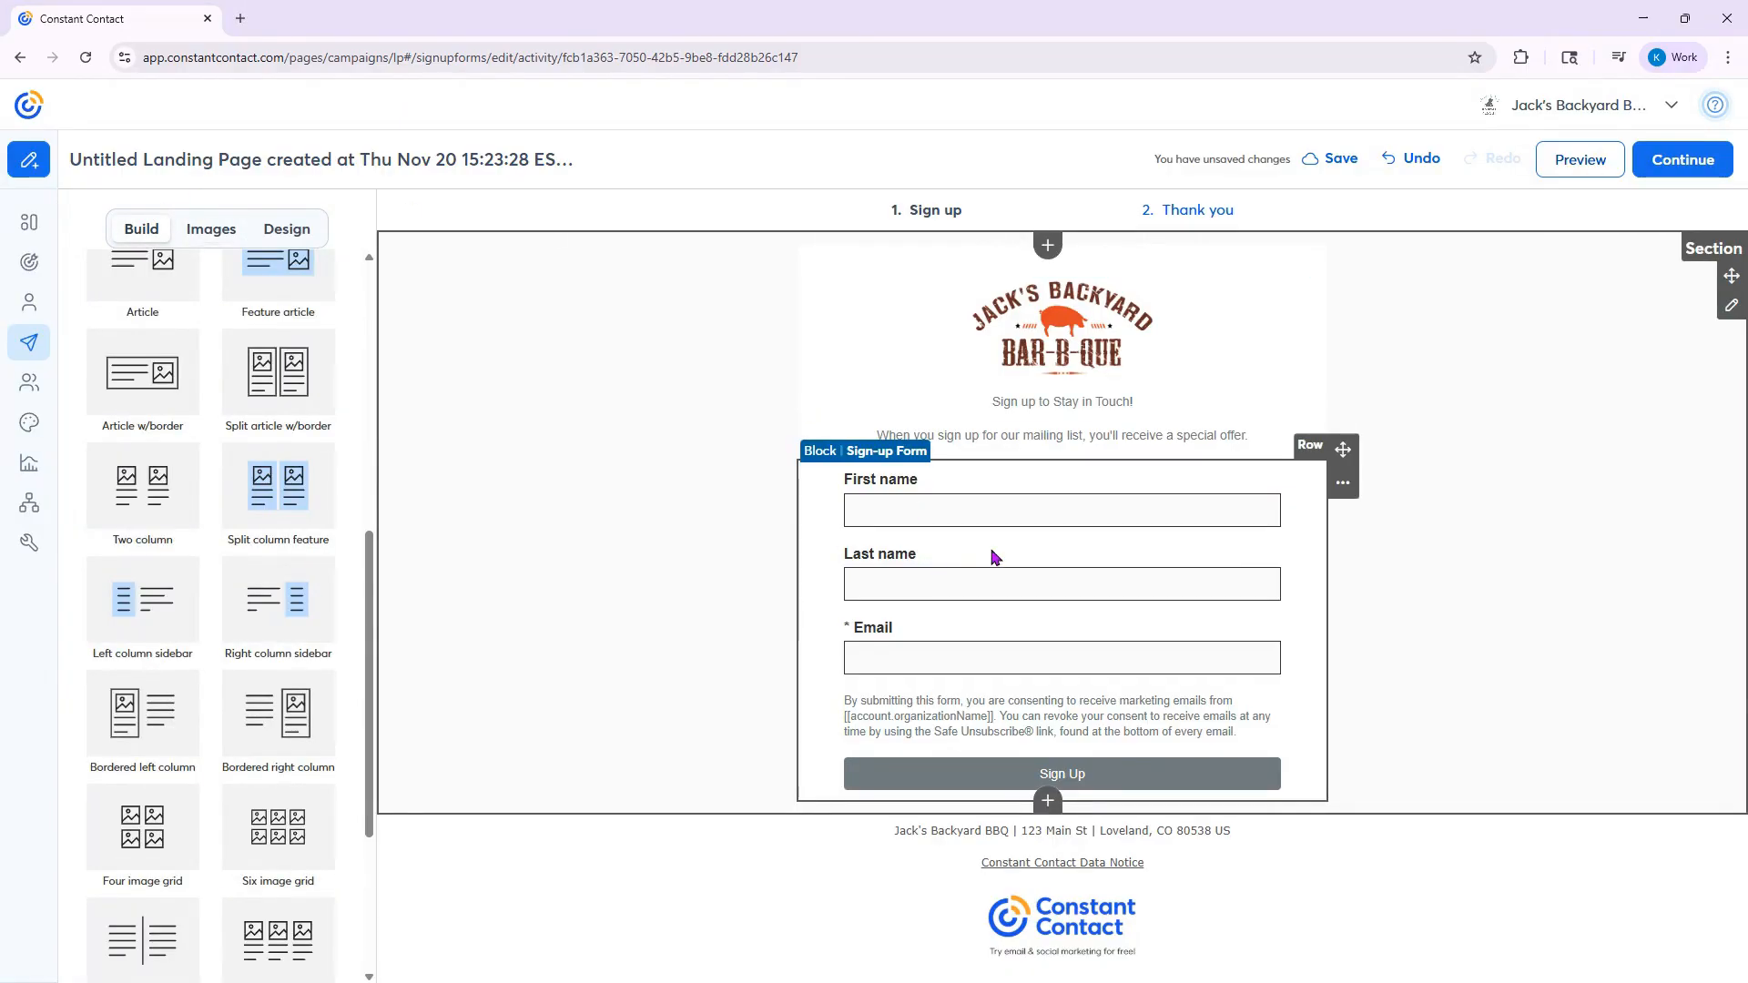
{"action": "left_click", "coordinate": [1002, 541]}
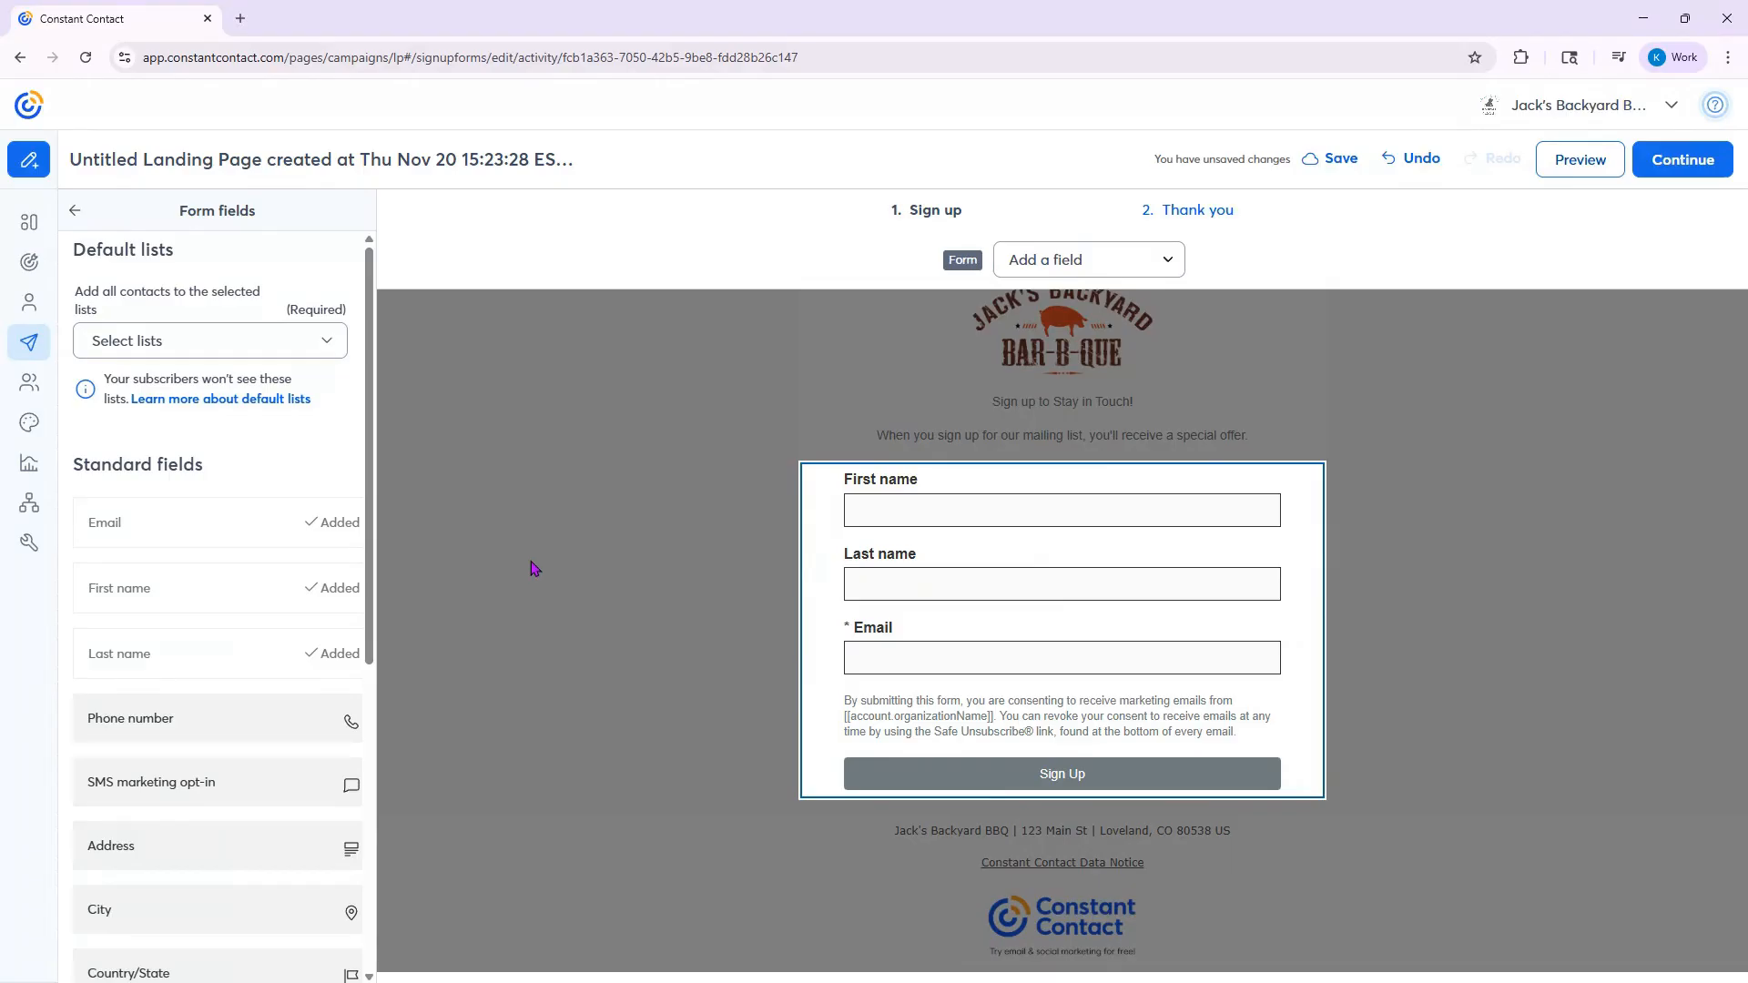
{"action": "left_click", "coordinate": [1084, 266]}
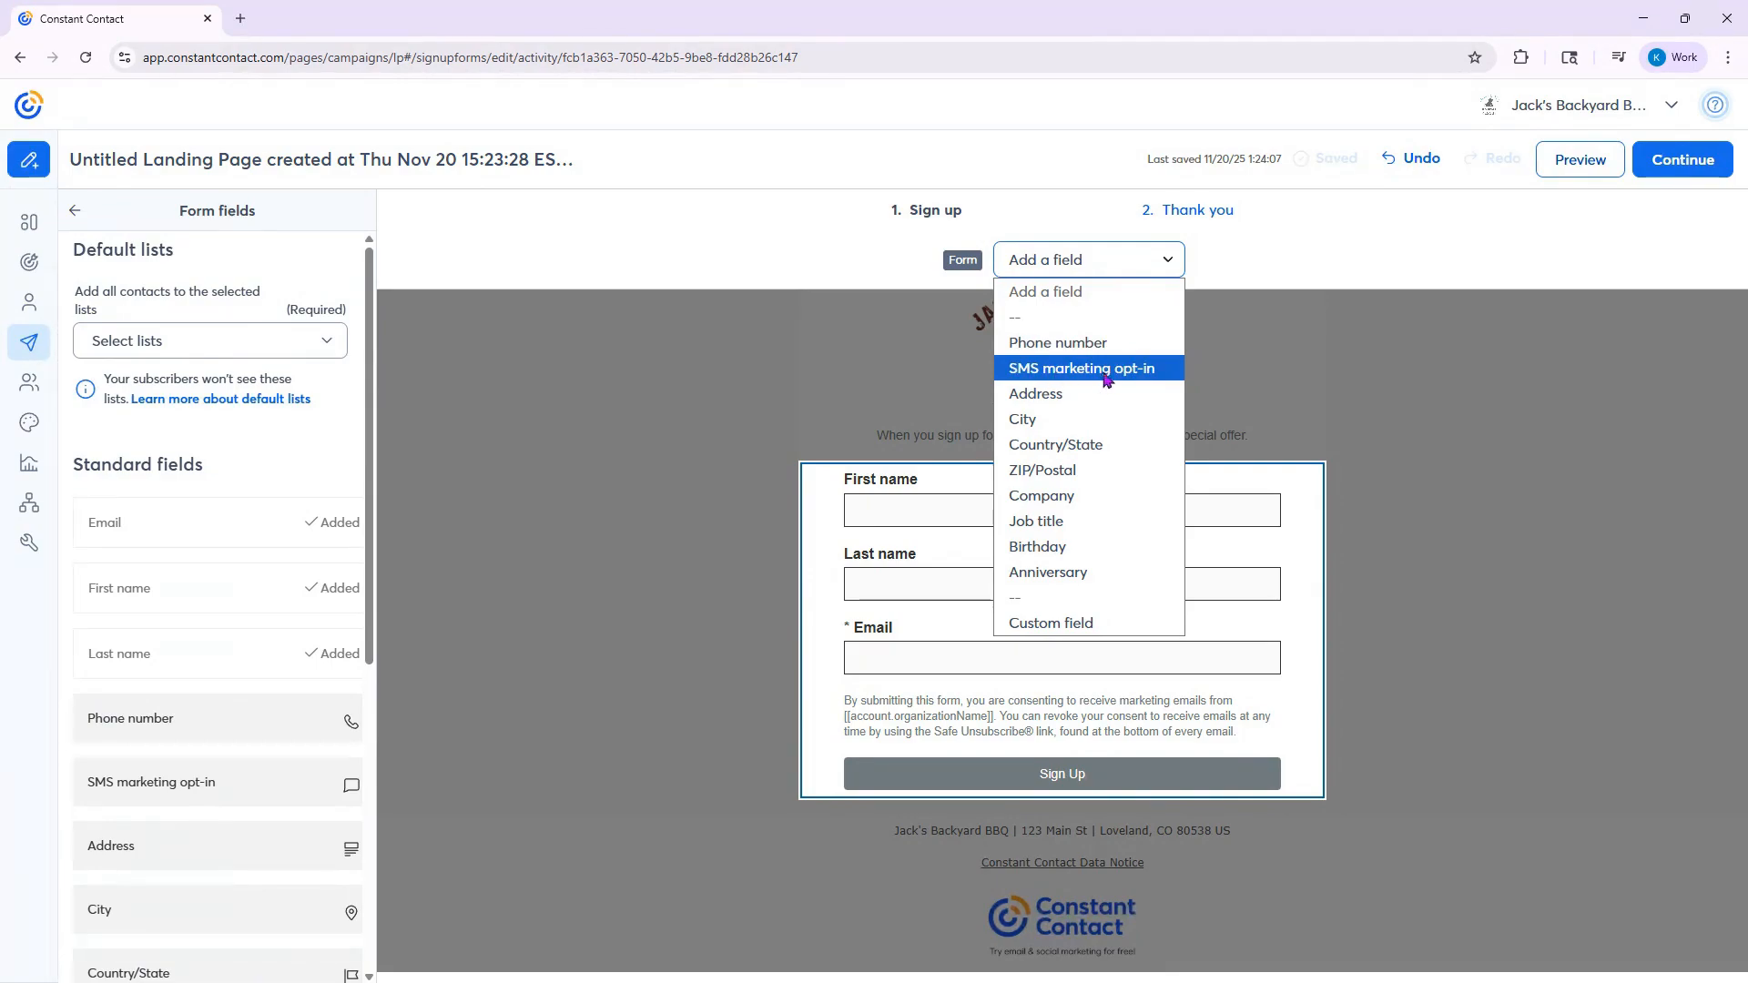
{"action": "left_click", "coordinate": [1170, 369]}
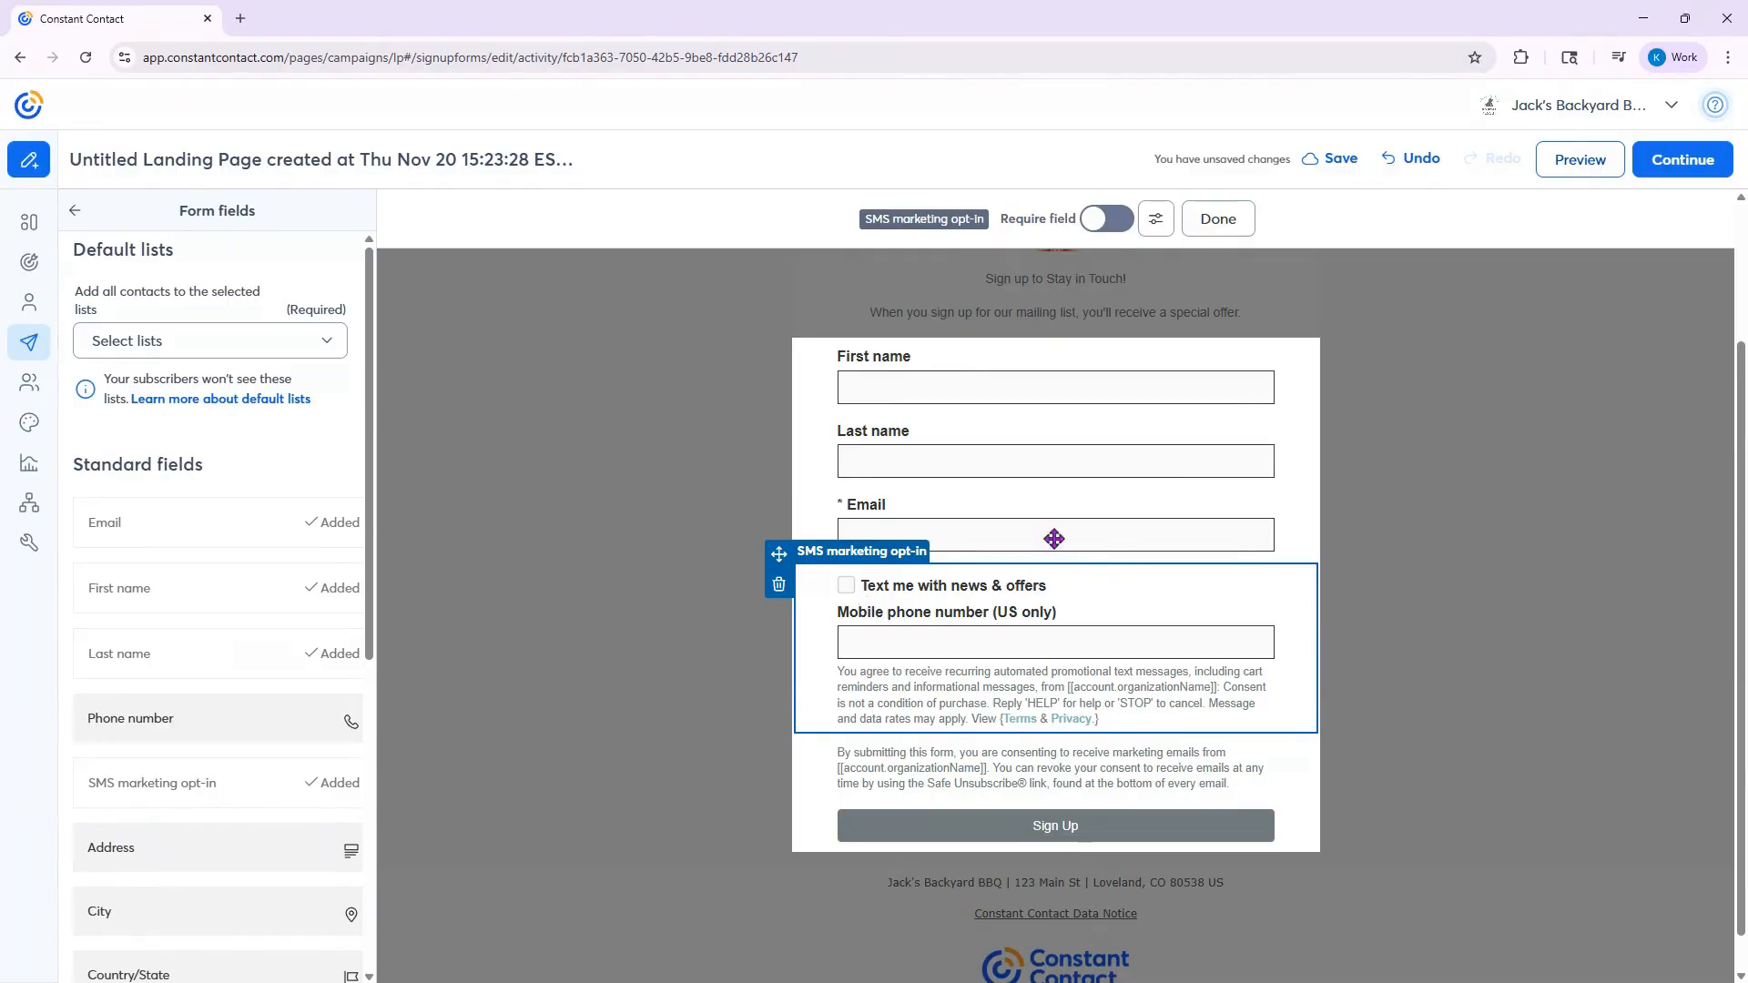
{"action": "left_click", "coordinate": [1099, 226]}
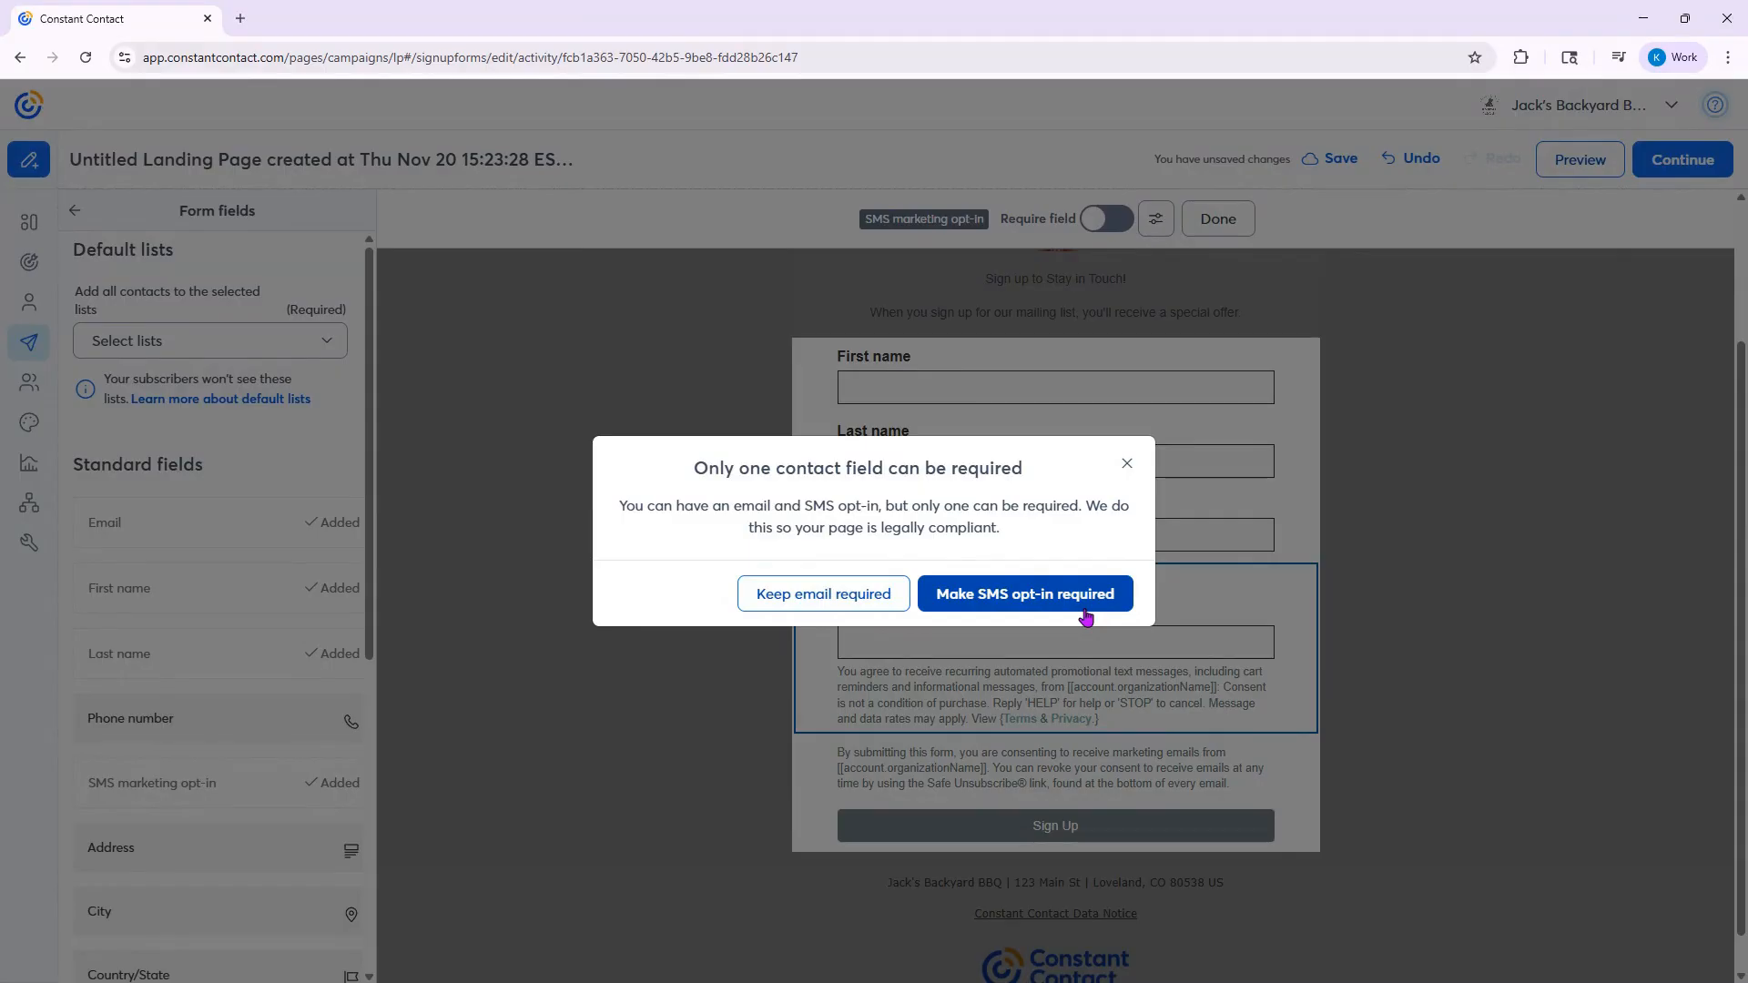
{"action": "left_click", "coordinate": [1129, 464]}
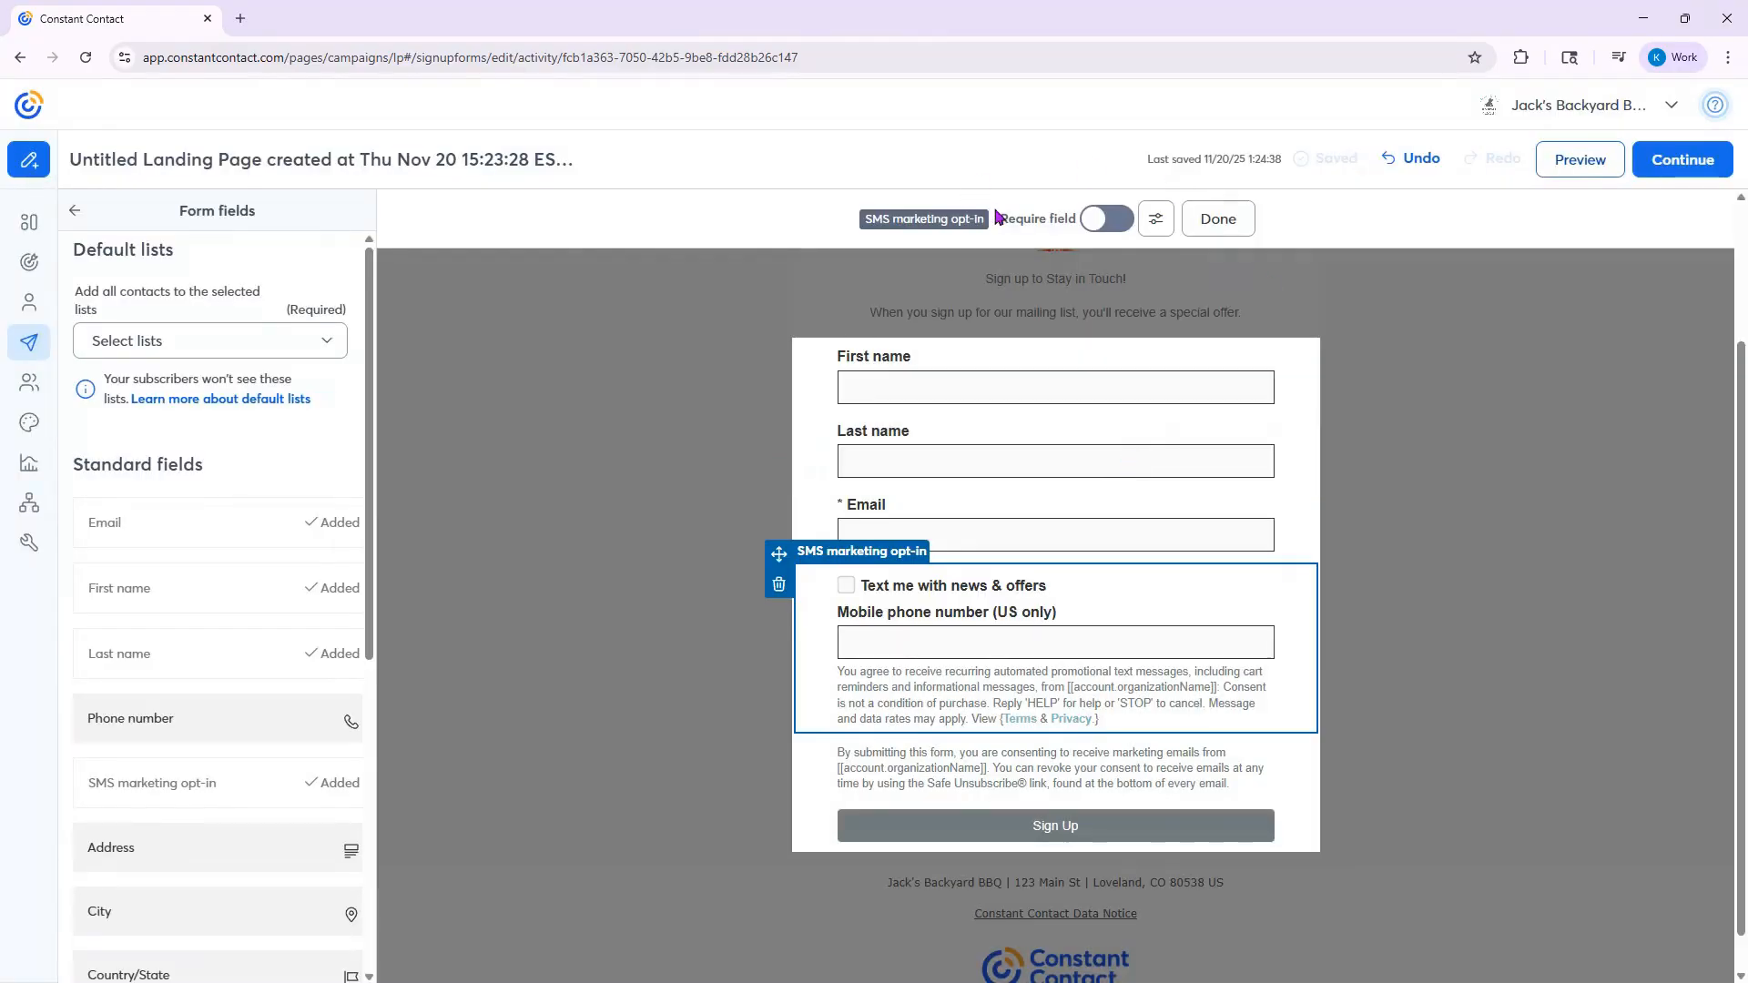
{"action": "left_click", "coordinate": [1216, 218]}
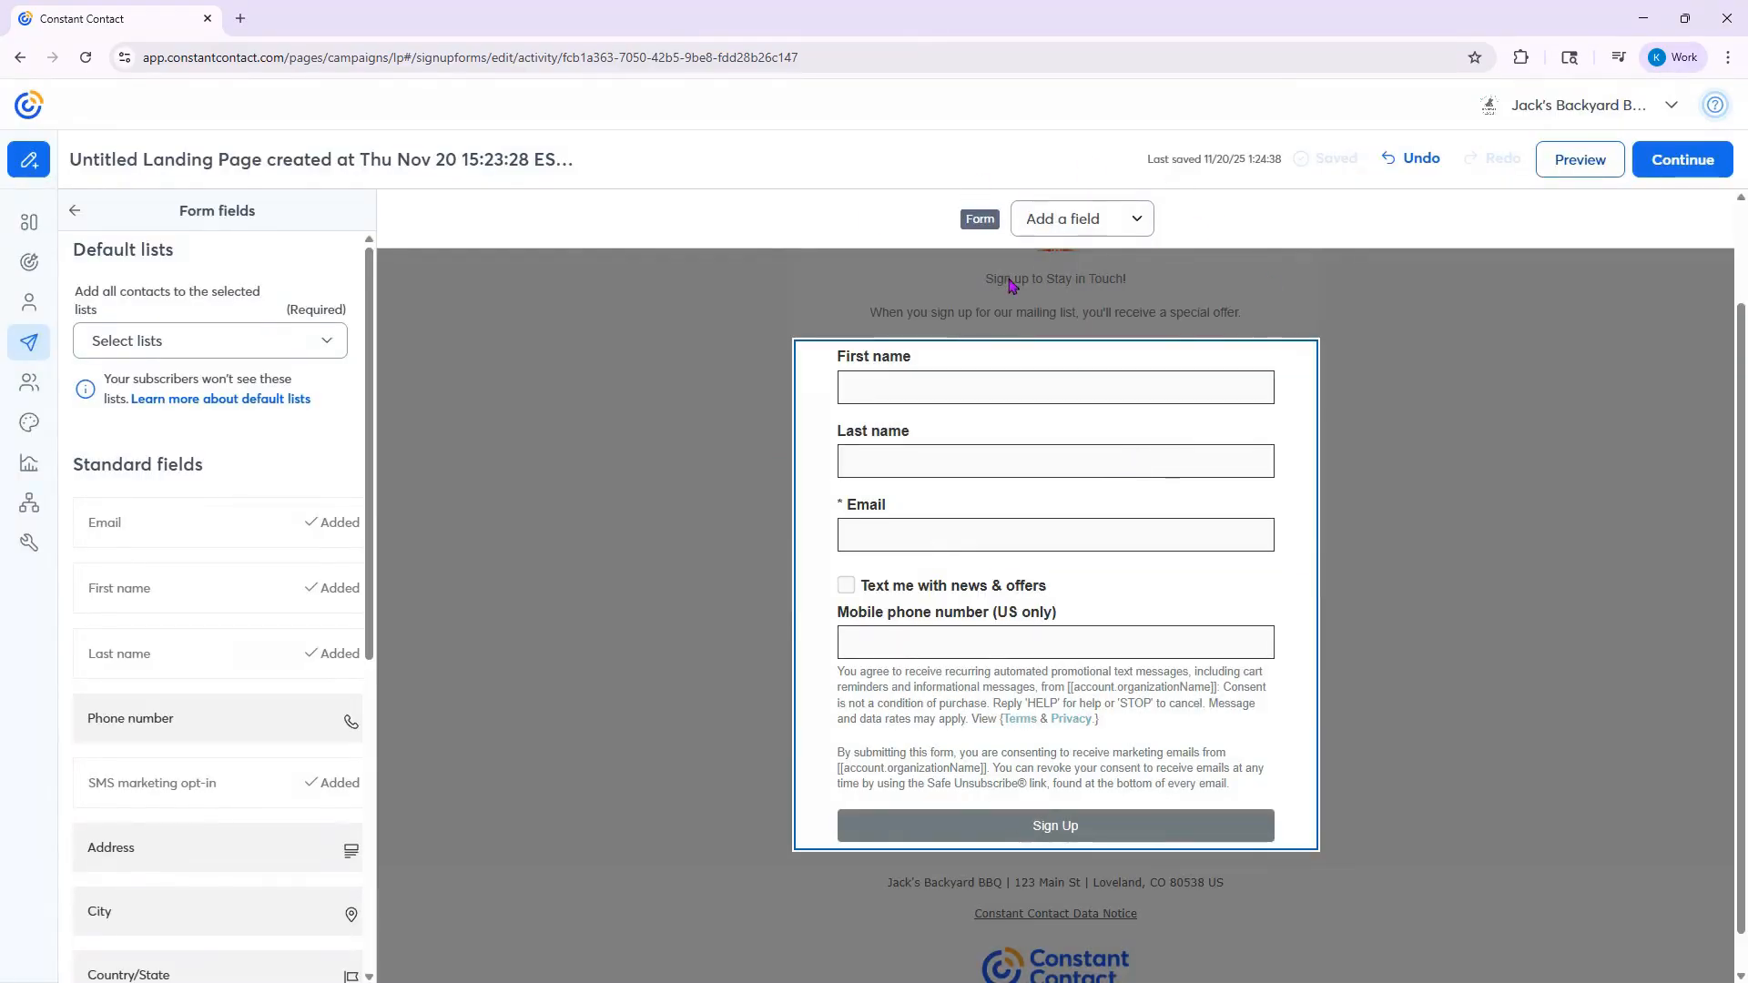
- Set SMS List as the form's default contact list
{"action": "left_click", "coordinate": [319, 346]}
{"action": "scroll", "coordinate": [281, 410], "scroll_direction": "down", "scroll_amount": 3}
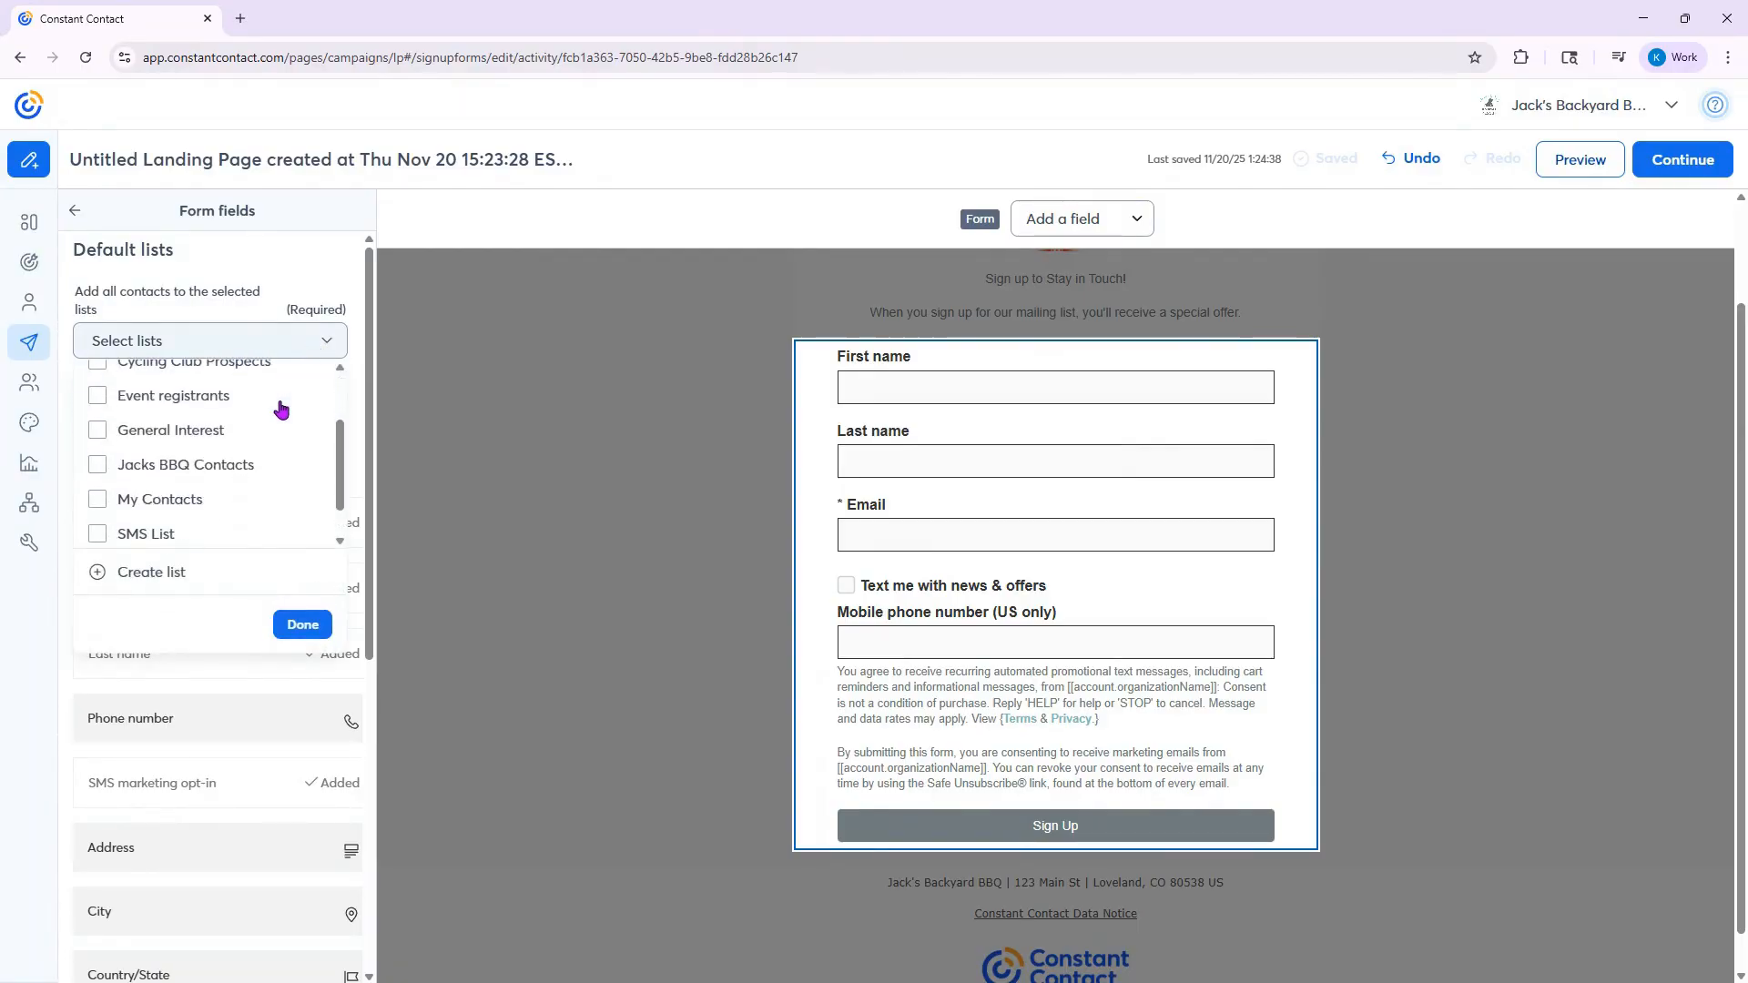
{"action": "left_click", "coordinate": [141, 492]}
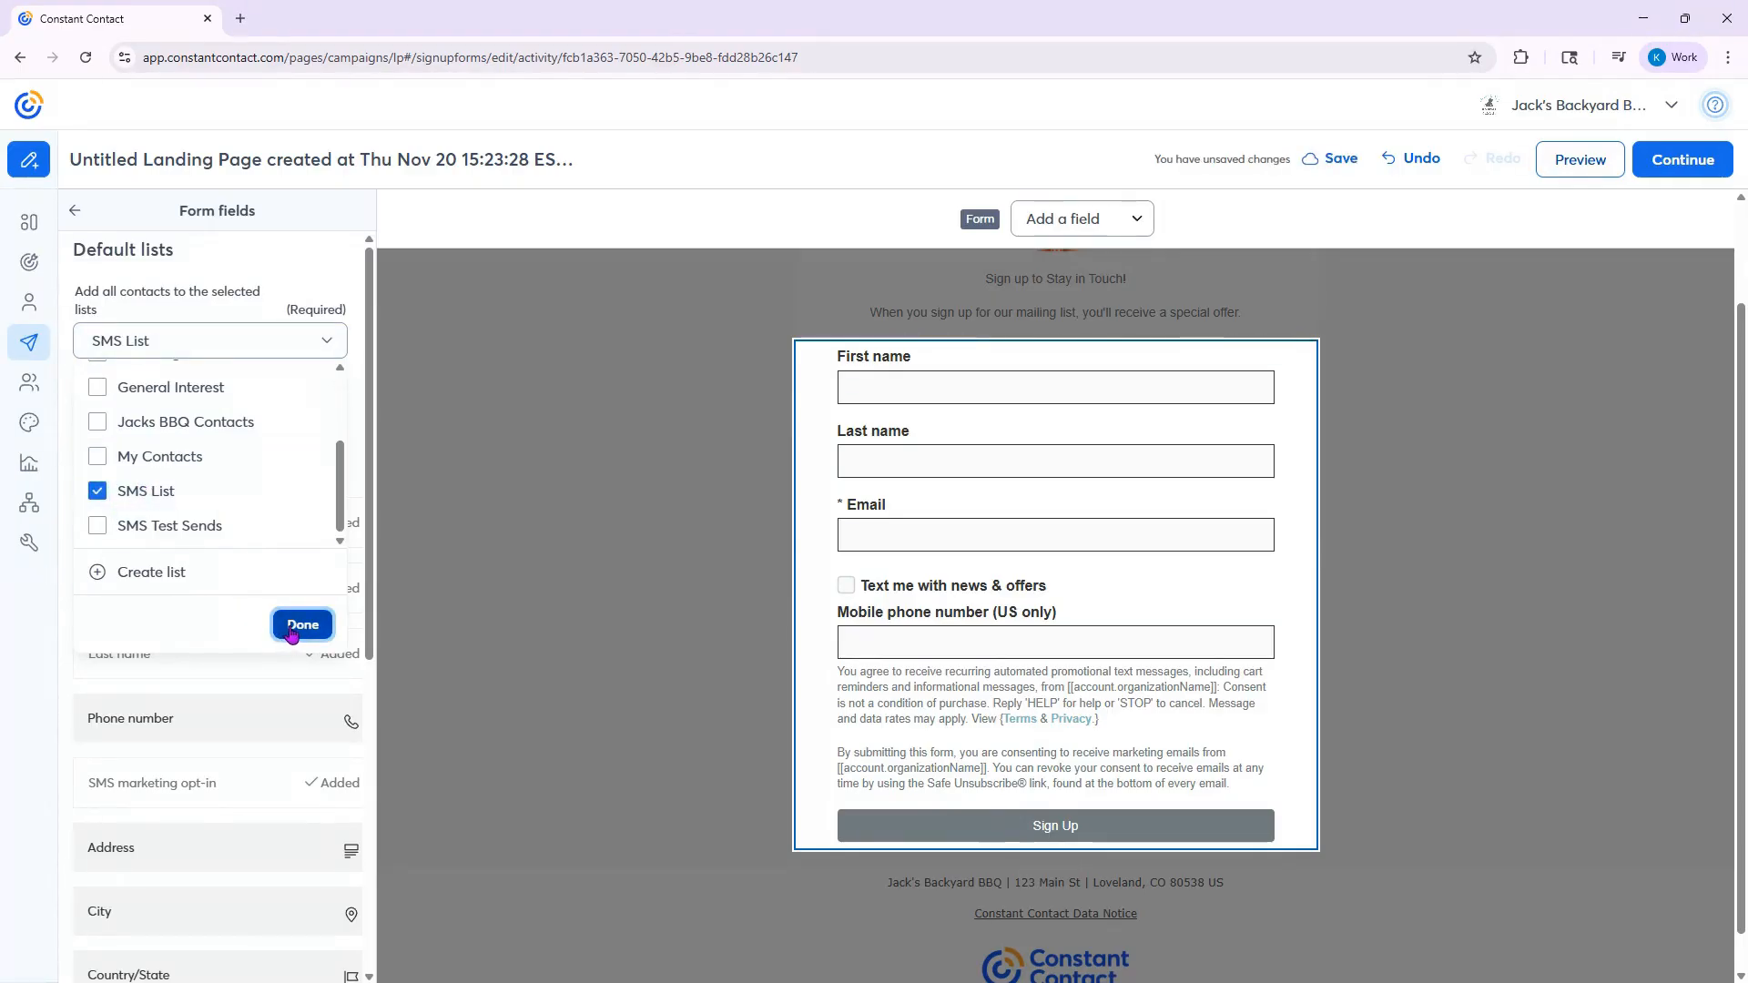
{"action": "scroll", "coordinate": [297, 472], "scroll_direction": "up", "scroll_amount": 3}
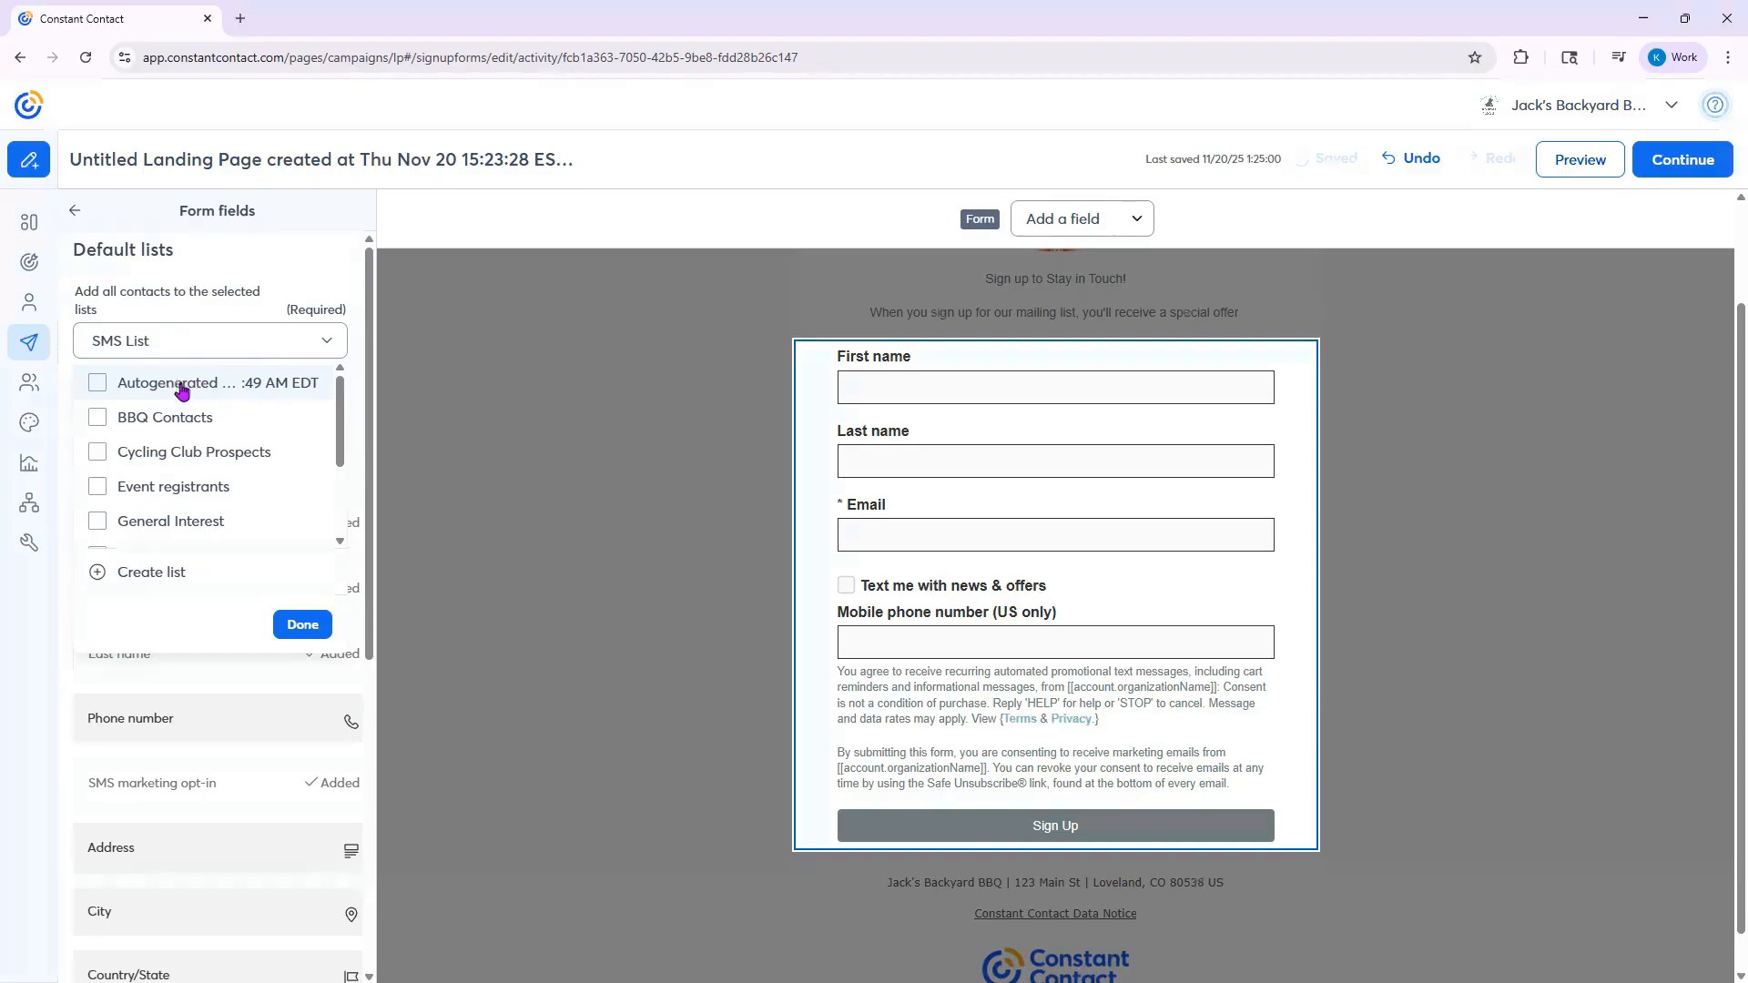
{"action": "scroll", "coordinate": [262, 413], "scroll_direction": "down", "scroll_amount": 3}
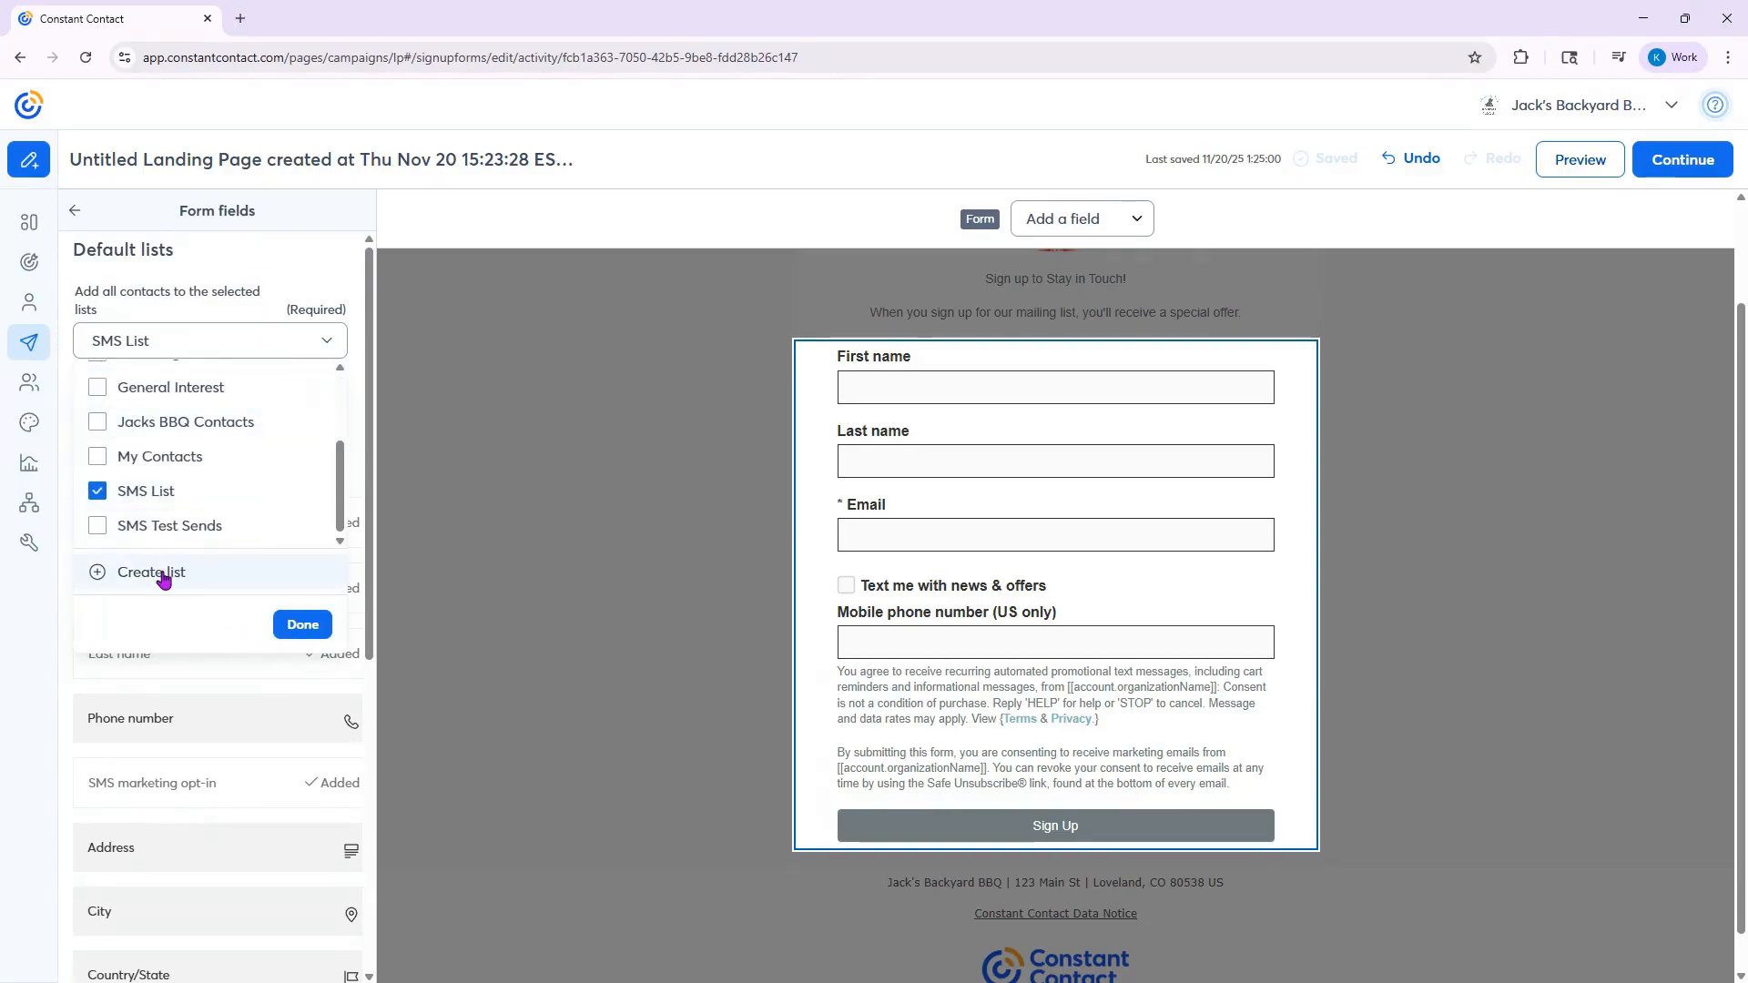
{"action": "left_click", "coordinate": [311, 627]}
- Add a Birthday field to the sign-up form directly below the SMS marketing opt-in
{"action": "scroll", "coordinate": [312, 628], "scroll_direction": "down", "scroll_amount": 6}
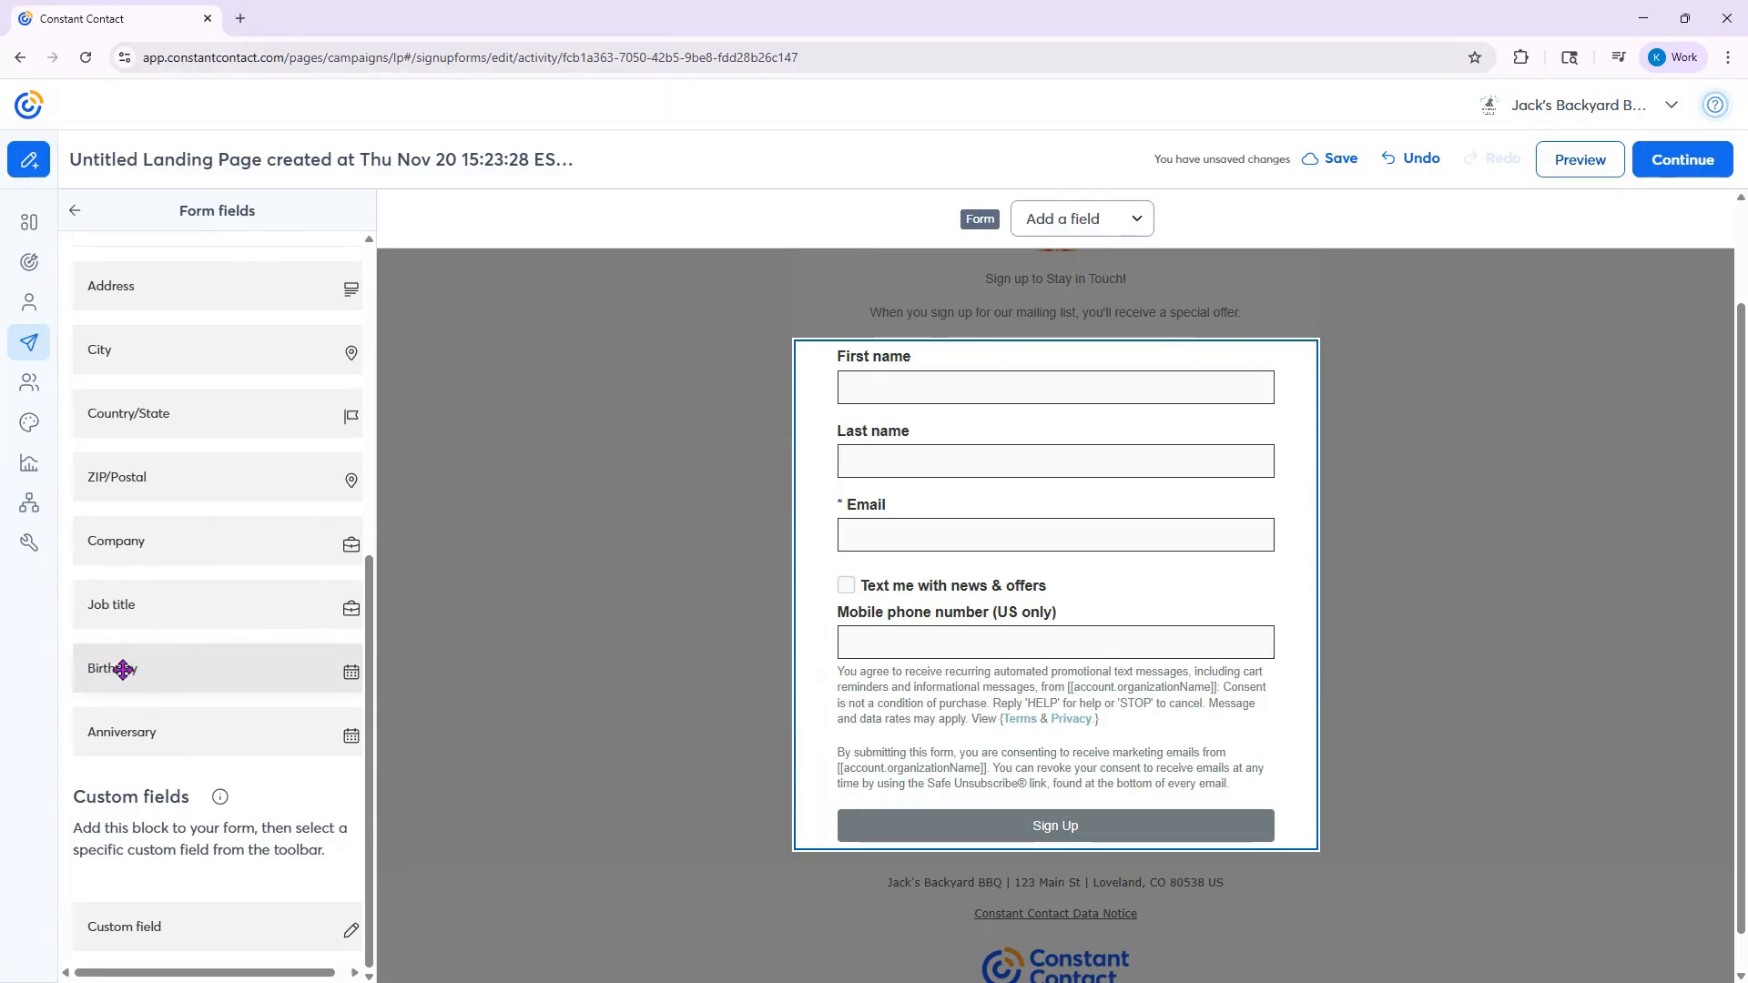
{"action": "left_click_drag", "start_coordinate": [113, 668], "coordinate": [1602, 342]}
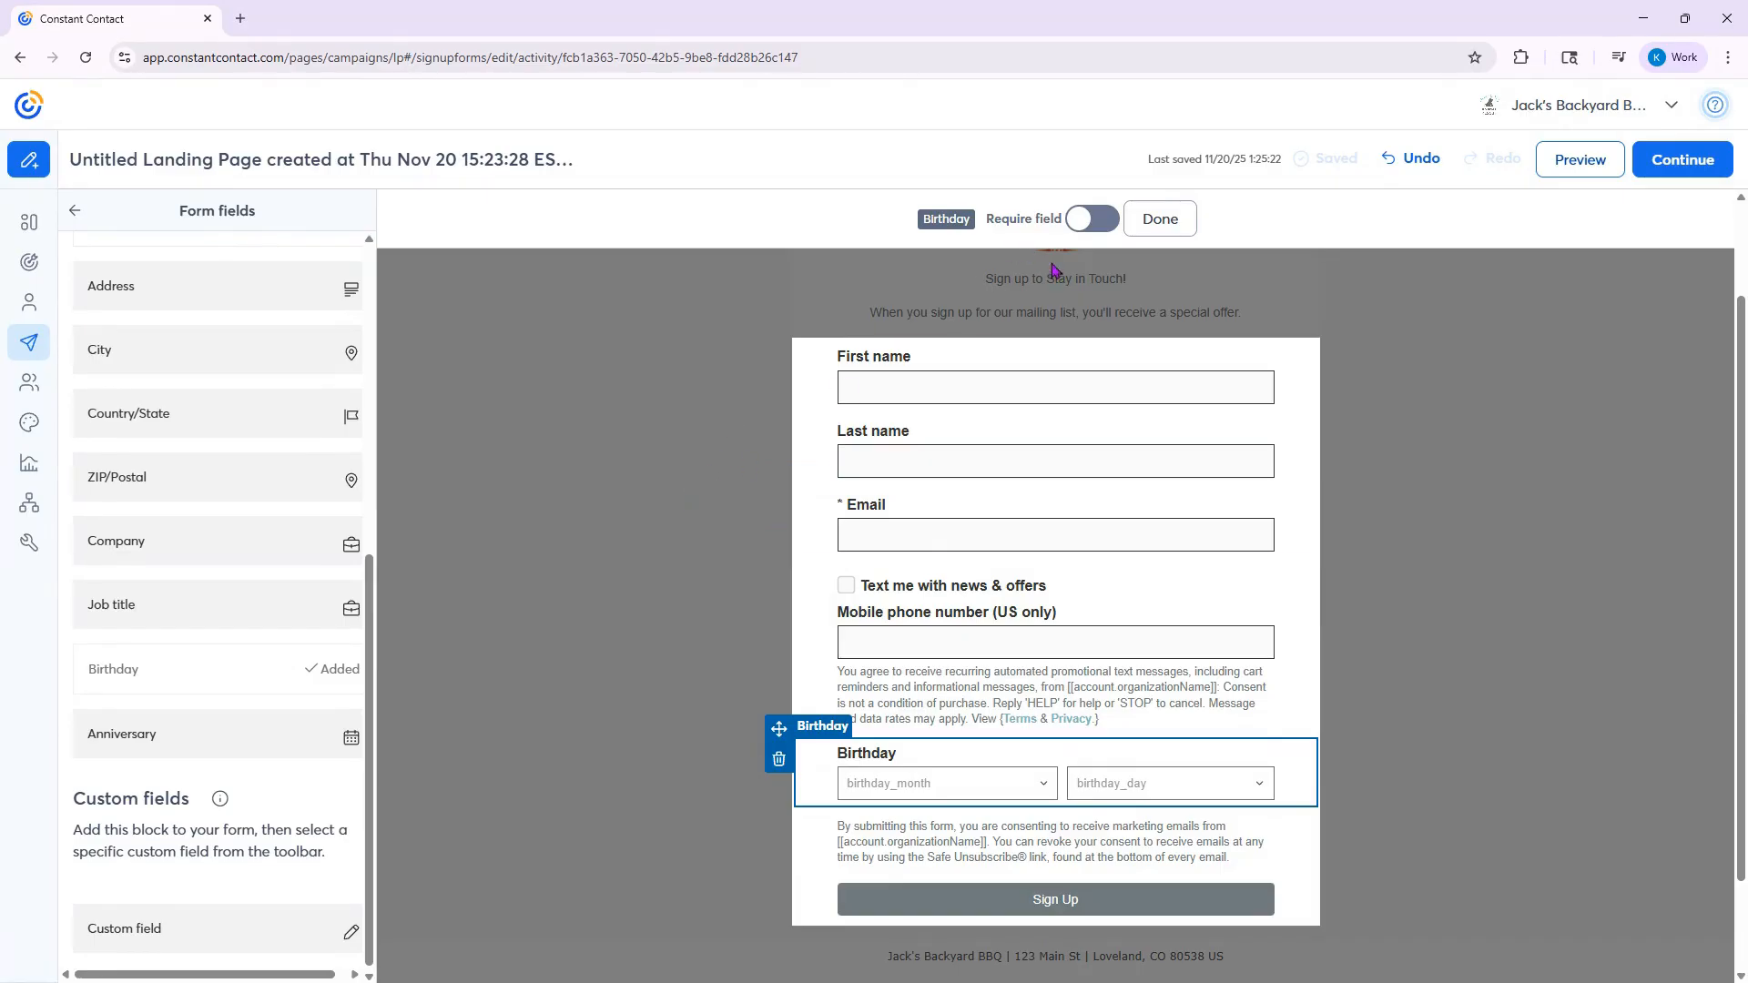
- Finish editing the Birthday field and form, and set the landing page's outer background to the orange-red recent color
{"action": "left_click", "coordinate": [1163, 224]}
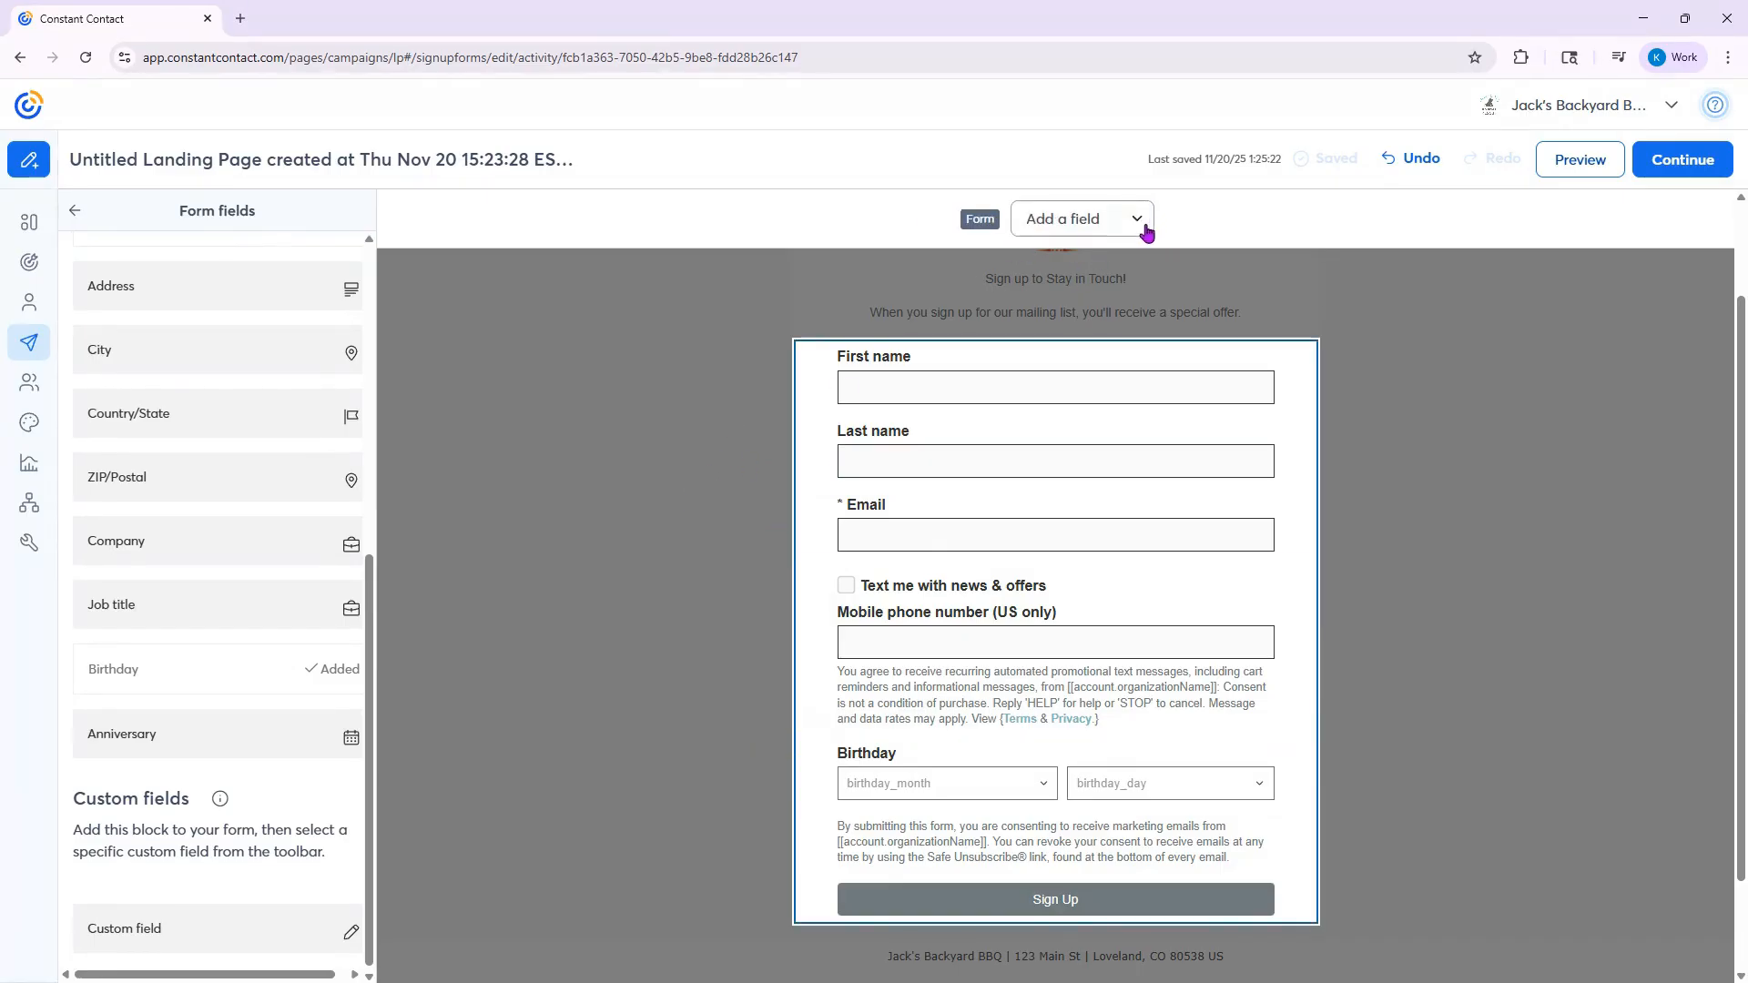
{"action": "left_click", "coordinate": [1339, 291]}
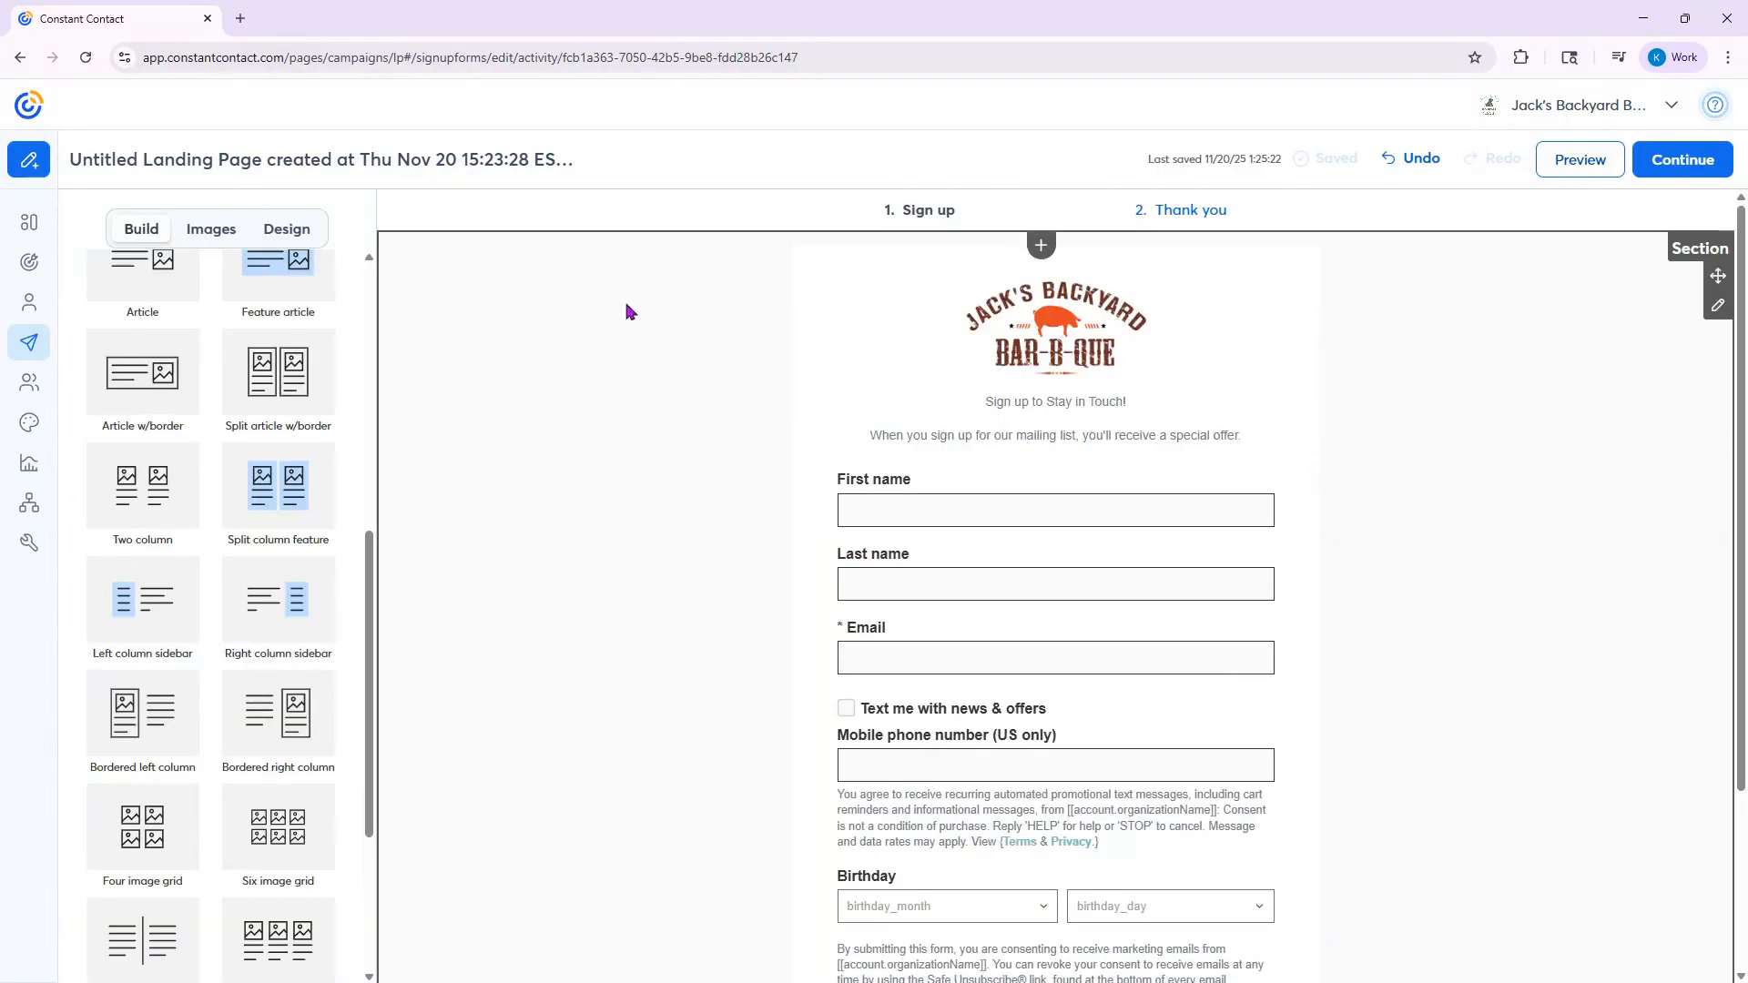
{"action": "left_click", "coordinate": [289, 235]}
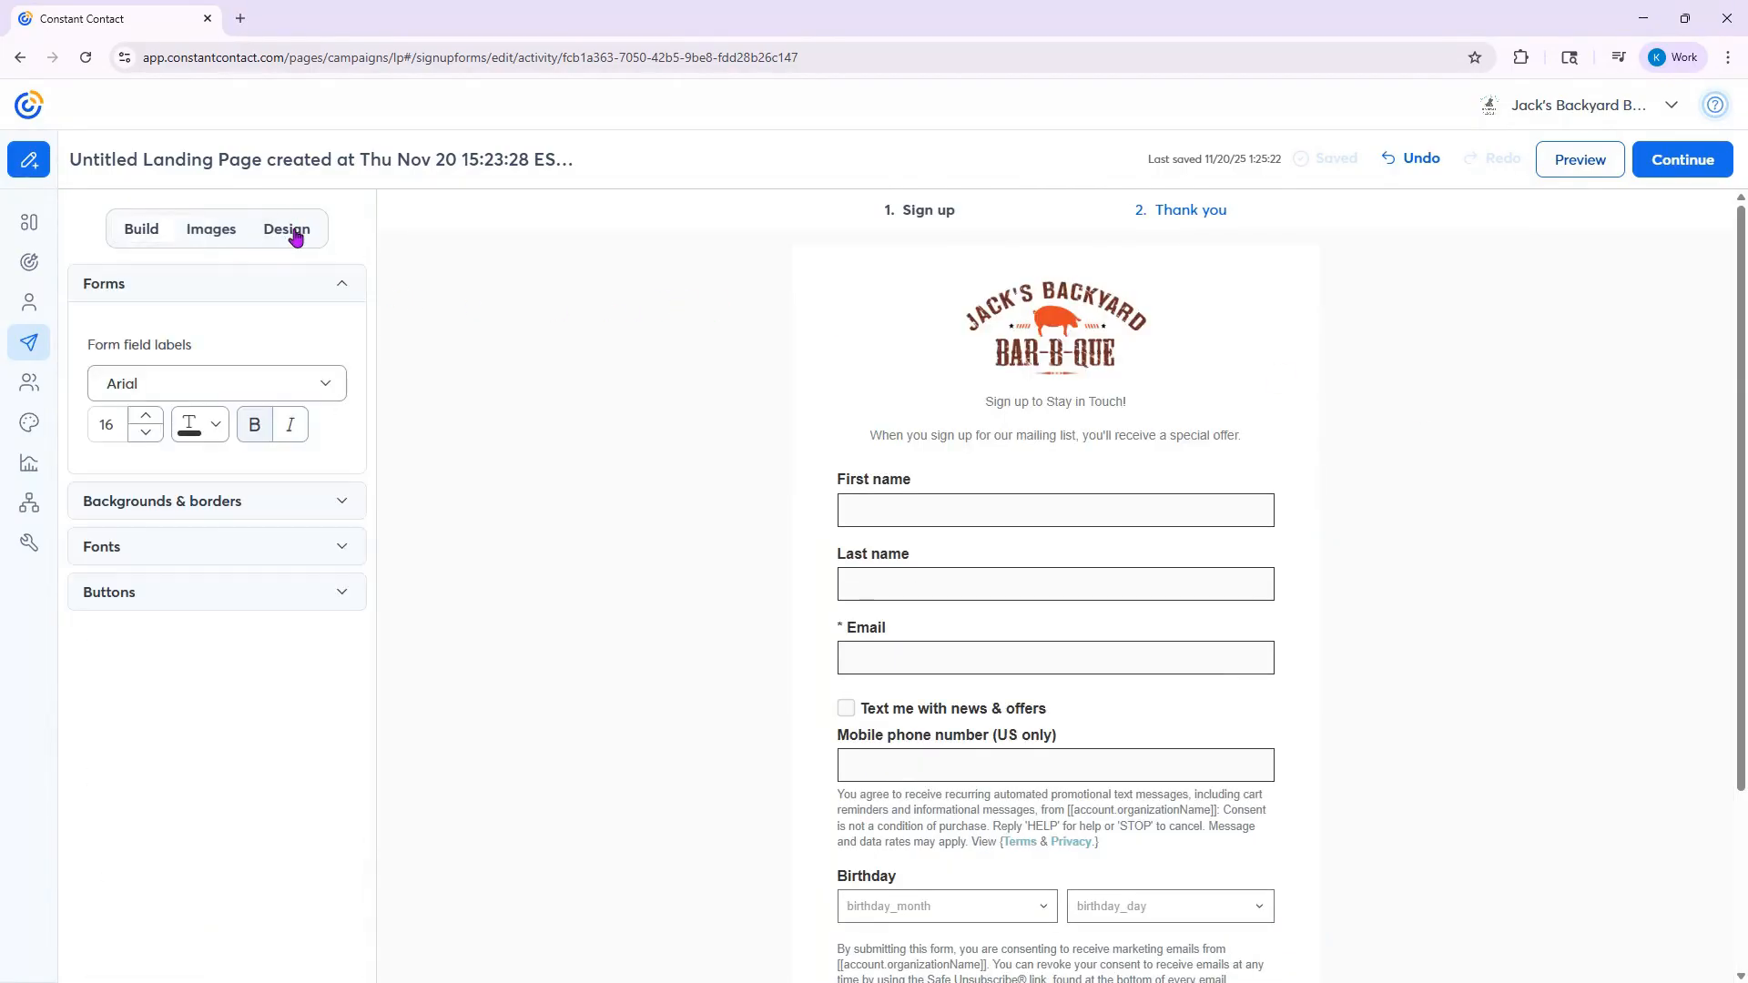
{"action": "left_click", "coordinate": [284, 500]}
{"action": "scroll", "coordinate": [294, 541], "scroll_direction": "down", "scroll_amount": 3}
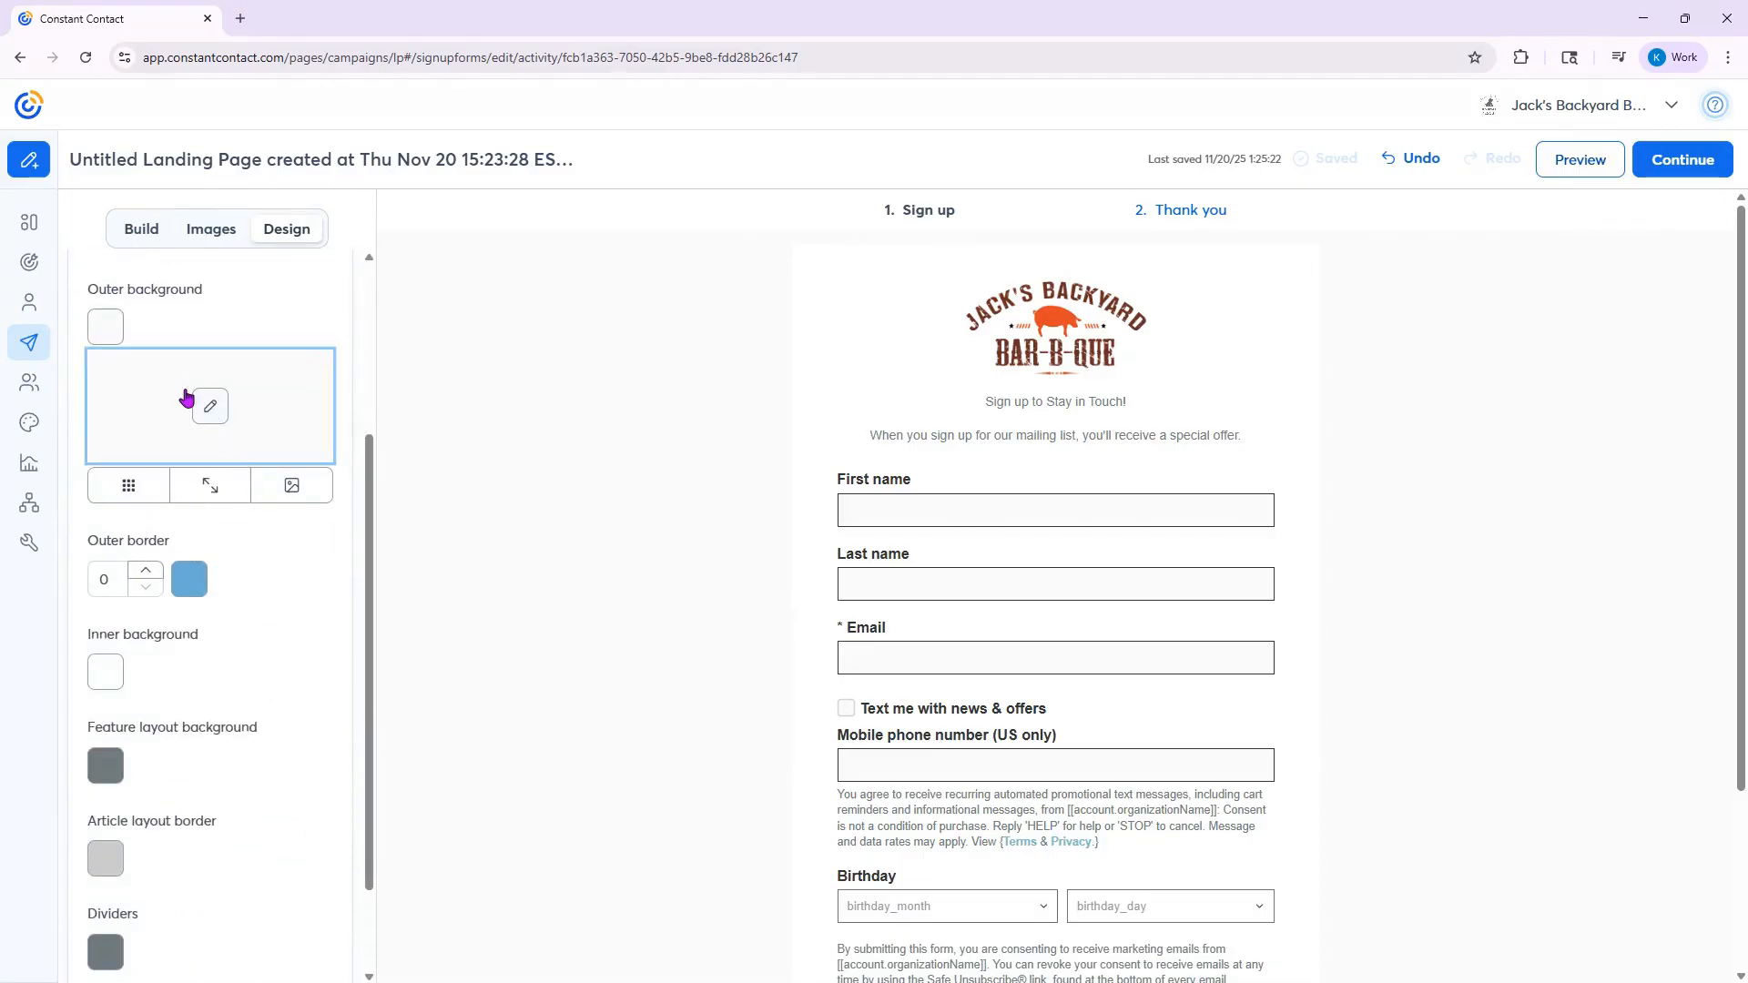
{"action": "left_click", "coordinate": [105, 332]}
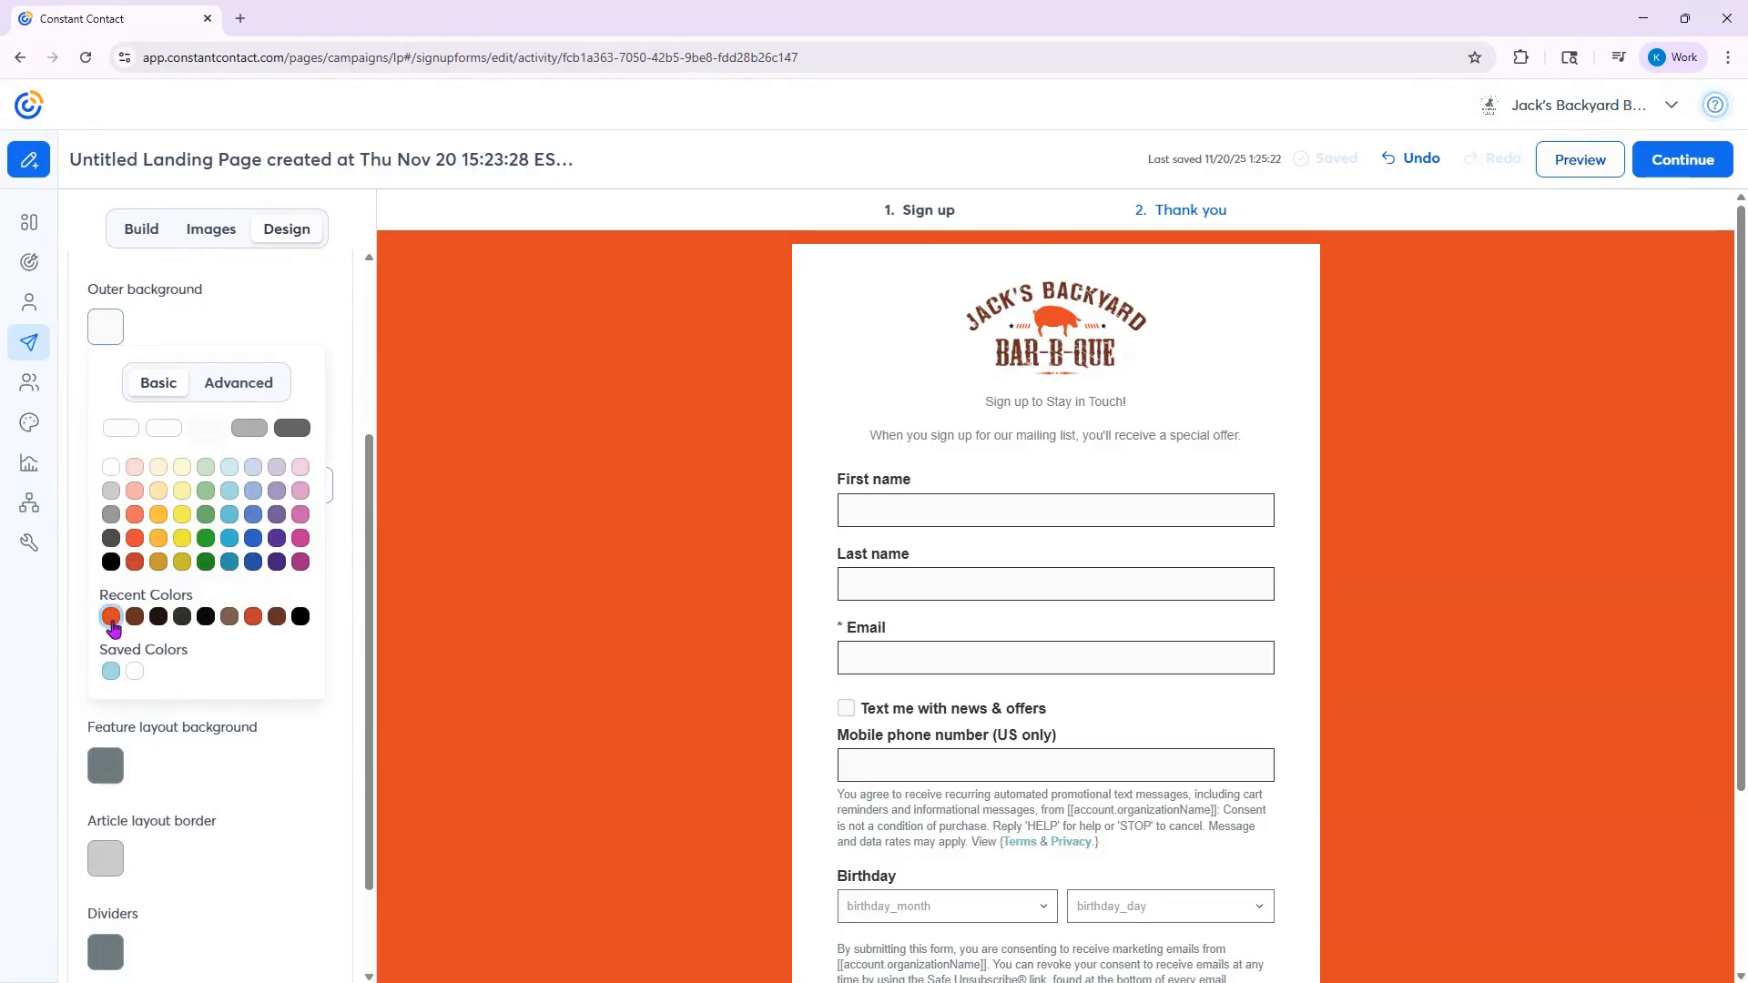
{"action": "left_click", "coordinate": [111, 616]}
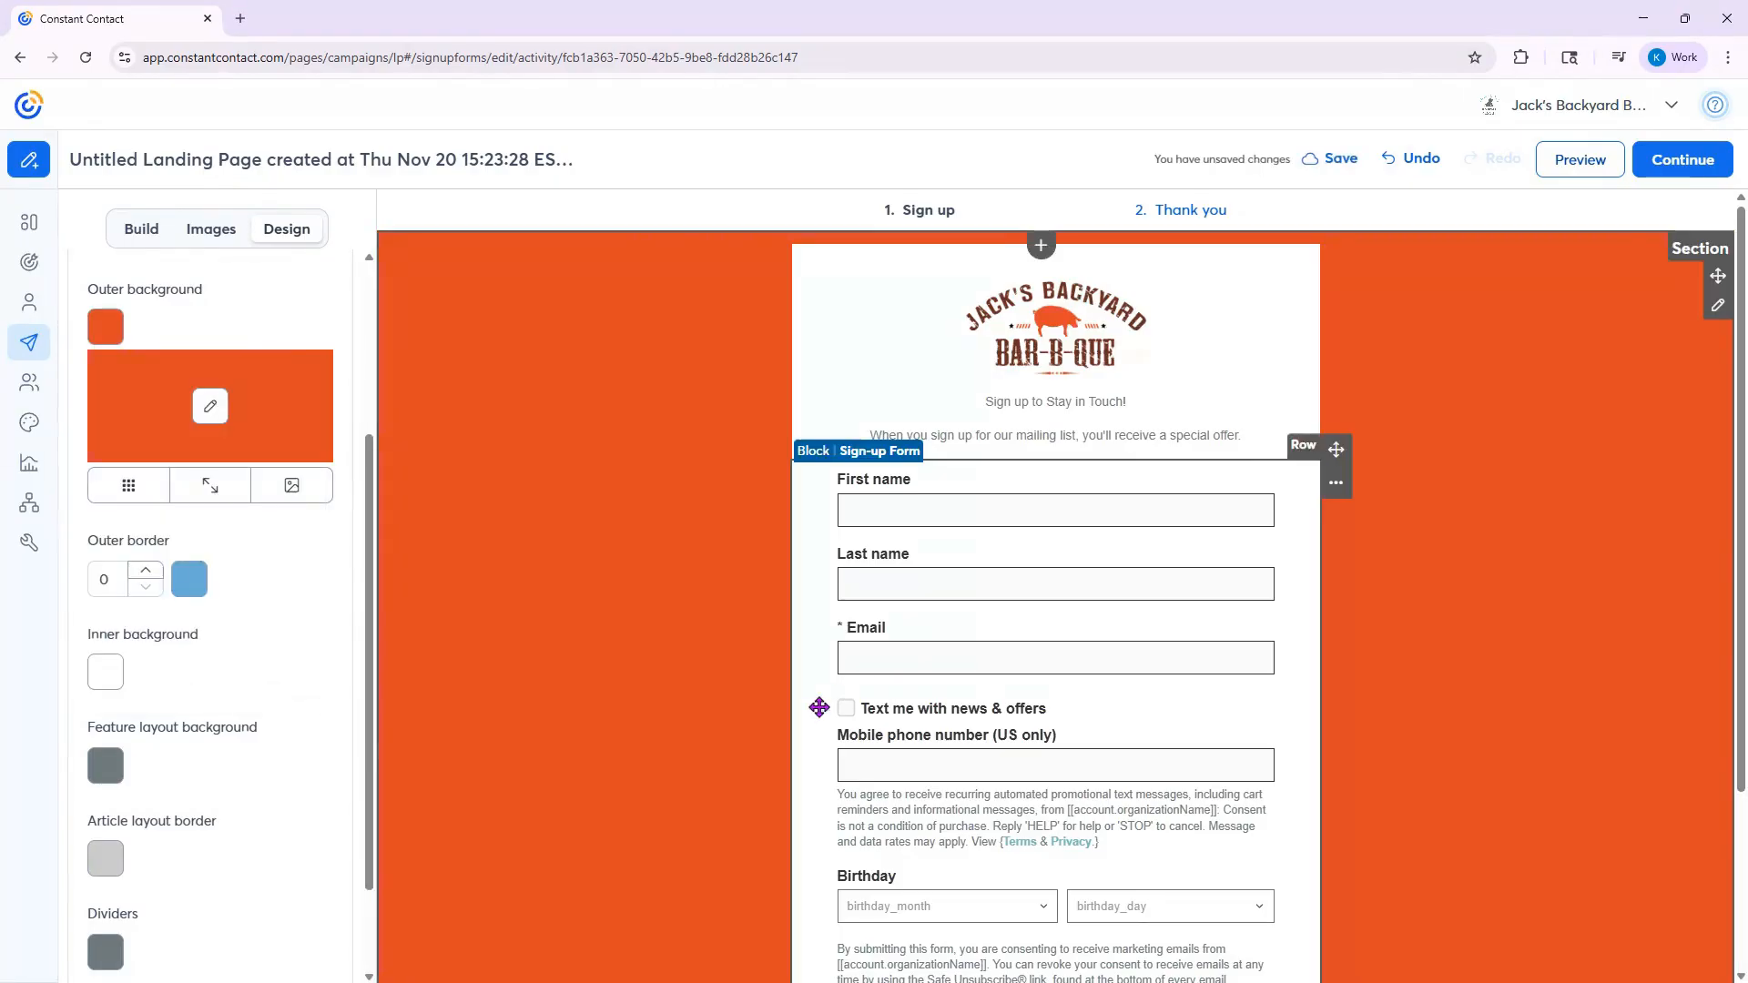
{"action": "scroll", "coordinate": [625, 741], "scroll_direction": "down", "scroll_amount": 3}
{"action": "scroll", "coordinate": [625, 752], "scroll_direction": "up", "scroll_amount": 3}
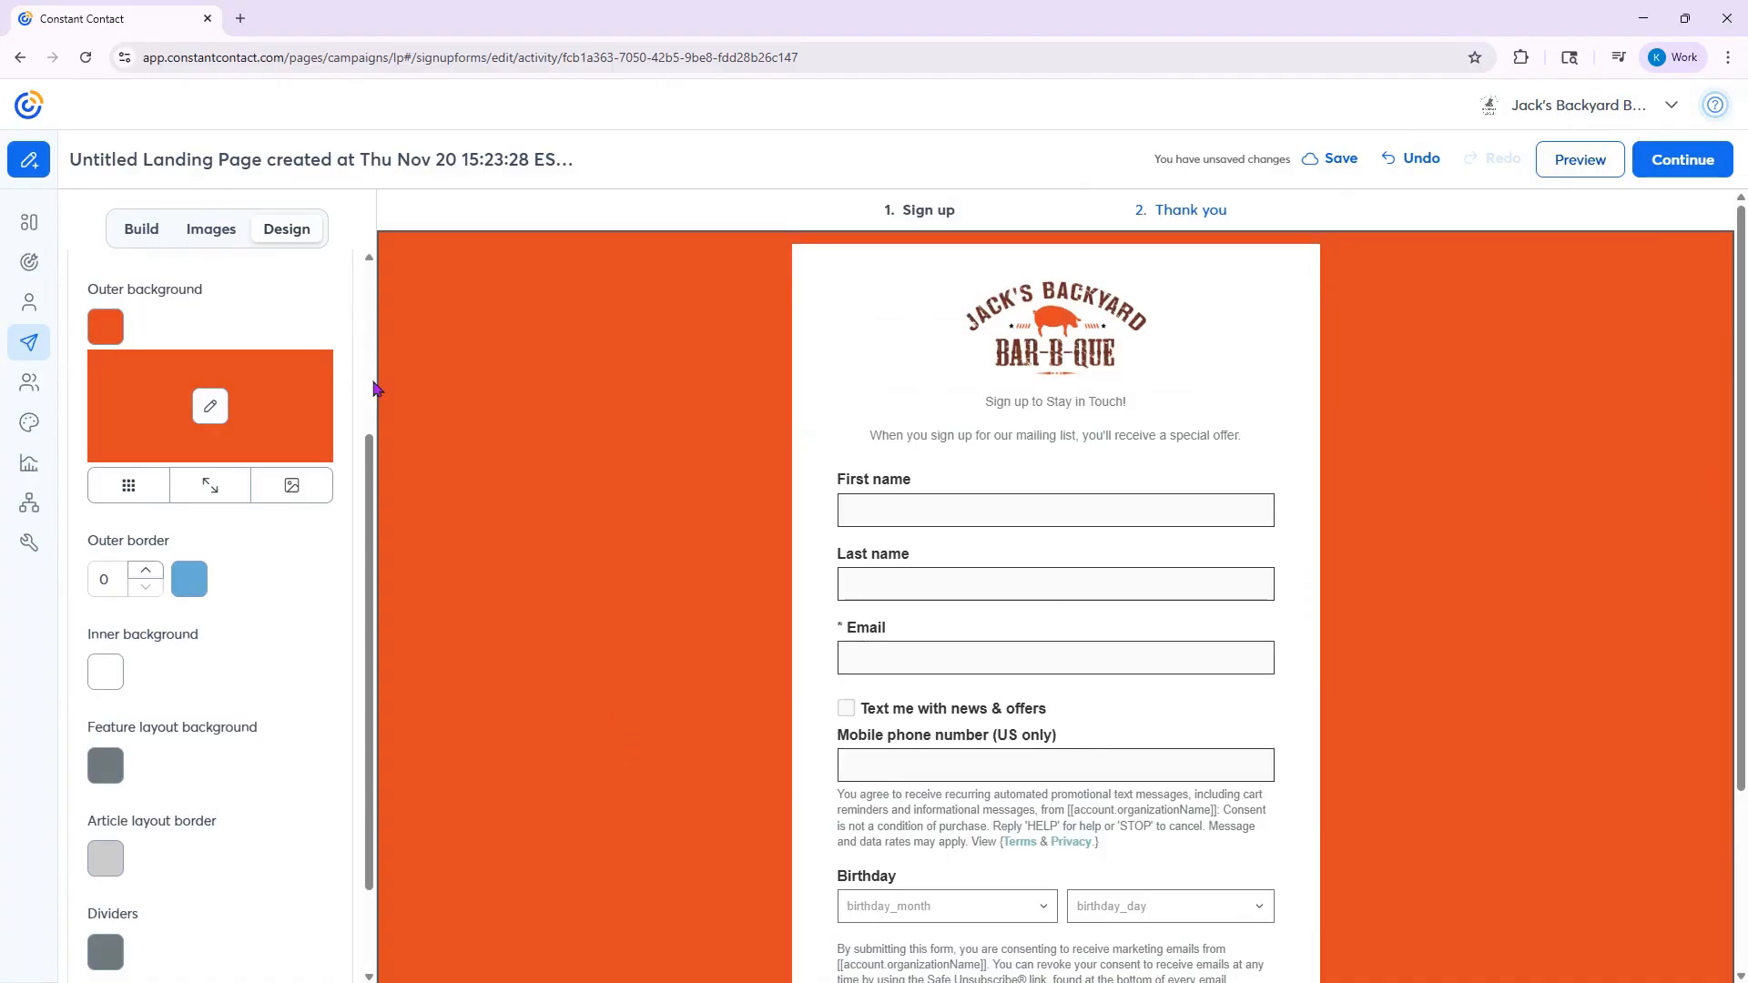
{"action": "scroll", "coordinate": [310, 341], "scroll_direction": "up", "scroll_amount": 3}
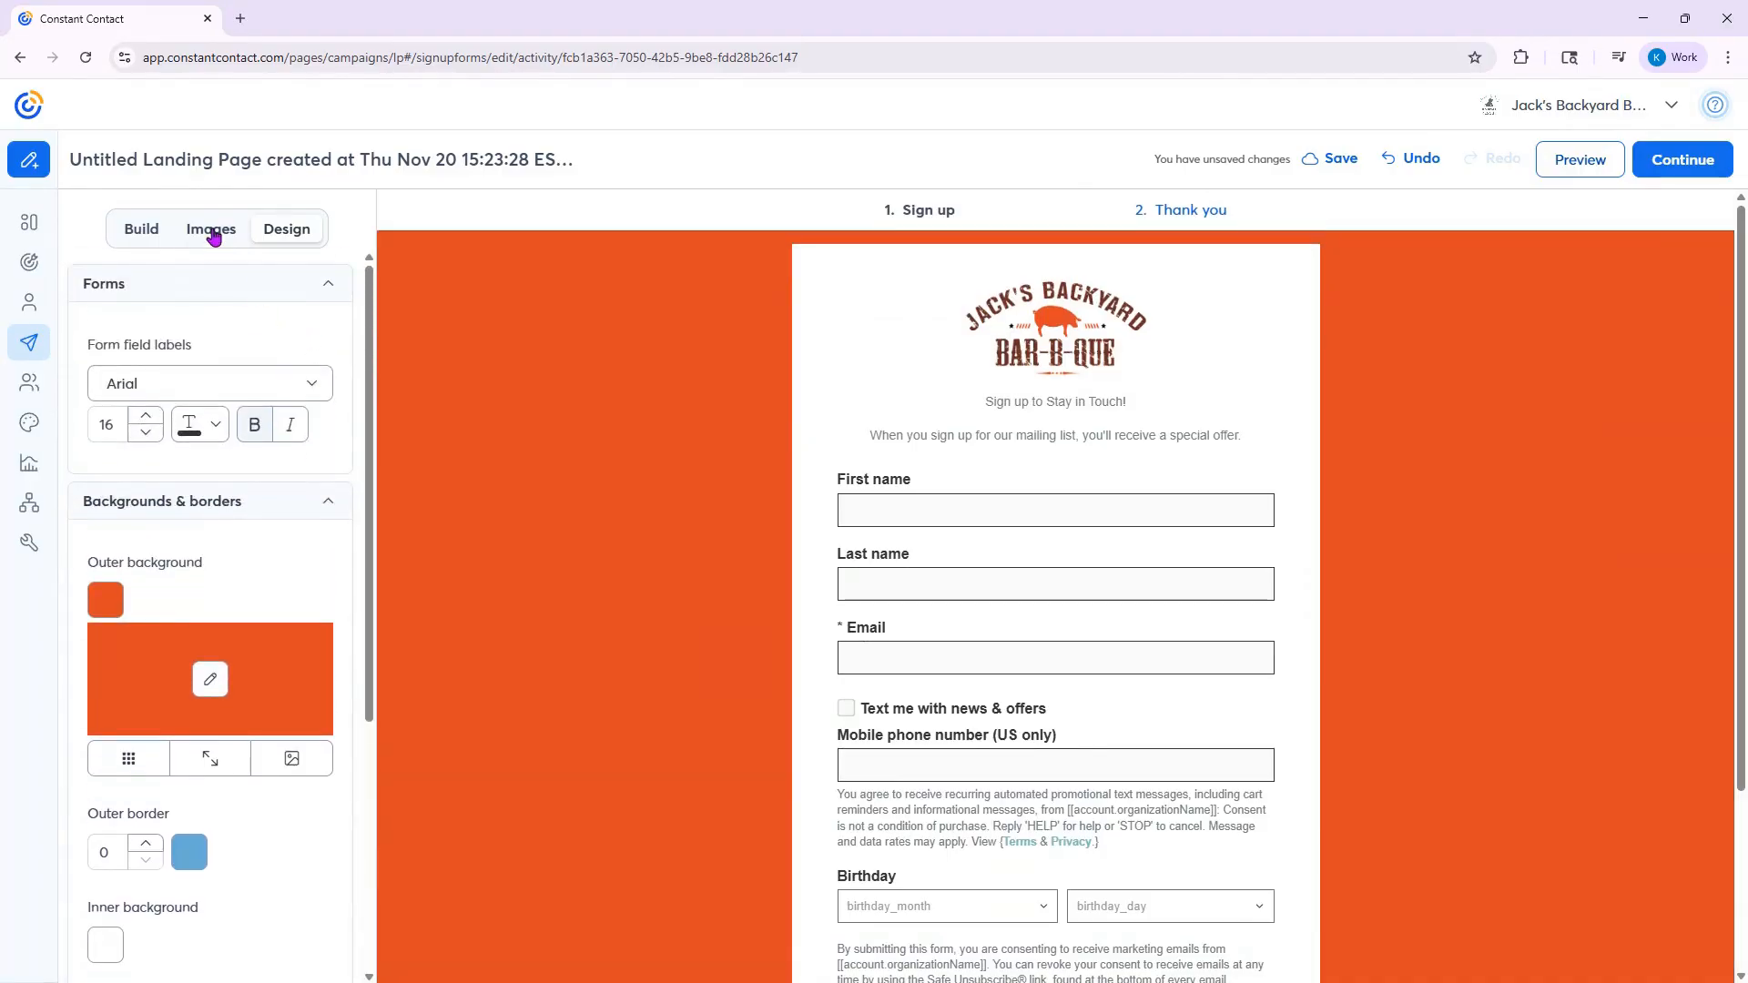
- Continue to the Thank you page and insert the Jack's Backyard Bar-B-Que logo into its image placeholder
{"action": "left_click", "coordinate": [1682, 161]}
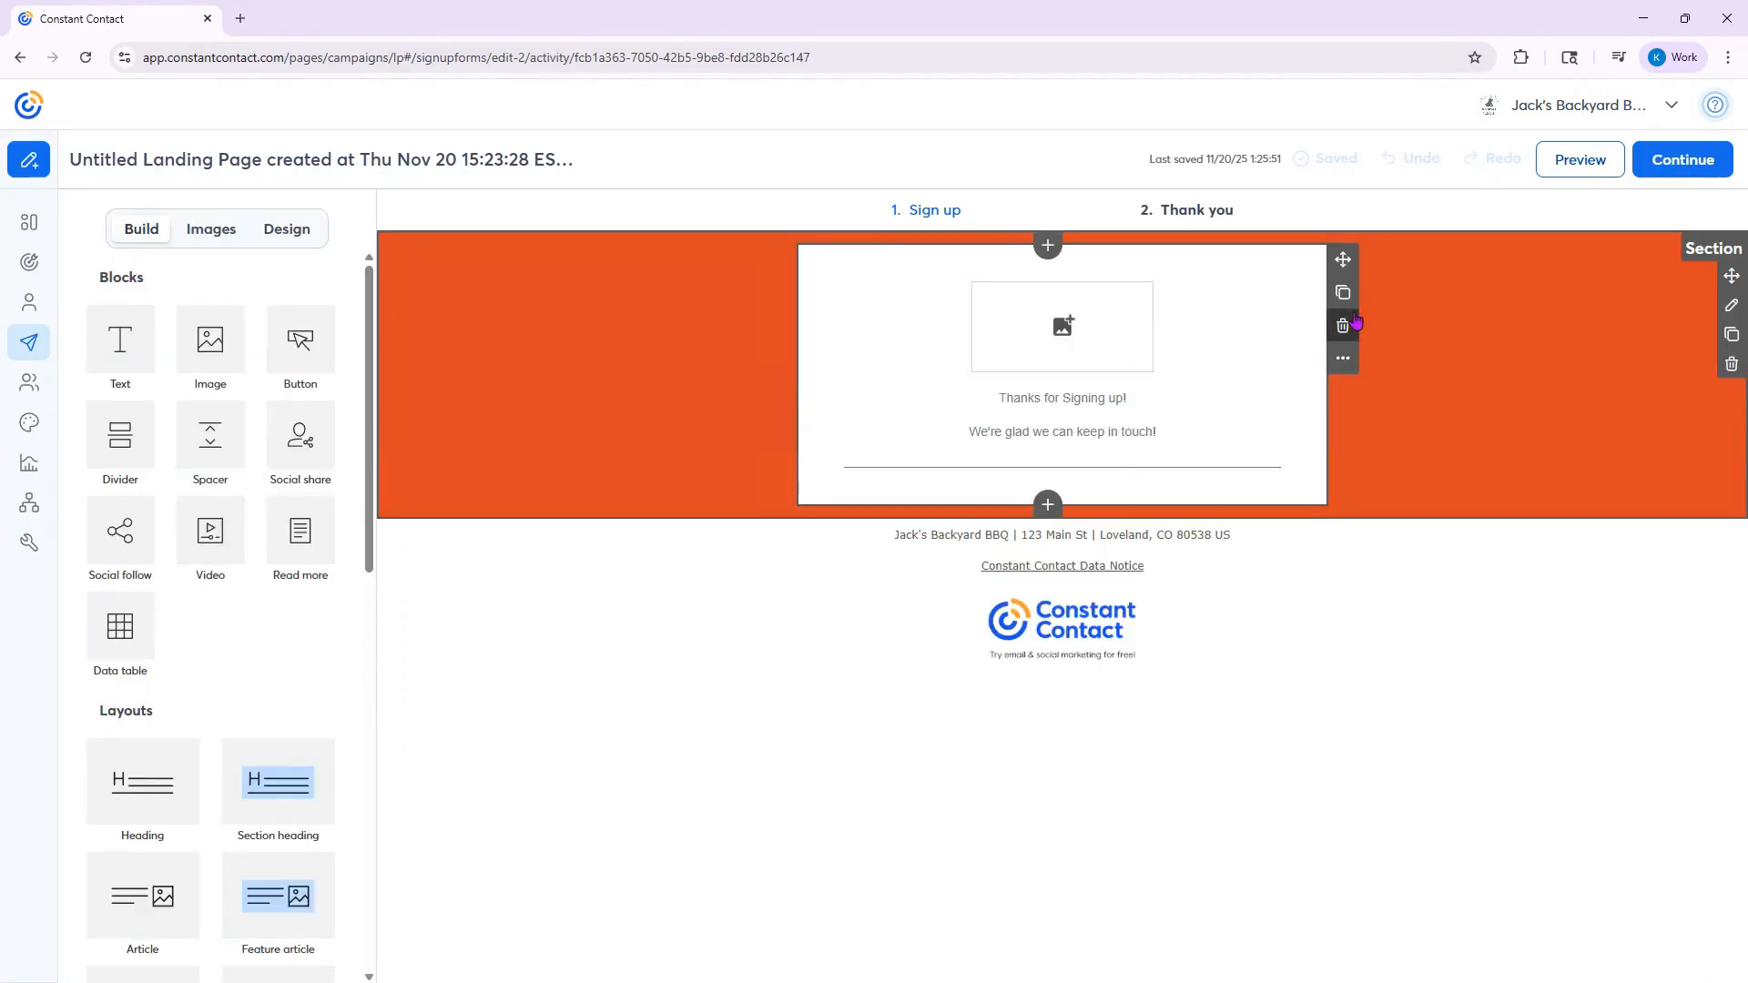
{"action": "left_click", "coordinate": [221, 229]}
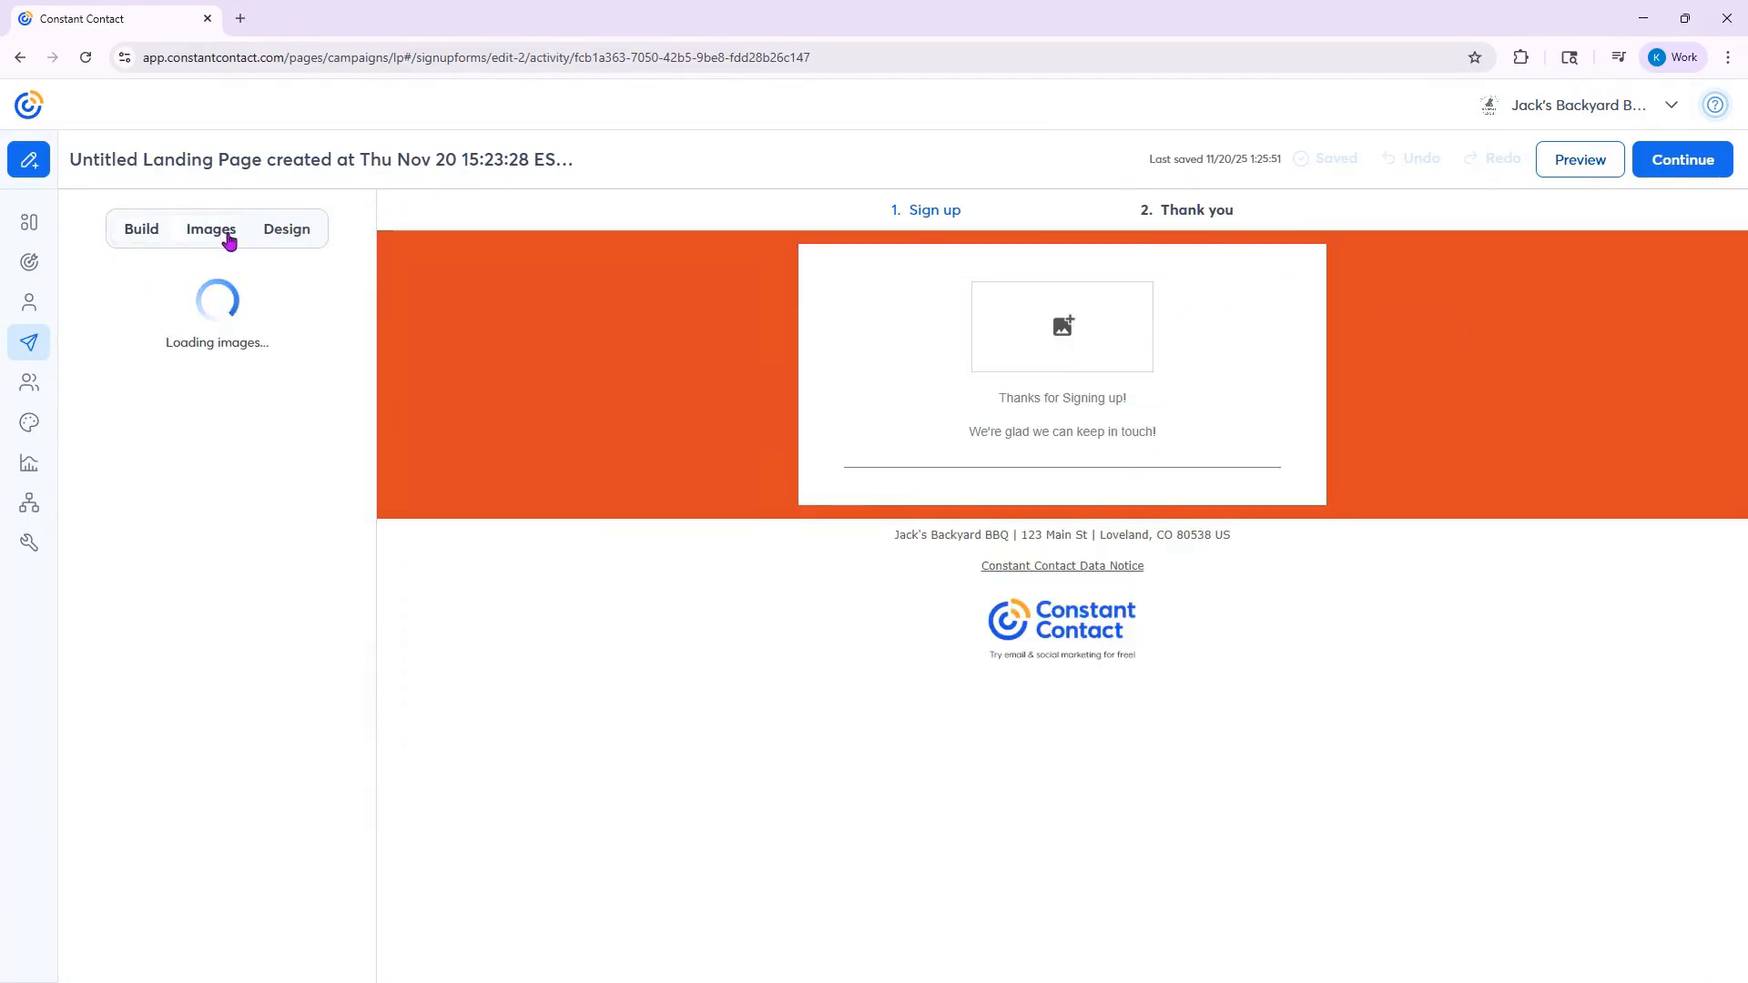
{"action": "scroll", "coordinate": [218, 583], "scroll_direction": "down", "scroll_amount": 5}
{"action": "left_click_drag", "start_coordinate": [285, 706], "coordinate": [976, 339]}
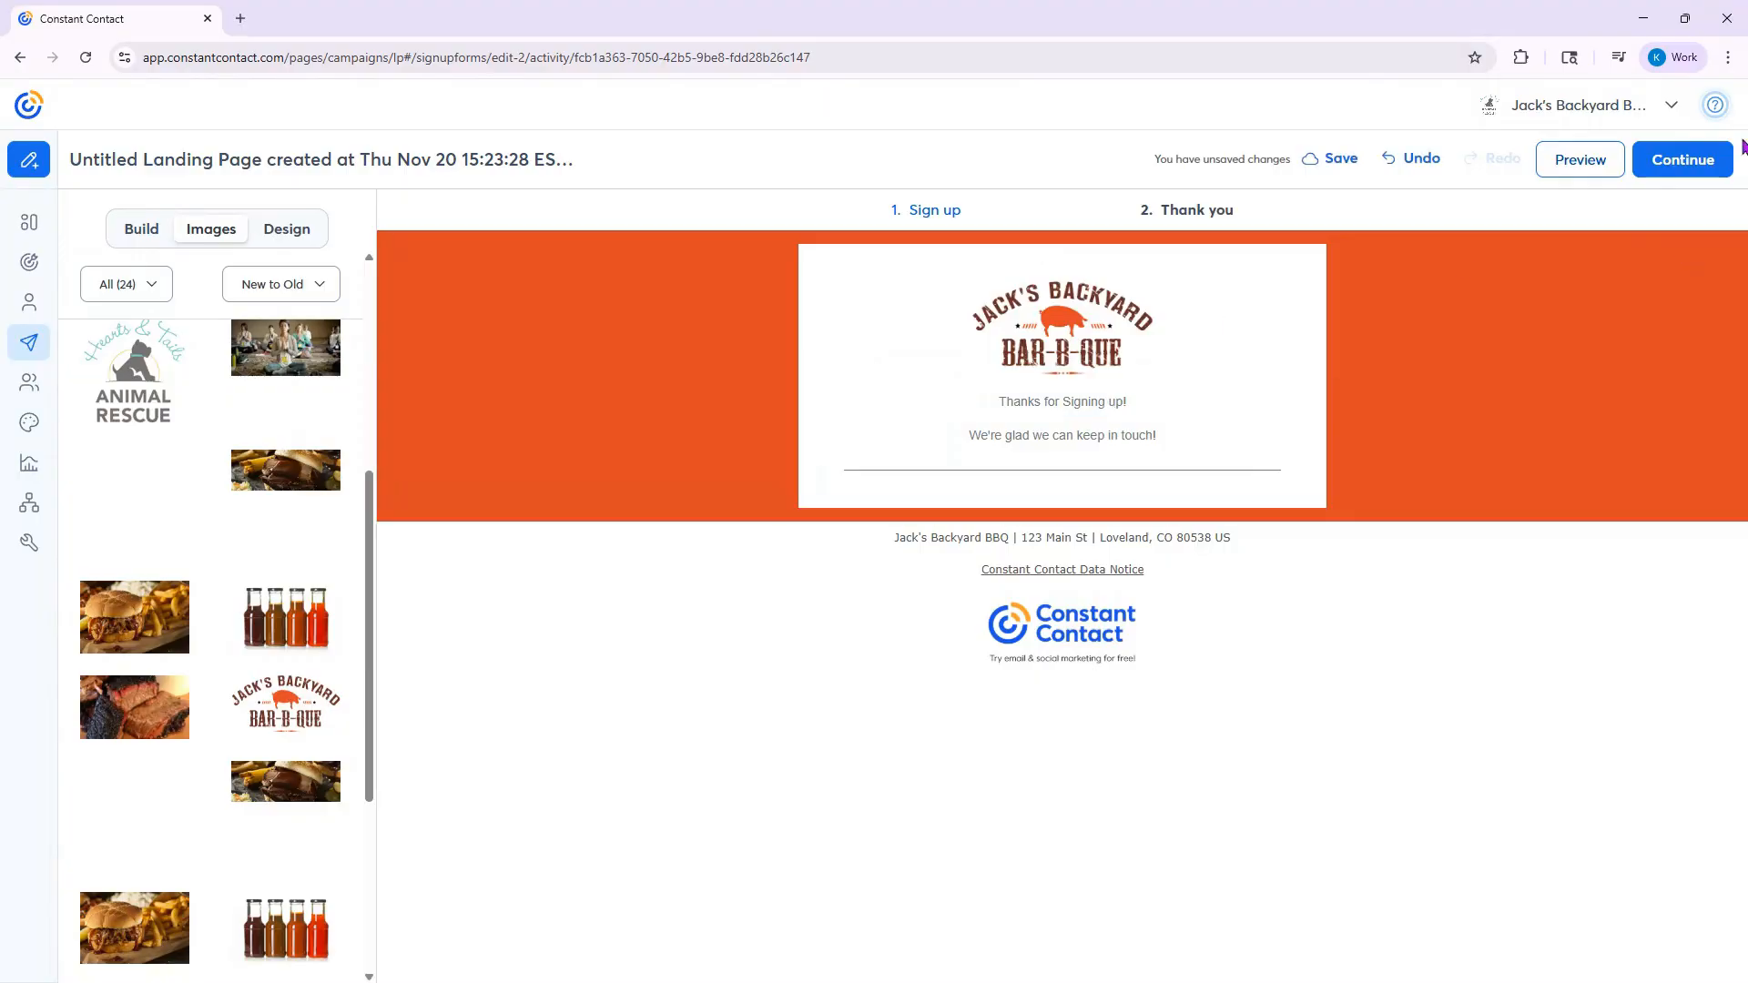
{"action": "left_click", "coordinate": [1081, 405]}
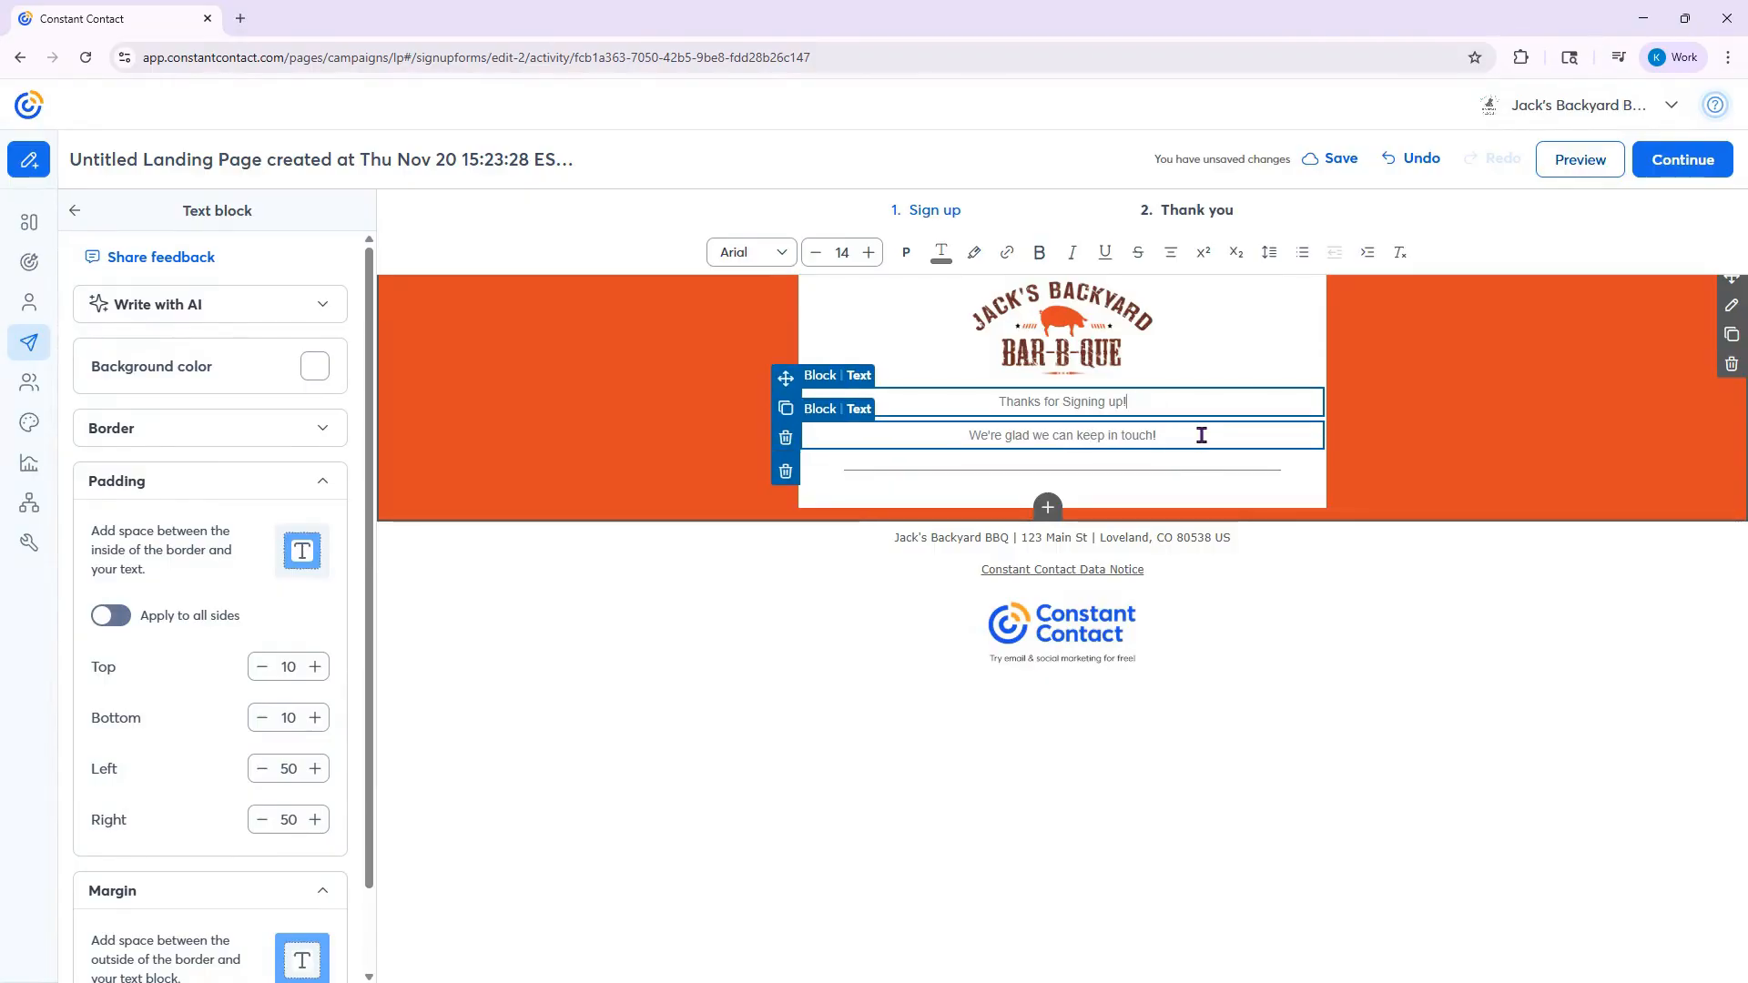
{"action": "left_click", "coordinate": [1417, 386]}
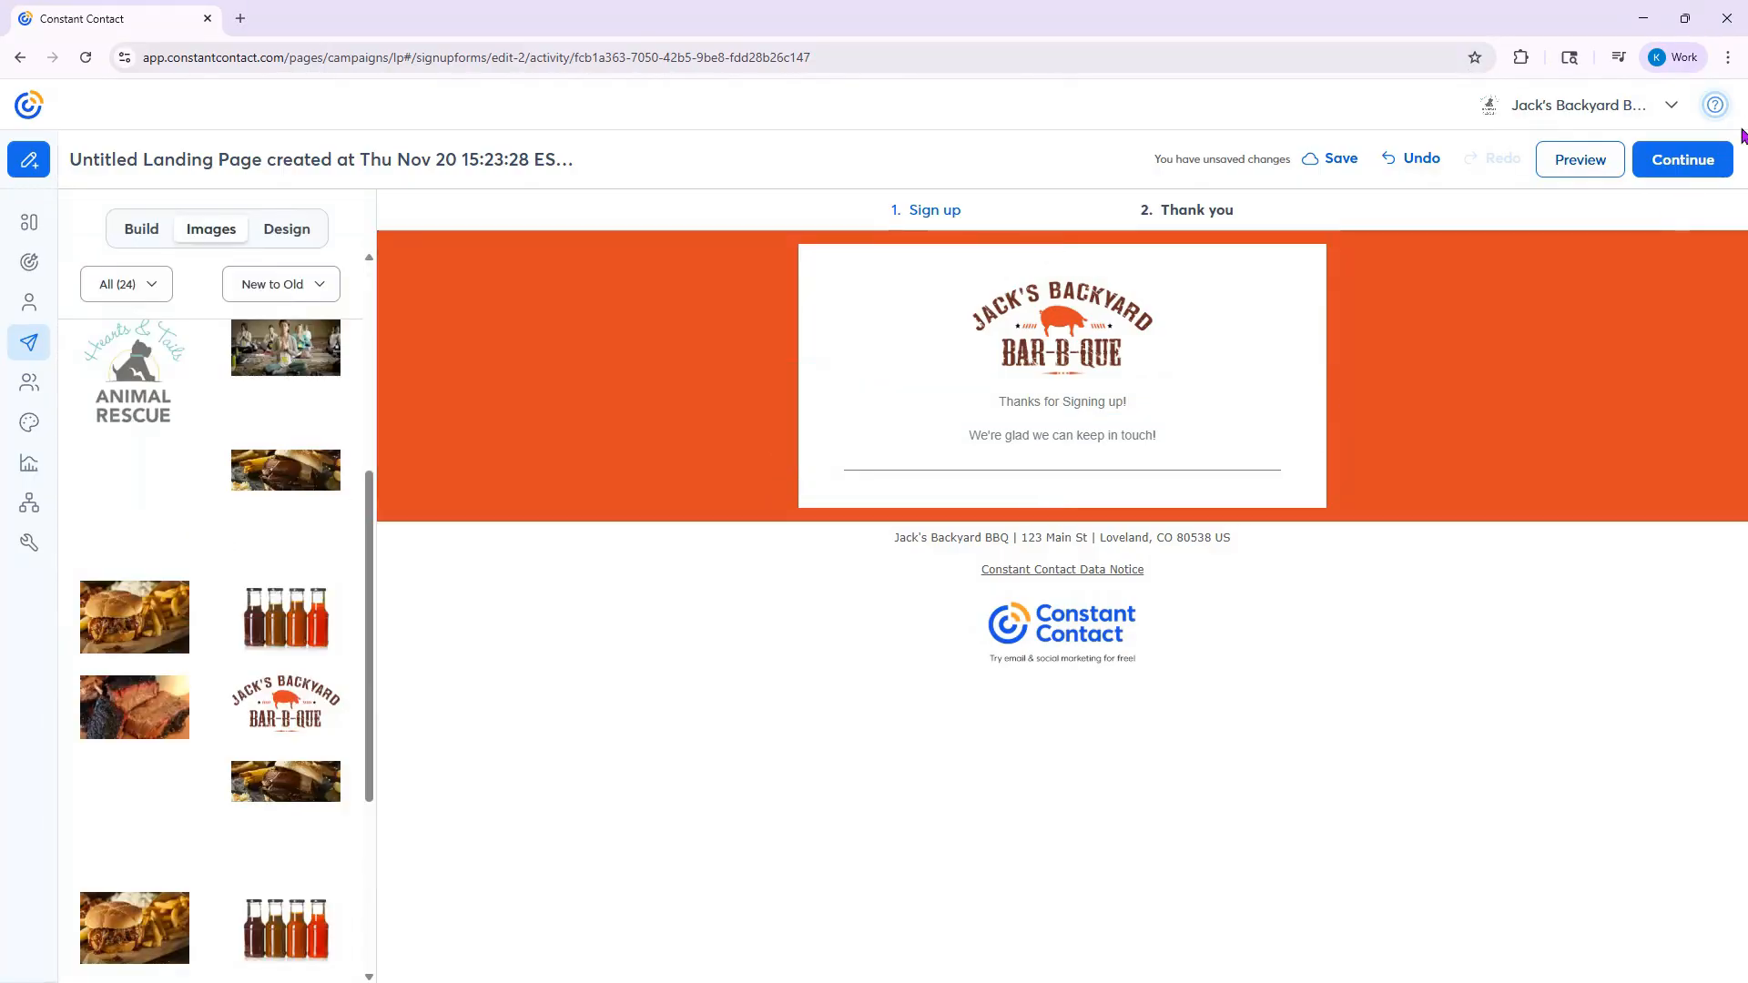
- Continue to the page settings and activate the landing page, keeping SMS List as its contact list
{"action": "left_click", "coordinate": [1709, 167]}
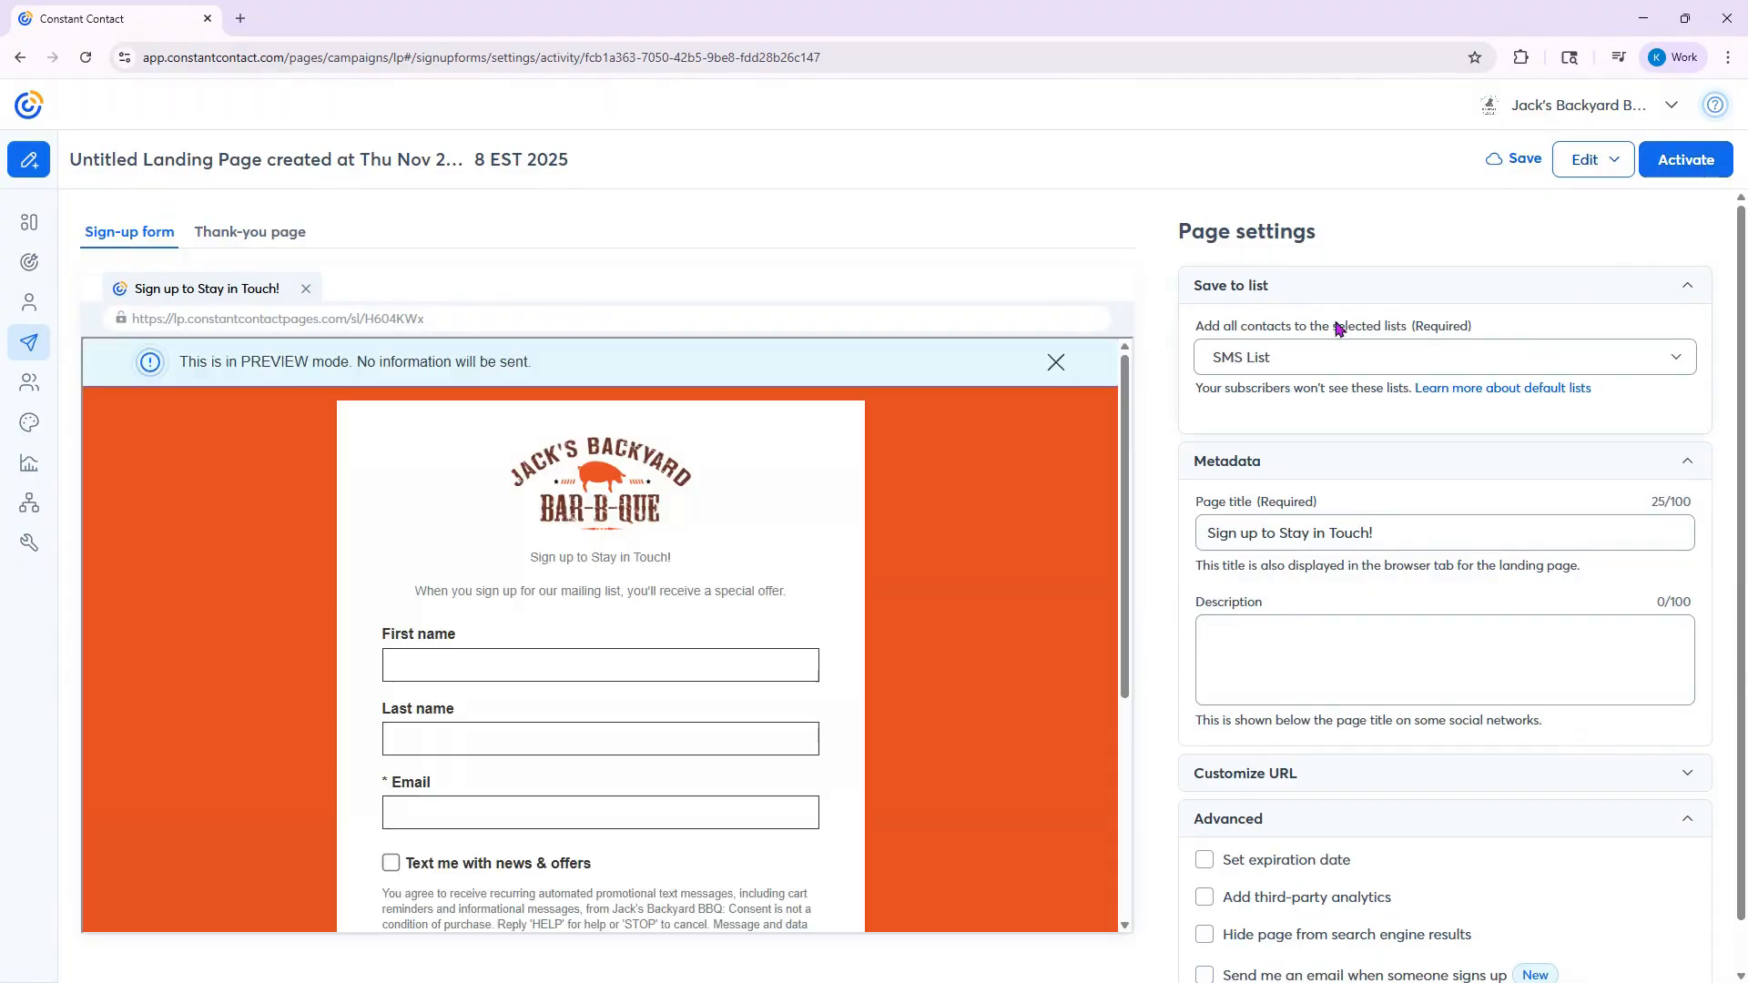
{"action": "scroll", "coordinate": [1381, 726], "scroll_direction": "down", "scroll_amount": 1}
{"action": "scroll", "coordinate": [1516, 306], "scroll_direction": "up", "scroll_amount": 1}
{"action": "left_click", "coordinate": [1675, 173]}
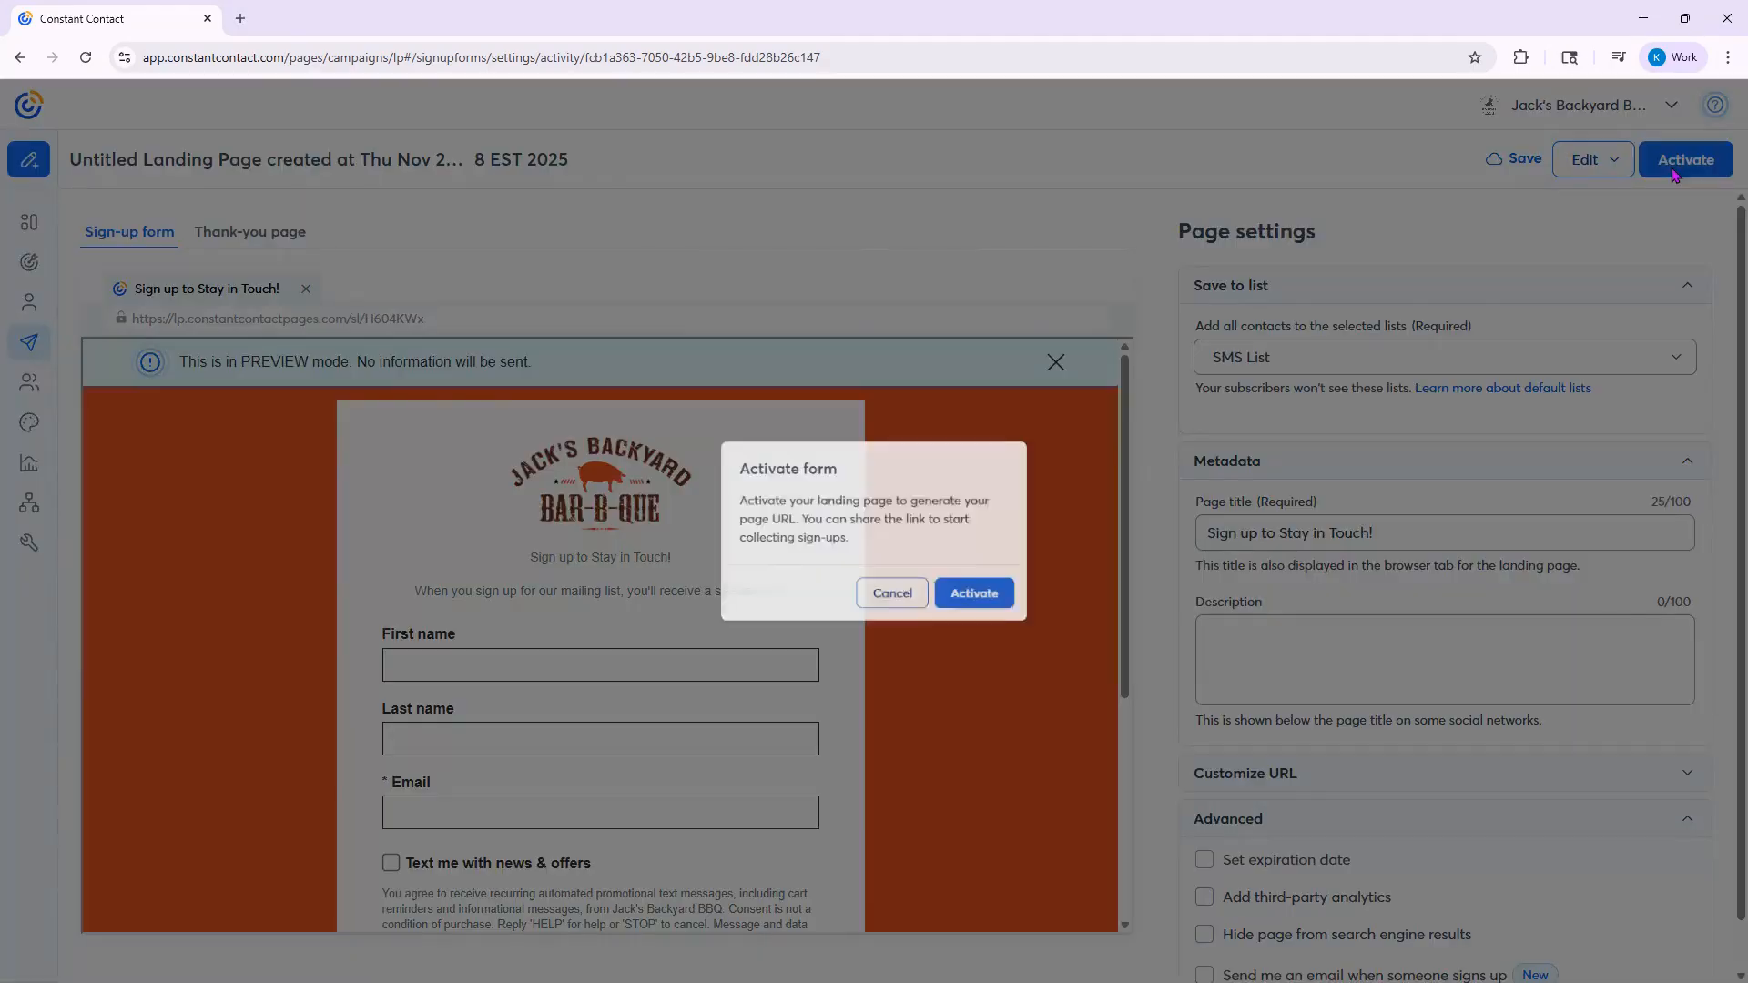
{"action": "left_click", "coordinate": [1027, 606]}
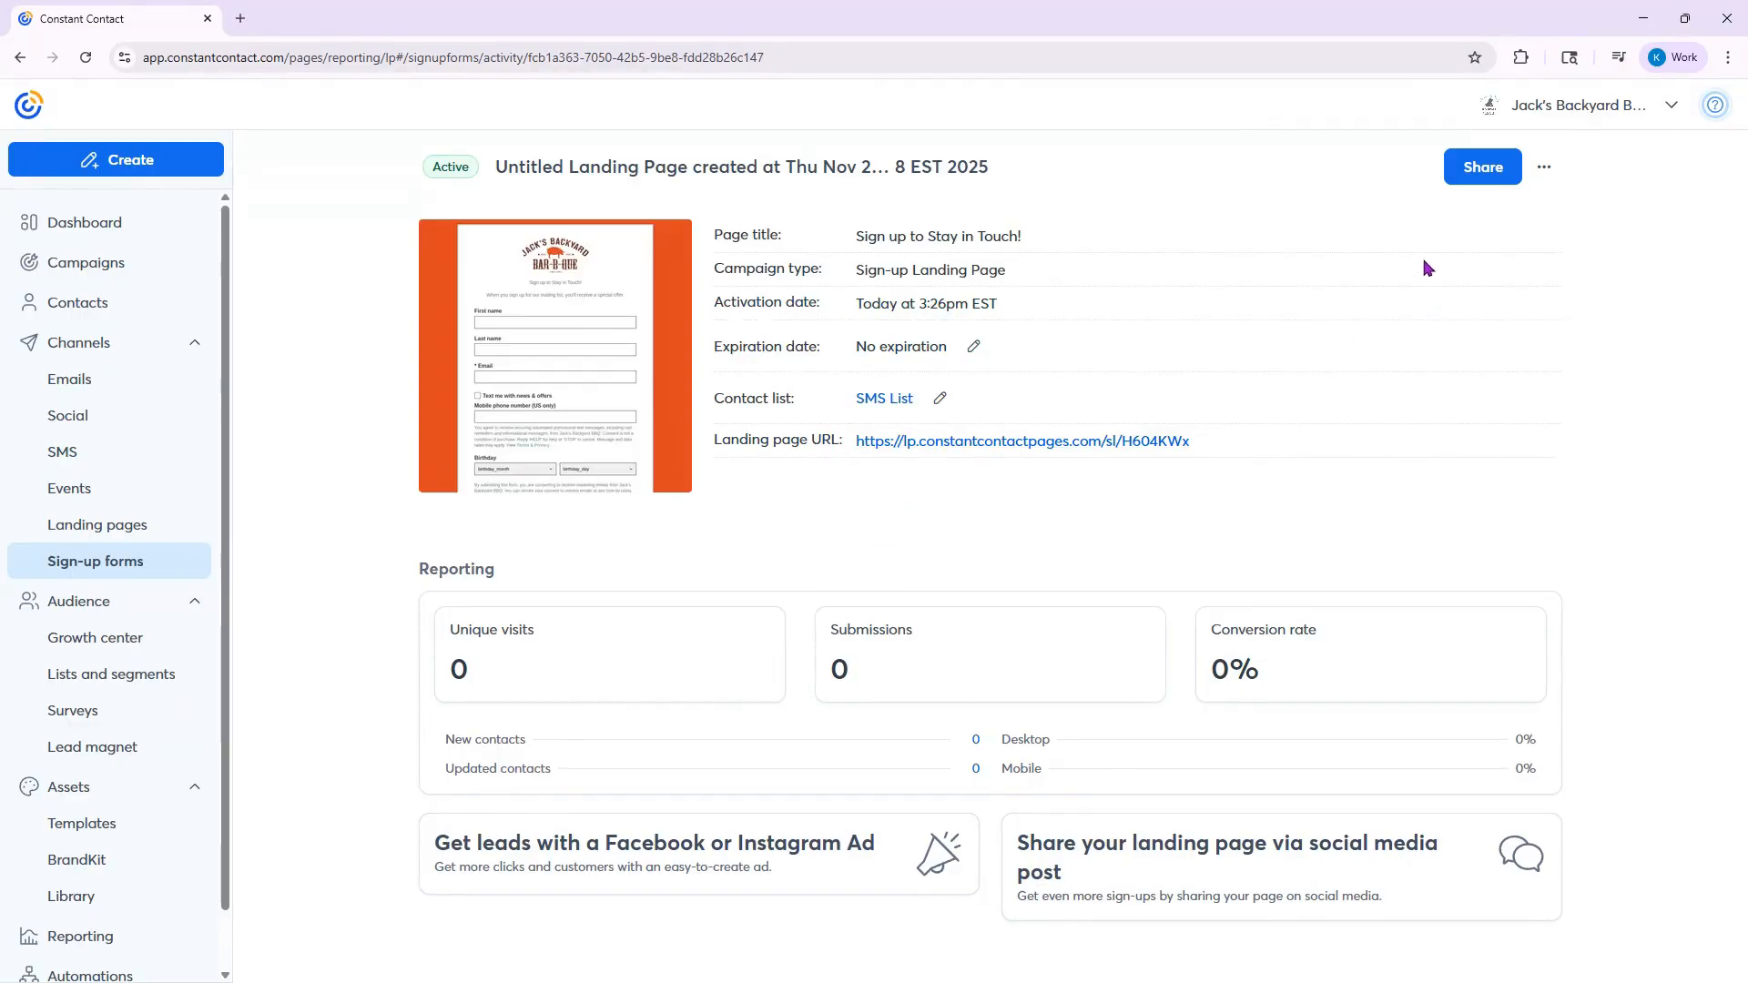
- Review the sharing options for the activated landing page and close them
{"action": "left_click", "coordinate": [1488, 180]}
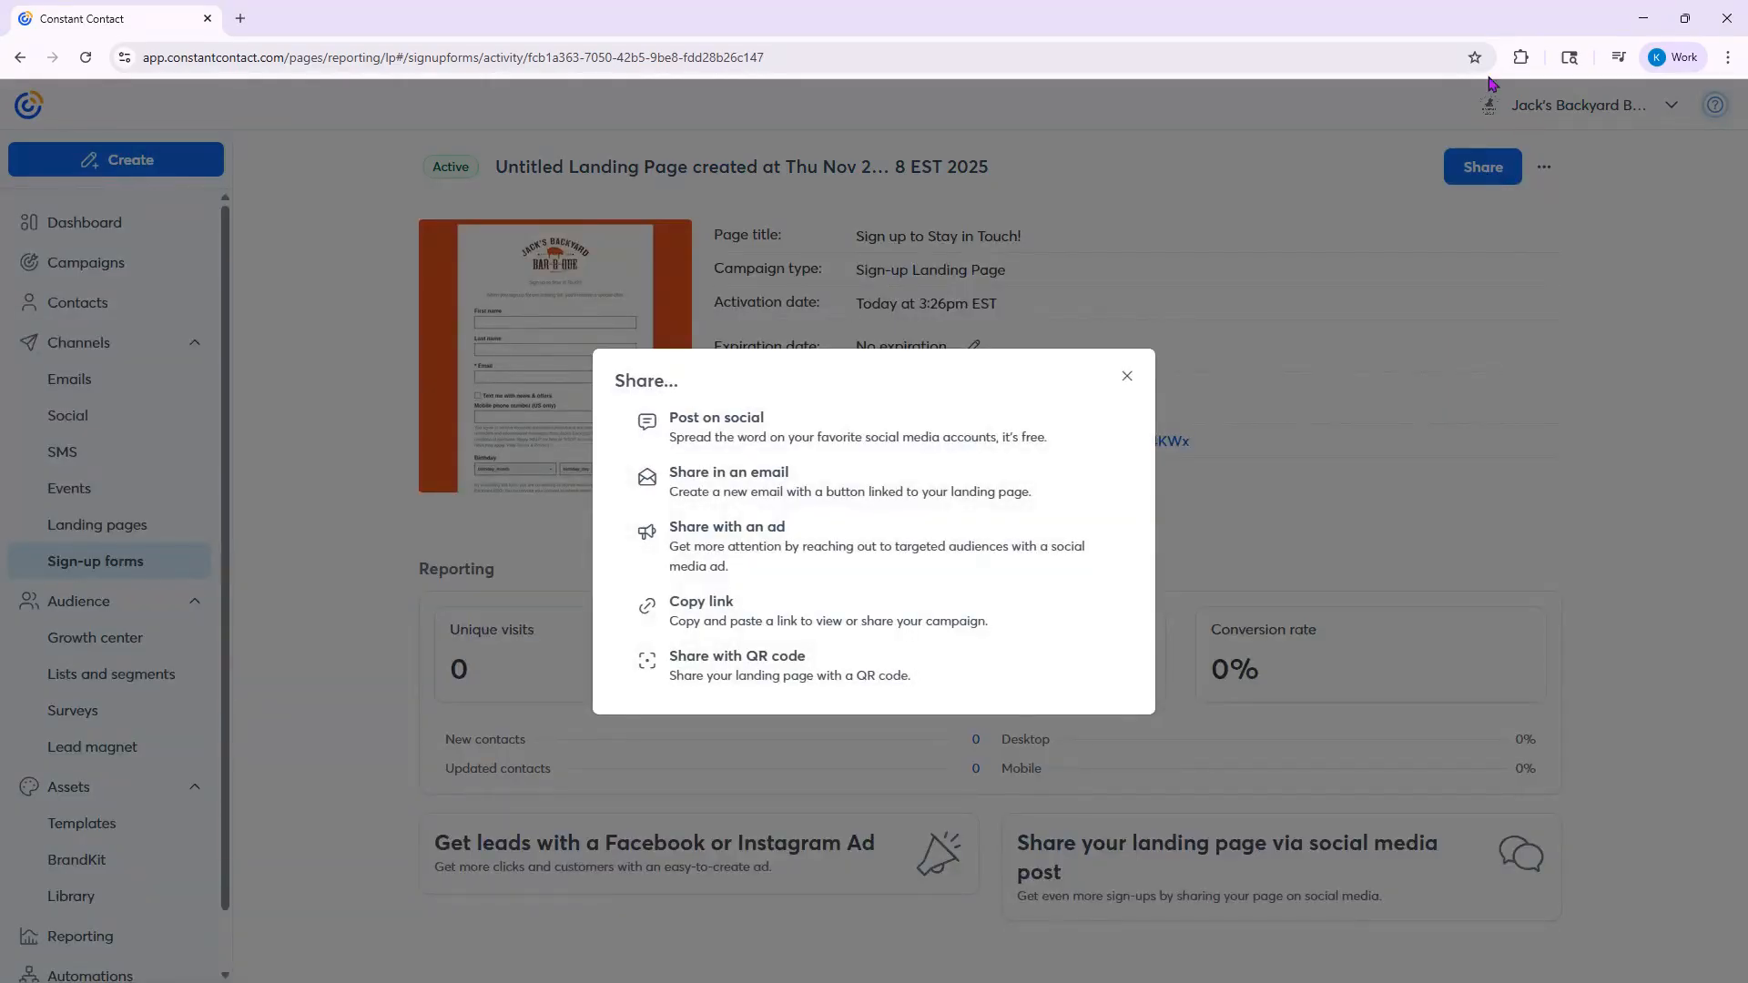
{"action": "left_click", "coordinate": [1127, 376]}
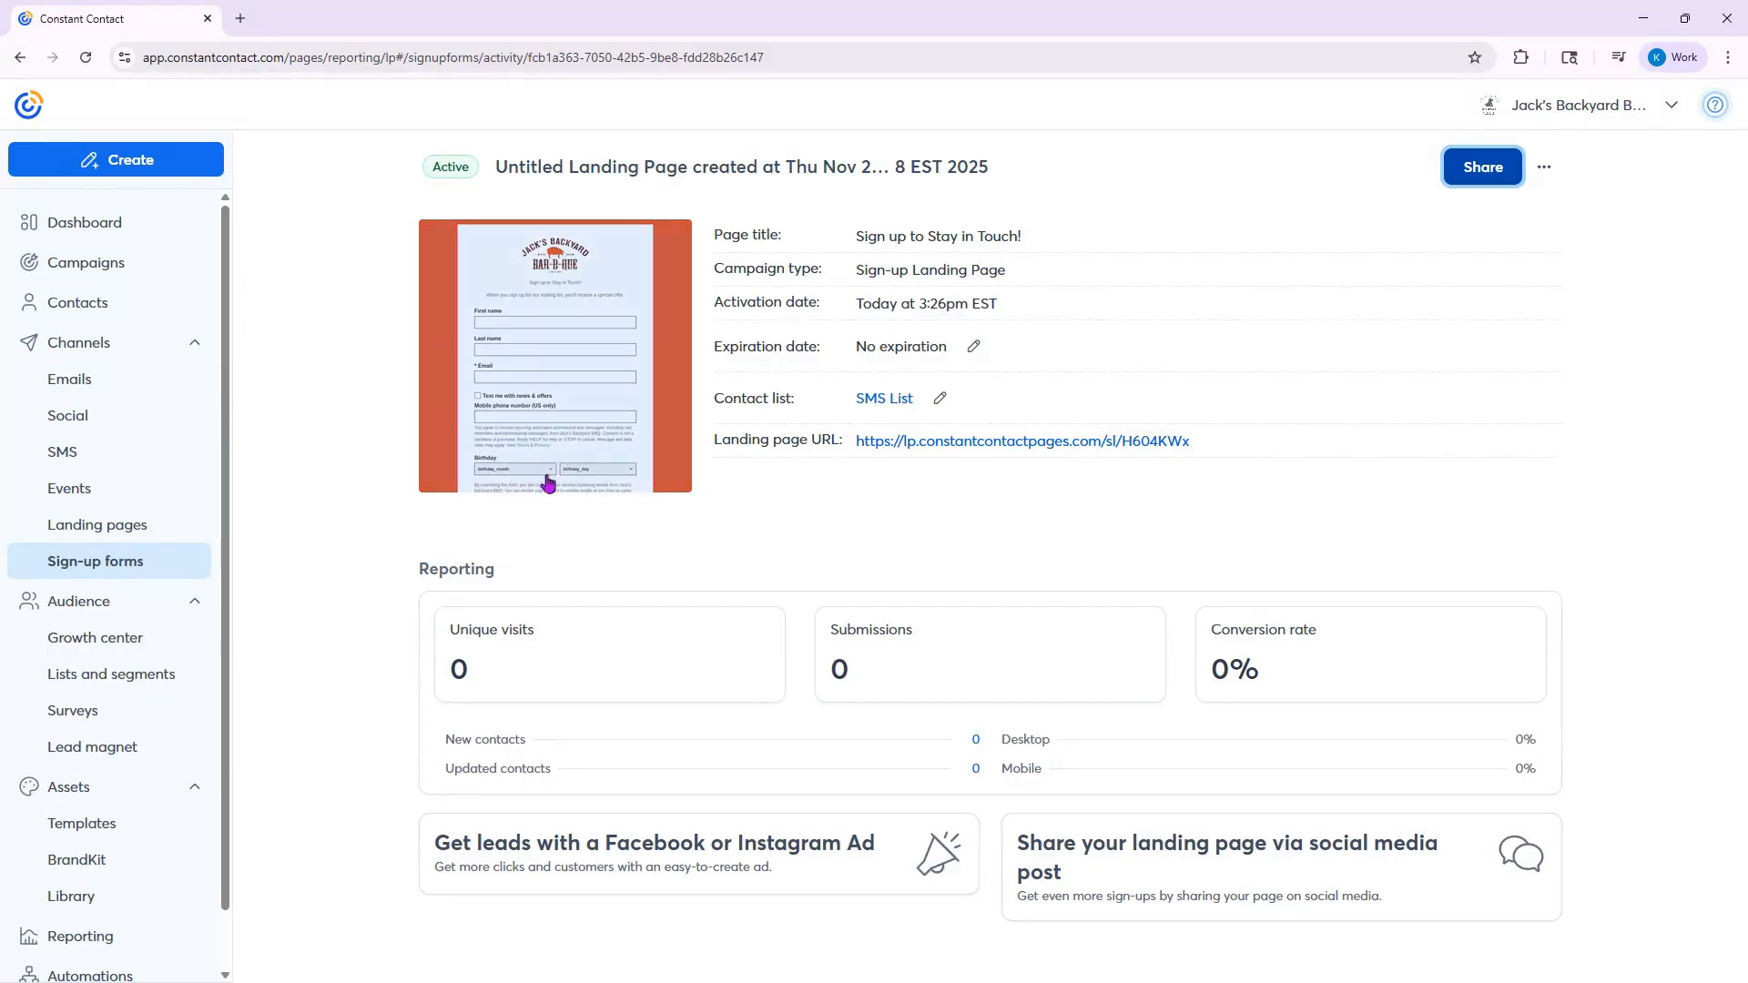
- Start a new Text to Join form from the sign-up forms overview
{"action": "left_click", "coordinate": [132, 571]}
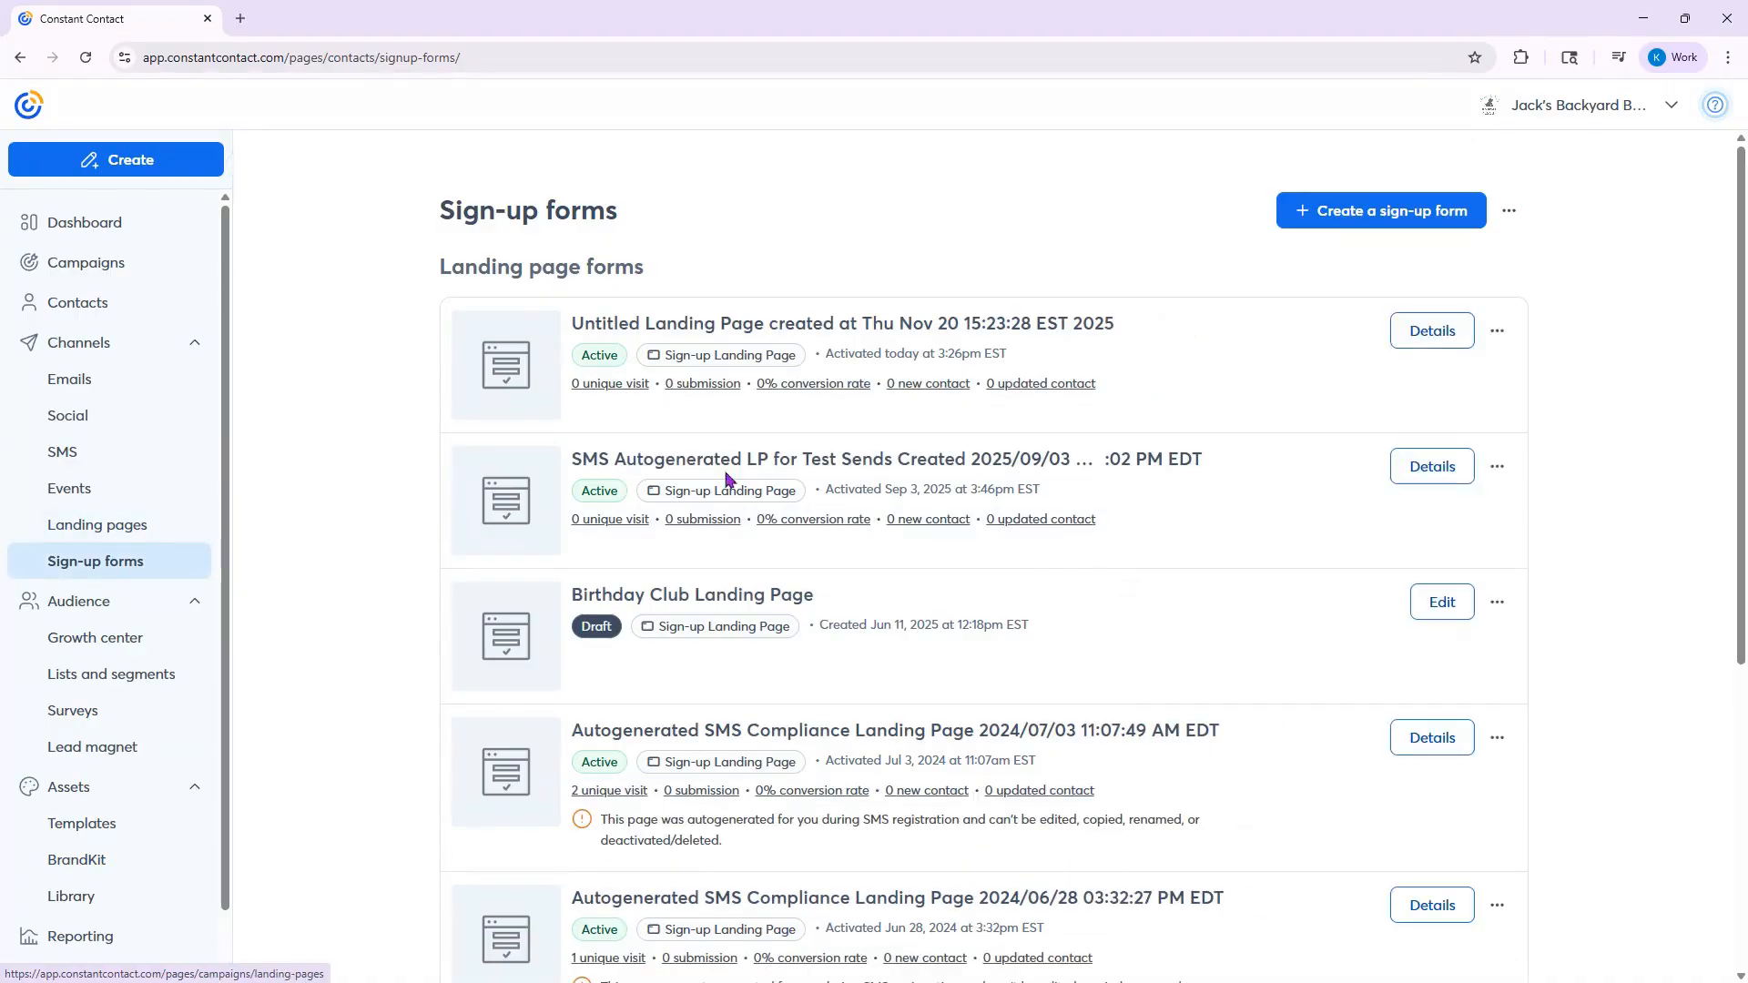
{"action": "left_click", "coordinate": [1385, 220]}
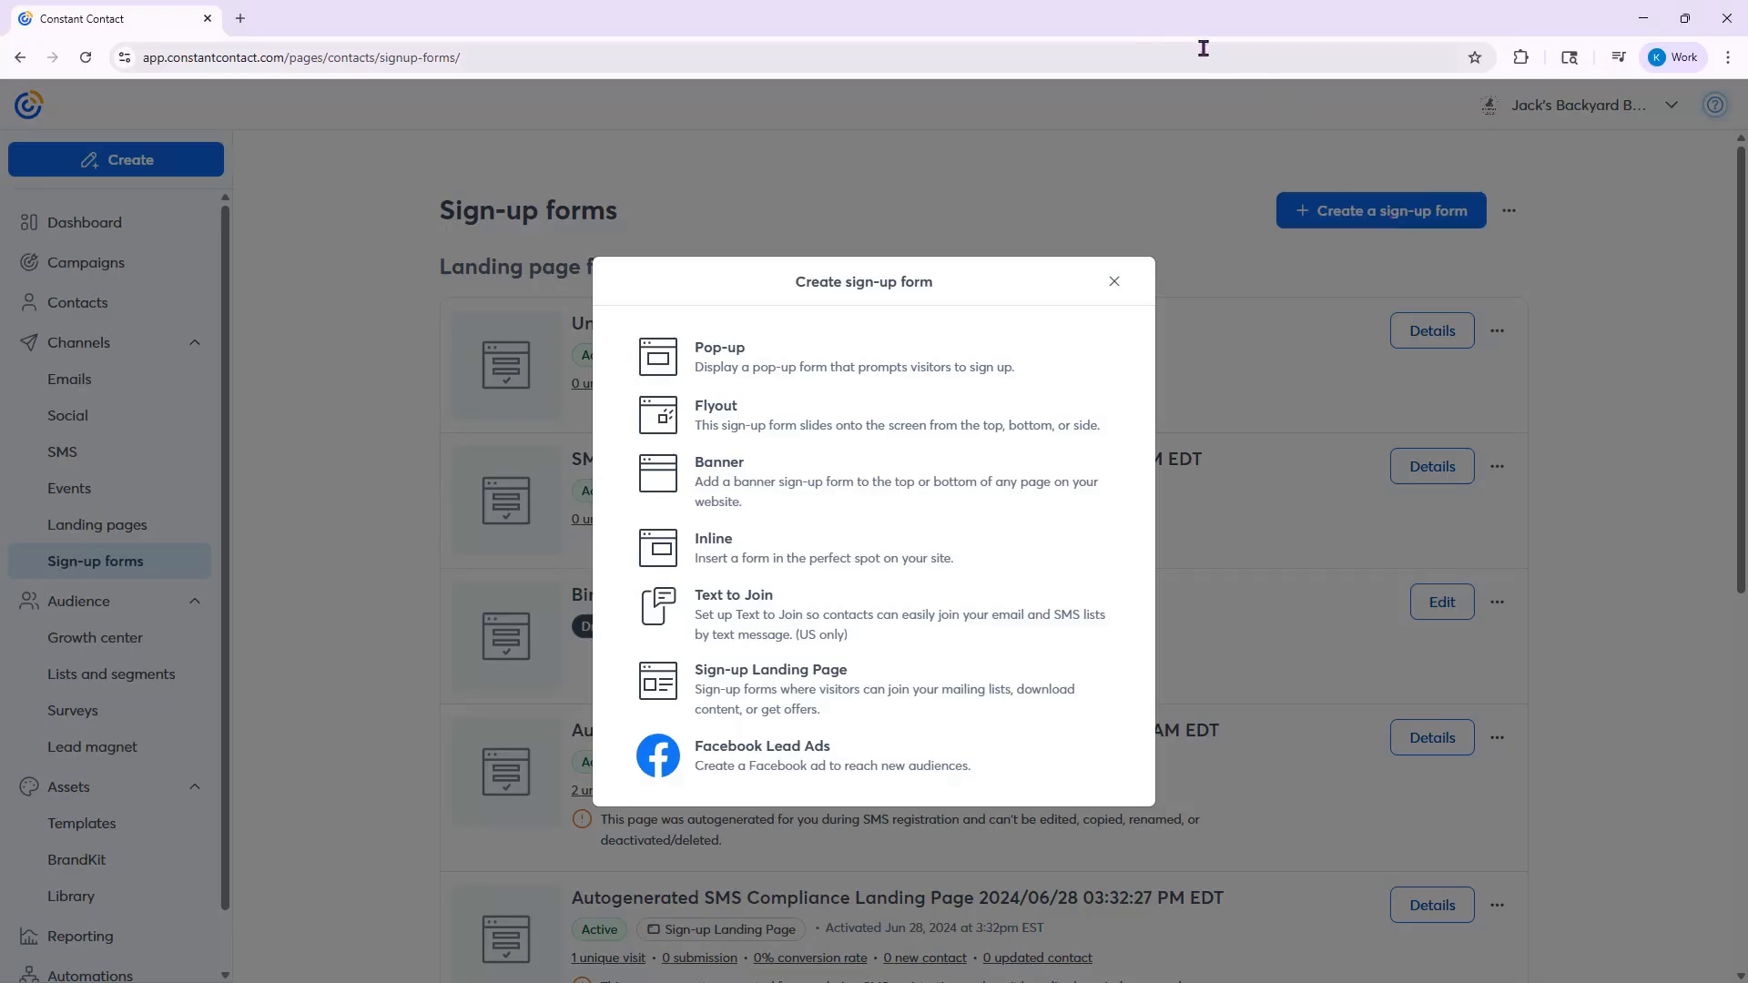
{"action": "left_click", "coordinate": [842, 614]}
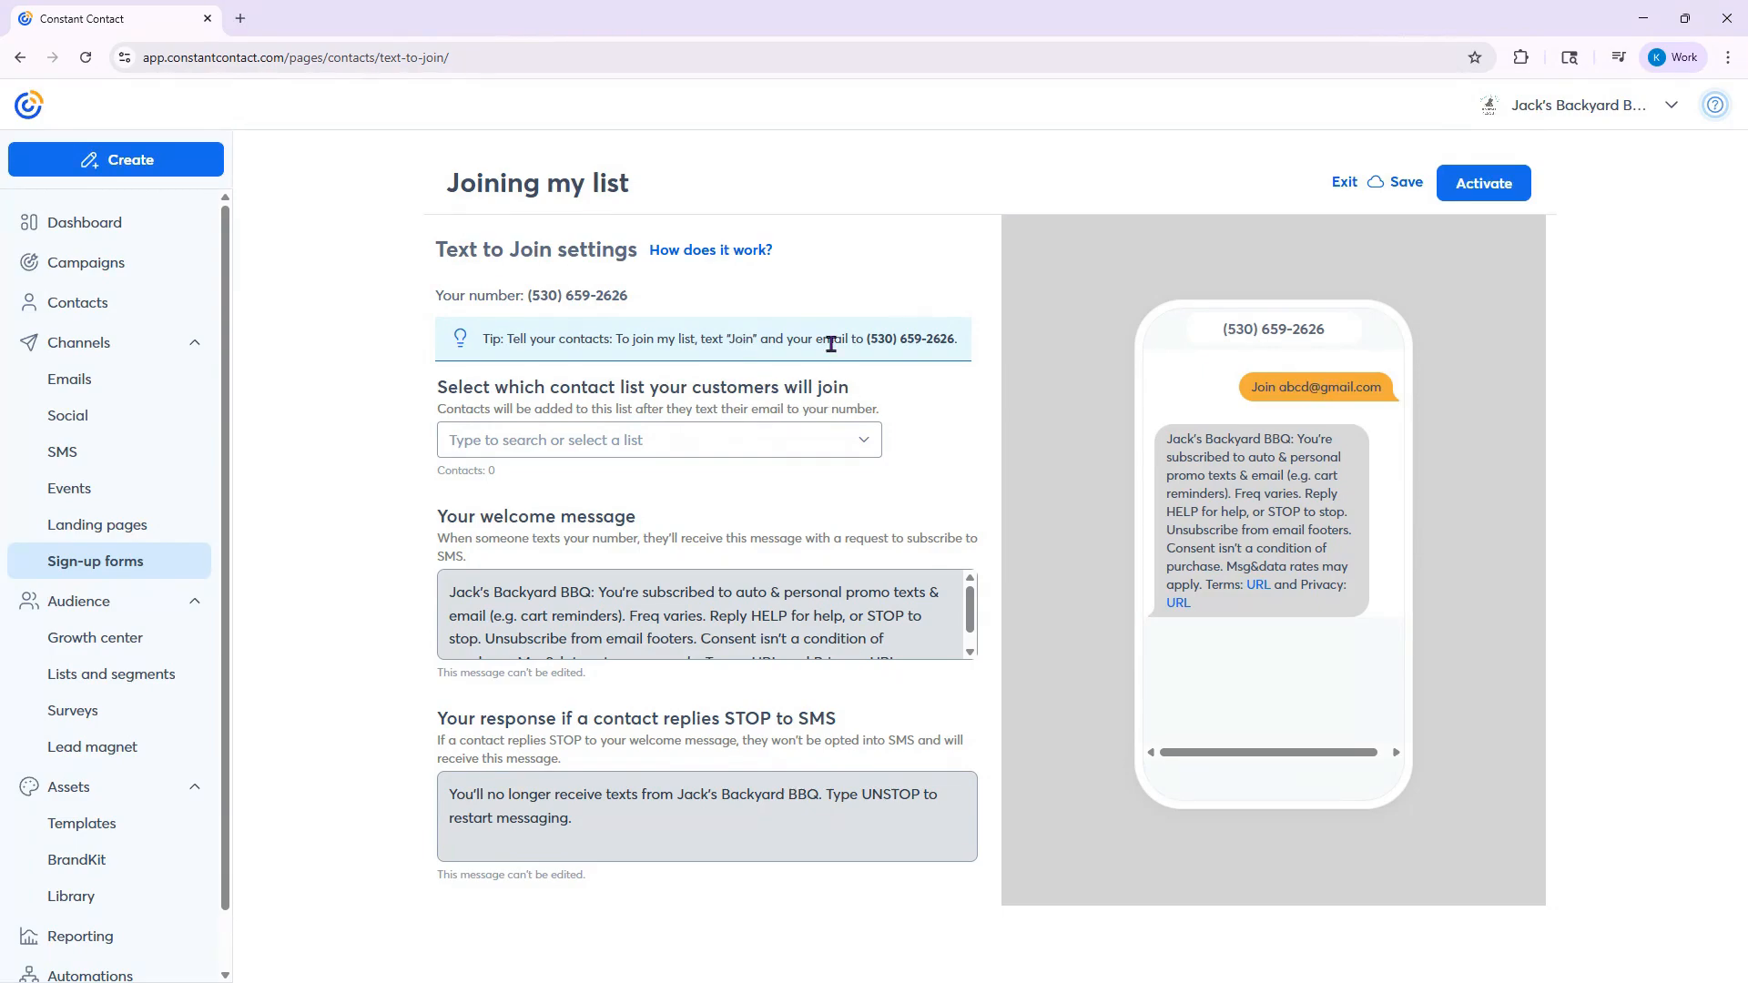
- Choose SMS List as the contact list that Text to Join customers will join
{"action": "left_click_drag", "start_coordinate": [530, 296], "coordinate": [641, 300]}
{"action": "left_click", "coordinate": [642, 300]}
{"action": "left_click", "coordinate": [756, 446]}
{"action": "scroll", "coordinate": [657, 610], "scroll_direction": "down", "scroll_amount": 1}
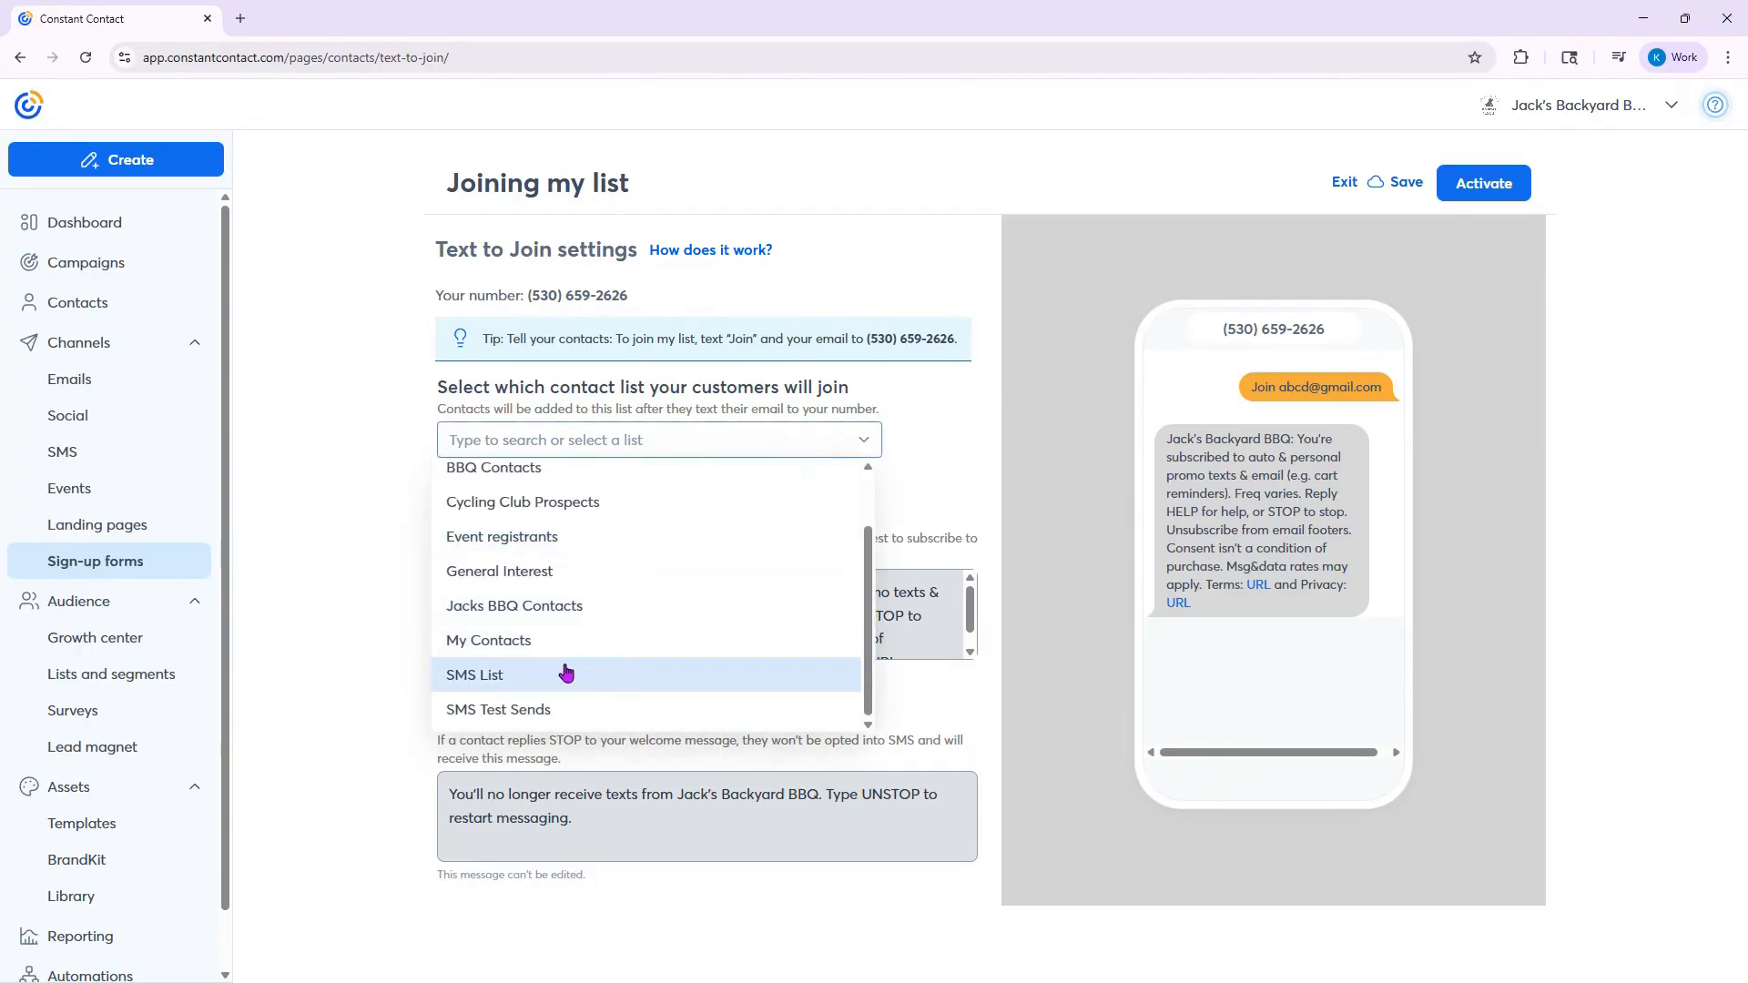
{"action": "left_click", "coordinate": [498, 676]}
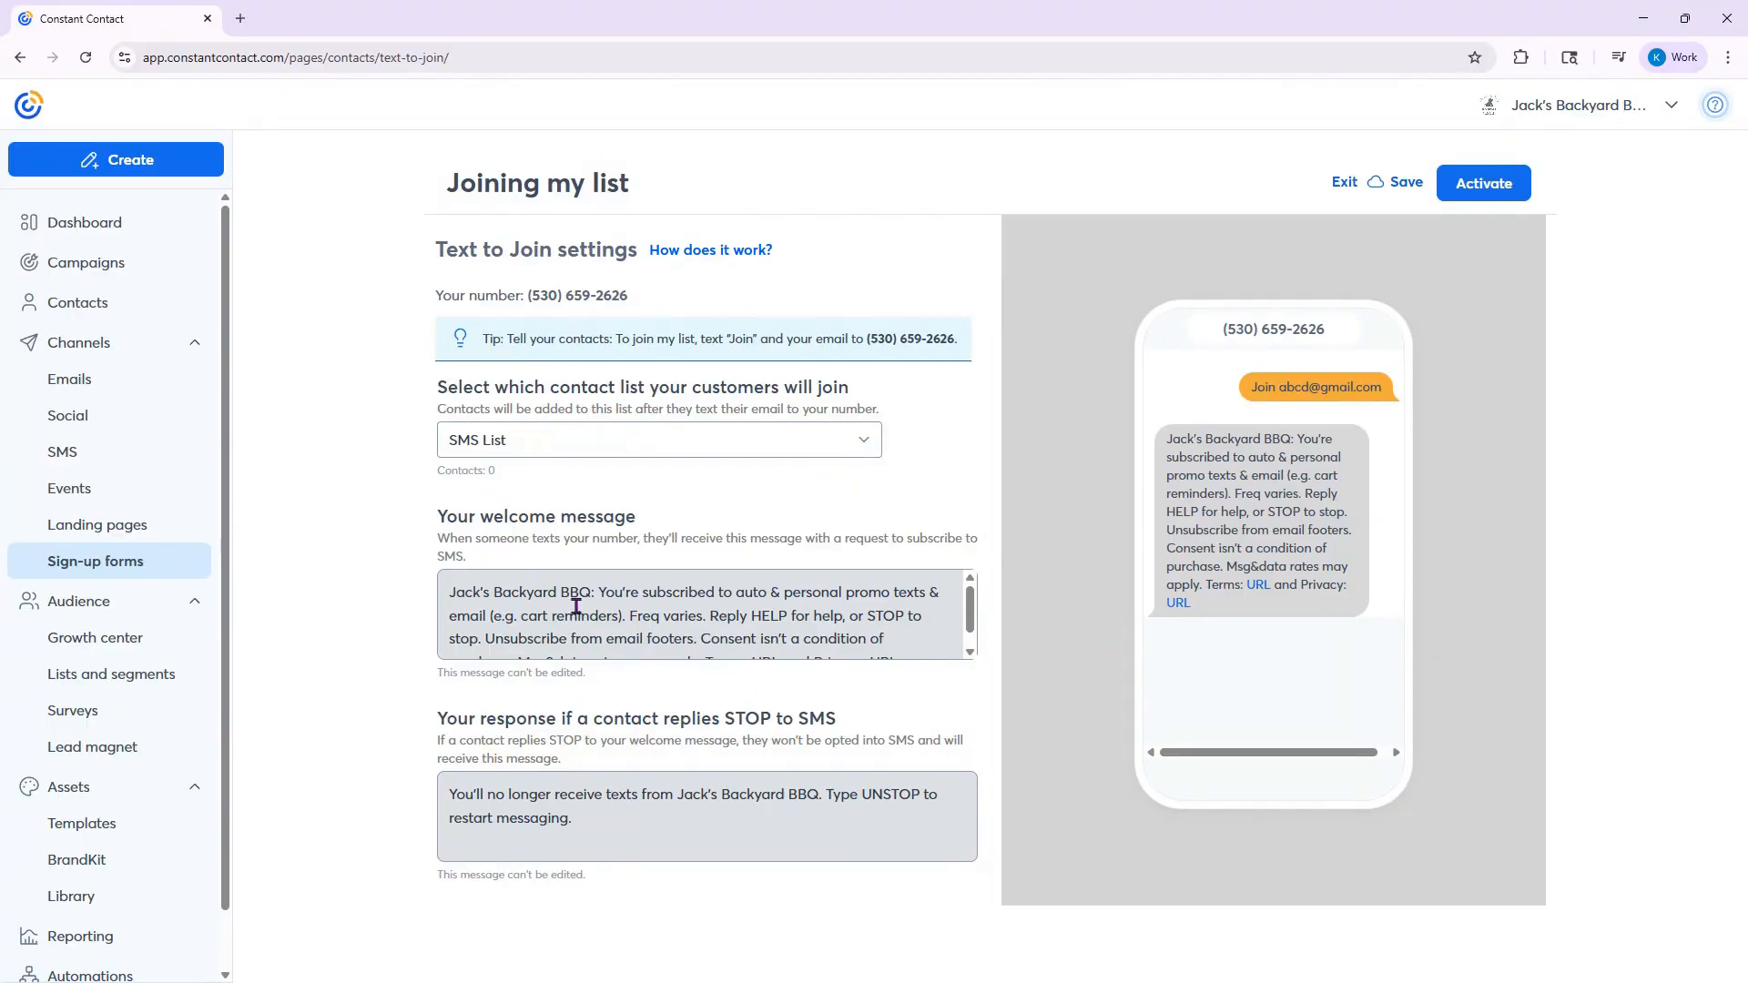
- Review the Text to Join welcome message, selected contact list and join instructions, and exit without activating
{"action": "scroll", "coordinate": [578, 603], "scroll_direction": "down", "scroll_amount": 1}
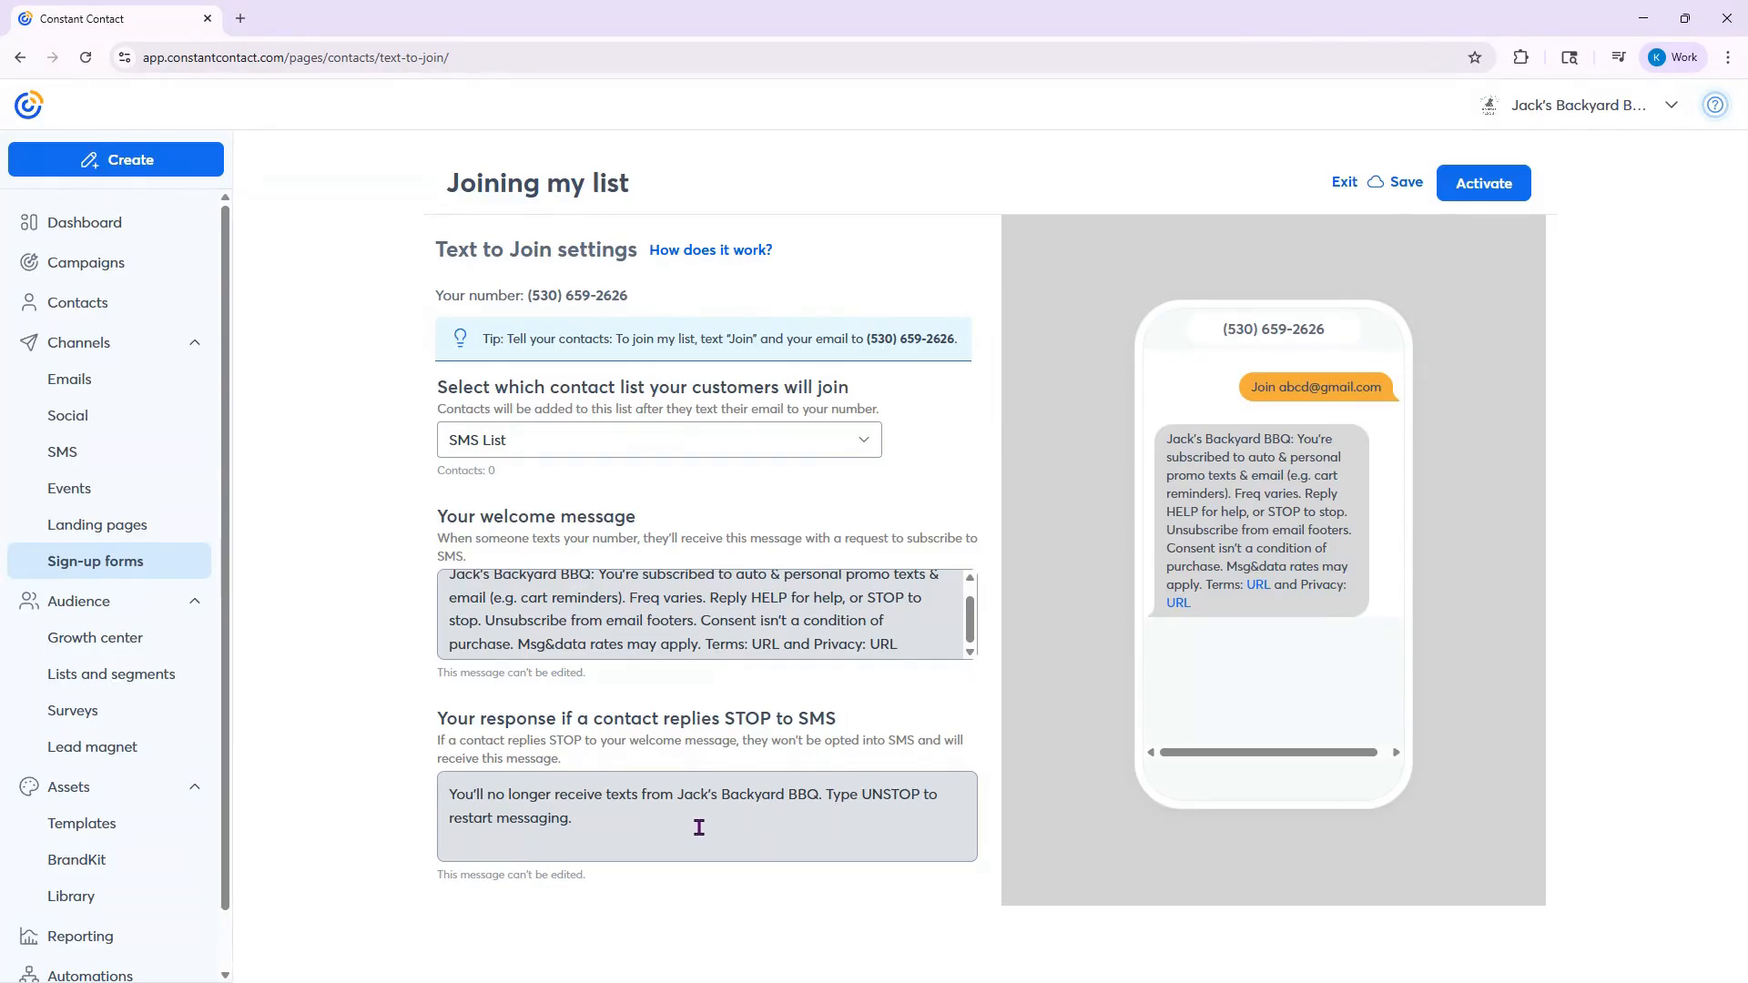
{"action": "left_click_drag", "start_coordinate": [678, 597], "coordinate": [733, 628]}
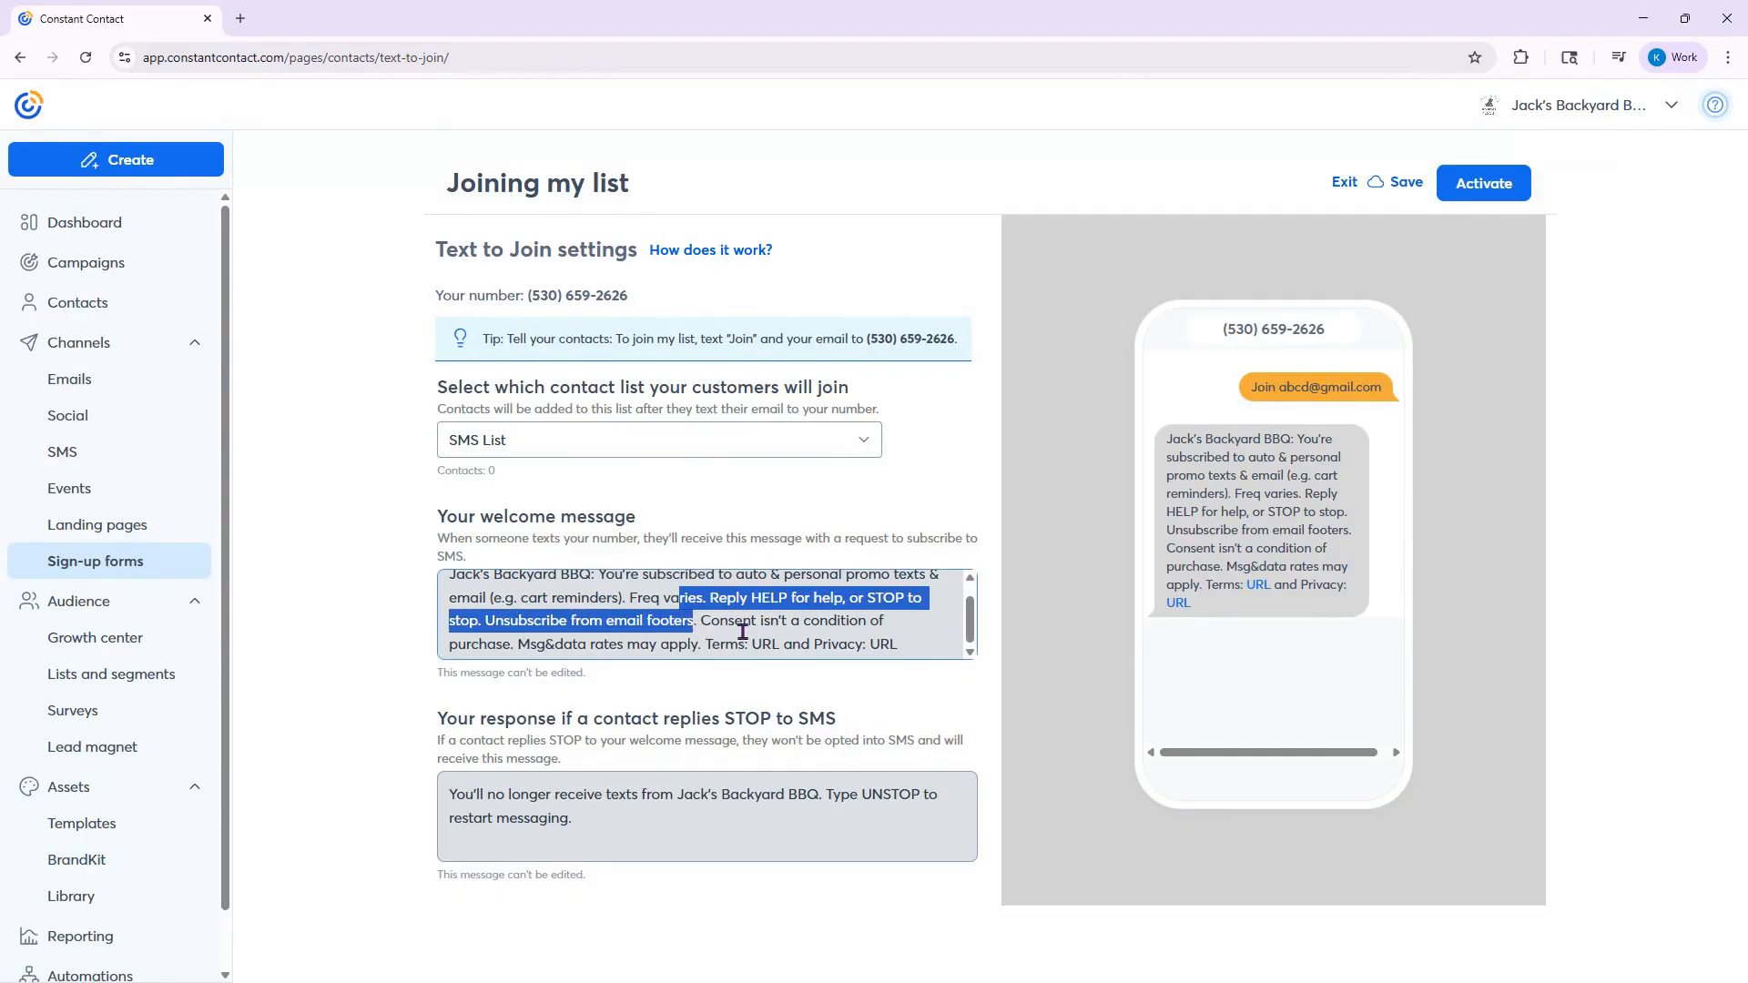
{"action": "scroll", "coordinate": [747, 634], "scroll_direction": "up", "scroll_amount": 1}
{"action": "left_click", "coordinate": [863, 606]}
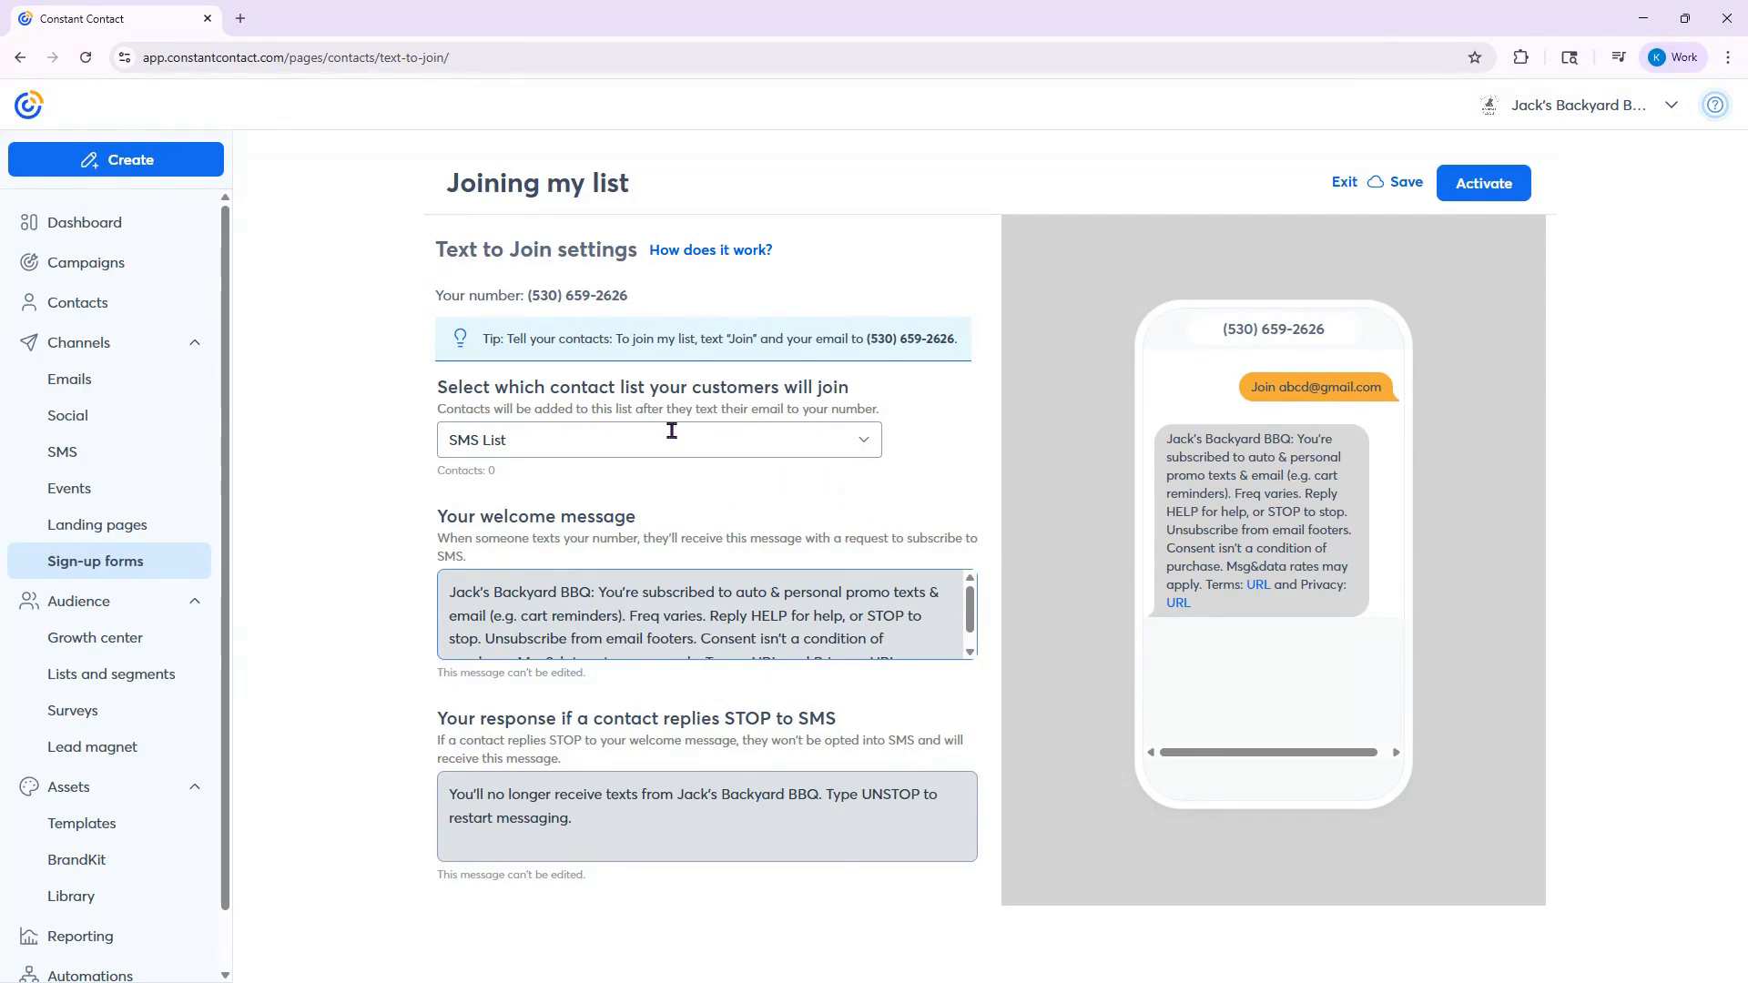
{"action": "double_click", "coordinate": [636, 438]}
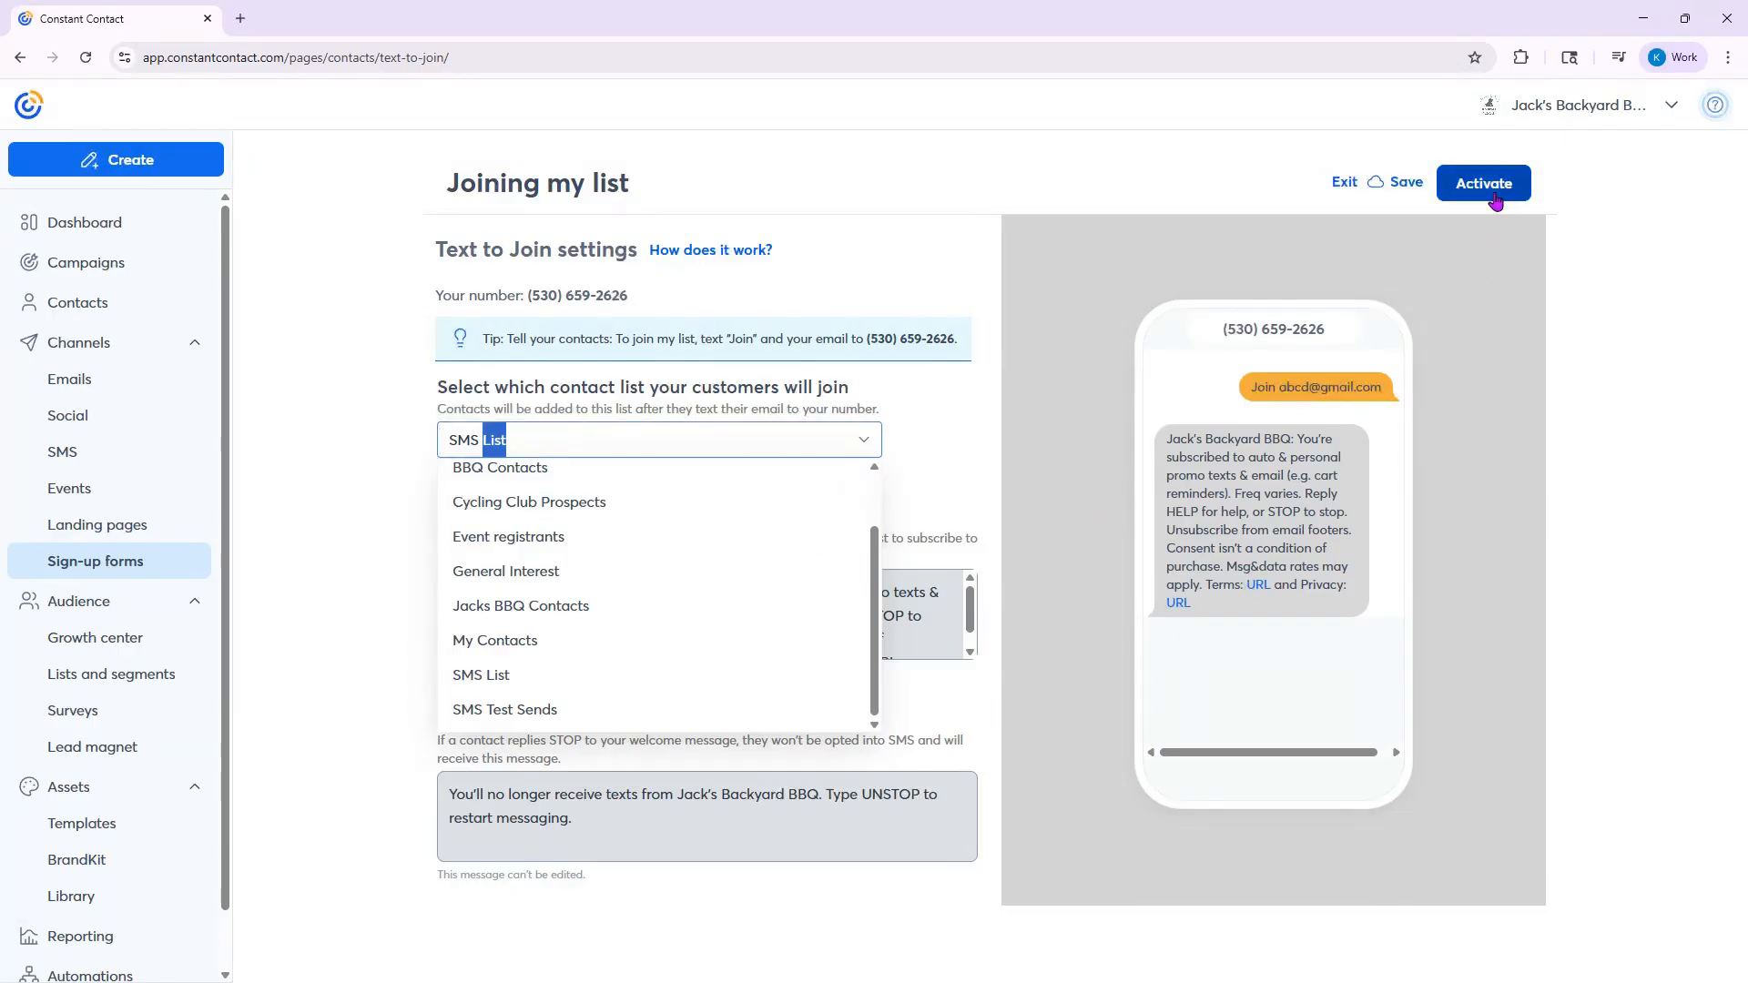
{"action": "left_click", "coordinate": [738, 335]}
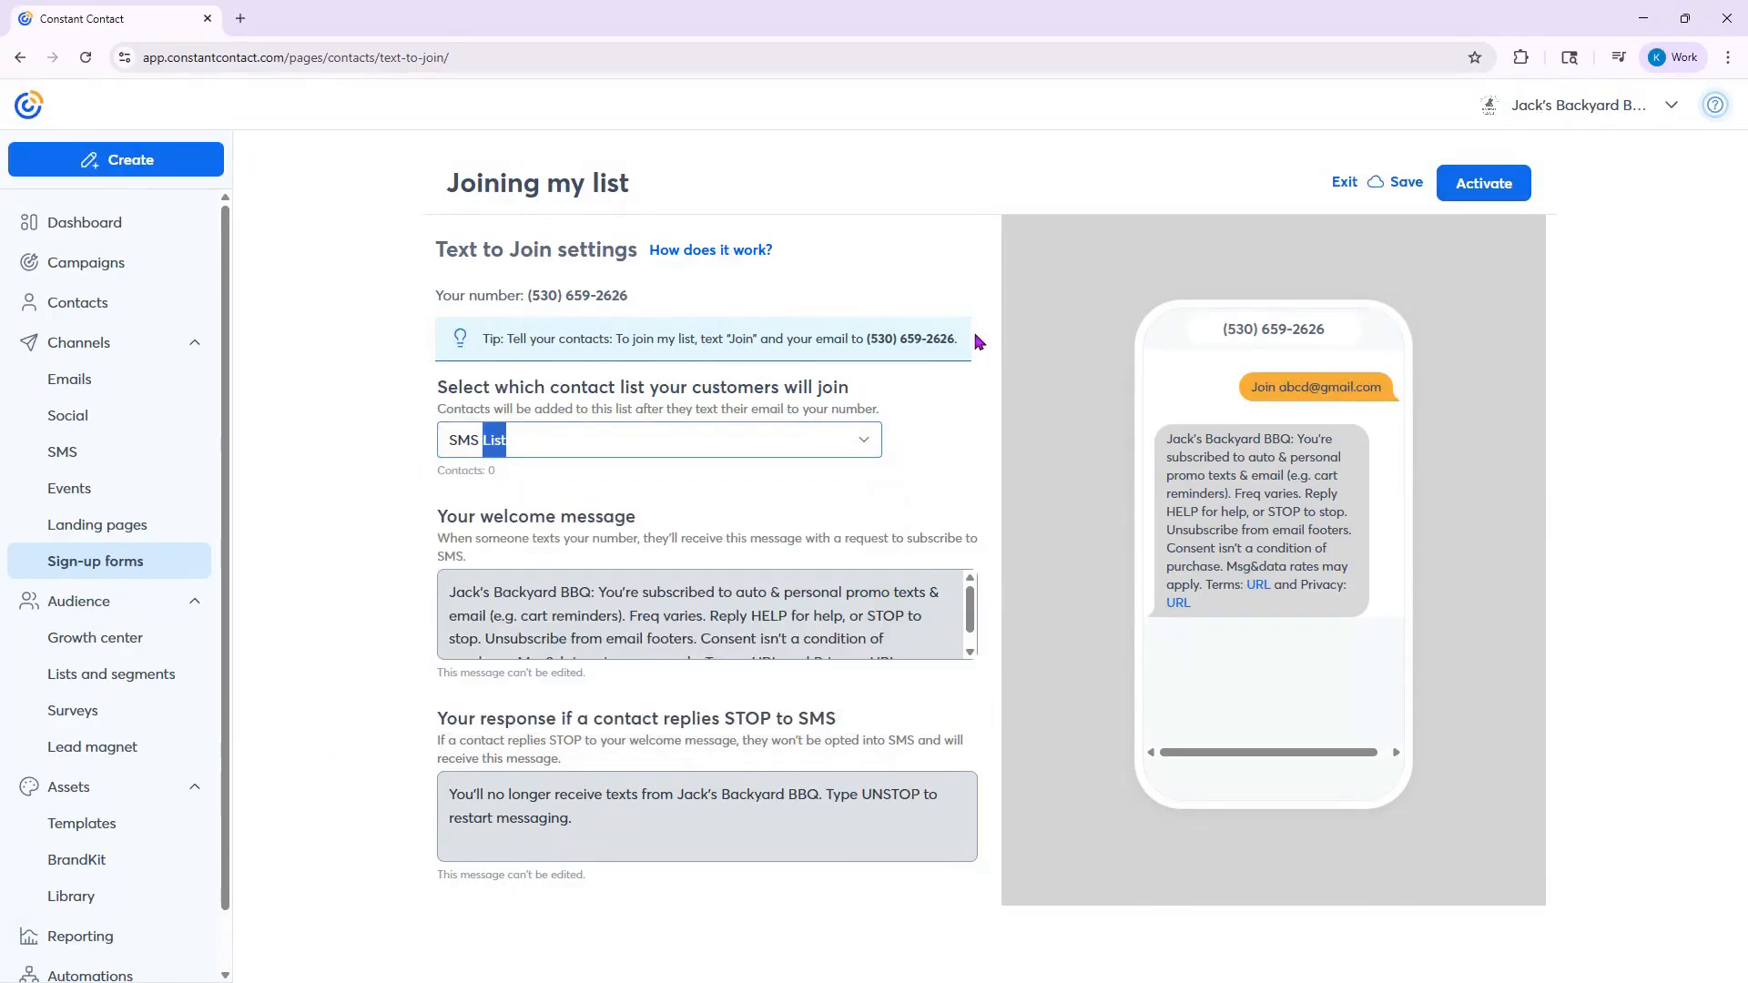
{"action": "left_click_drag", "start_coordinate": [972, 339], "coordinate": [481, 369]}
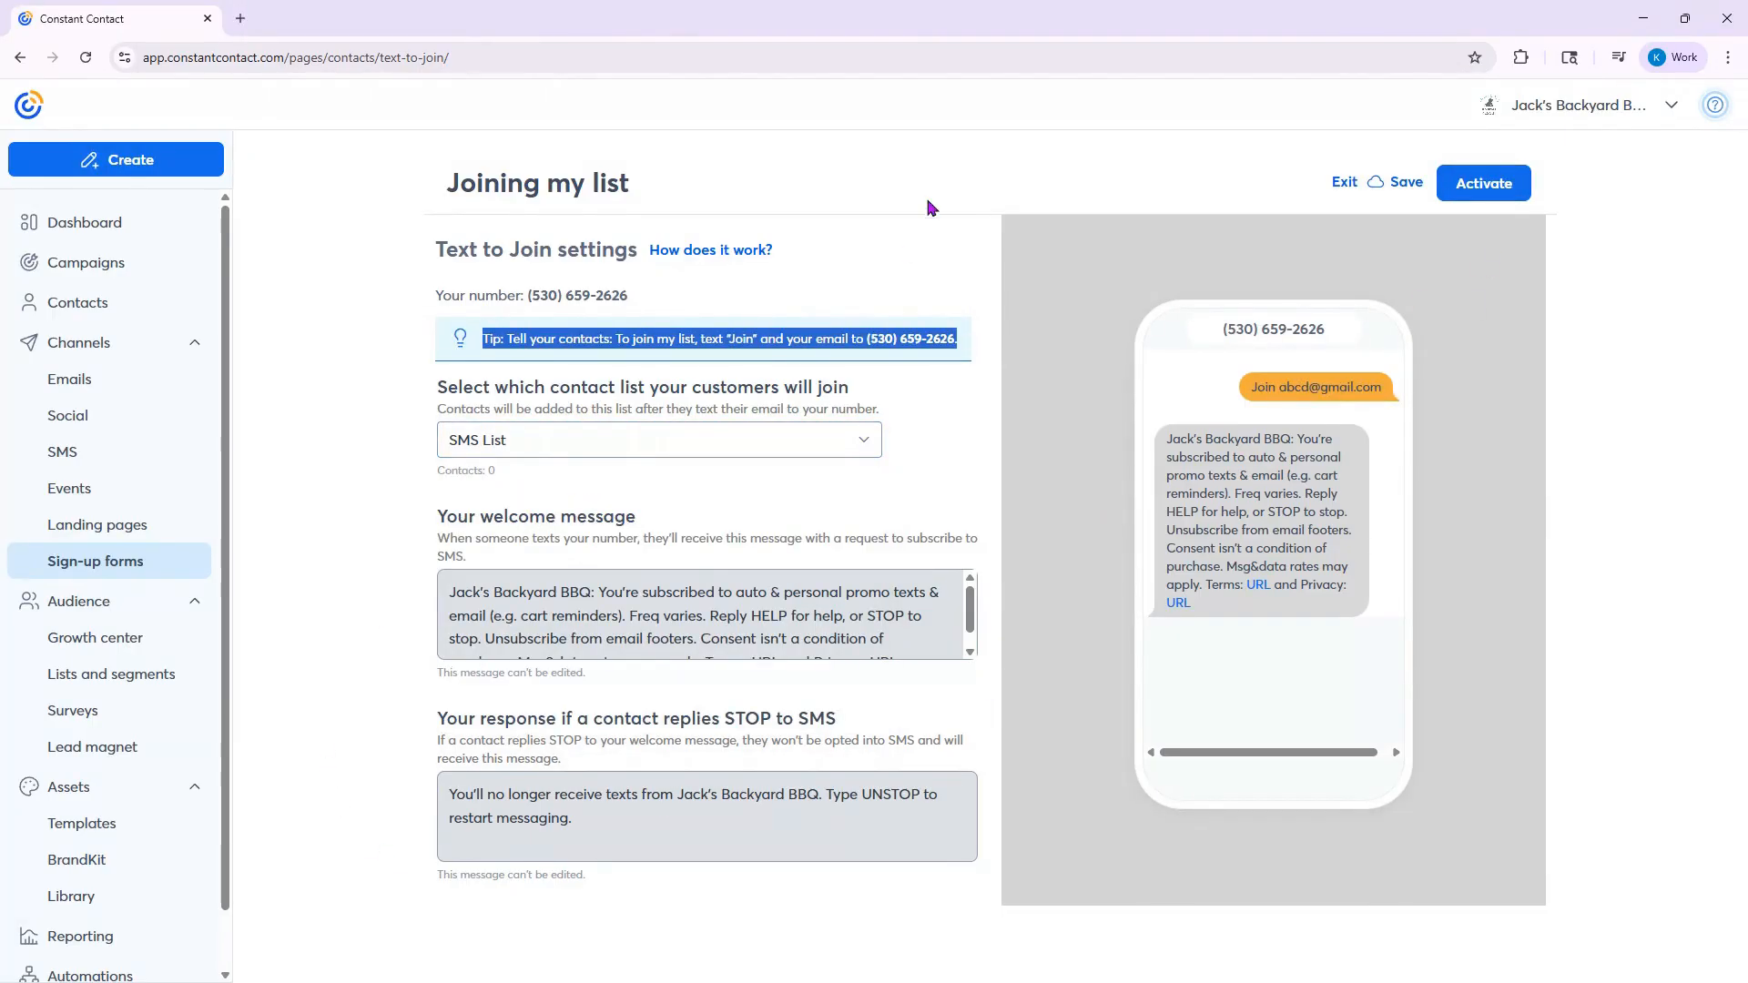
{"action": "left_click", "coordinate": [842, 320]}
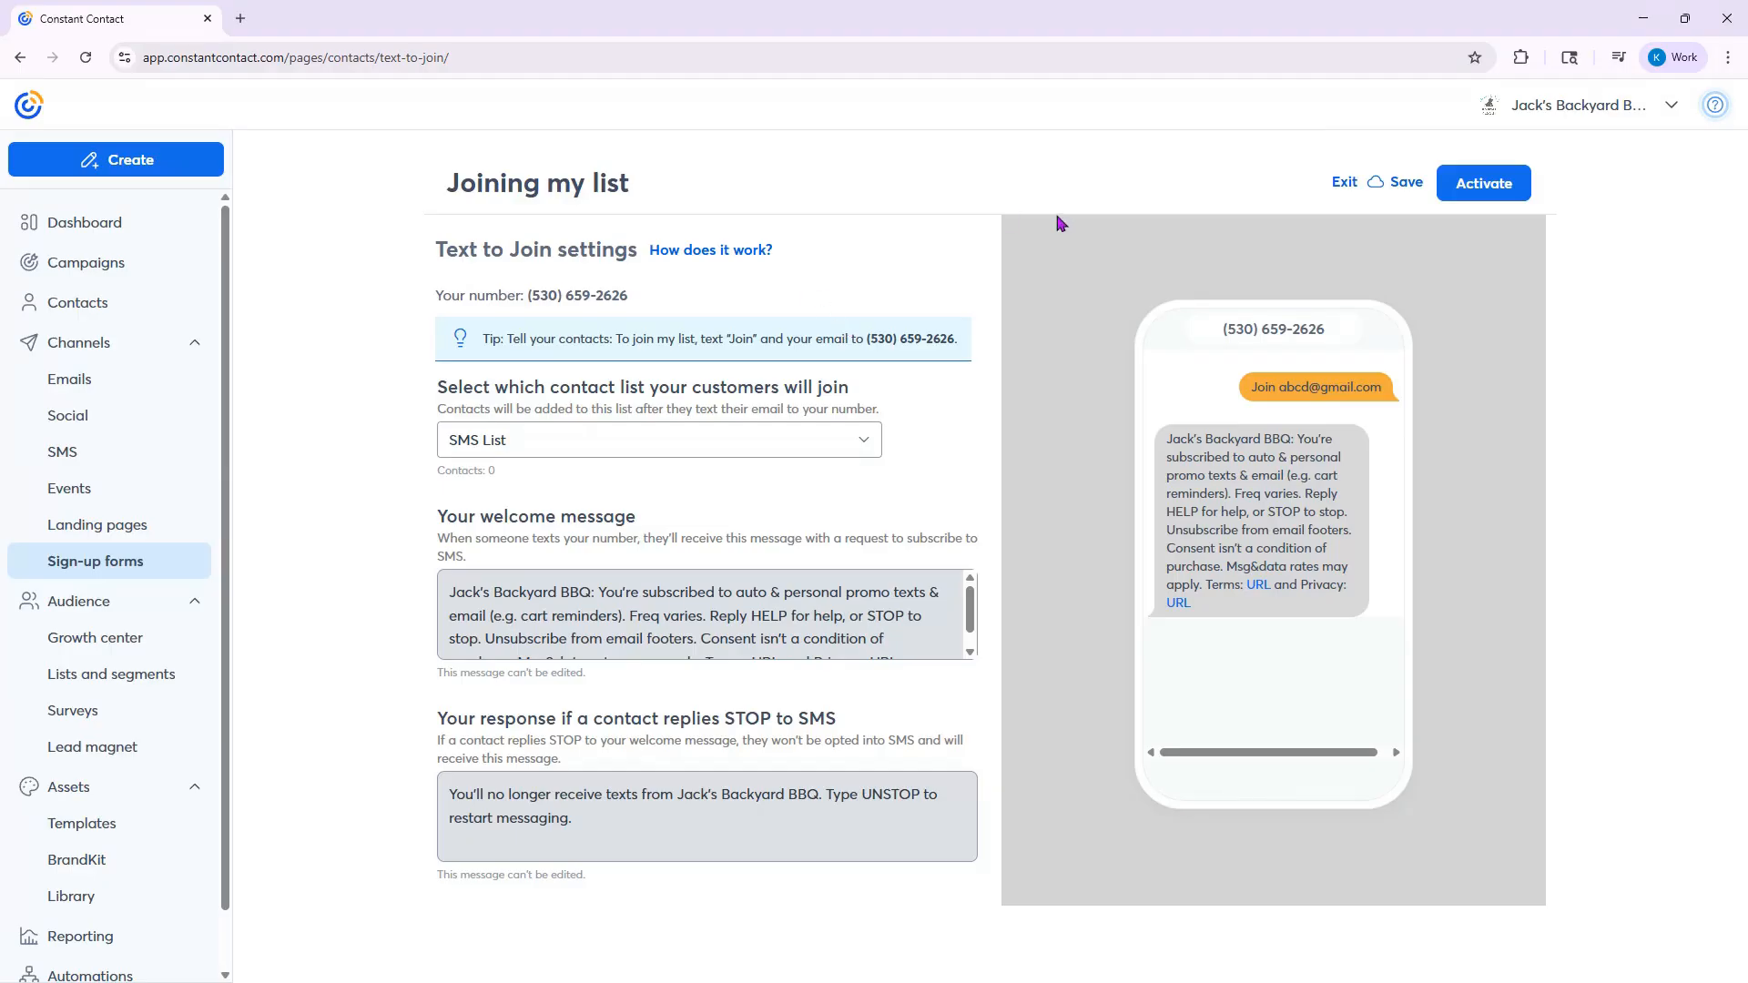
{"action": "left_click", "coordinate": [1345, 189]}
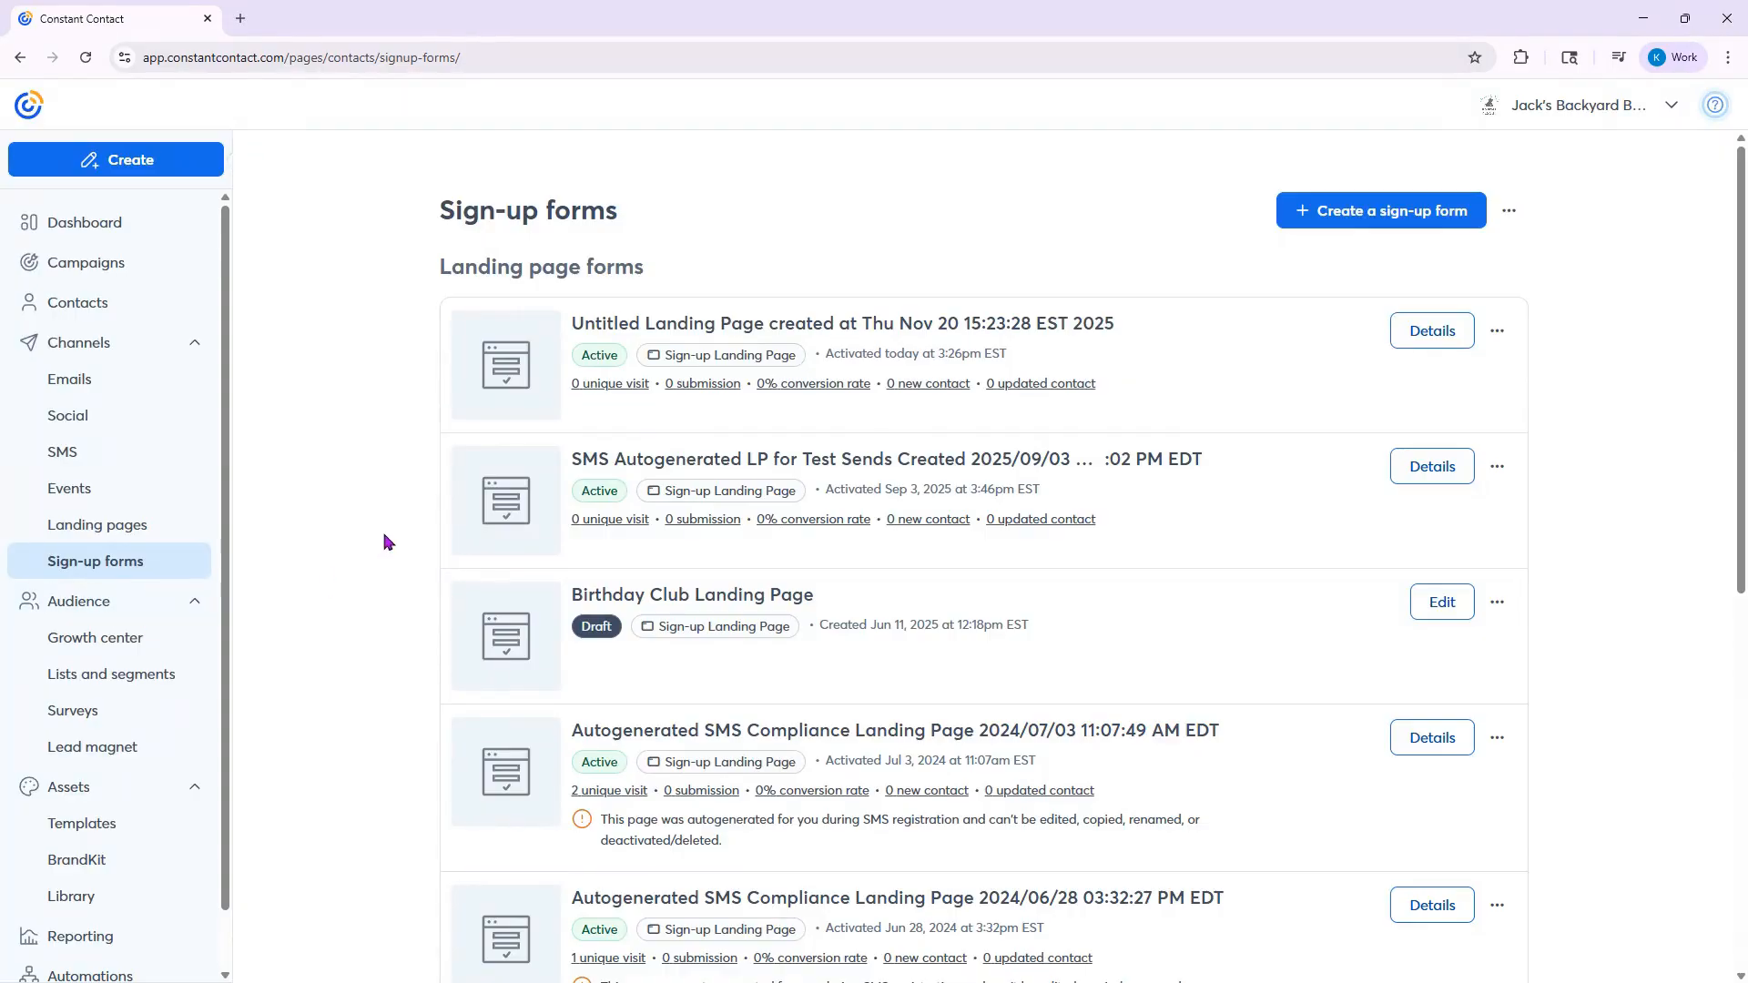
- Go to the contacts overview and start adding contacts by uploading a file
{"action": "left_click", "coordinate": [86, 310]}
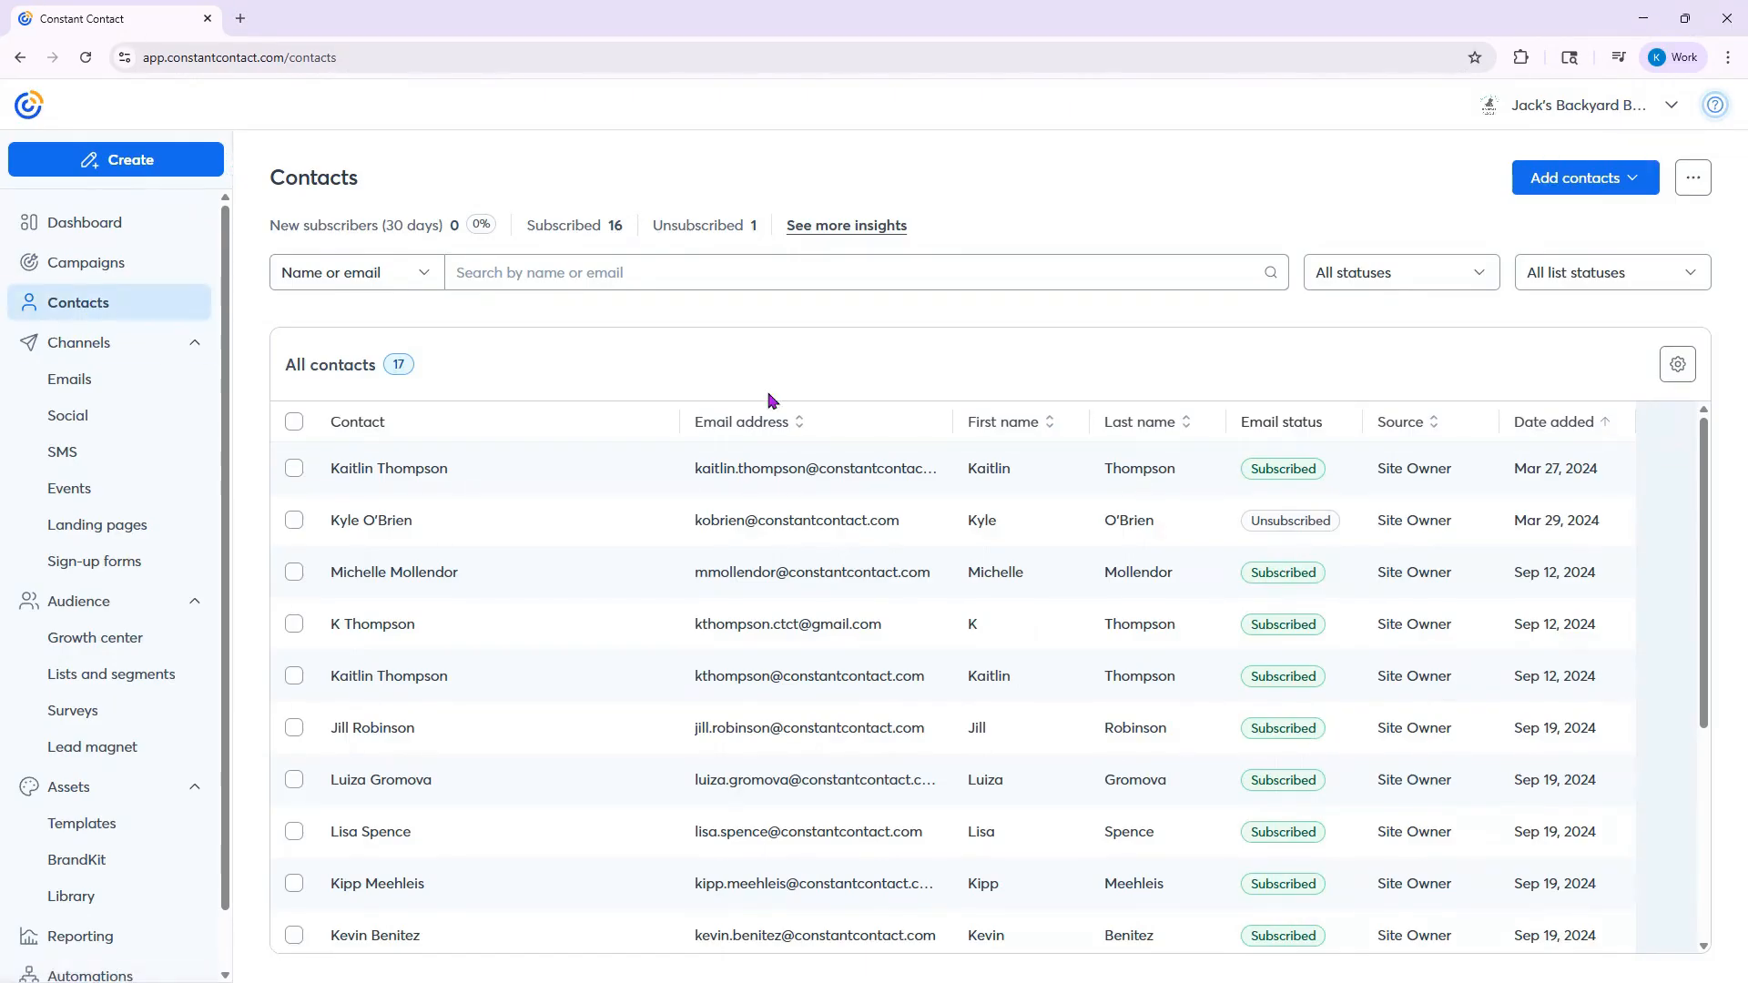
{"action": "left_click", "coordinate": [1625, 184]}
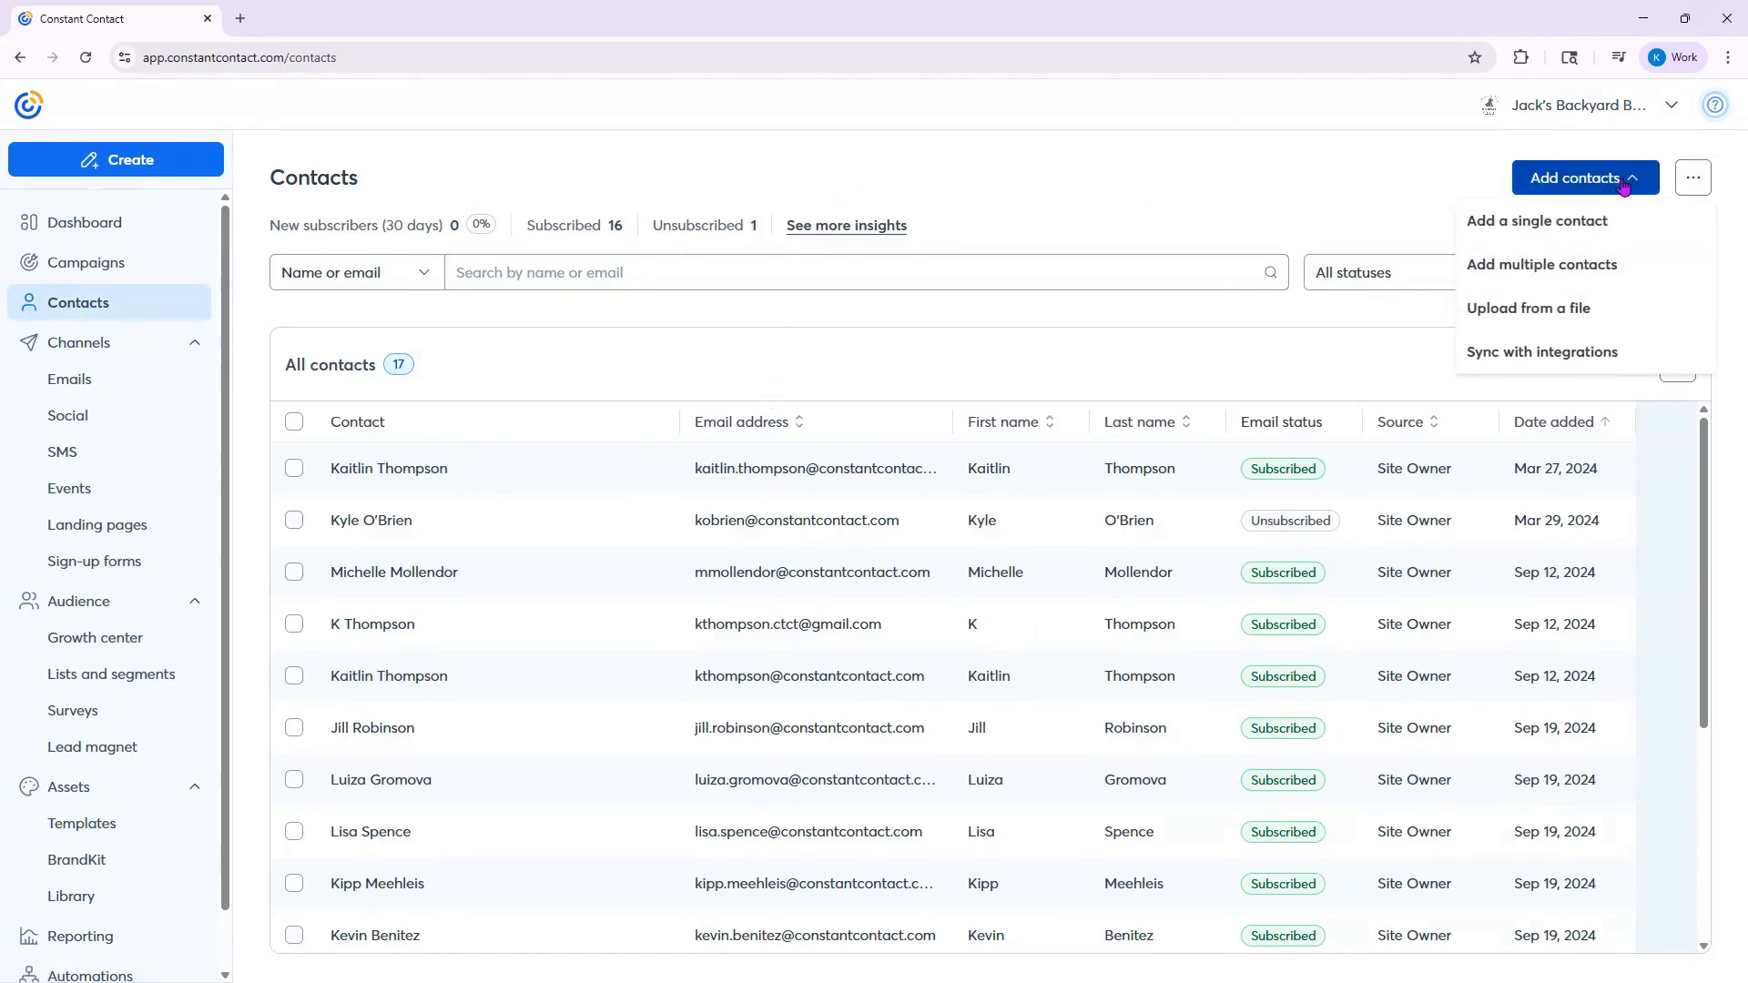
{"action": "left_click", "coordinate": [1582, 326]}
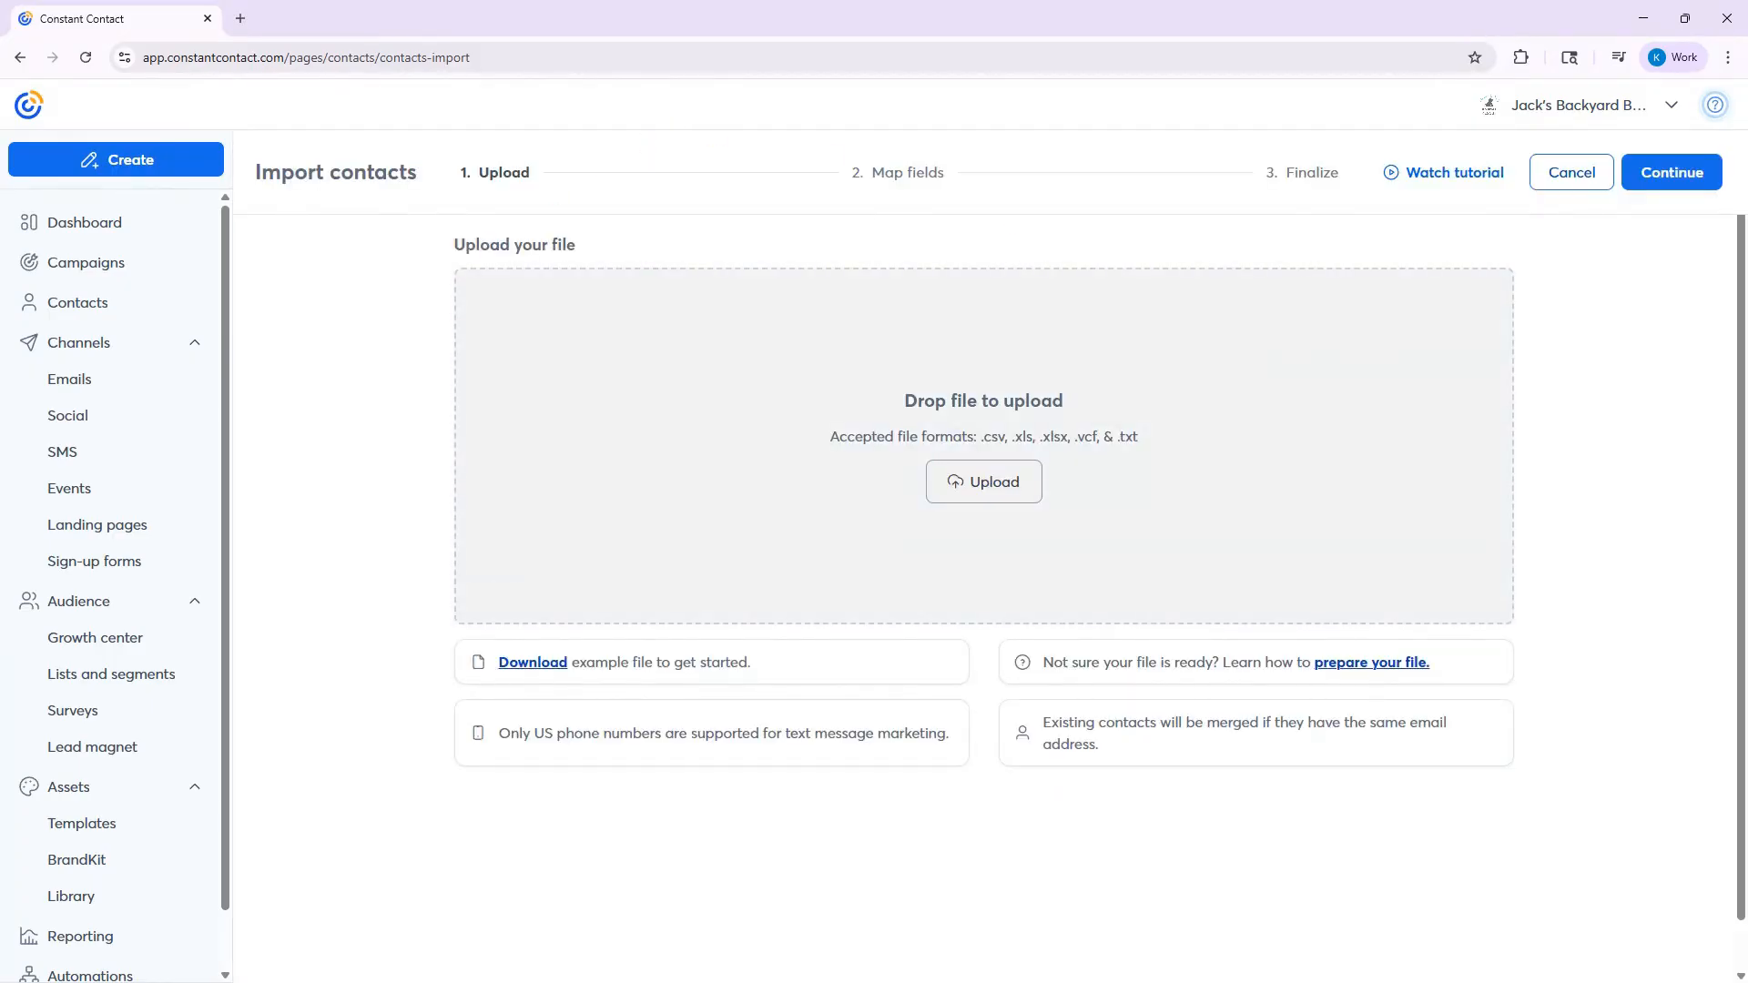
- Switch to the SMS sample contacts workbook in Excel and widen columns A to F to fit their contents
{"action": "key", "text": "alt+Tab"}
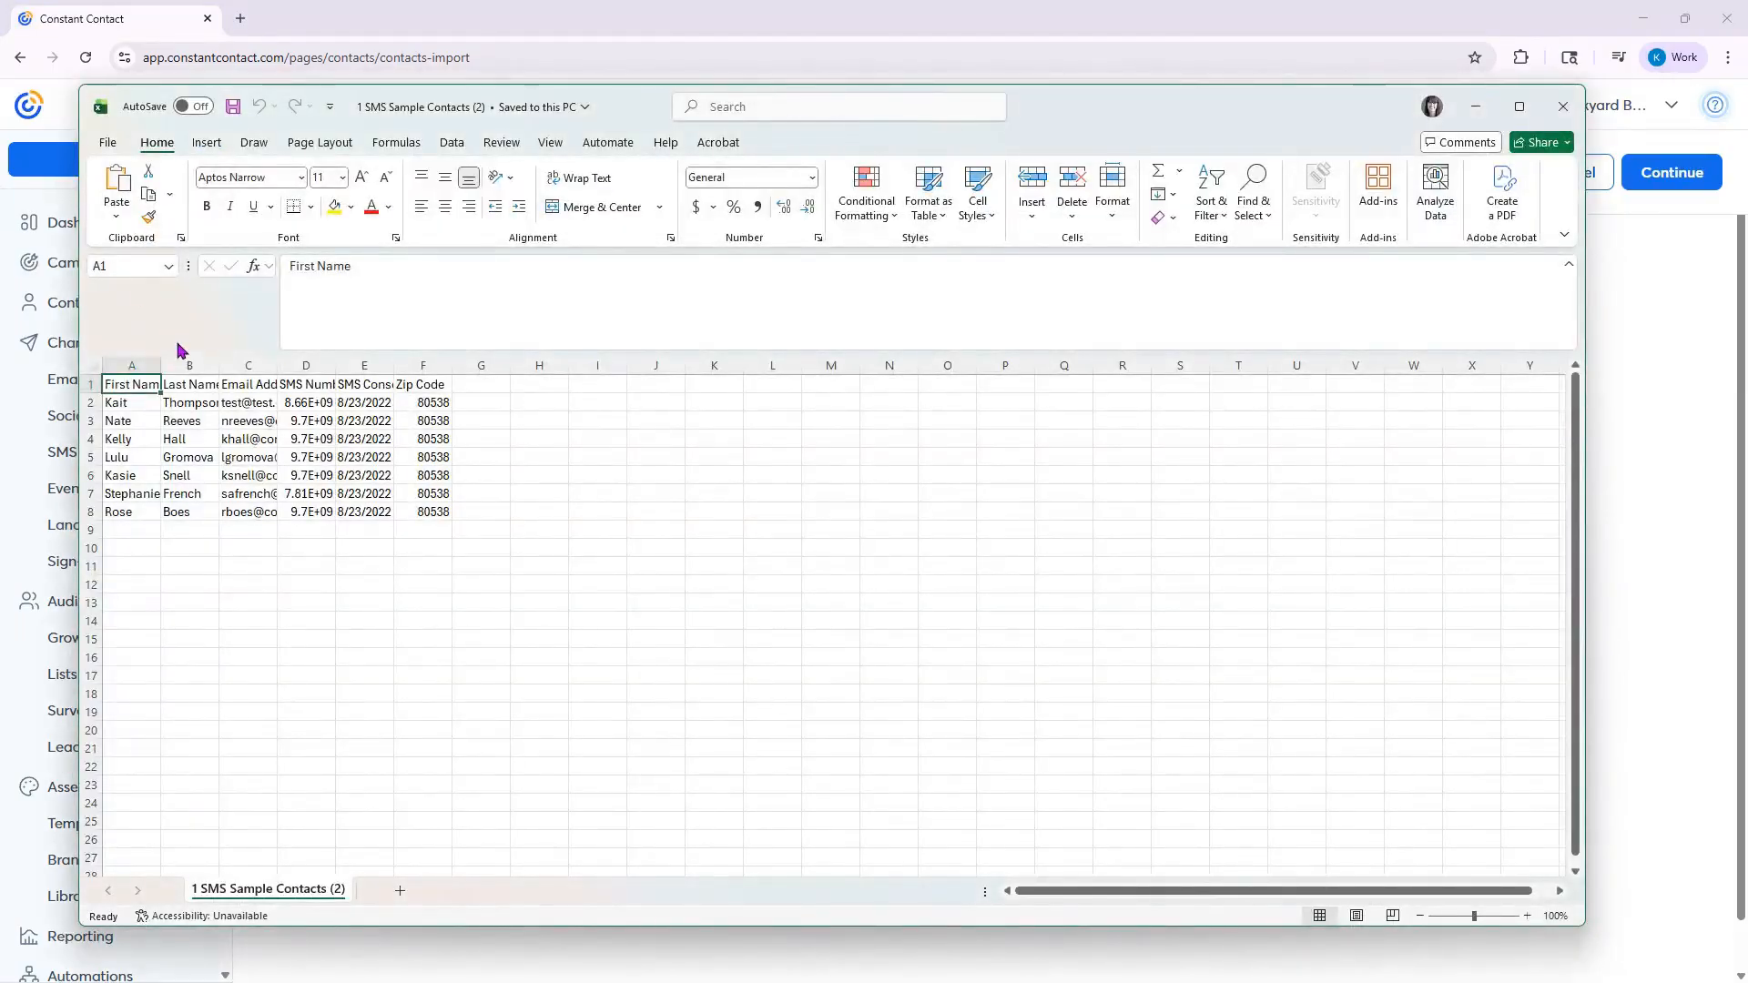
{"action": "left_click_drag", "start_coordinate": [161, 367], "coordinate": [306, 369]}
{"action": "double_click", "coordinate": [365, 367]}
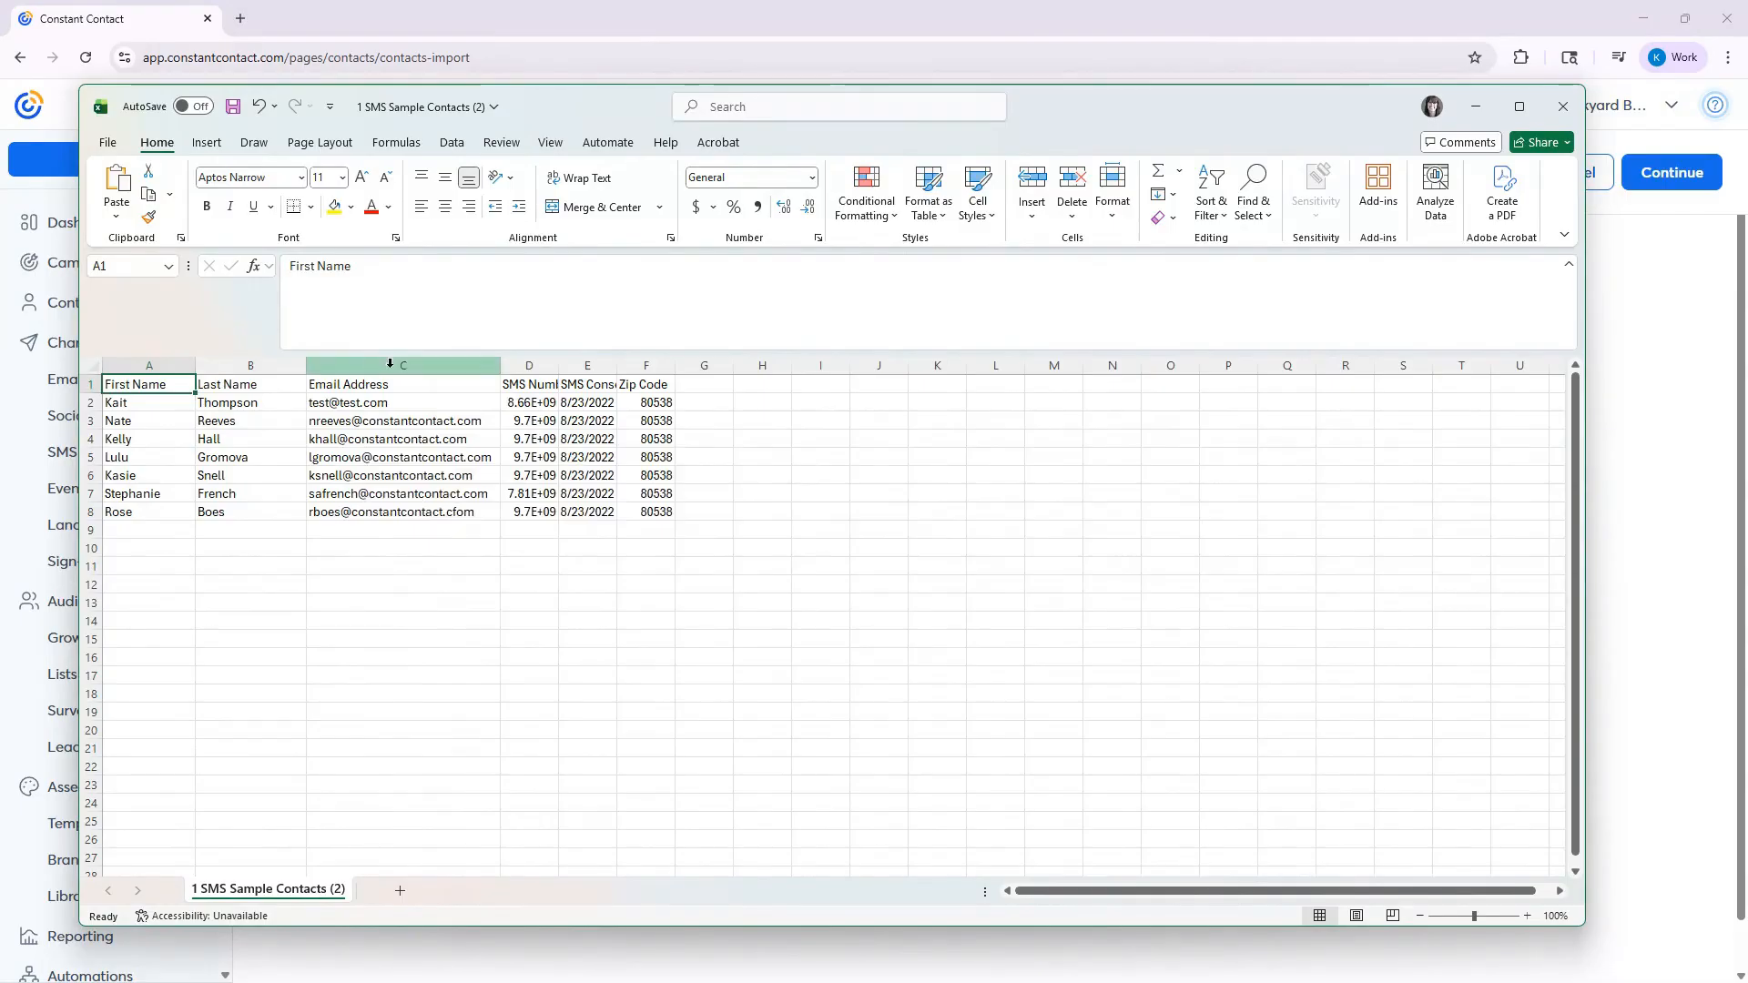
{"action": "double_click", "coordinate": [557, 368]}
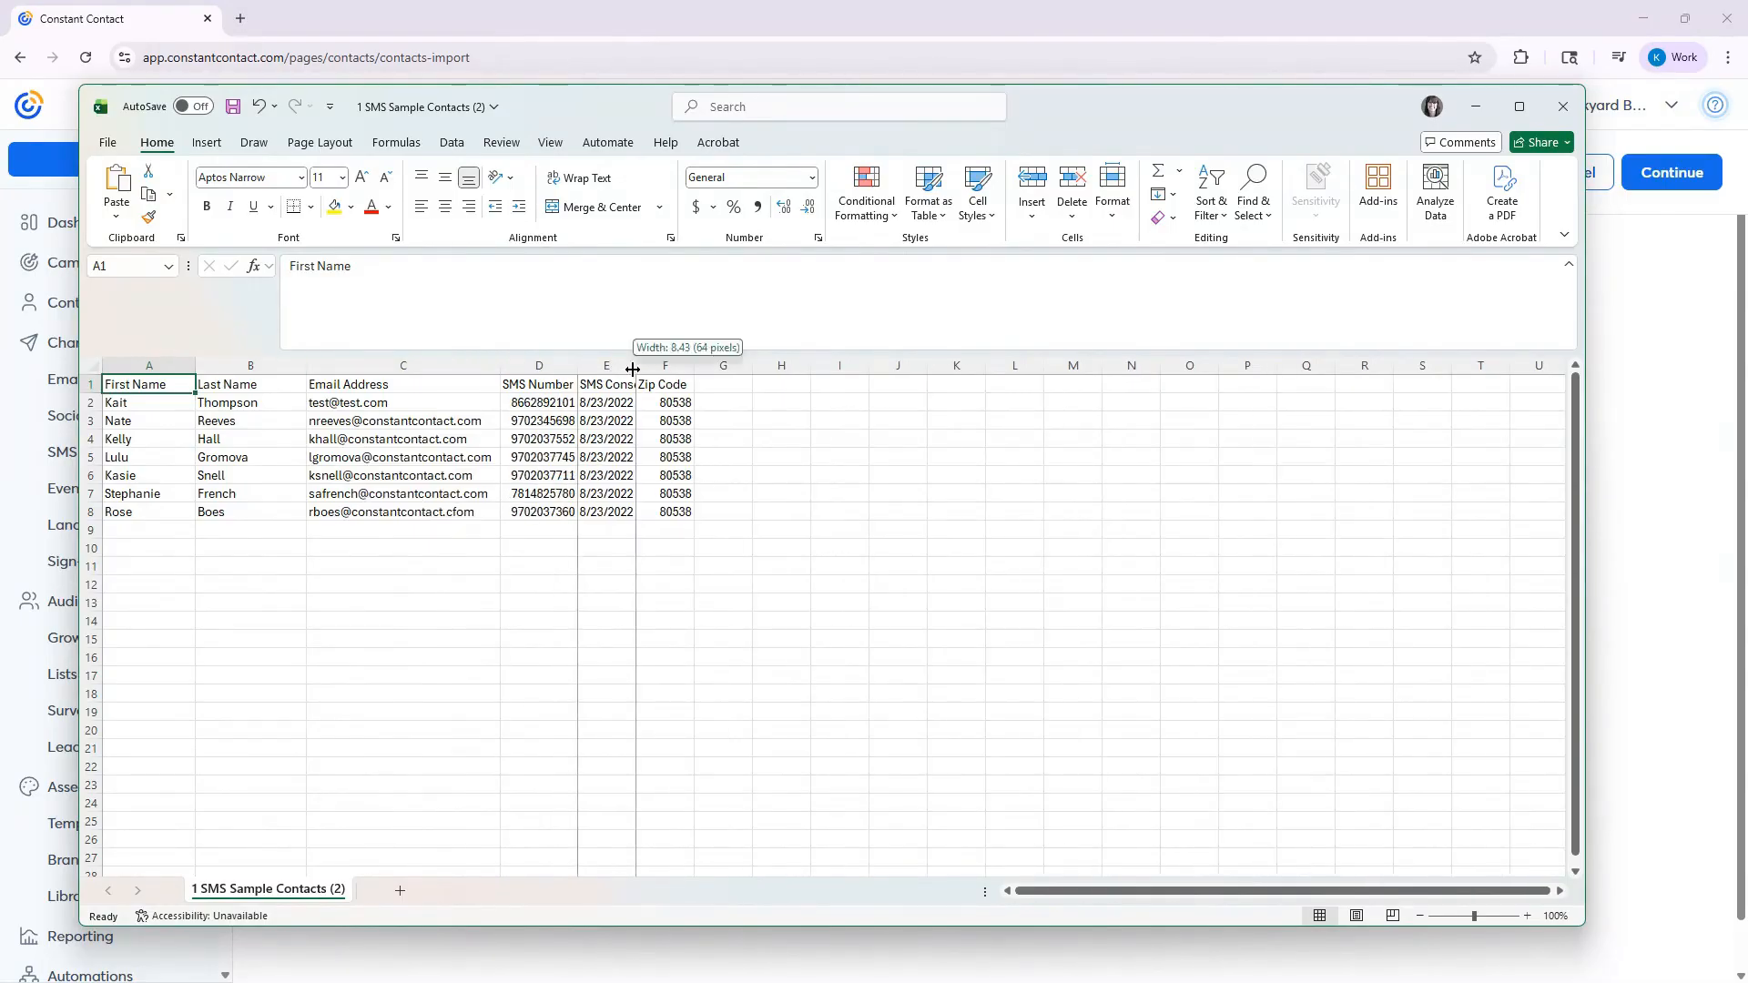
{"action": "double_click", "coordinate": [635, 368]}
{"action": "double_click", "coordinate": [742, 367]}
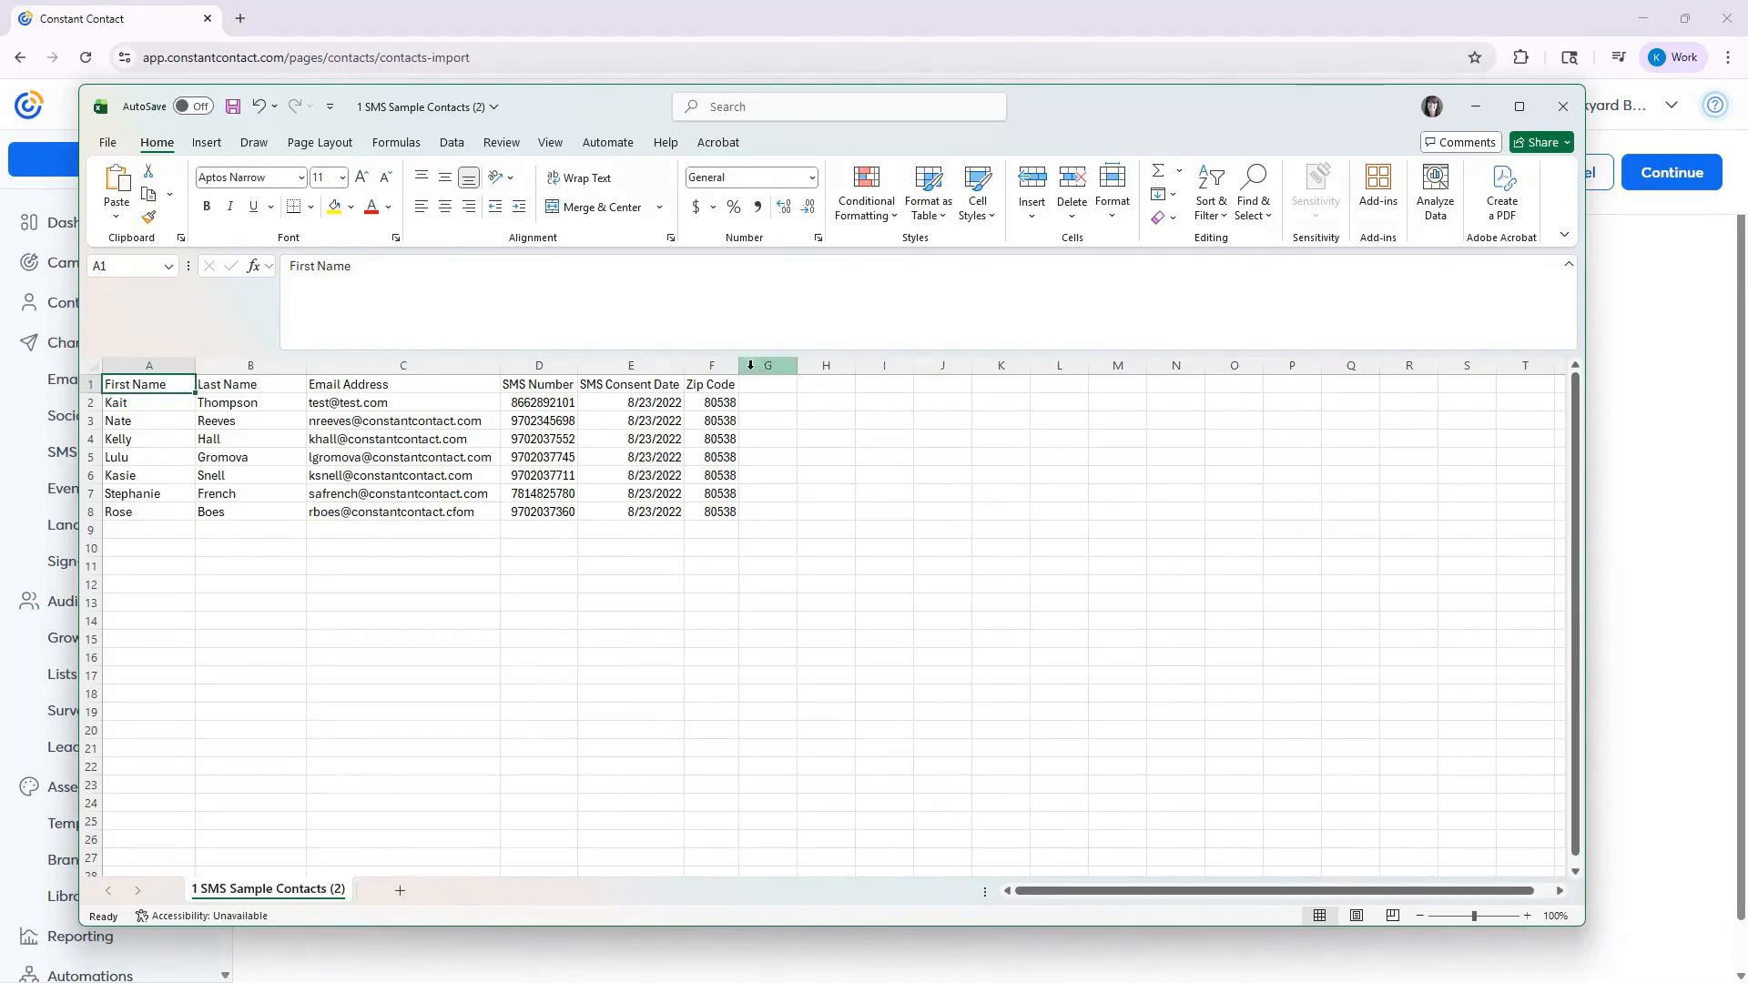
{"action": "left_click", "coordinate": [357, 590]}
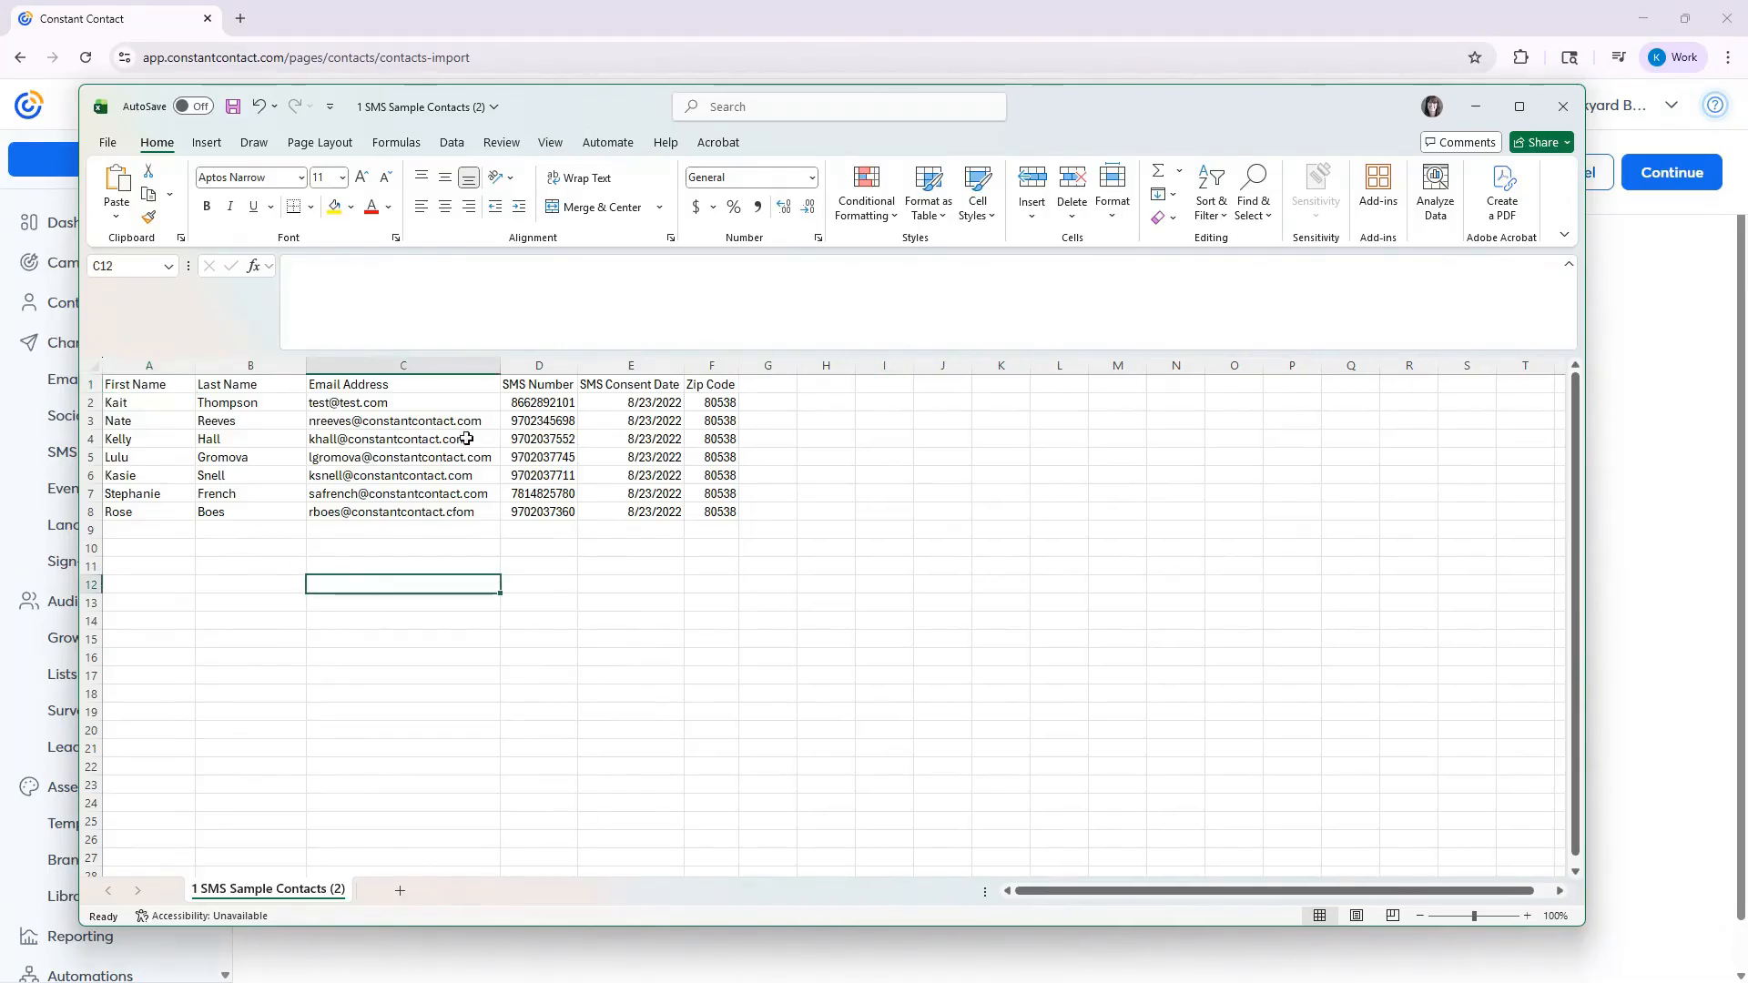
- Examine the sample file's Email Address, SMS Number, SMS Consent Date, First Name, Last Name and Zip Code columns
{"action": "left_click", "coordinate": [429, 365]}
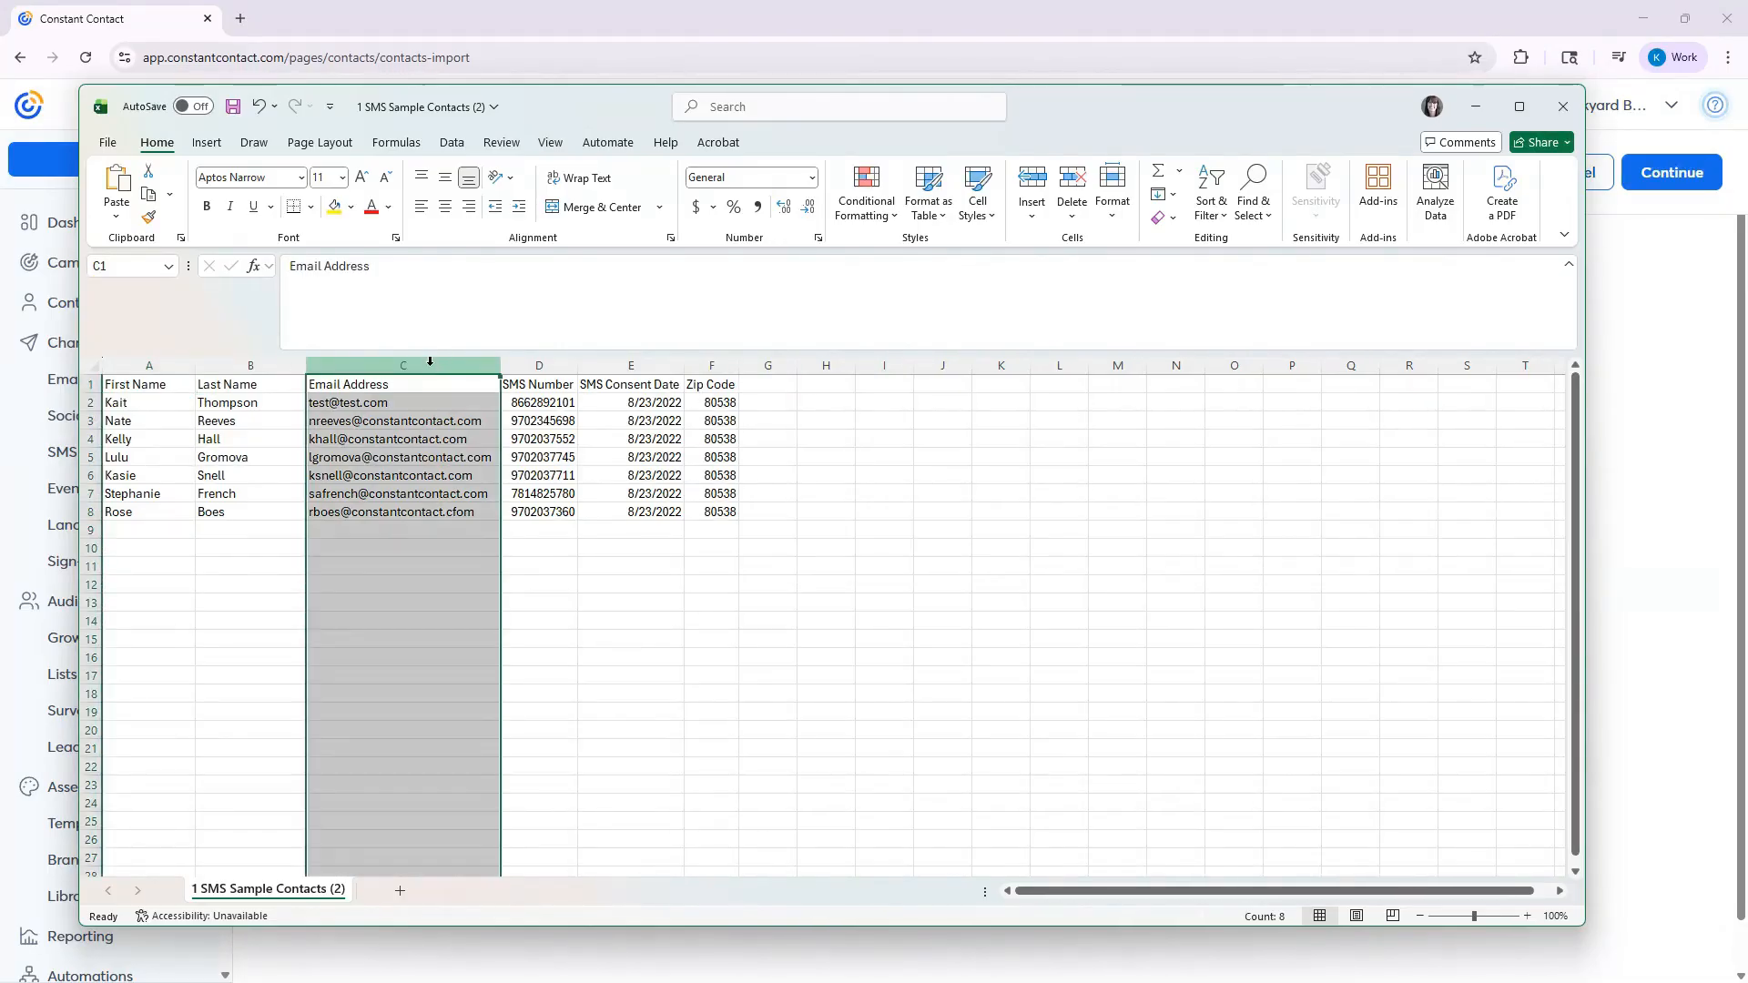
{"action": "left_click", "coordinate": [538, 362]}
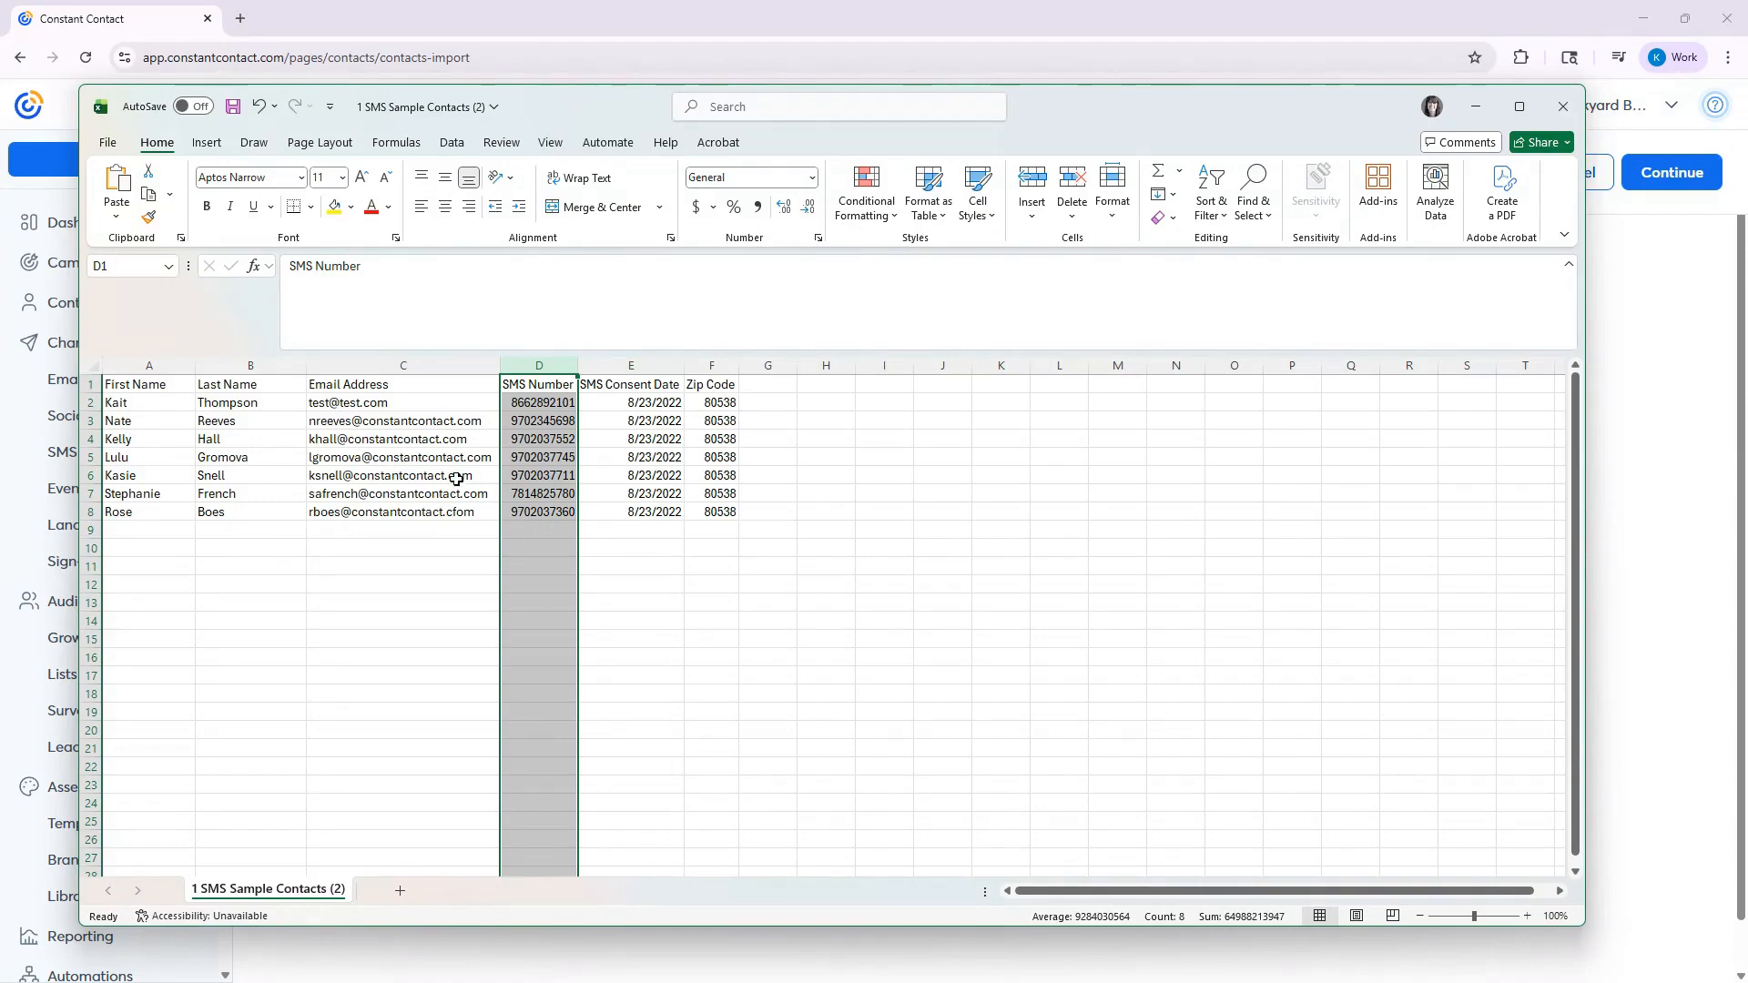
{"action": "left_click", "coordinate": [402, 365]}
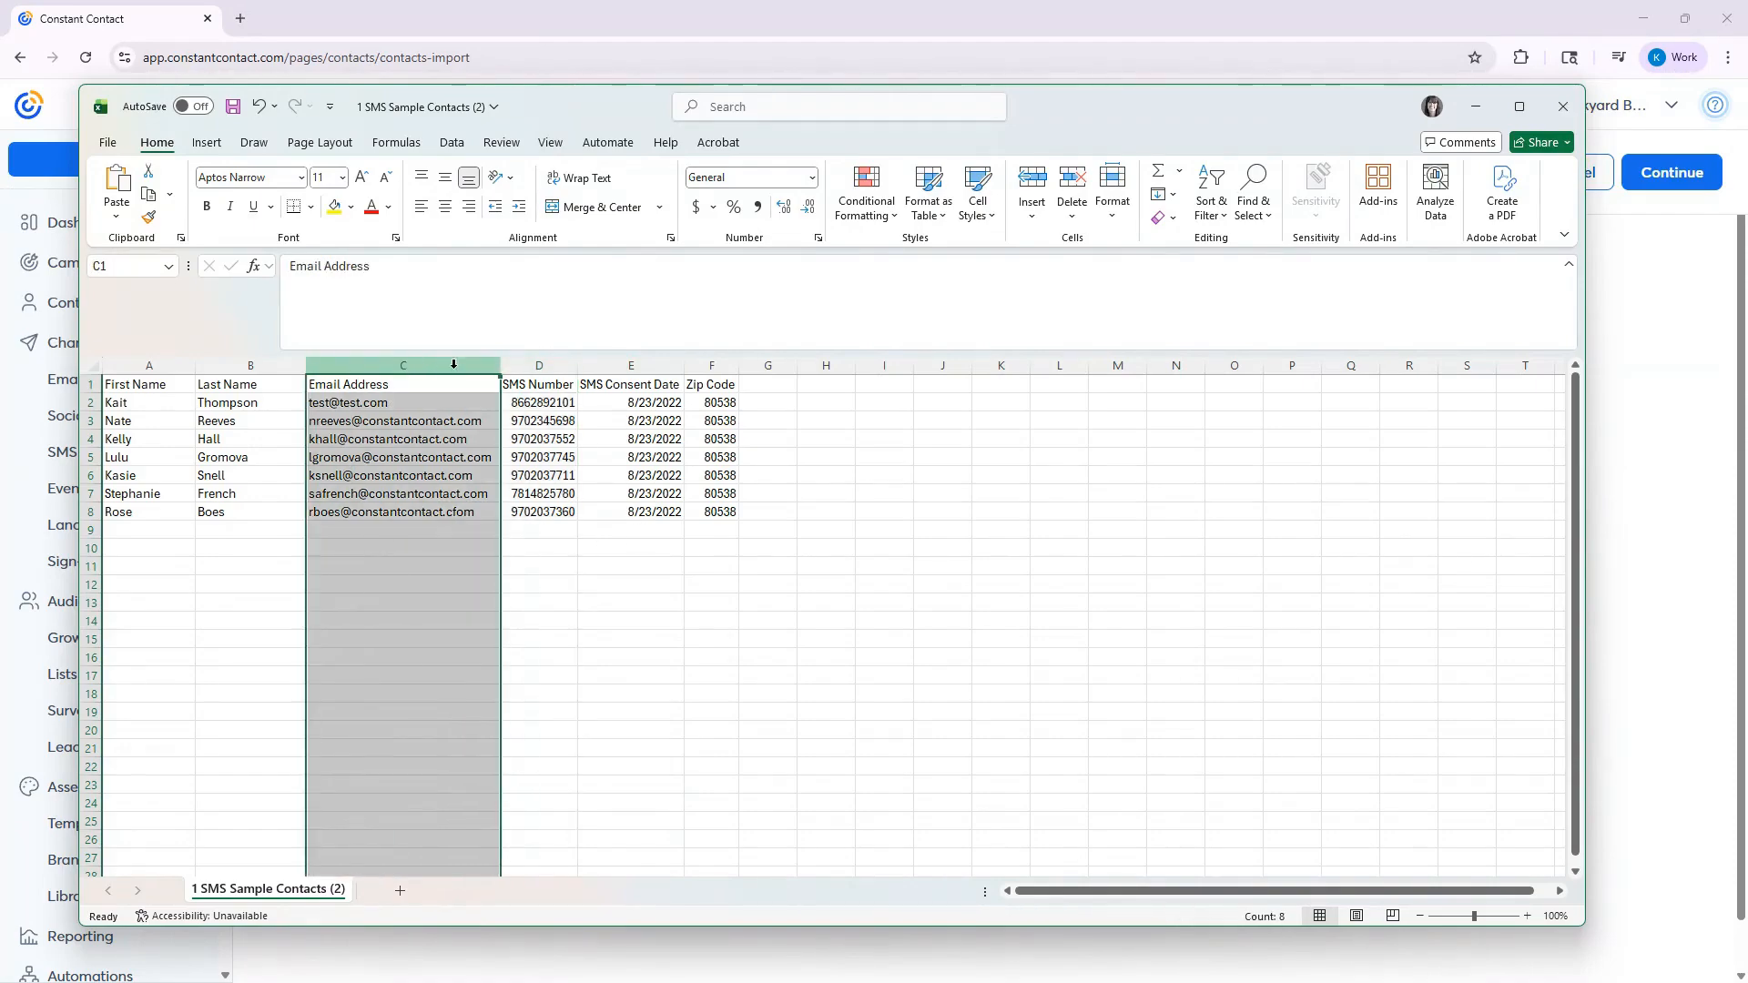
{"action": "left_click", "coordinate": [538, 365]}
{"action": "left_click", "coordinate": [546, 386]}
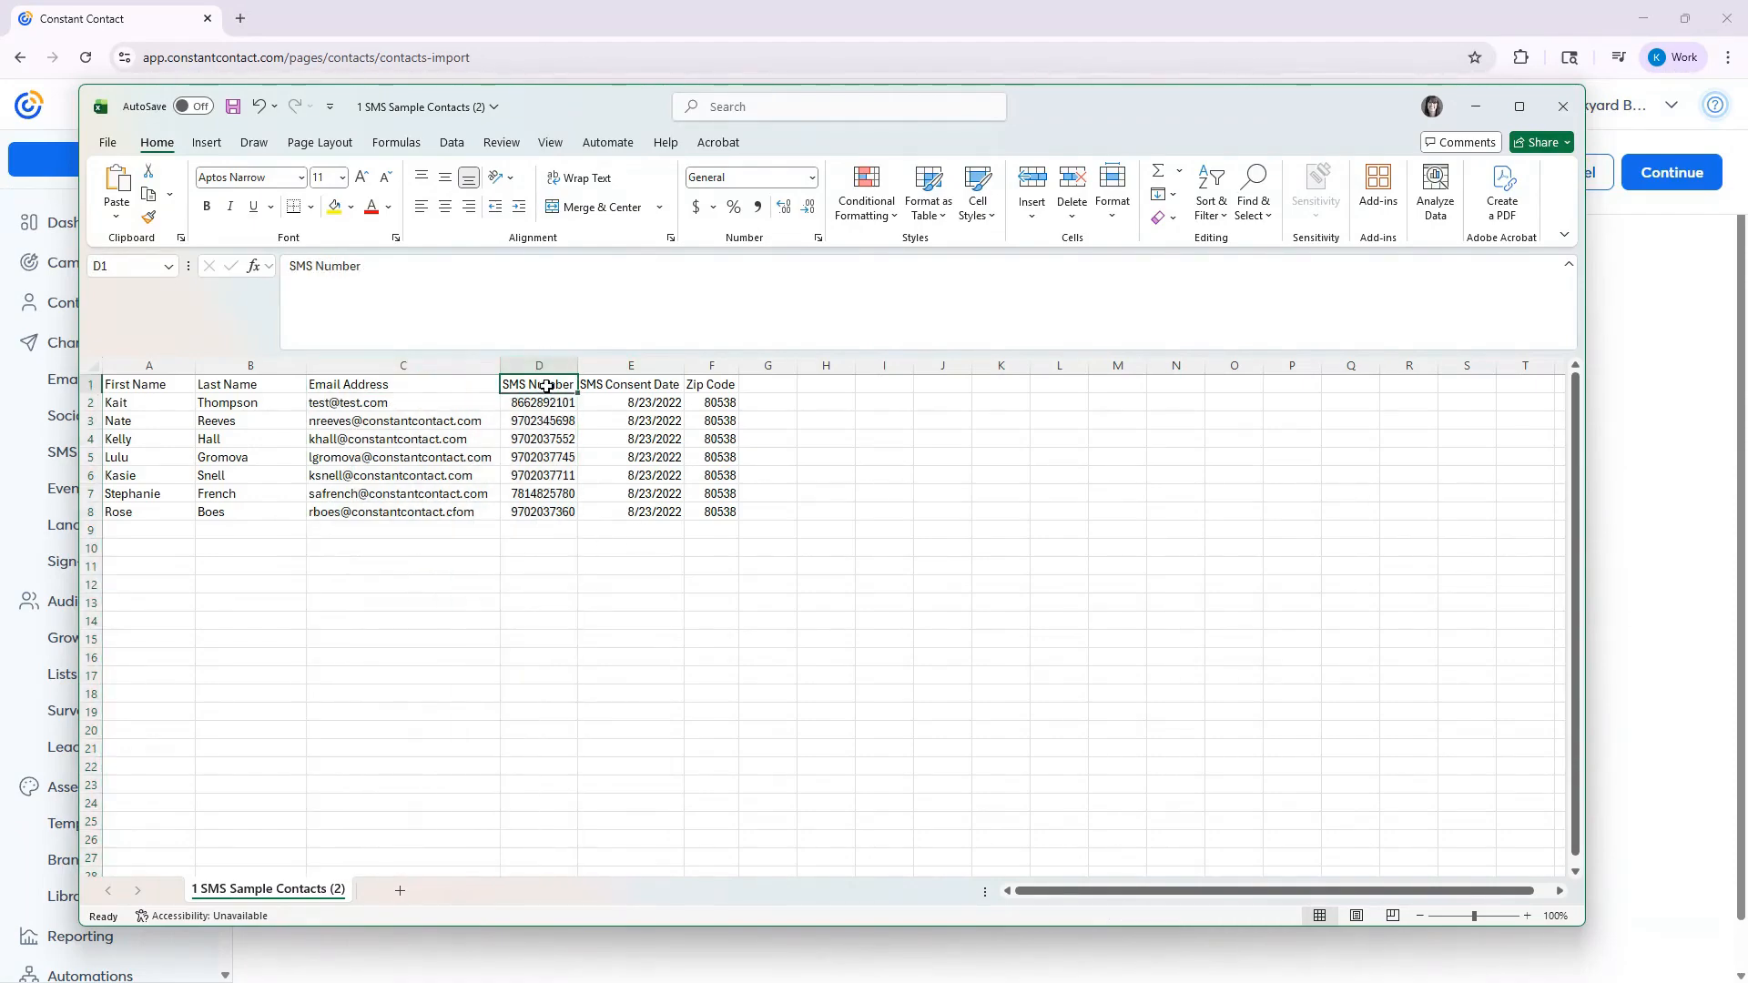
{"action": "left_click", "coordinate": [524, 366]}
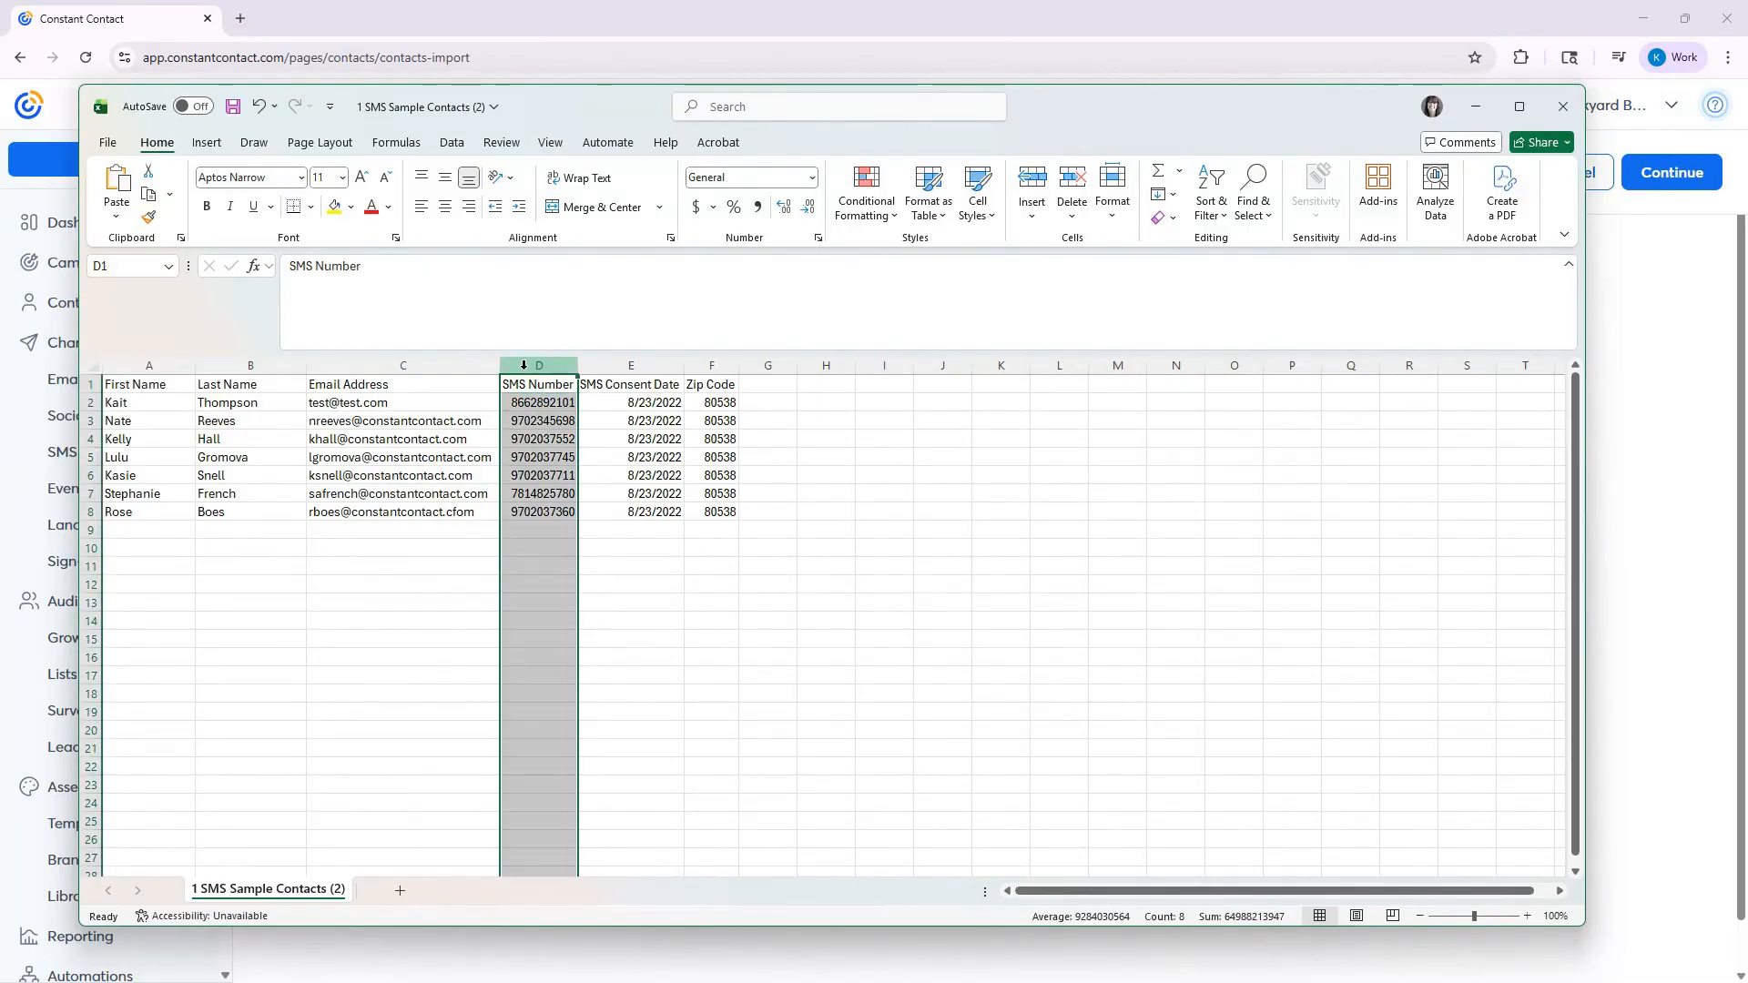
{"action": "left_click", "coordinate": [621, 385]}
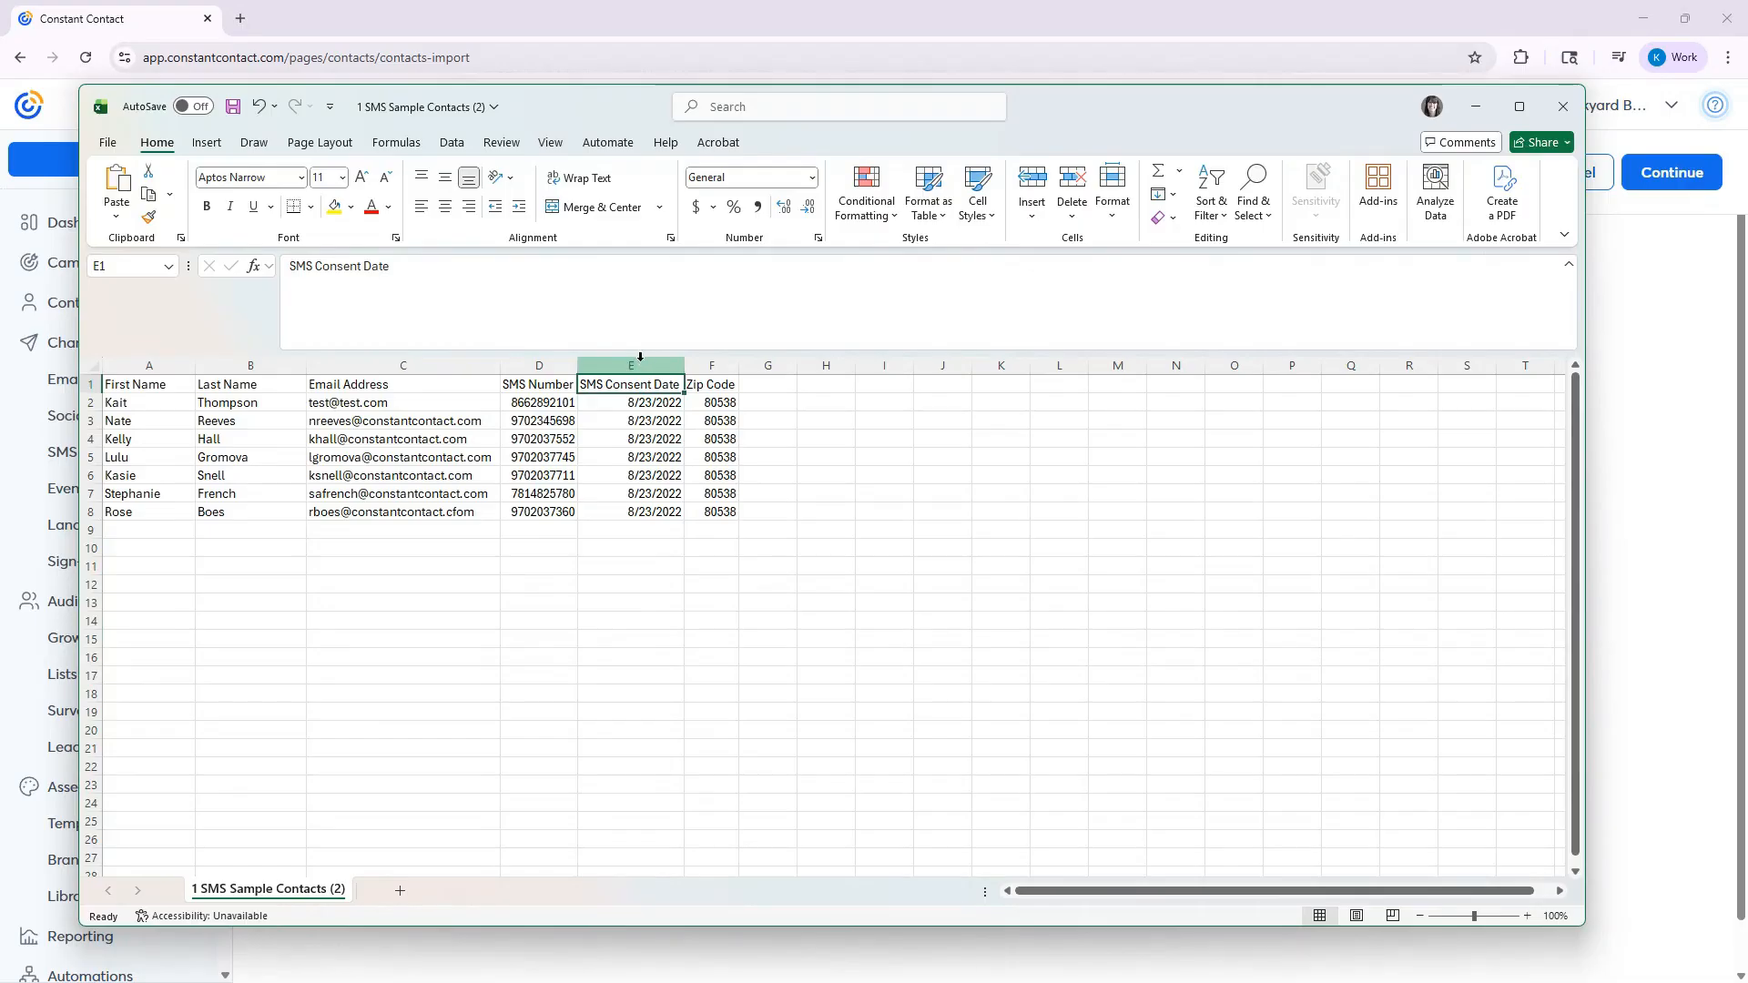
{"action": "left_click", "coordinate": [638, 367]}
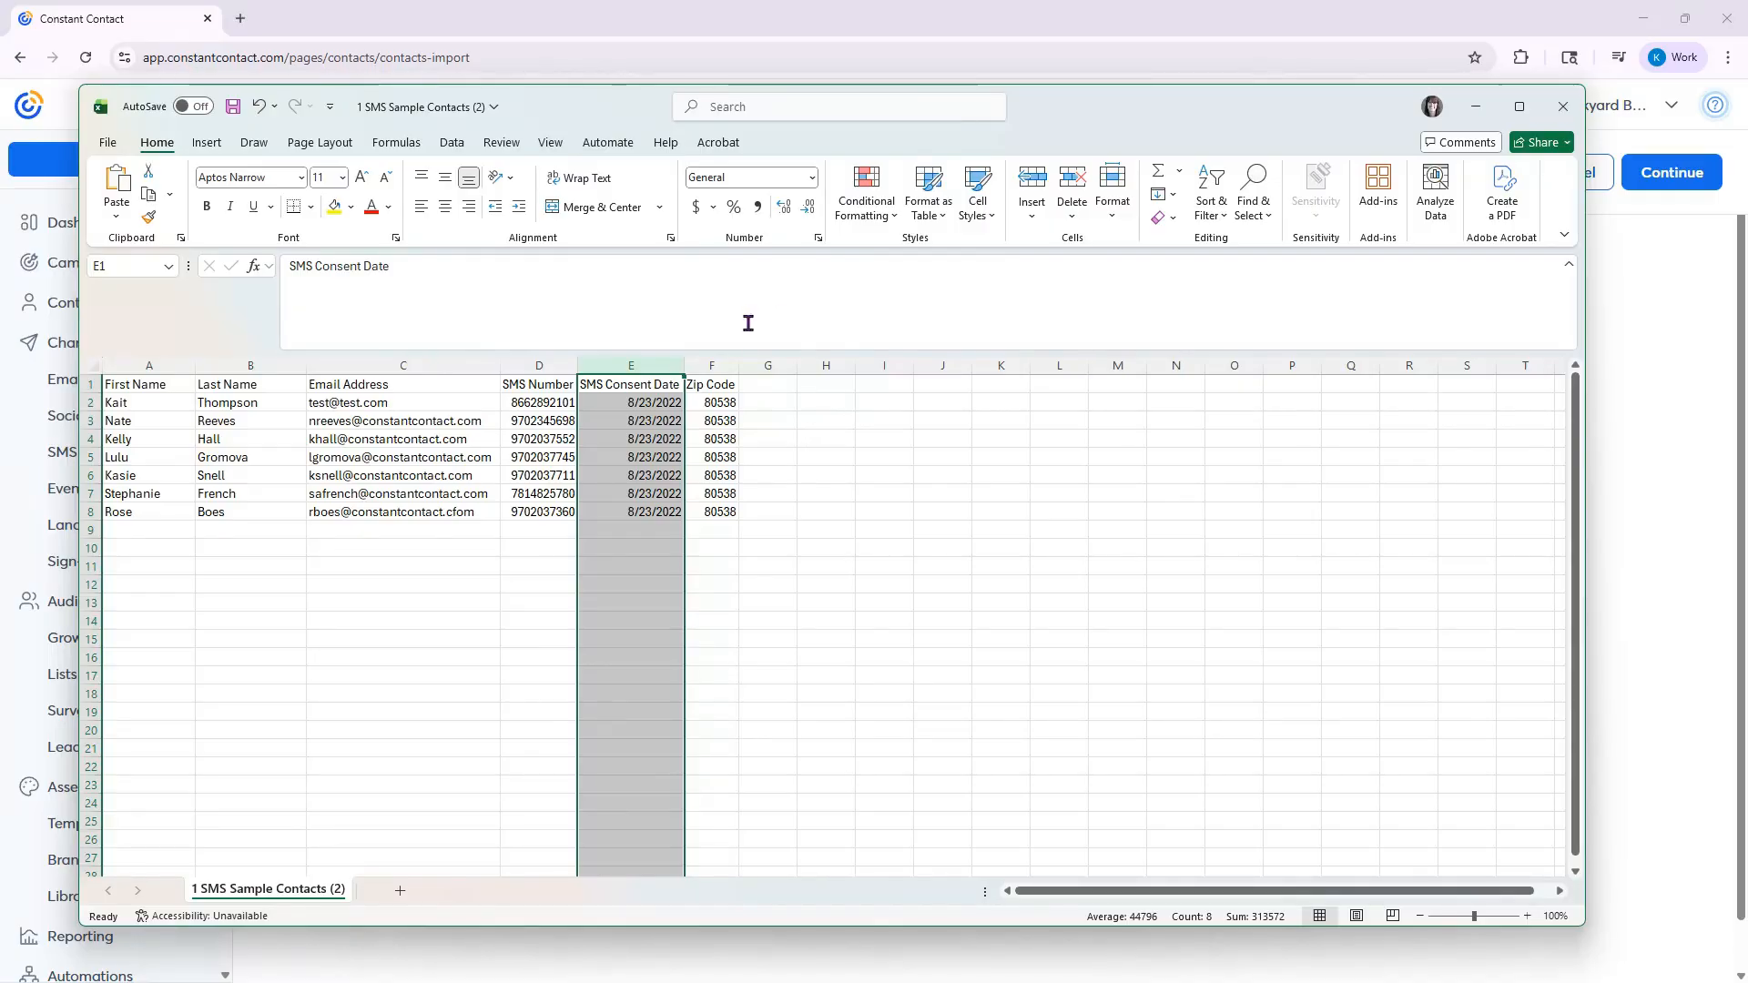
{"action": "left_click", "coordinate": [654, 408]}
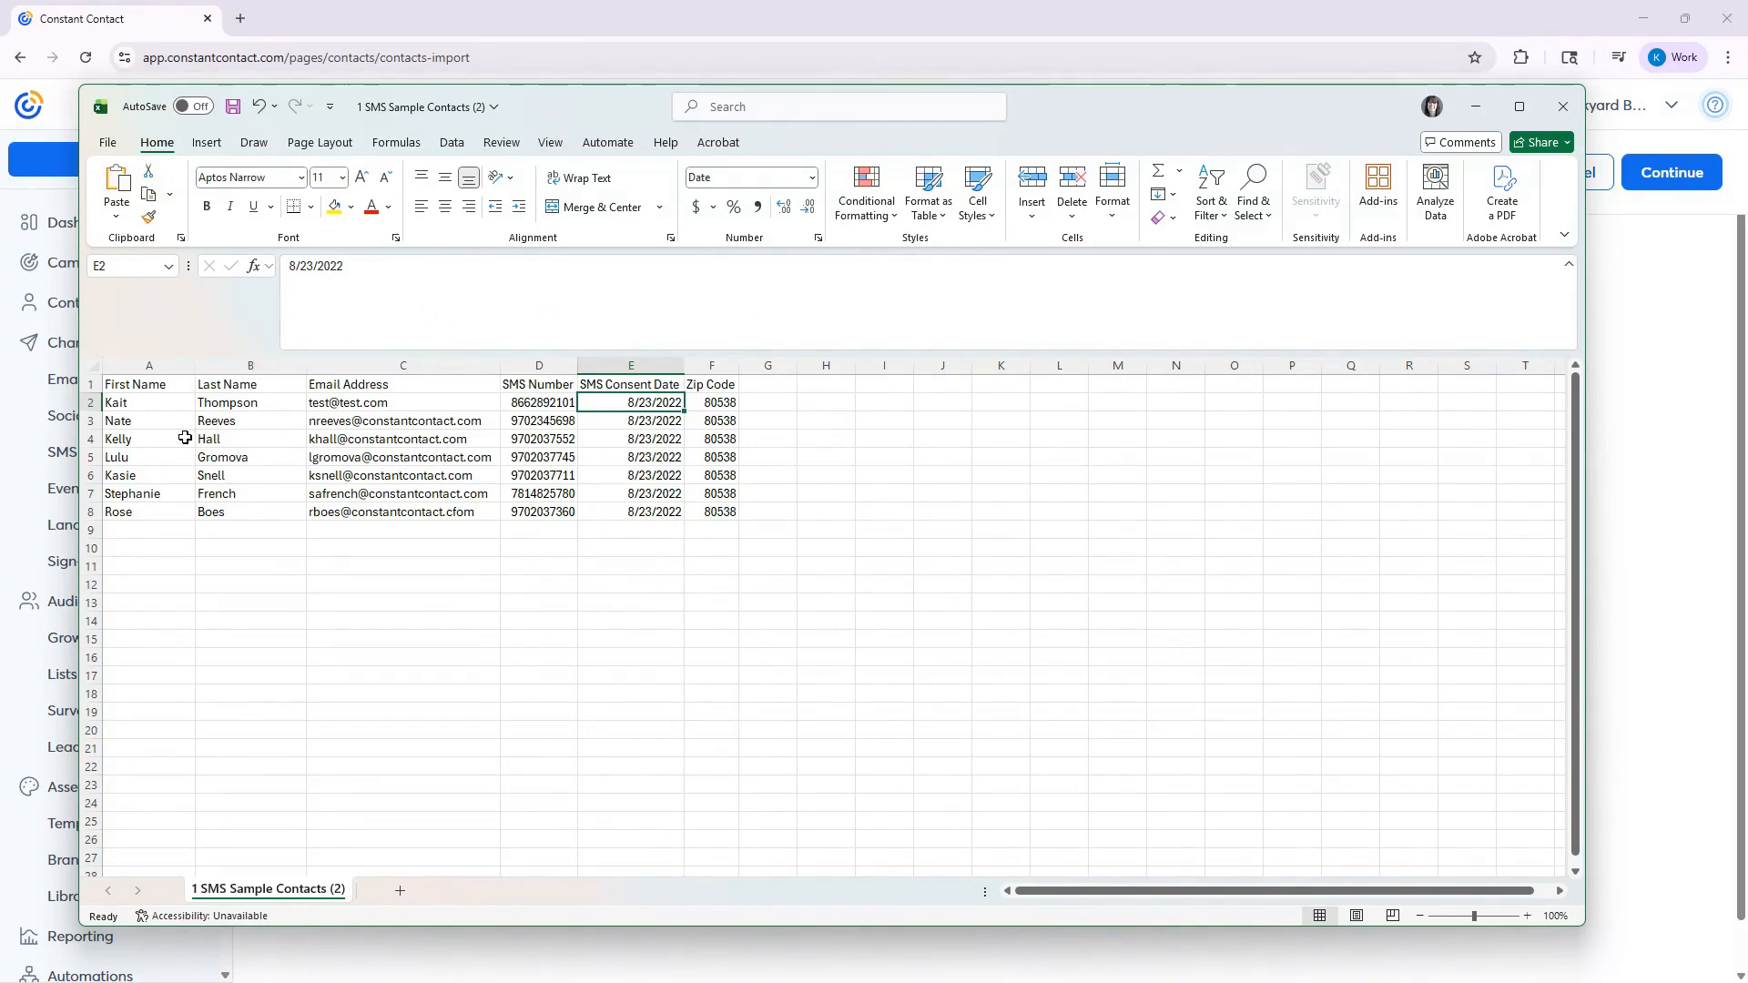
{"action": "left_click", "coordinate": [148, 381]}
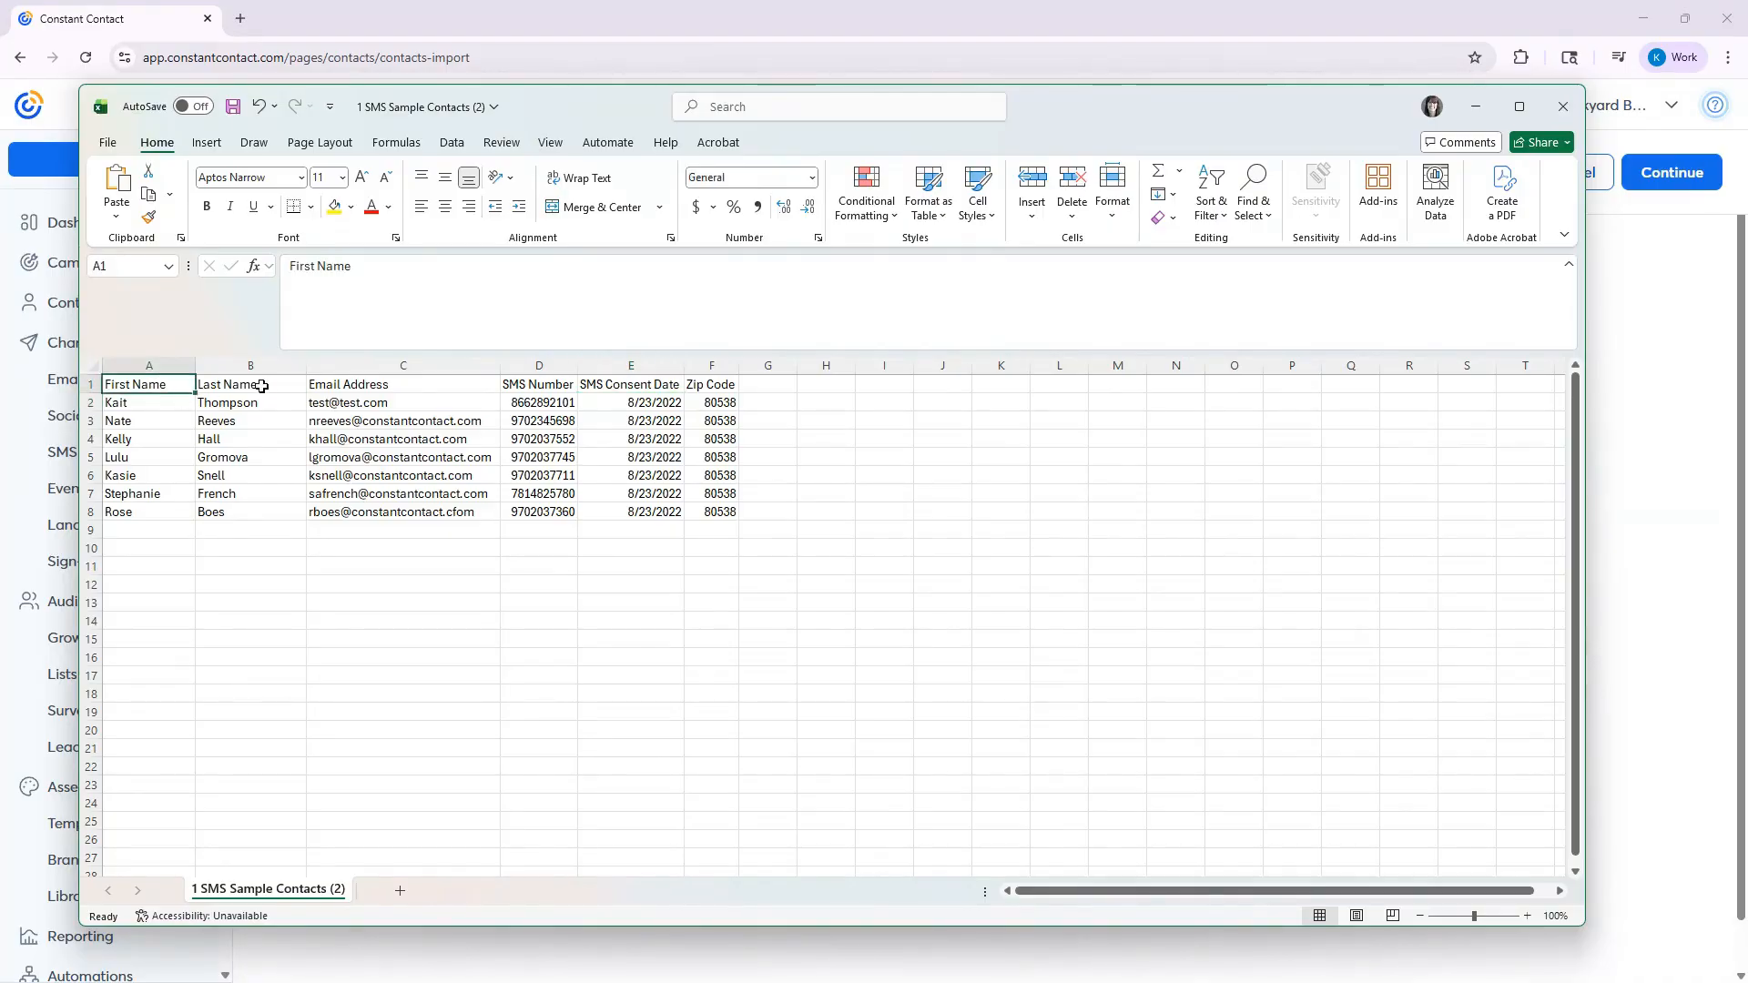
{"action": "left_click", "coordinate": [233, 386]}
{"action": "left_click", "coordinate": [719, 386]}
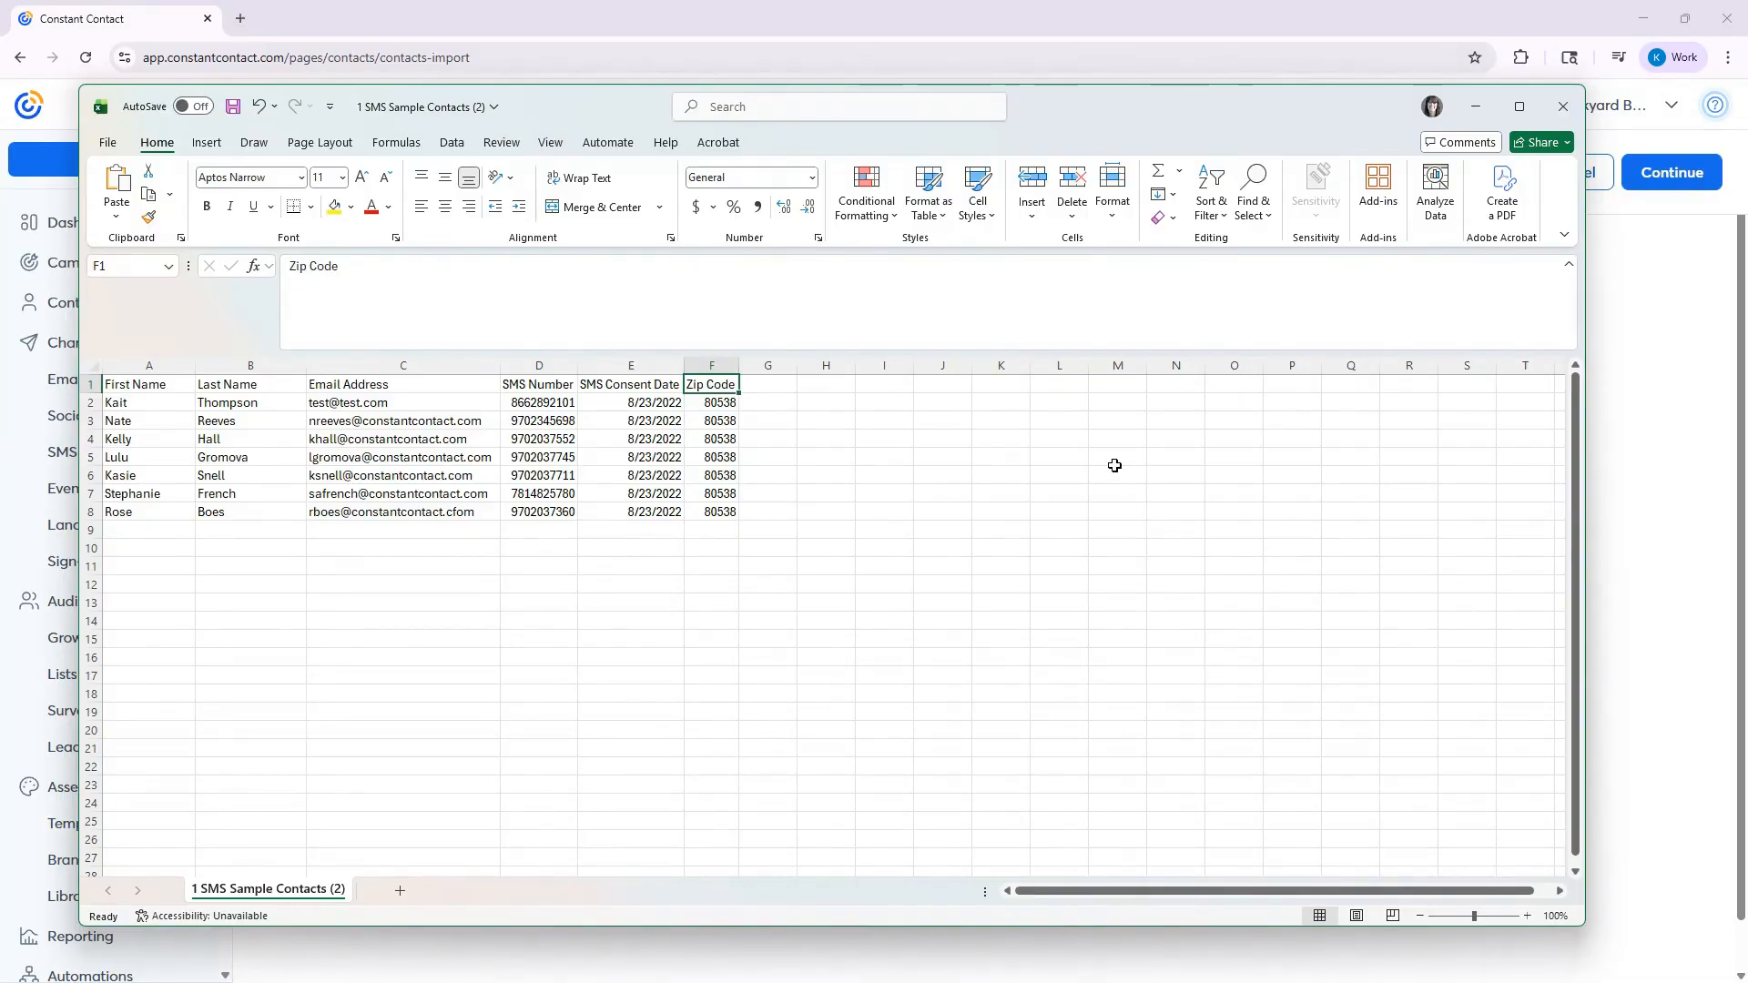
- Return to Constant Contact, upload "1 SMS Sample Contacts (2)" from the Desktop and proceed to field mapping
{"action": "left_click", "coordinate": [801, 18]}
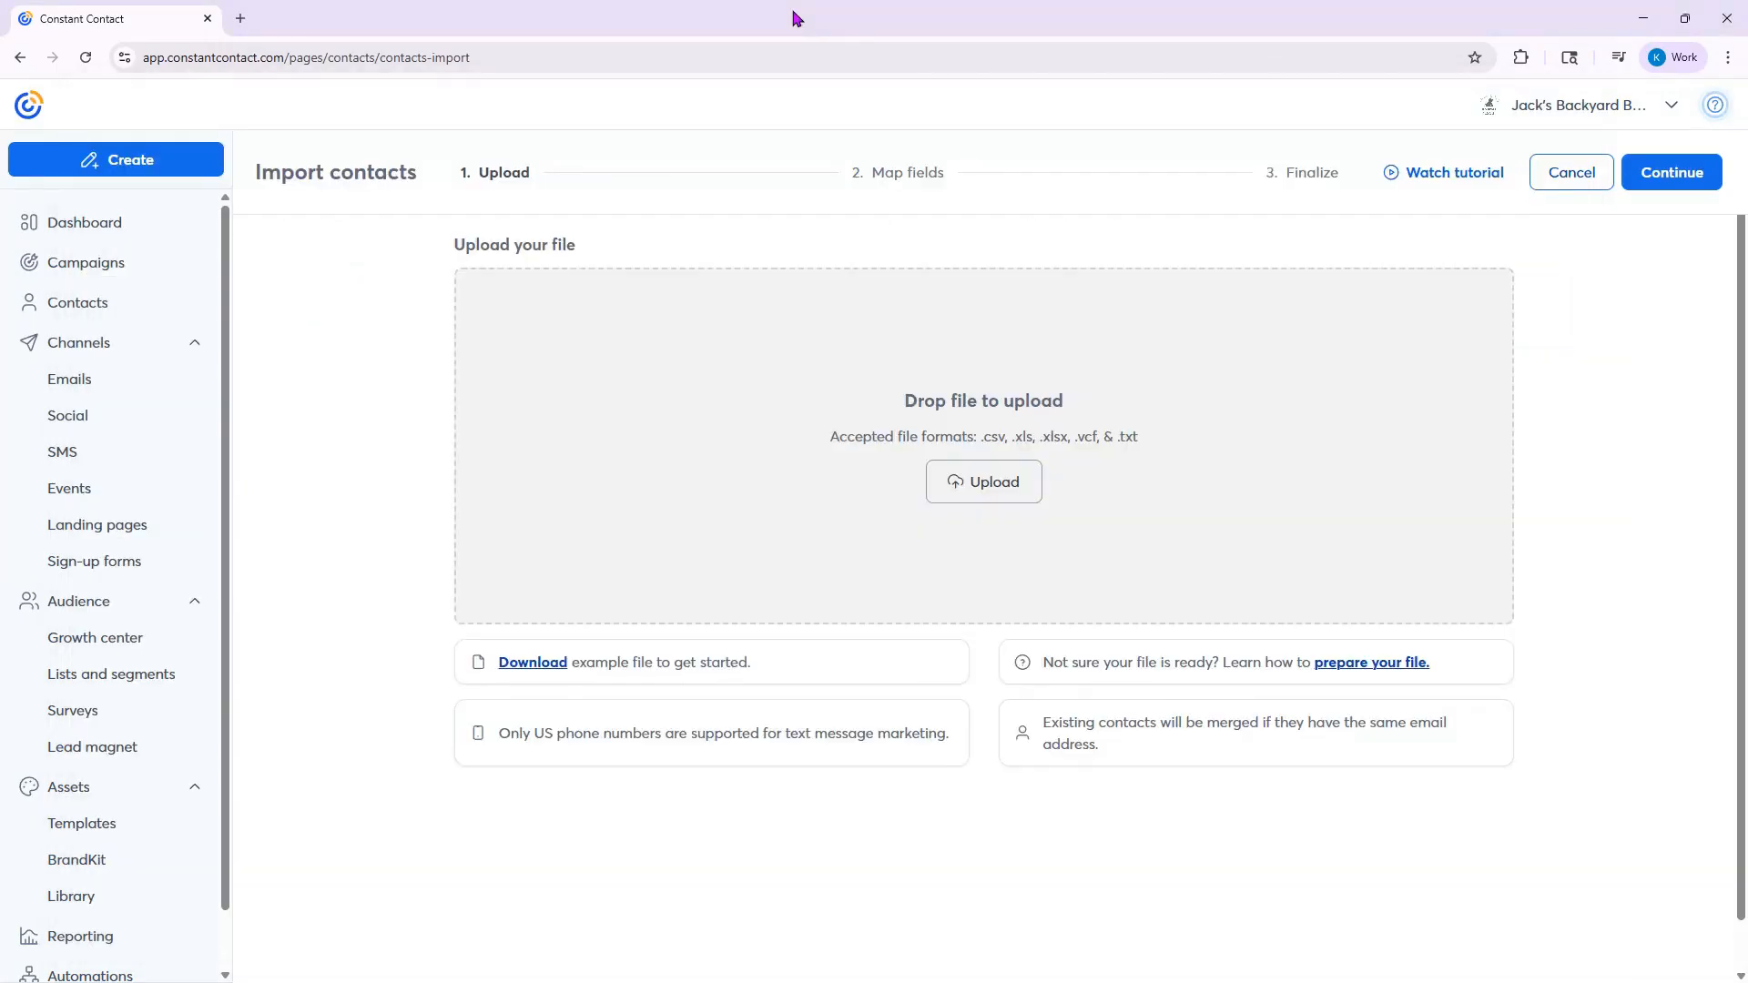
{"action": "left_click", "coordinate": [975, 483]}
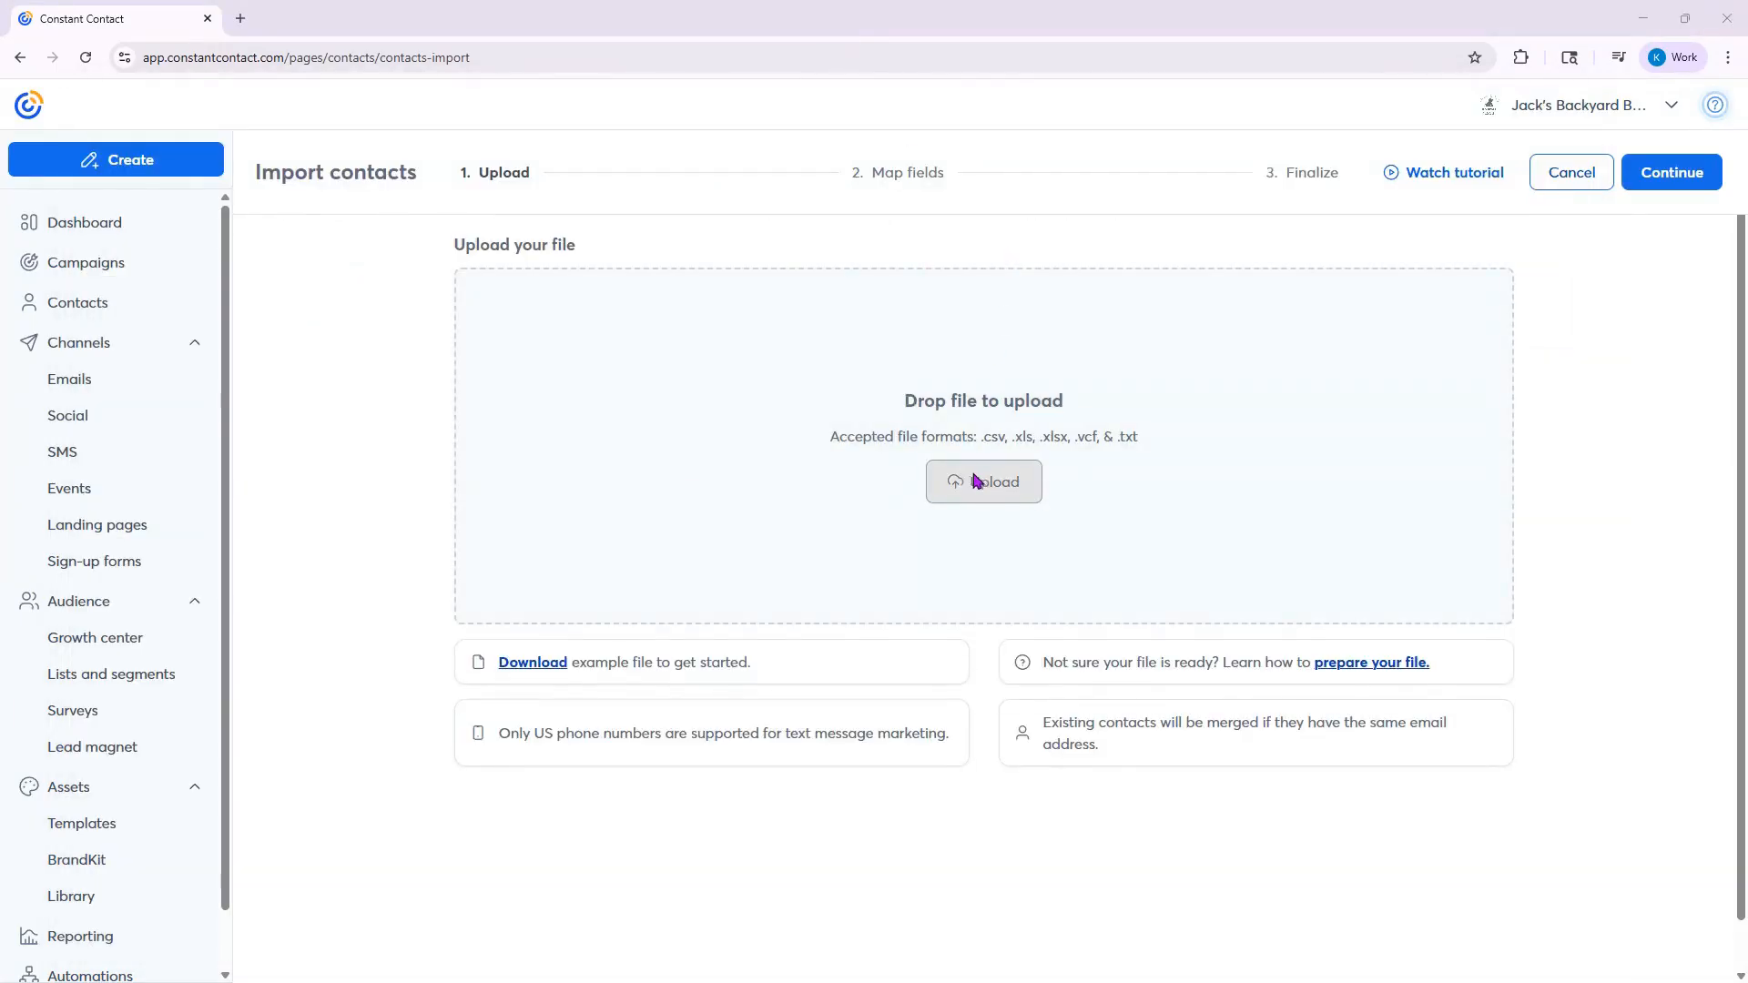
{"action": "left_click", "coordinate": [80, 208]}
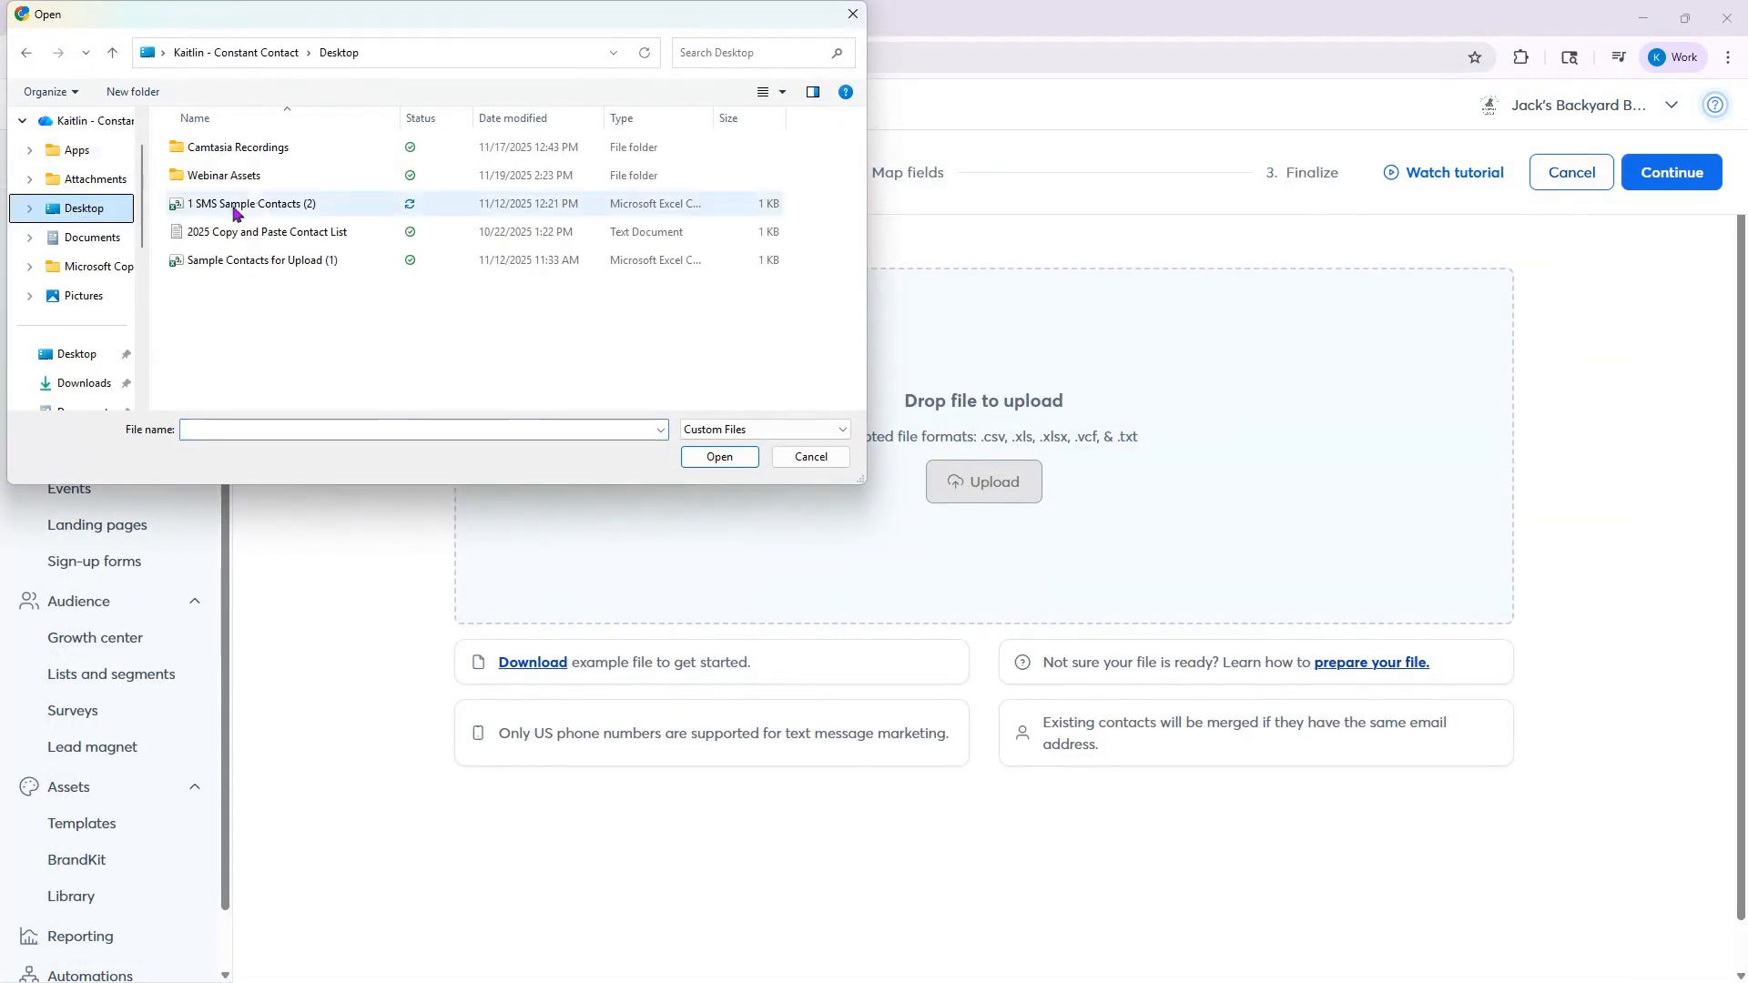
{"action": "double_click", "coordinate": [268, 204]}
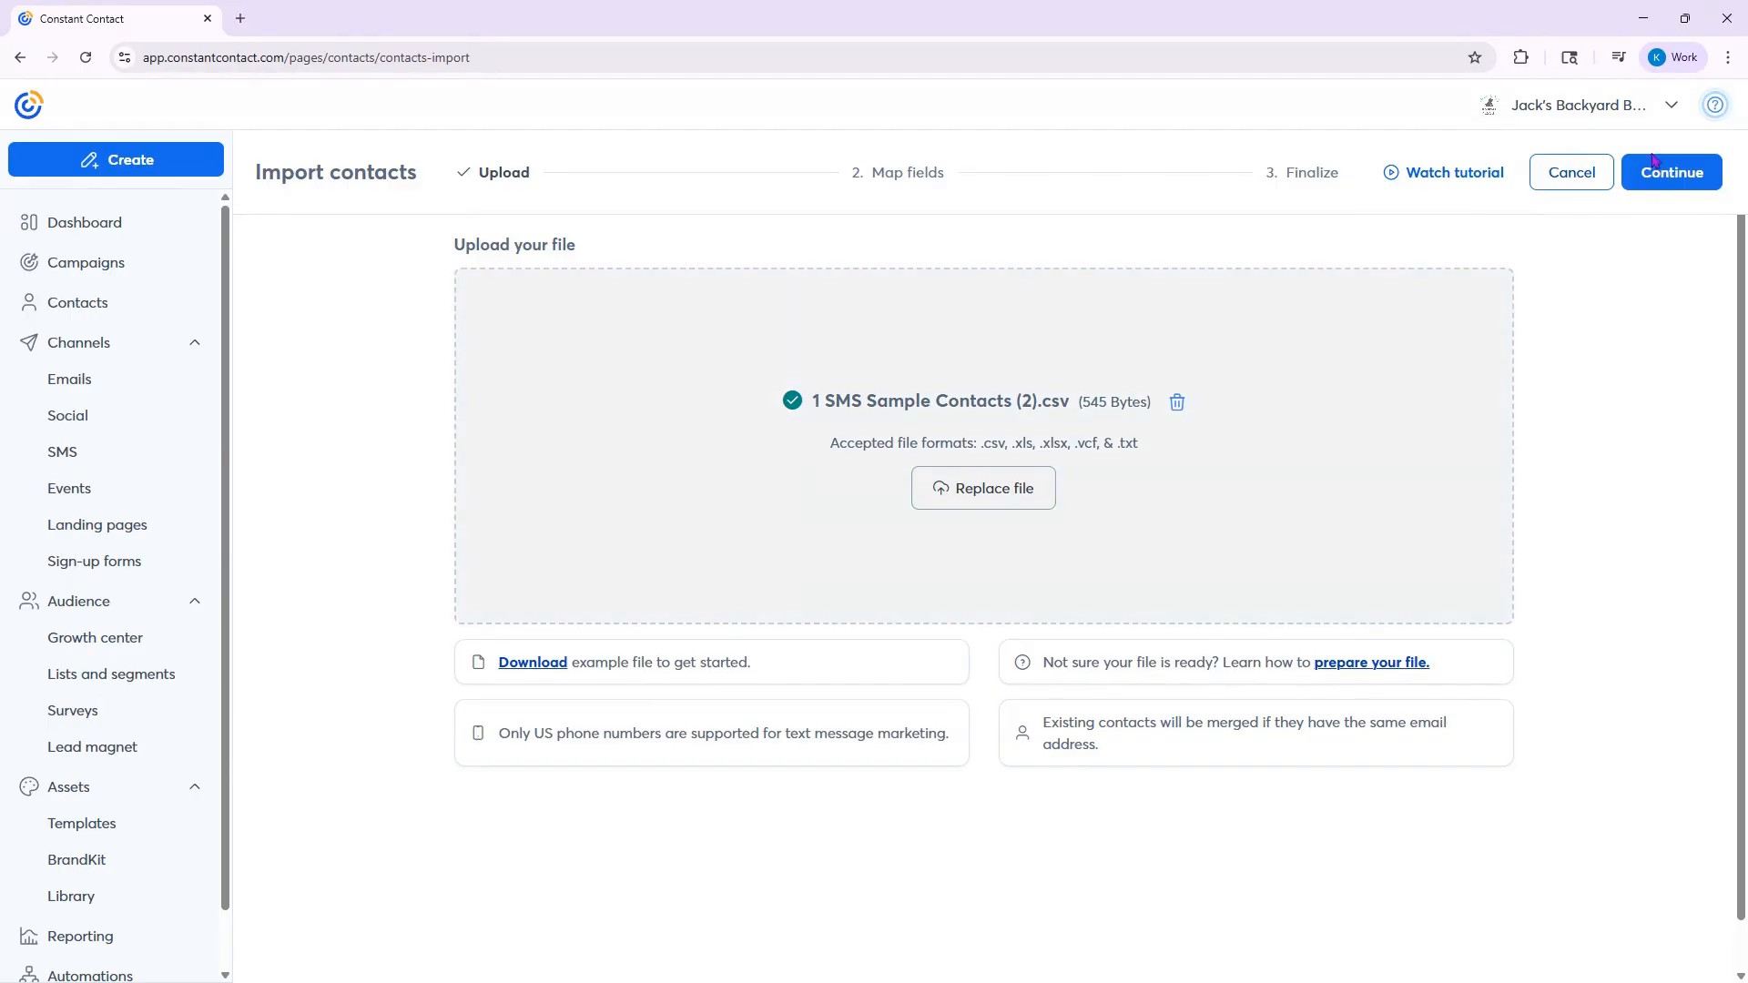
{"action": "left_click", "coordinate": [1687, 187]}
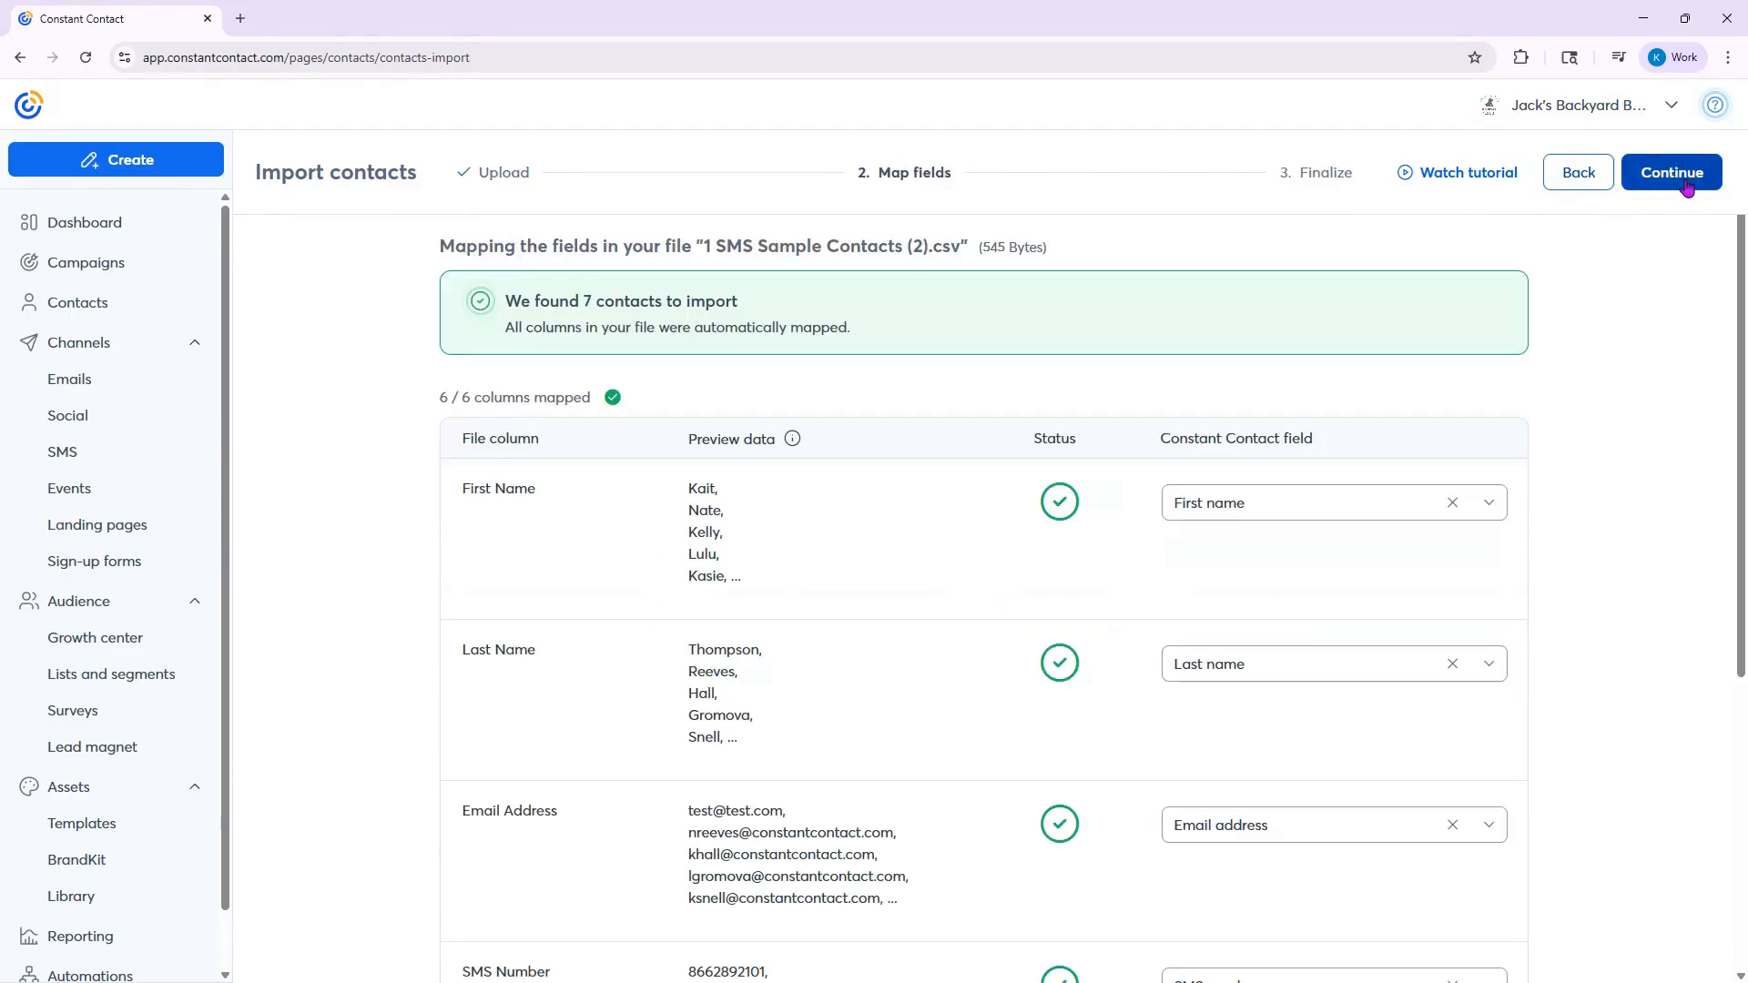
- Review how each file column, its preview data and its status match the Constant Contact fields
{"action": "scroll", "coordinate": [675, 437], "scroll_direction": "down", "scroll_amount": 3}
{"action": "scroll", "coordinate": [675, 437], "scroll_direction": "up", "scroll_amount": 2}
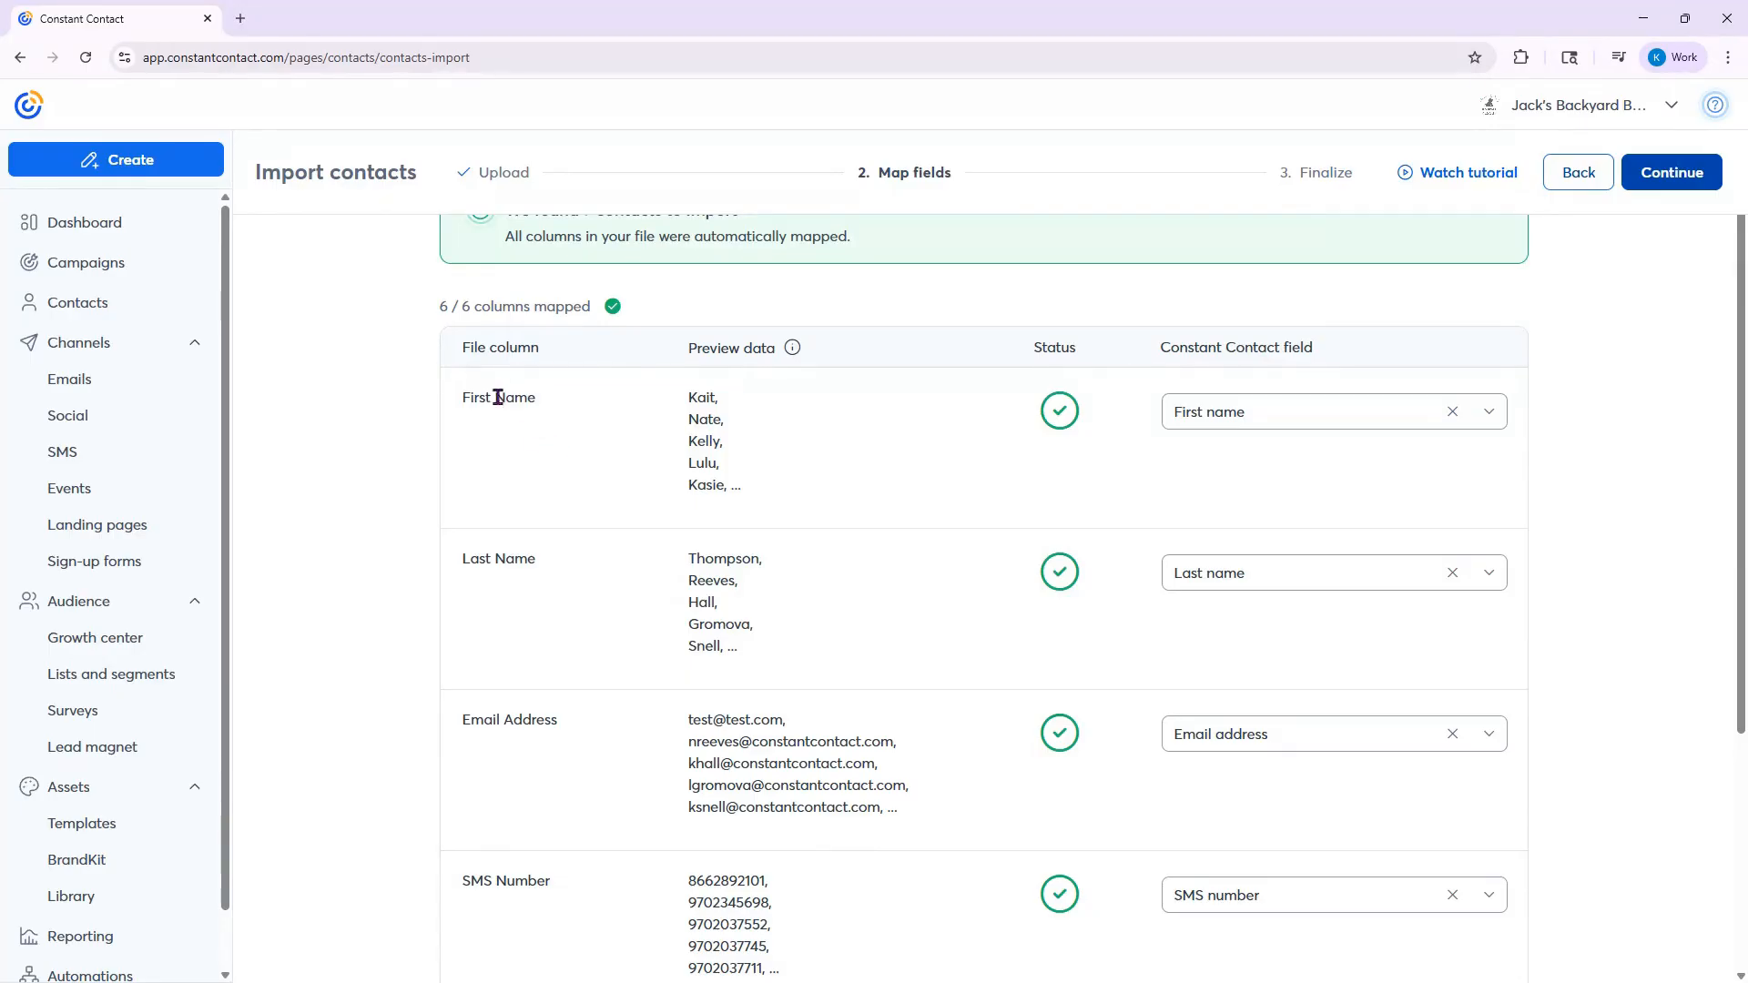
{"action": "scroll", "coordinate": [507, 416], "scroll_direction": "down", "scroll_amount": 1}
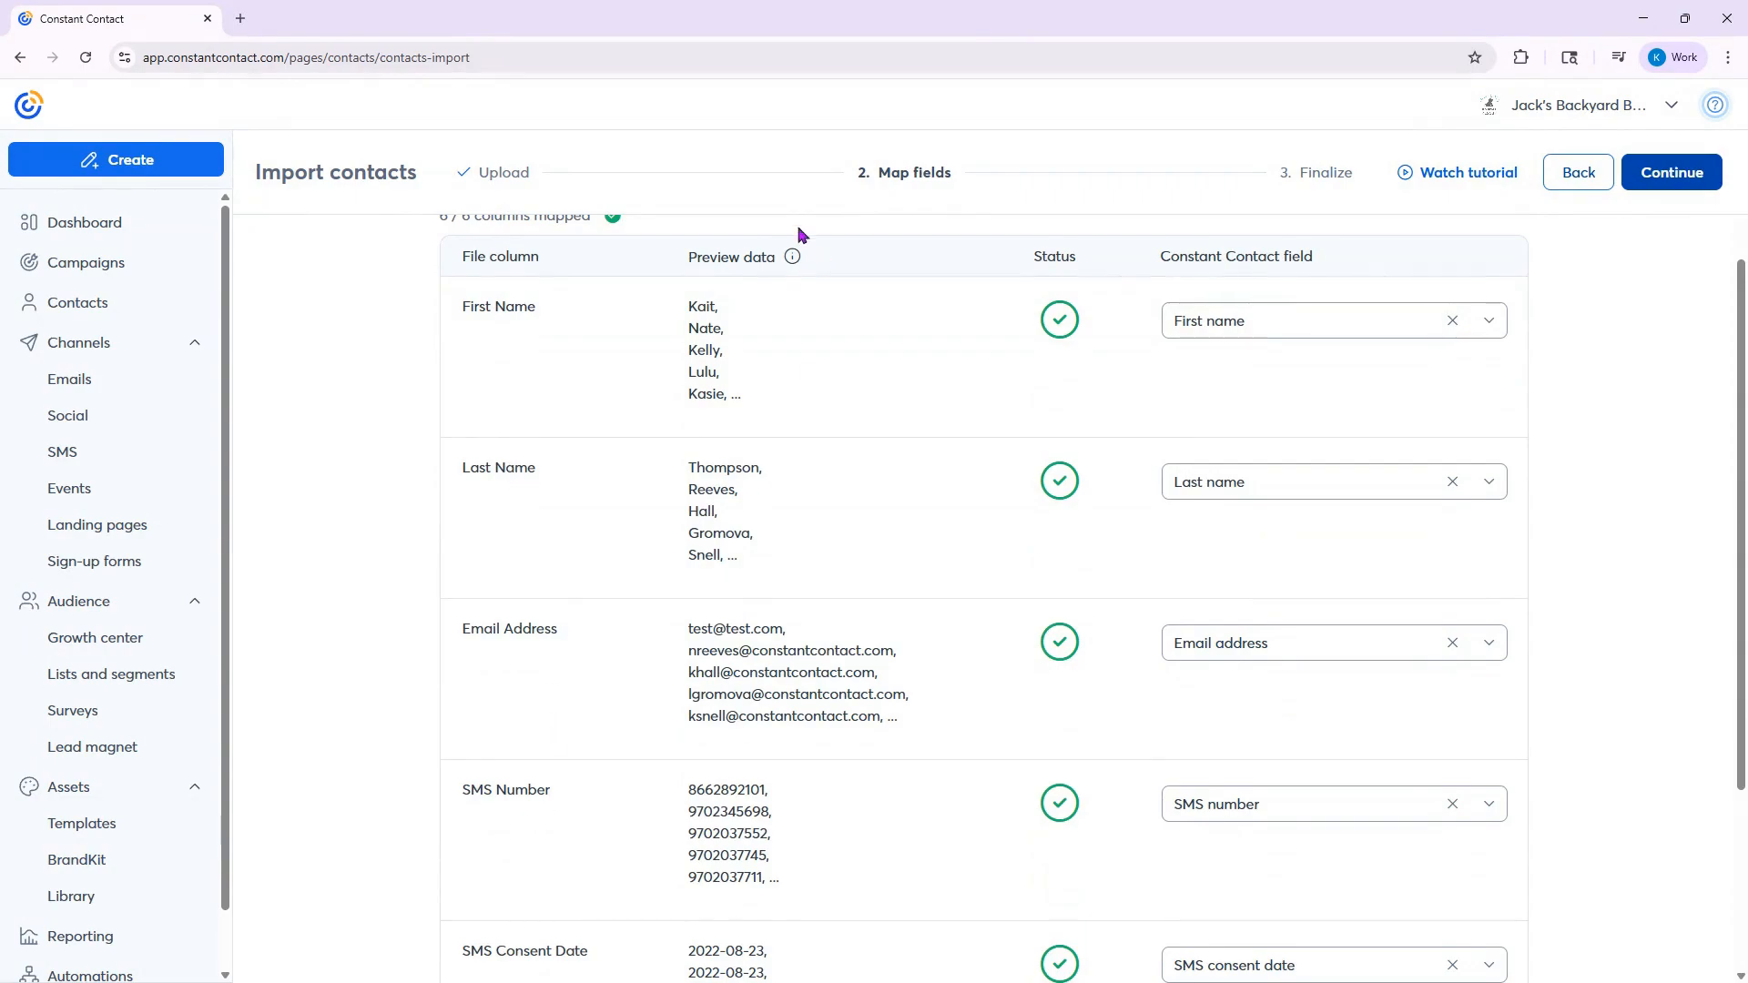
{"action": "scroll", "coordinate": [744, 690], "scroll_direction": "up", "scroll_amount": 2}
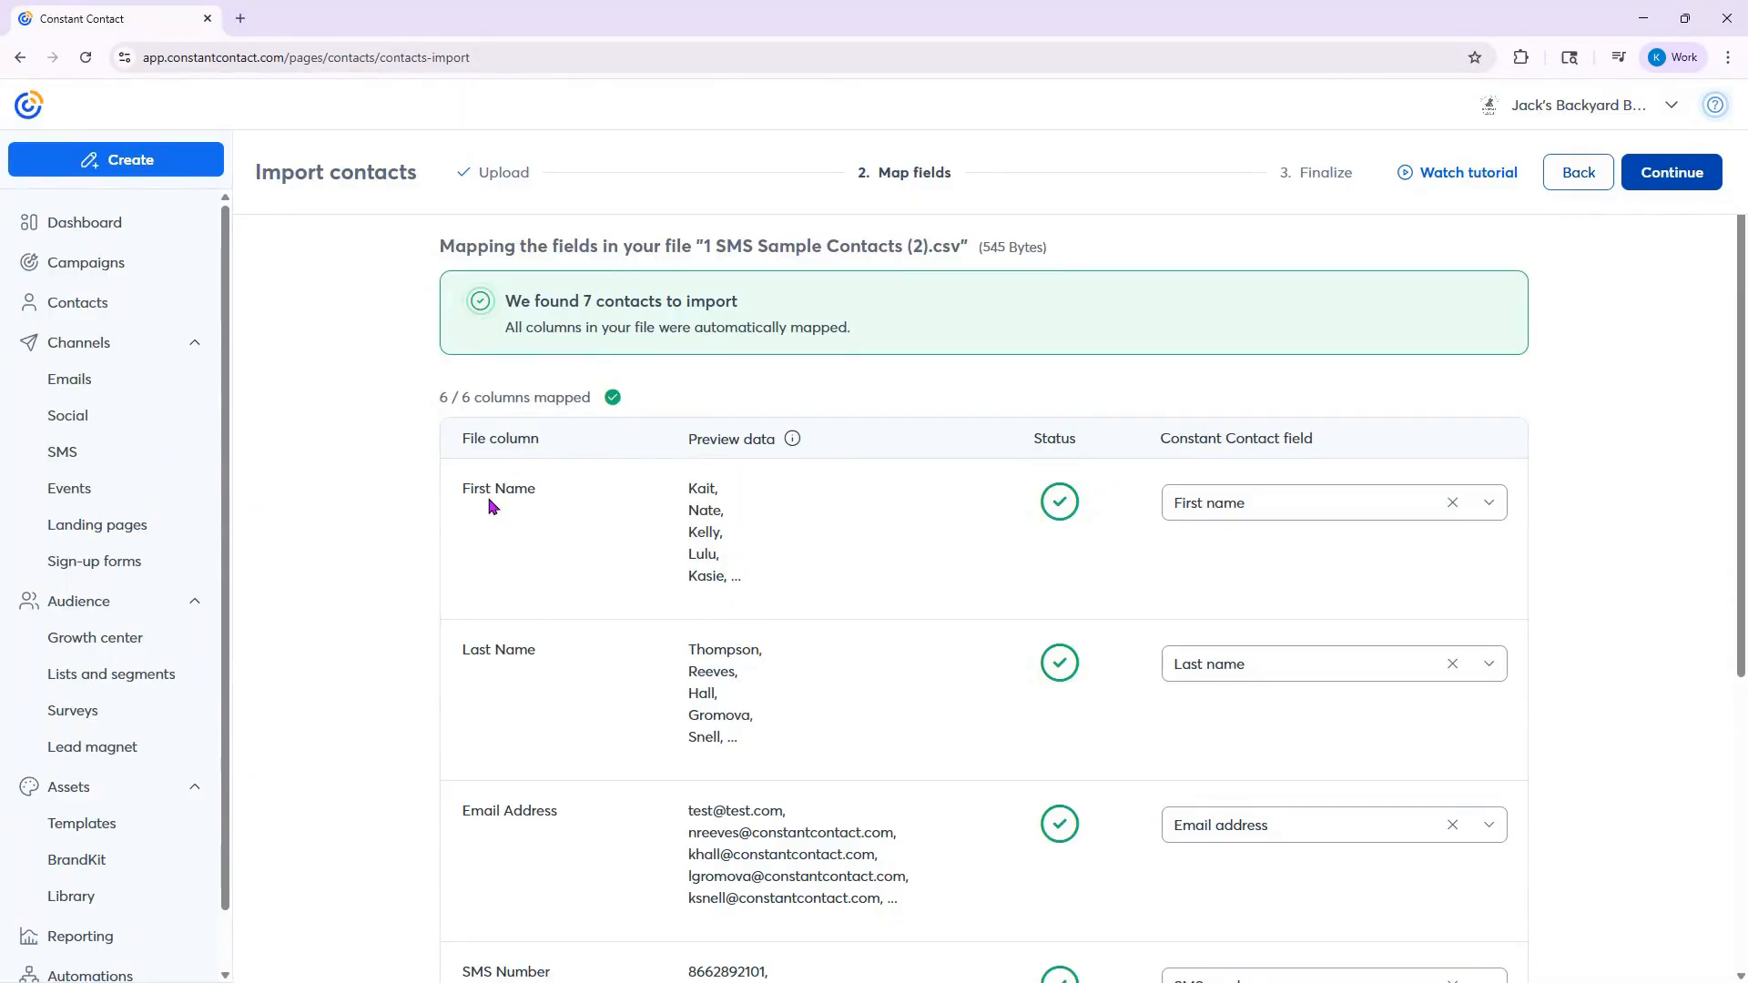
{"action": "scroll", "coordinate": [756, 500], "scroll_direction": "down", "scroll_amount": 1}
{"action": "scroll", "coordinate": [720, 662], "scroll_direction": "down", "scroll_amount": 3}
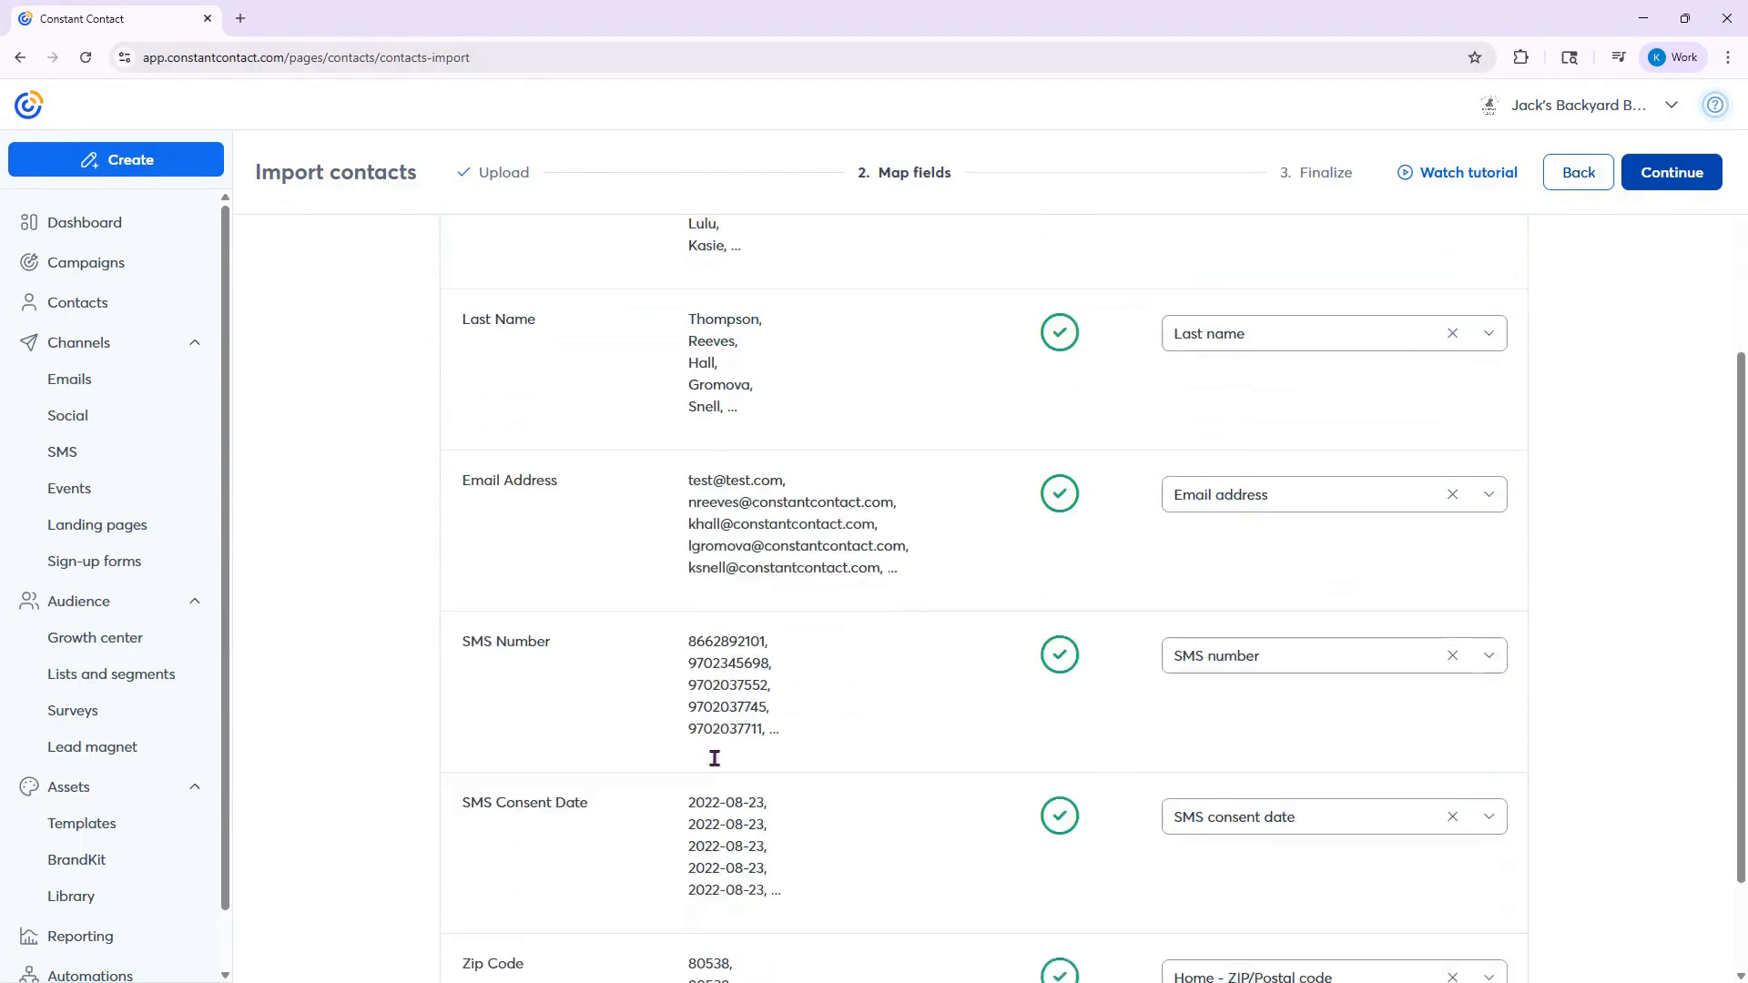
{"action": "scroll", "coordinate": [739, 603], "scroll_direction": "up", "scroll_amount": 4}
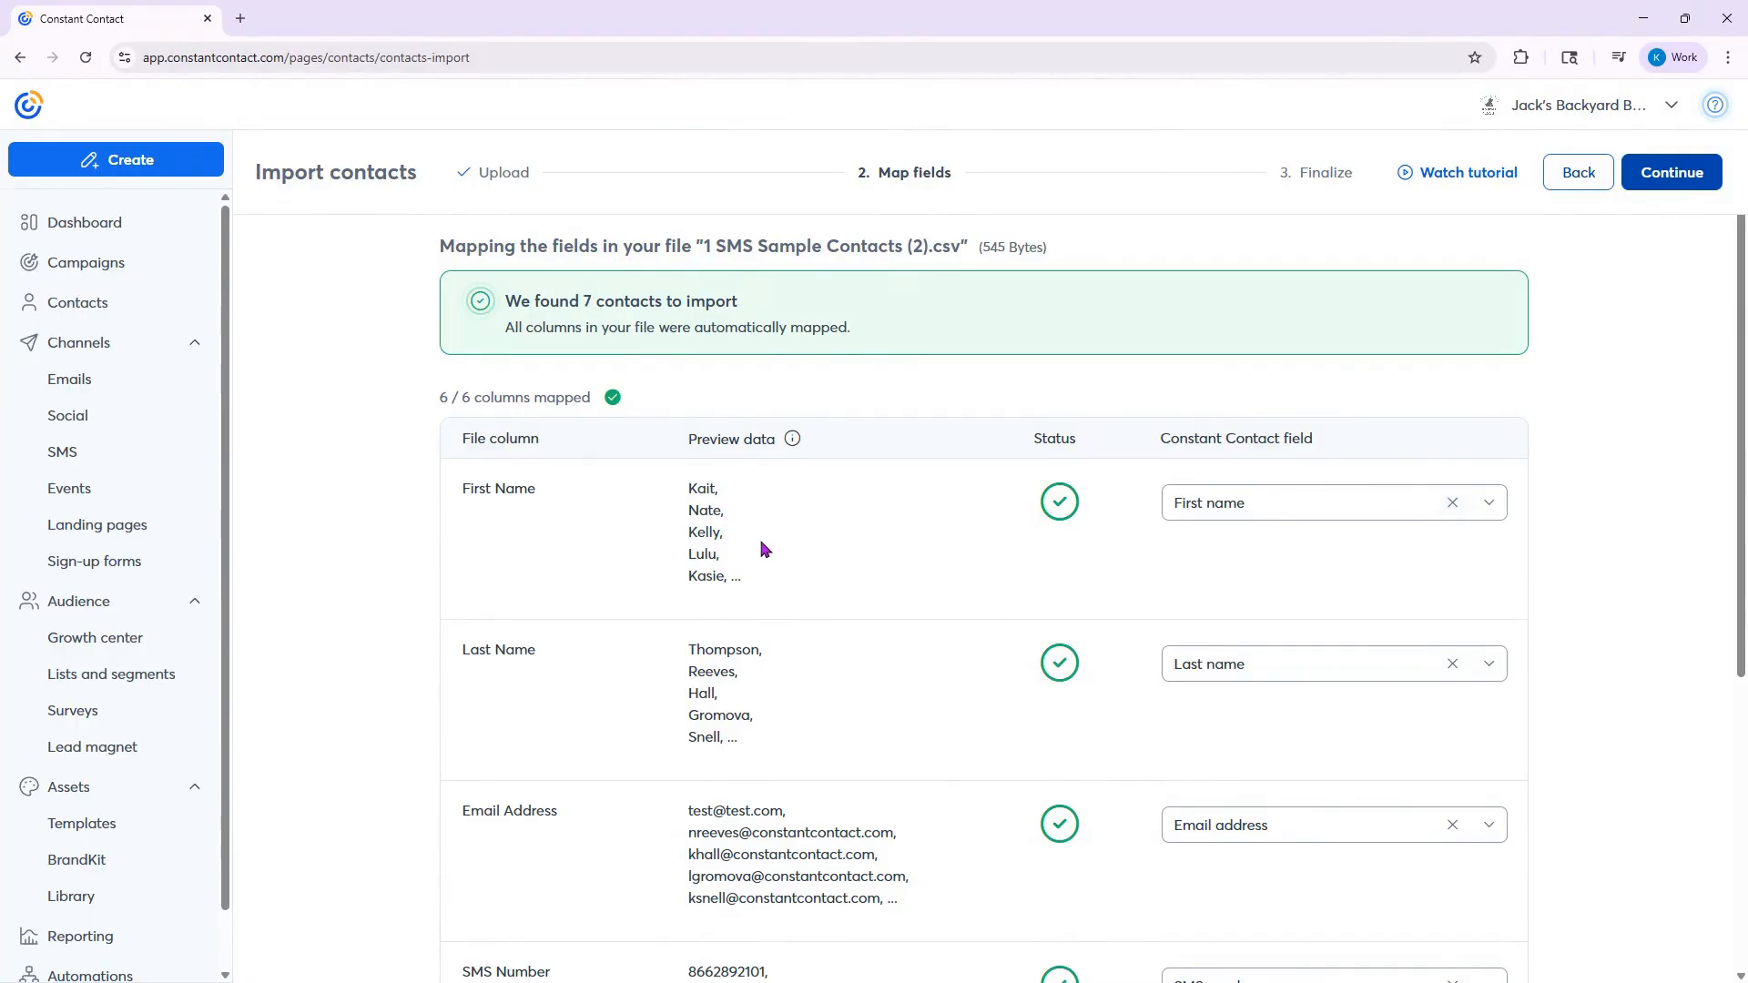
{"action": "scroll", "coordinate": [944, 559], "scroll_direction": "down", "scroll_amount": 2}
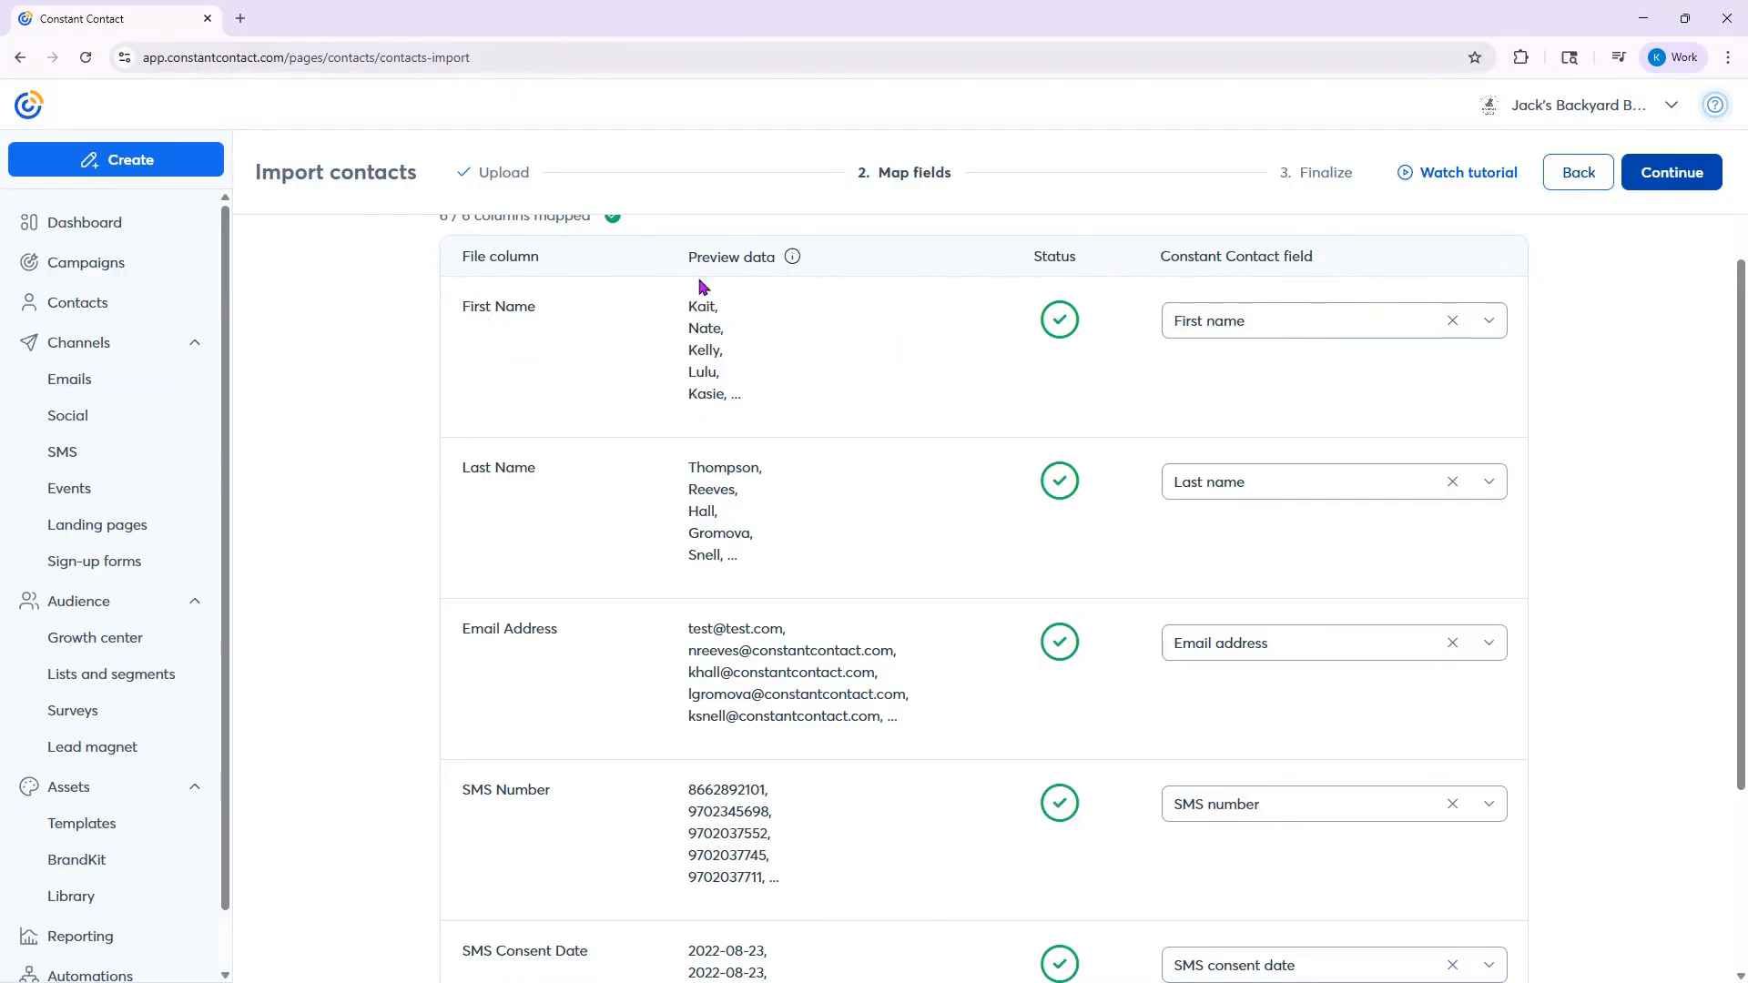
- Check the field options for the First Name column, keep all mappings and continue to the Finalize stage
{"action": "left_click", "coordinate": [1325, 322]}
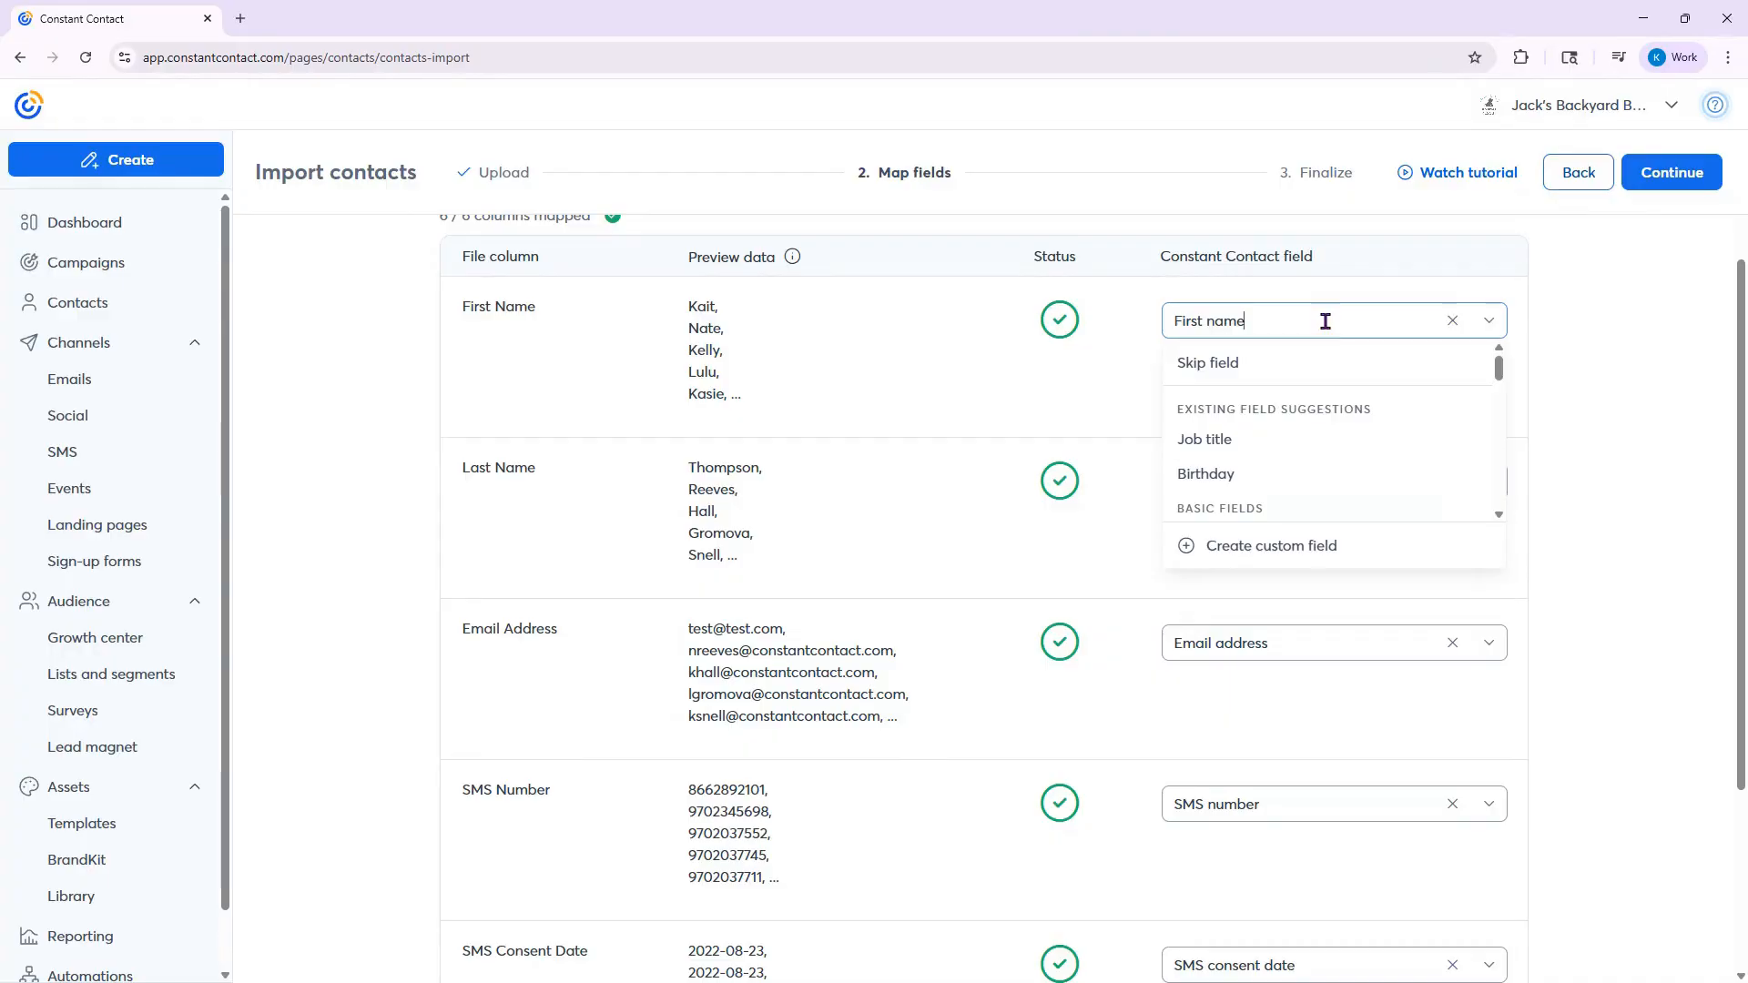
{"action": "left_click", "coordinate": [1580, 394]}
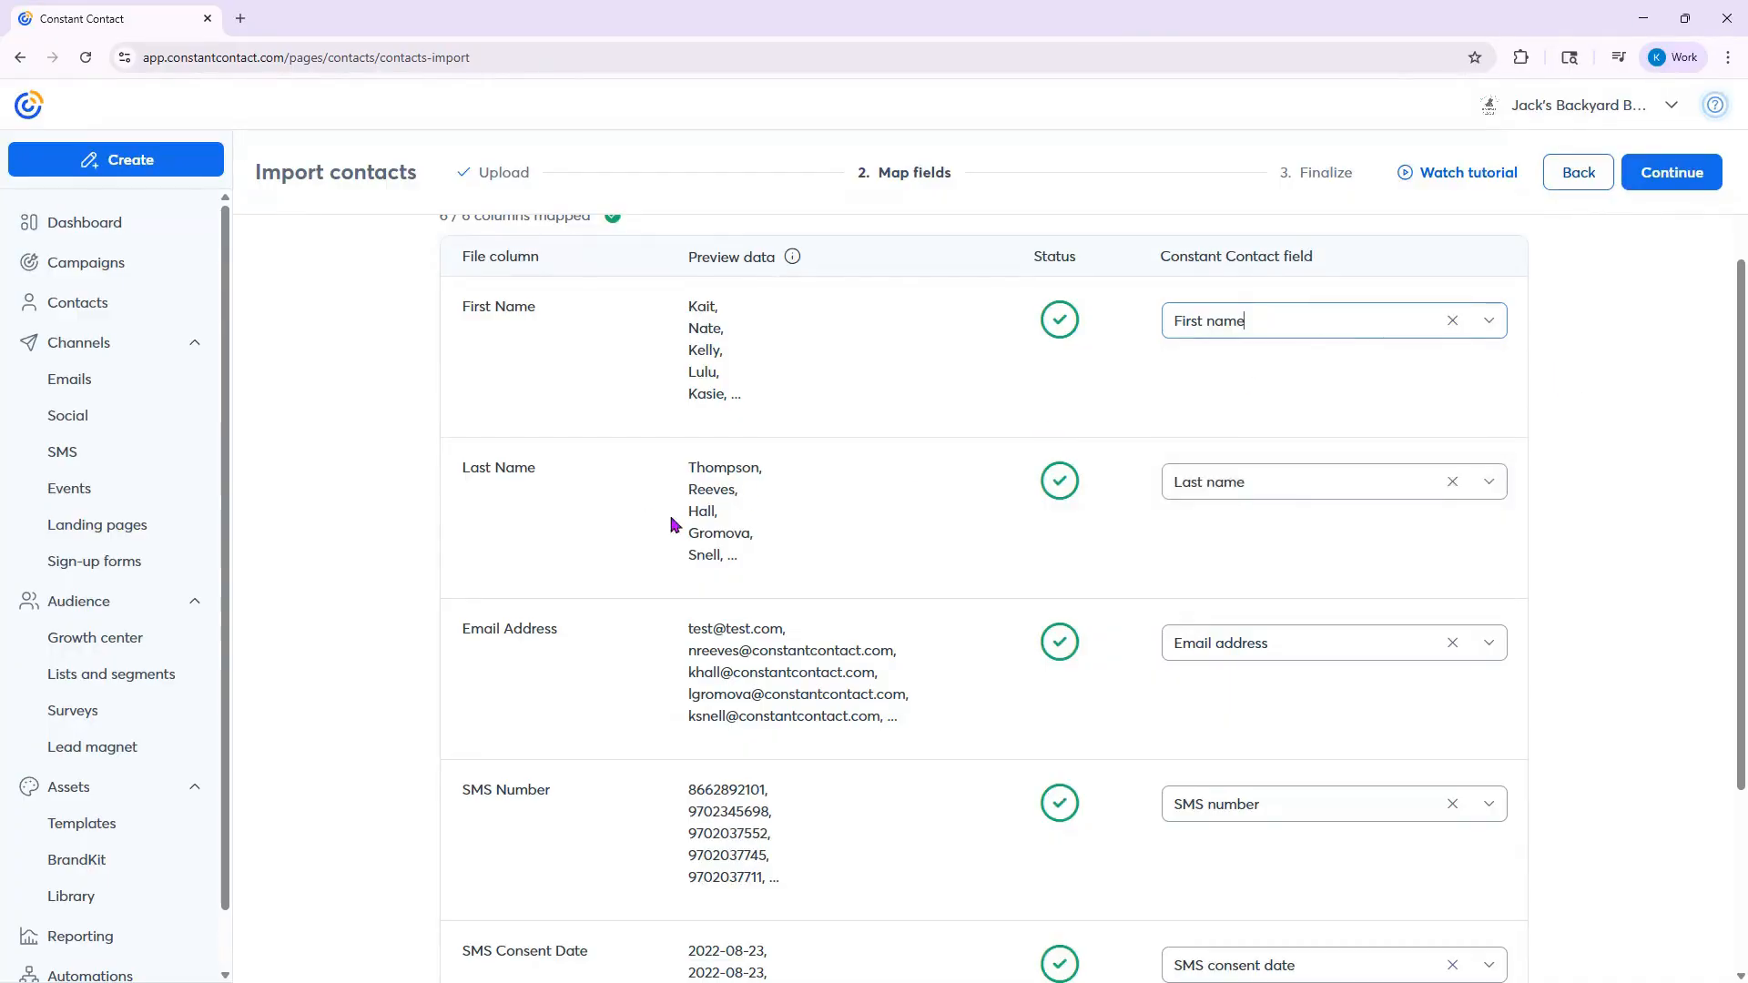
{"action": "scroll", "coordinate": [1280, 680], "scroll_direction": "down", "scroll_amount": 3}
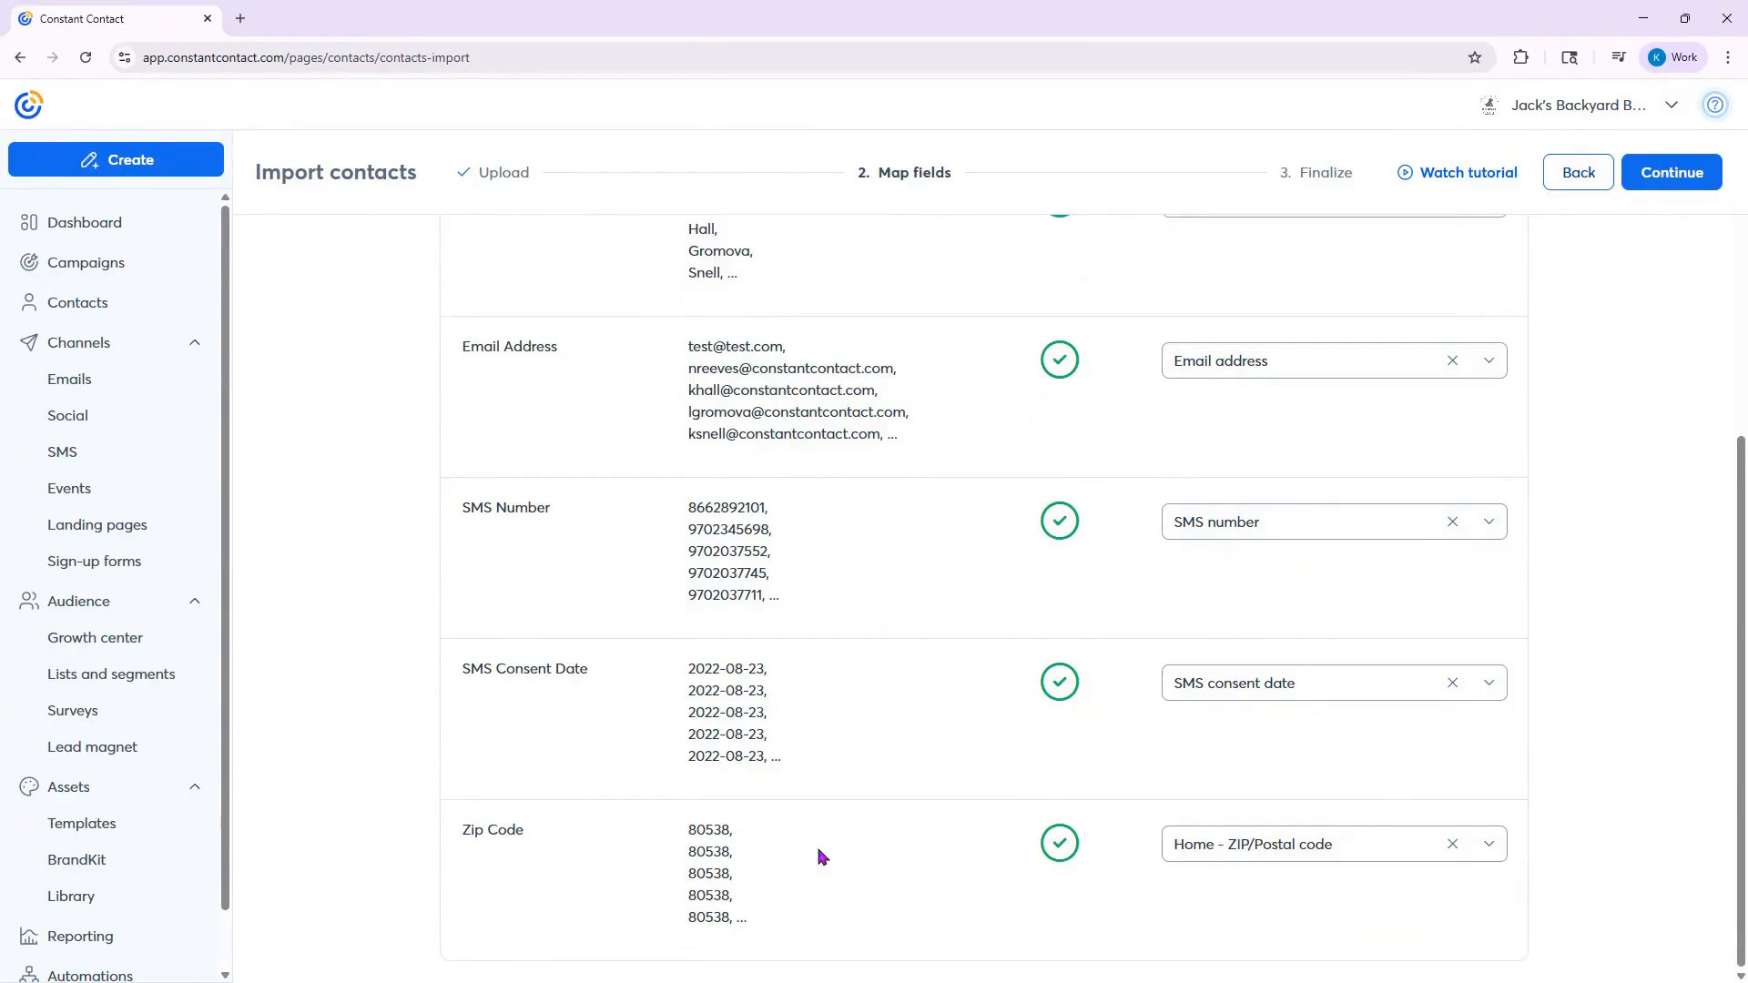
{"action": "left_click", "coordinate": [1672, 173]}
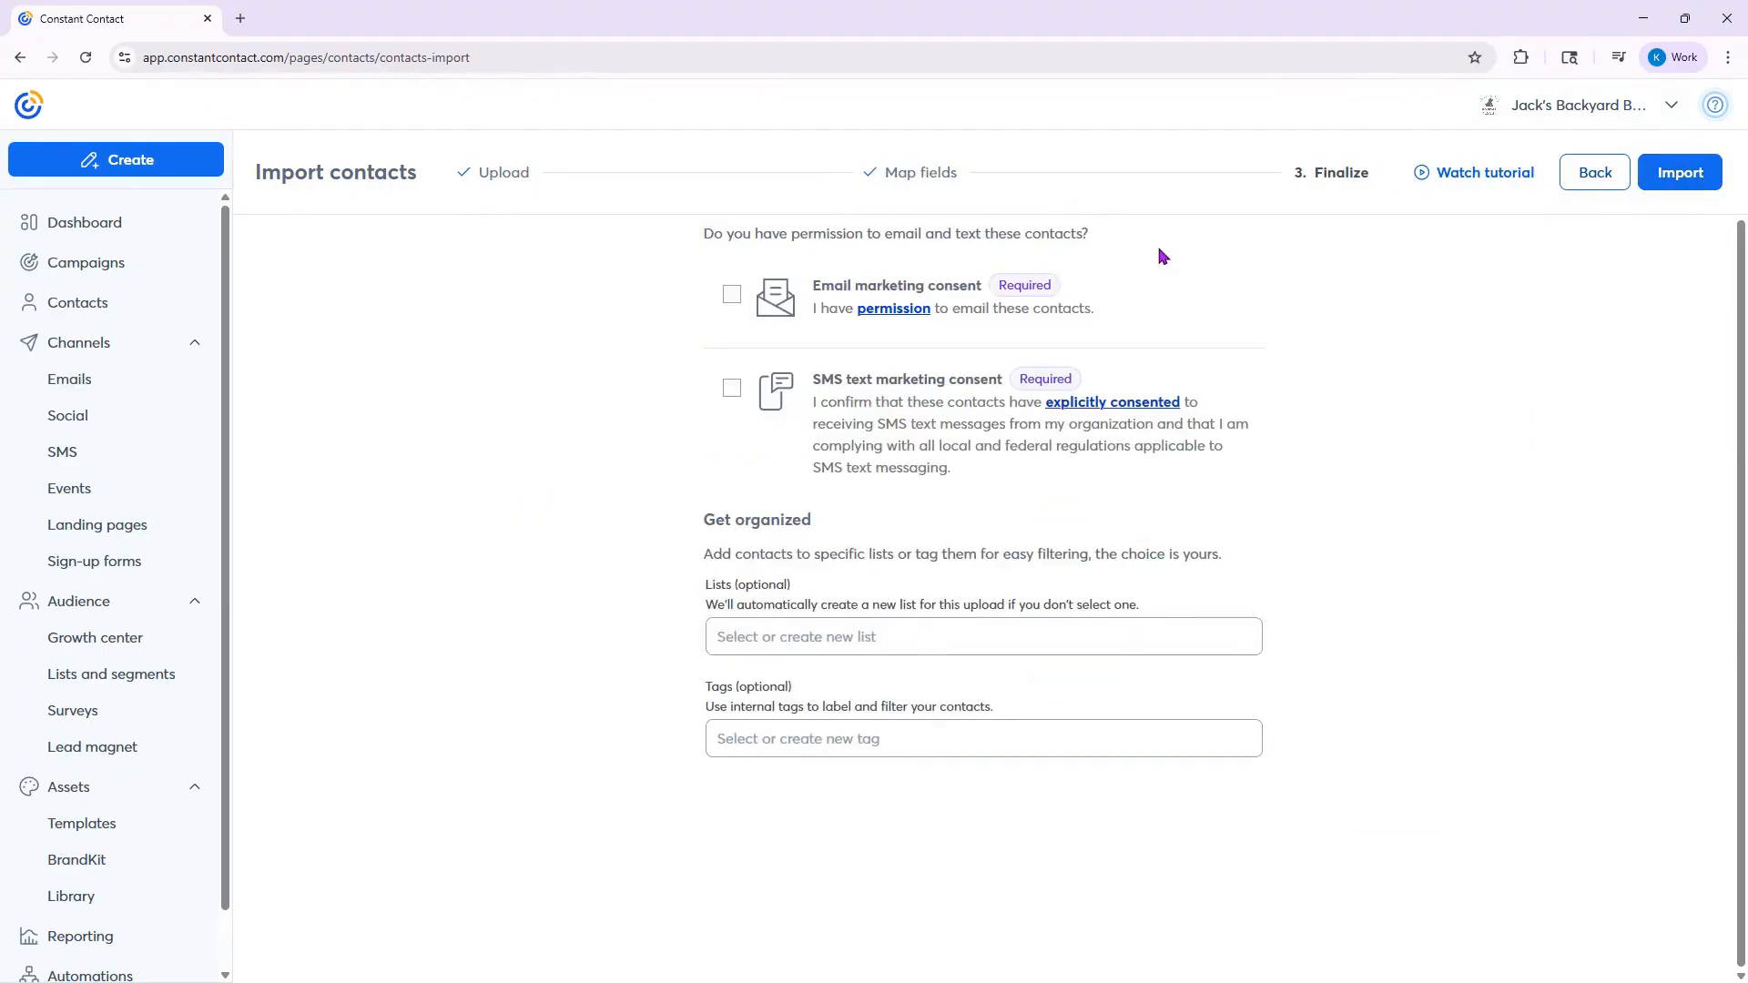
- Confirm email and SMS text marketing consent, assign the contacts to SMS List and run the import
{"action": "left_click", "coordinate": [733, 295]}
{"action": "left_click", "coordinate": [733, 386]}
{"action": "left_click", "coordinate": [822, 649]}
{"action": "scroll", "coordinate": [842, 710], "scroll_direction": "down", "scroll_amount": 3}
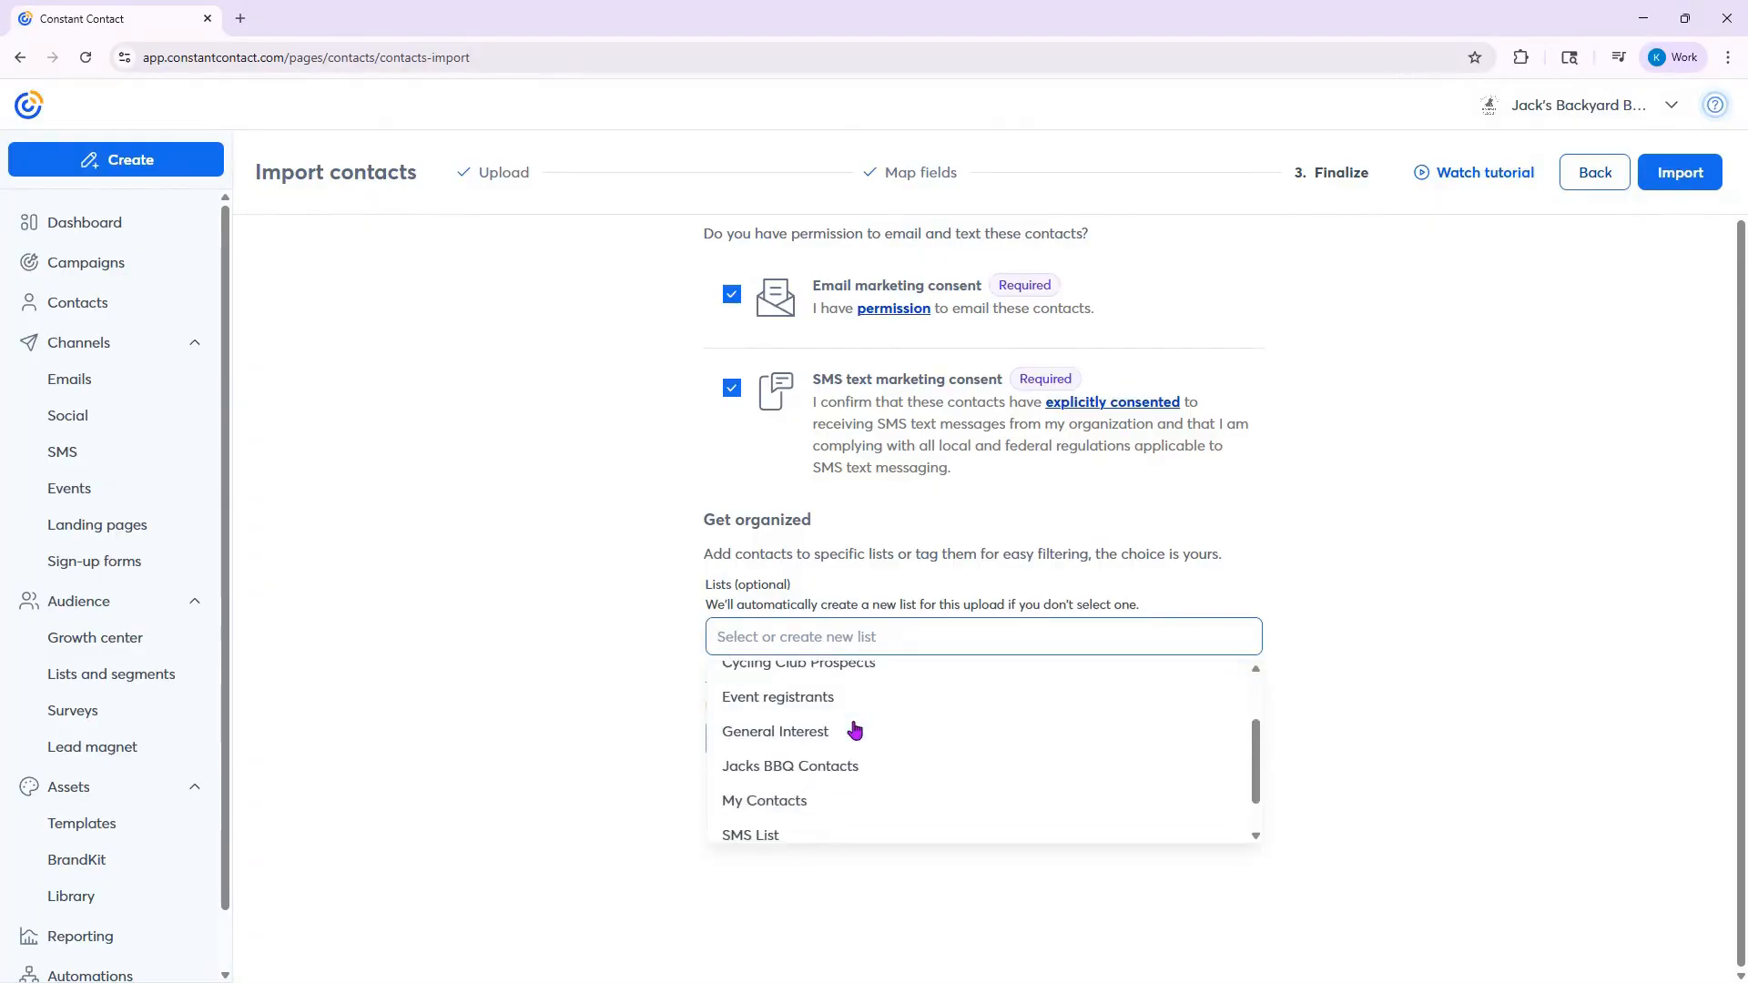
{"action": "left_click", "coordinate": [789, 799]}
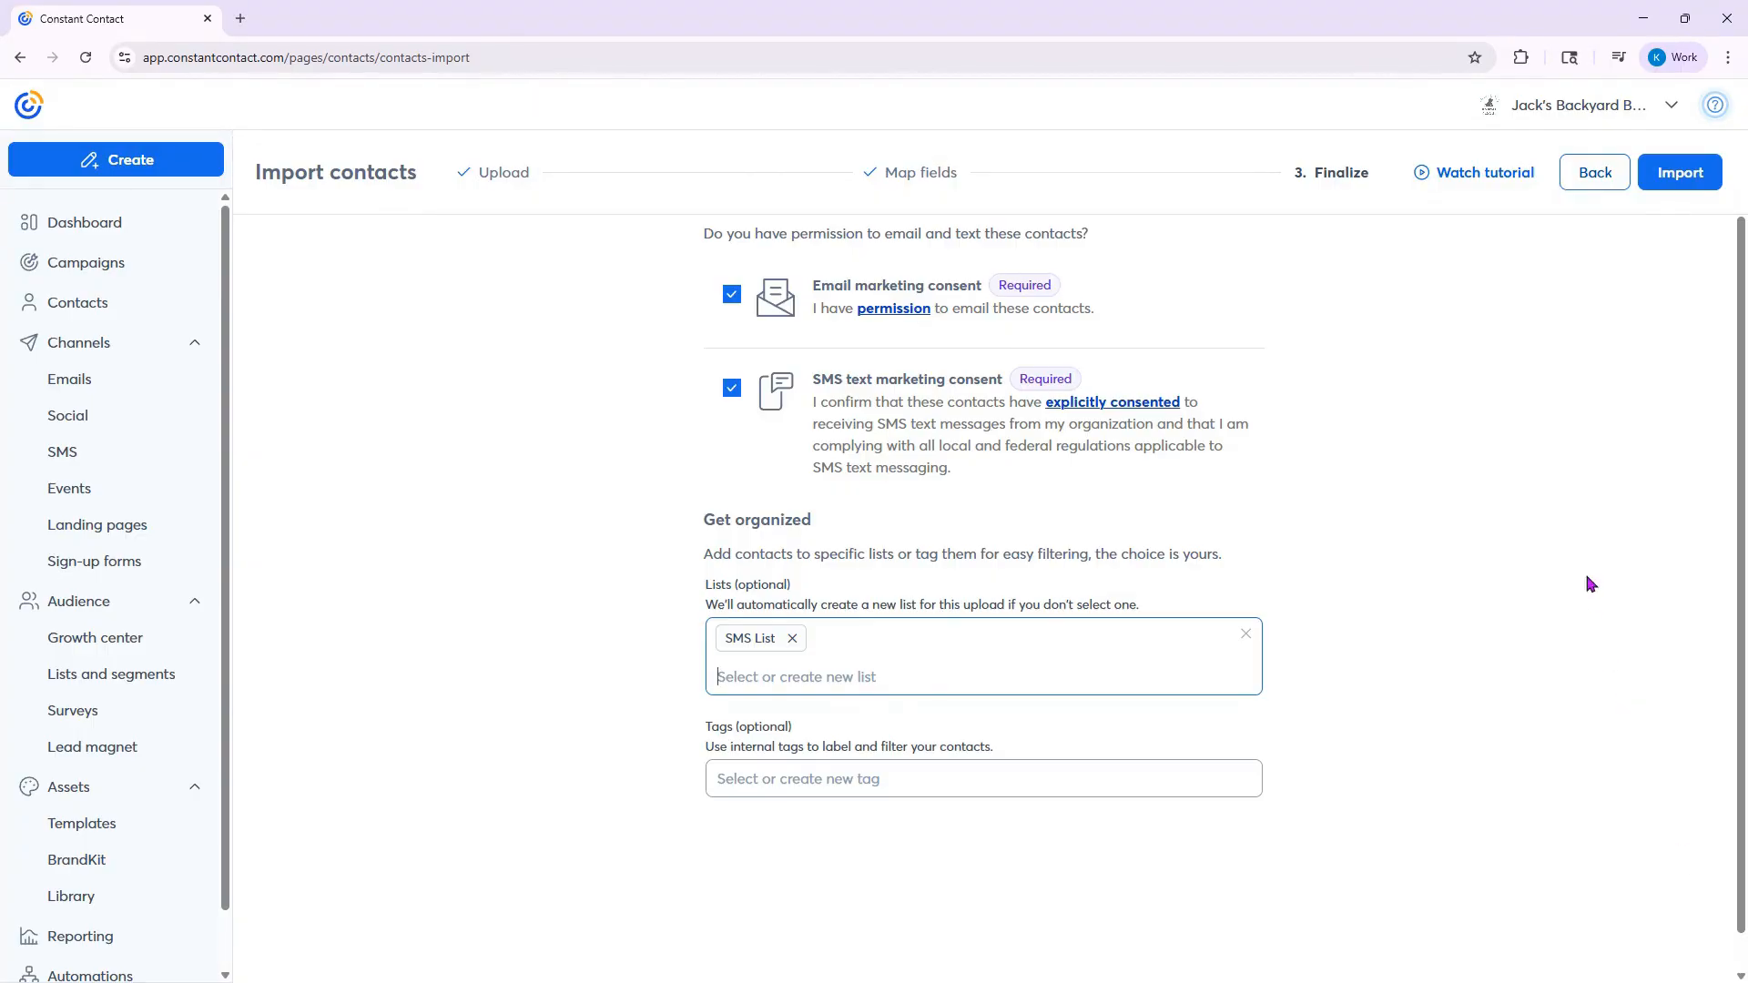
{"action": "left_click", "coordinate": [1678, 177]}
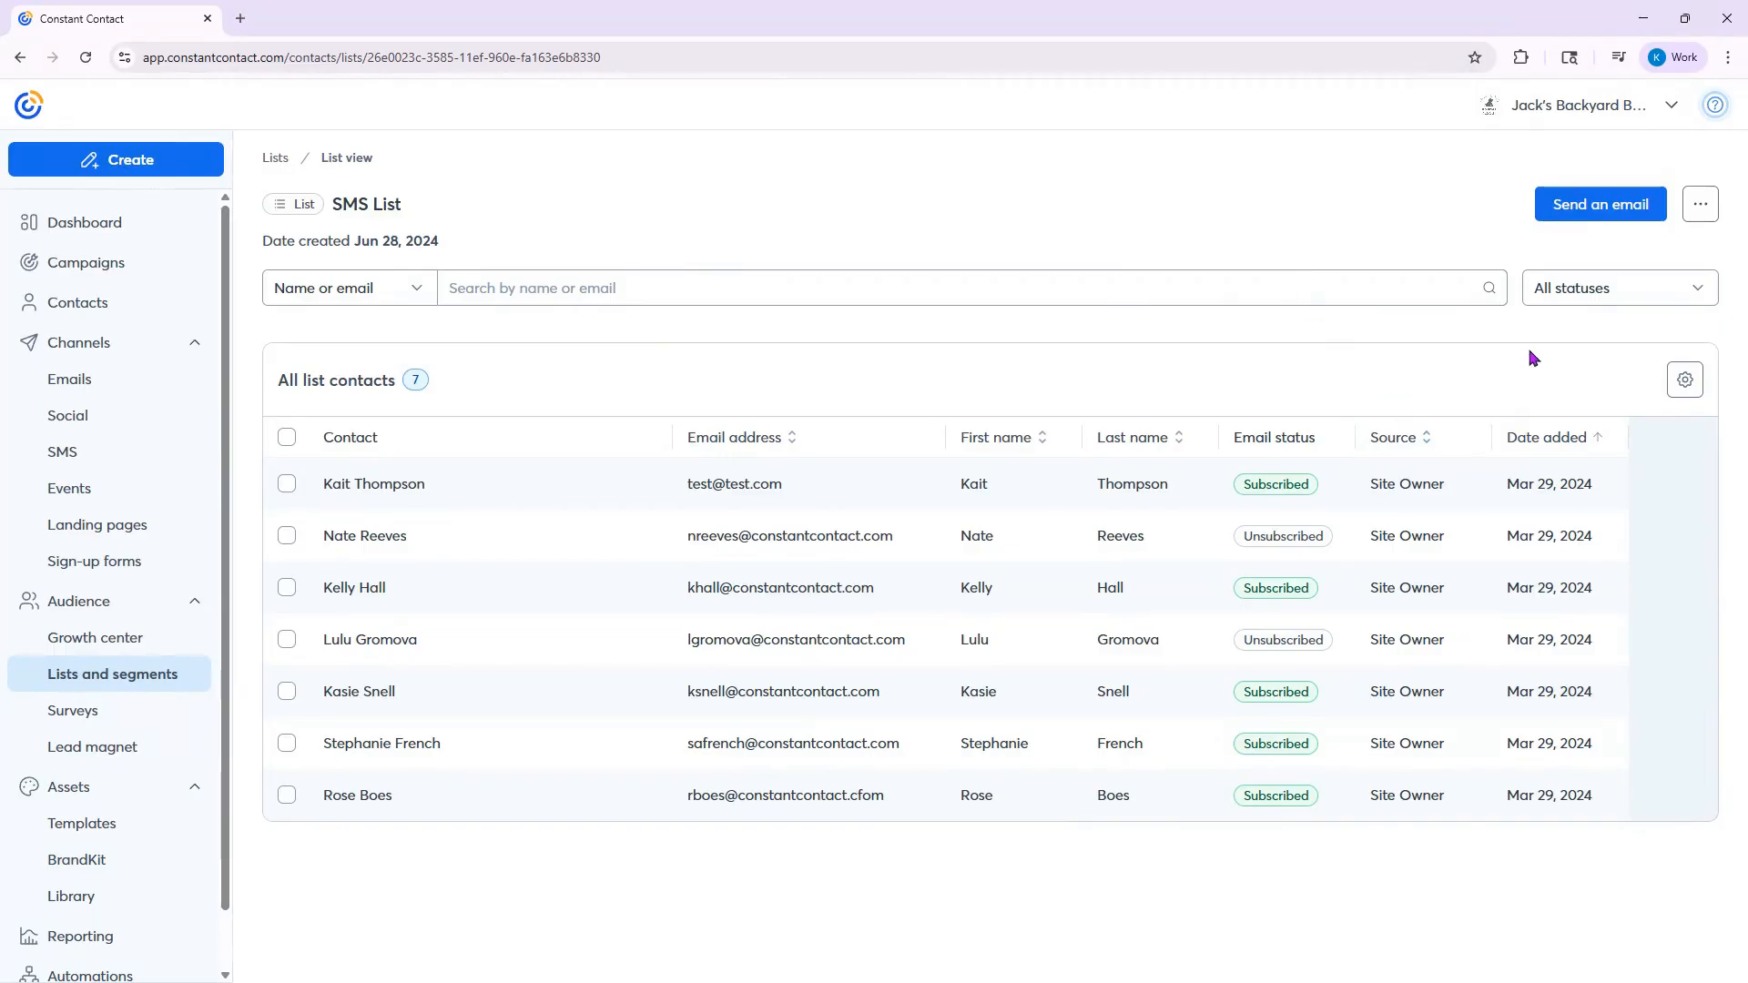
- Add the SMS number and SMS status columns to SMS List's contact table through its table settings
{"action": "left_click", "coordinate": [1686, 382]}
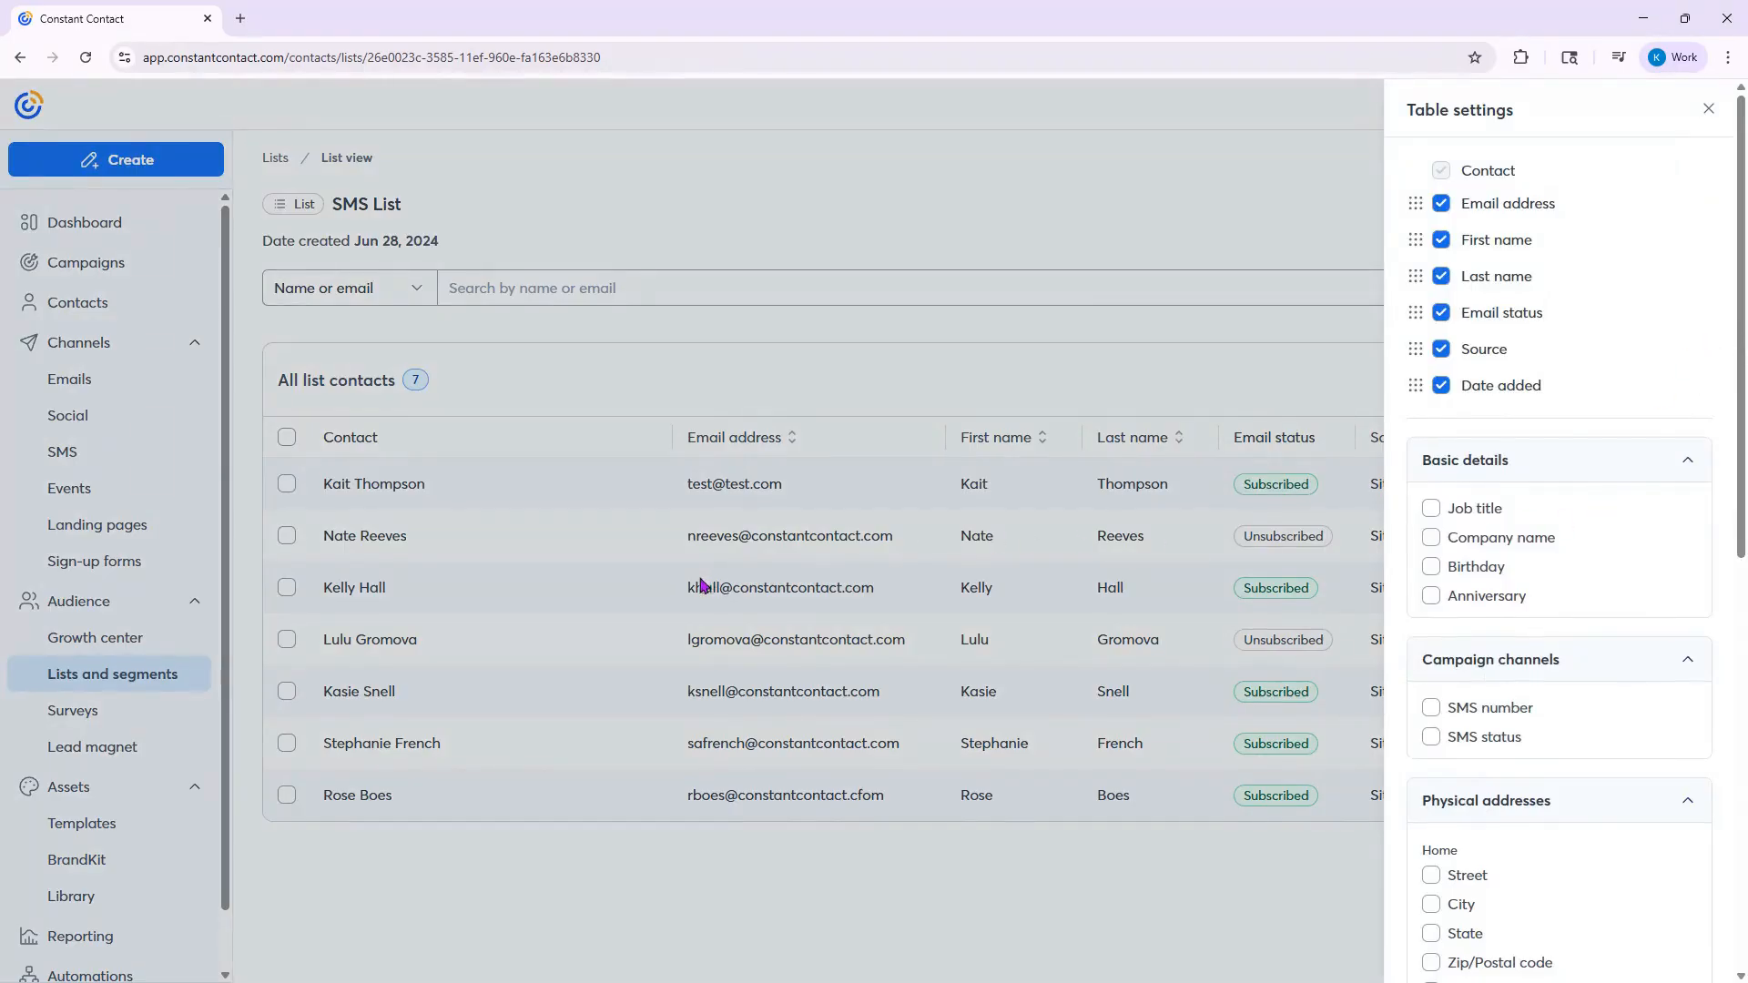
{"action": "scroll", "coordinate": [1580, 662], "scroll_direction": "down", "scroll_amount": 2}
{"action": "scroll", "coordinate": [1582, 662], "scroll_direction": "down", "scroll_amount": 4}
{"action": "scroll", "coordinate": [1585, 662], "scroll_direction": "up", "scroll_amount": 2}
{"action": "scroll", "coordinate": [1586, 662], "scroll_direction": "up", "scroll_amount": 3}
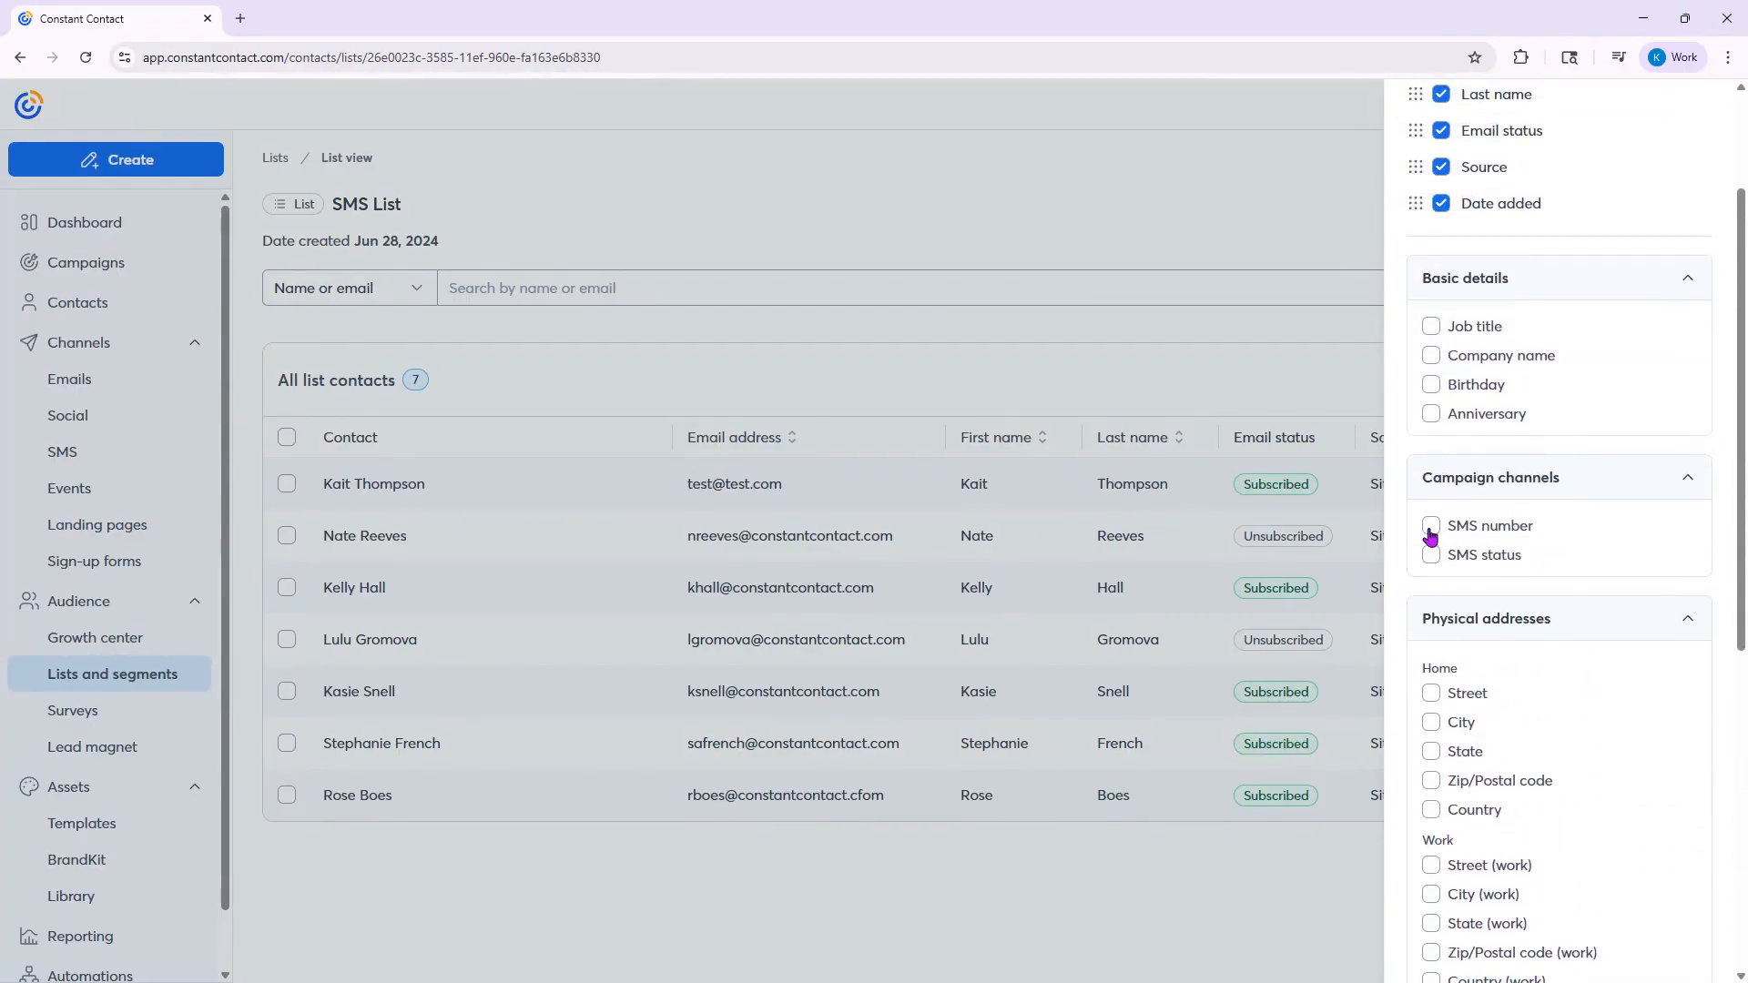
{"action": "left_click", "coordinate": [1430, 529]}
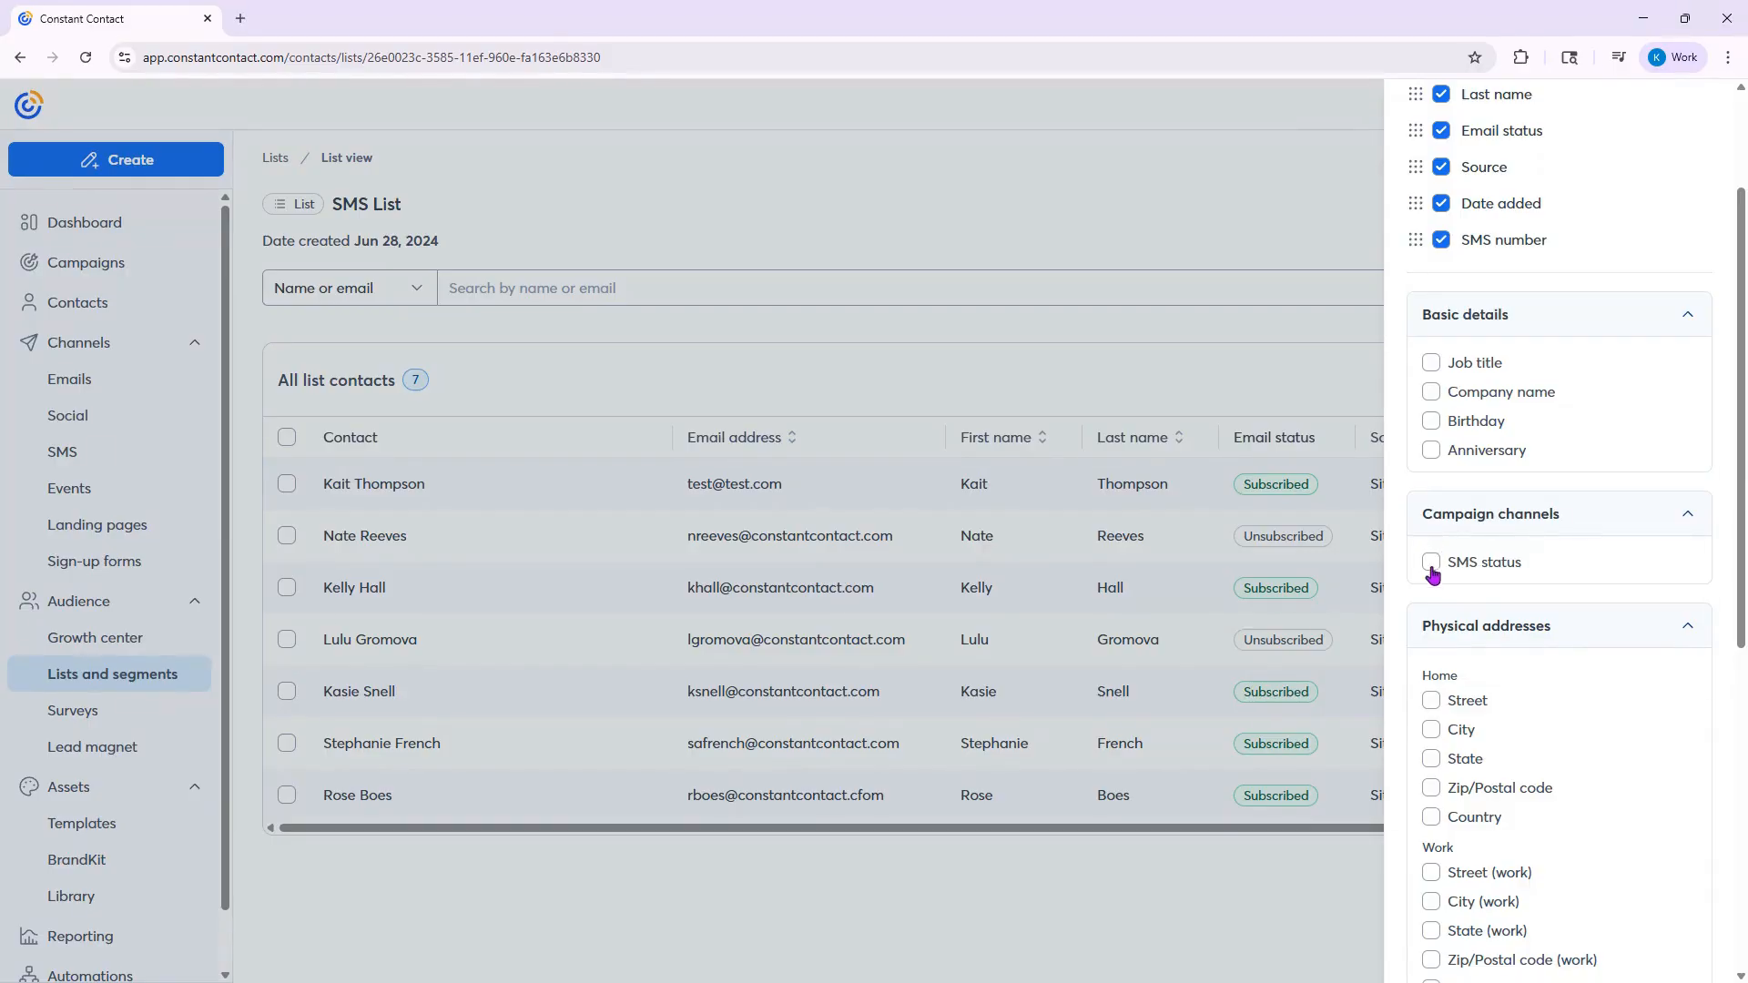
{"action": "left_click", "coordinate": [1432, 568]}
{"action": "scroll", "coordinate": [1684, 519], "scroll_direction": "up", "scroll_amount": 2}
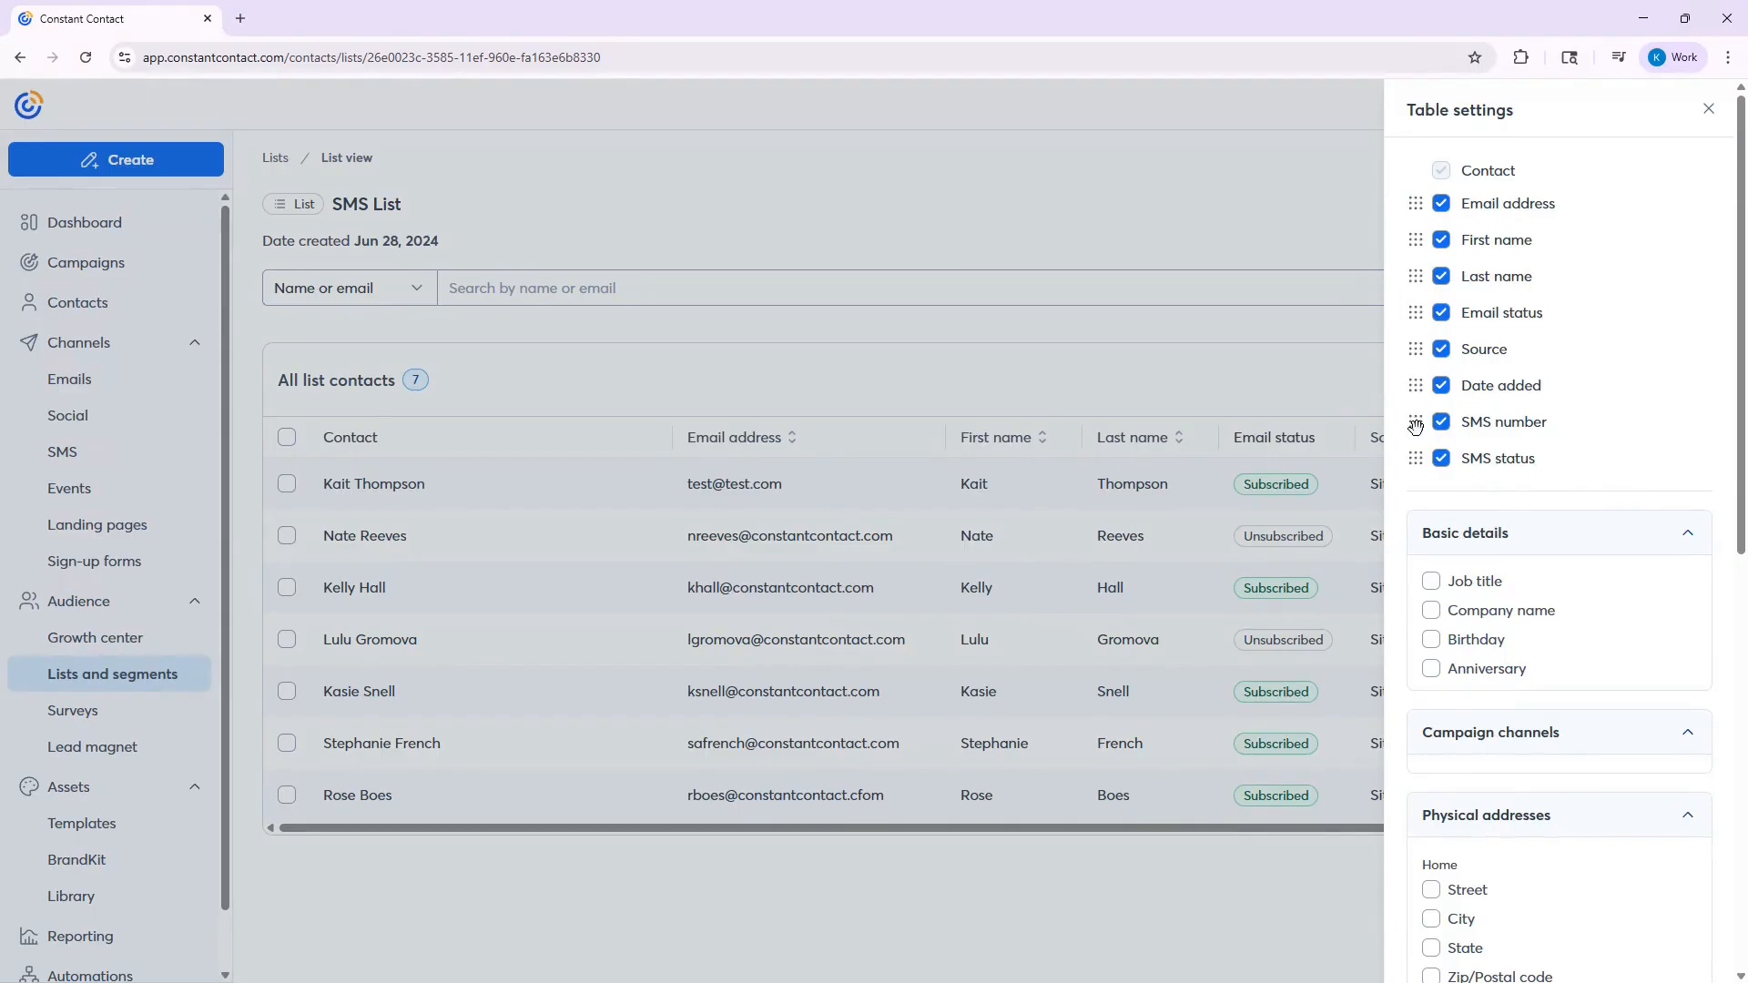
- Place the SMS number column directly after Email address, close the table settings and compare the contacts' email and SMS statuses
{"action": "left_click_drag", "start_coordinate": [1416, 422], "coordinate": [1416, 240]}
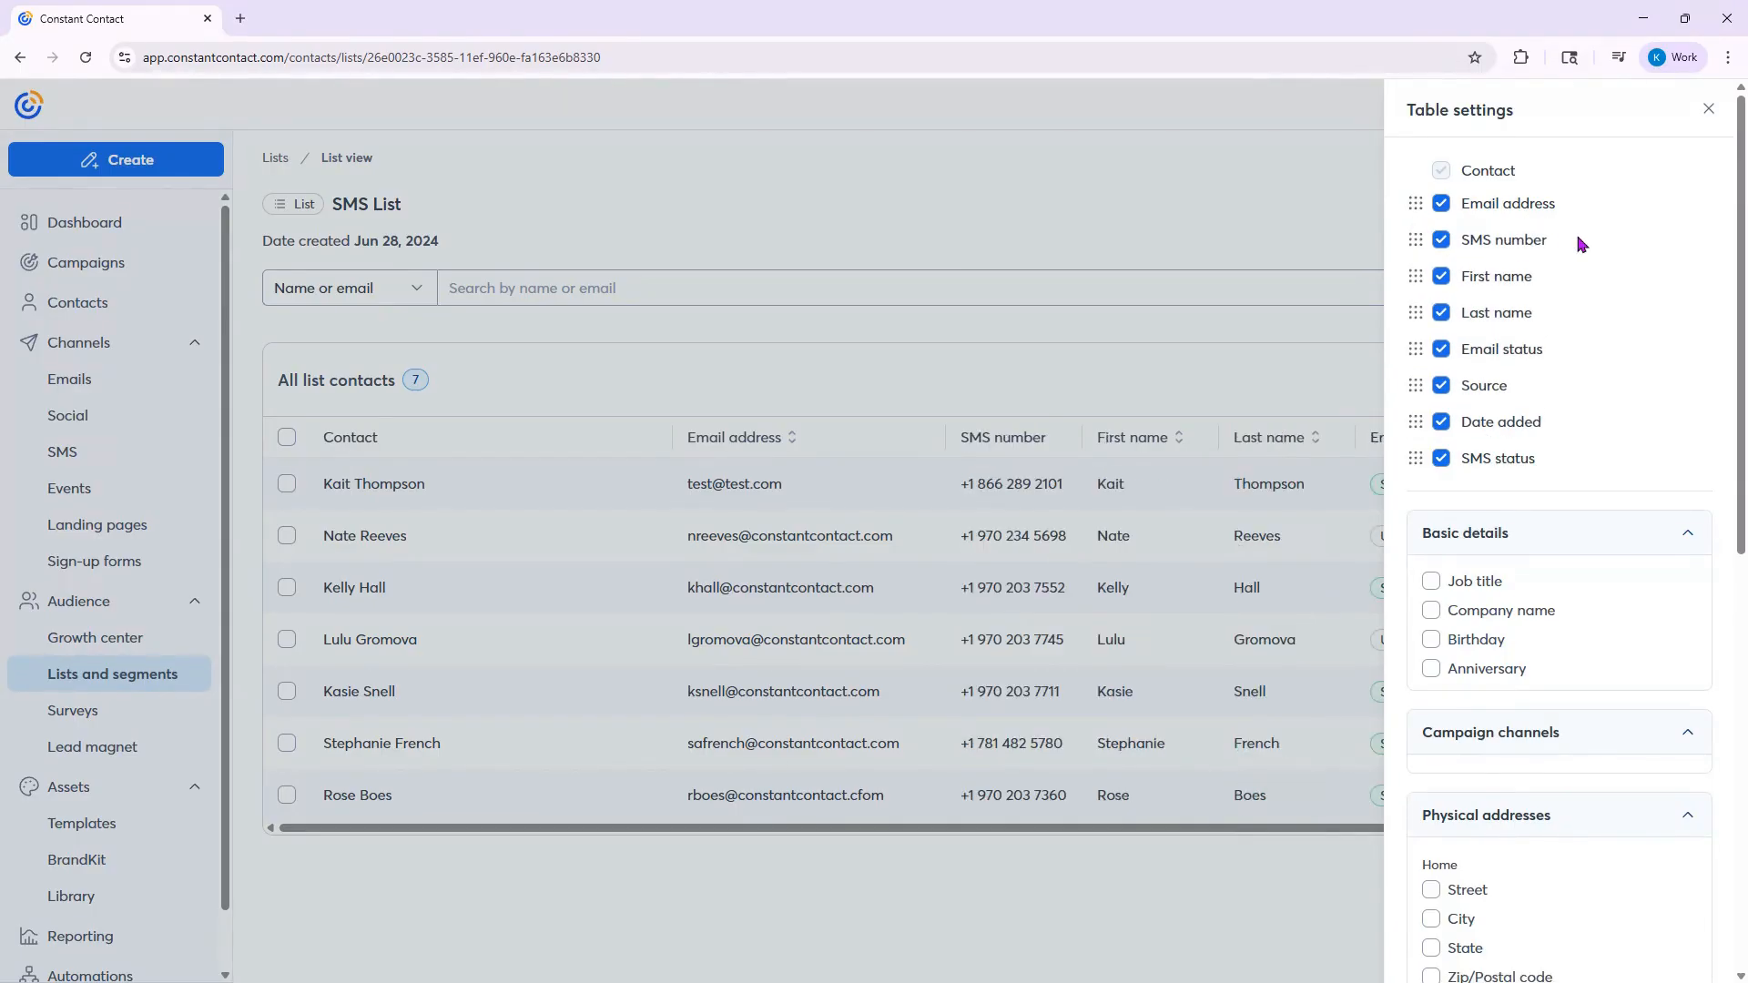
{"action": "left_click", "coordinate": [1708, 109]}
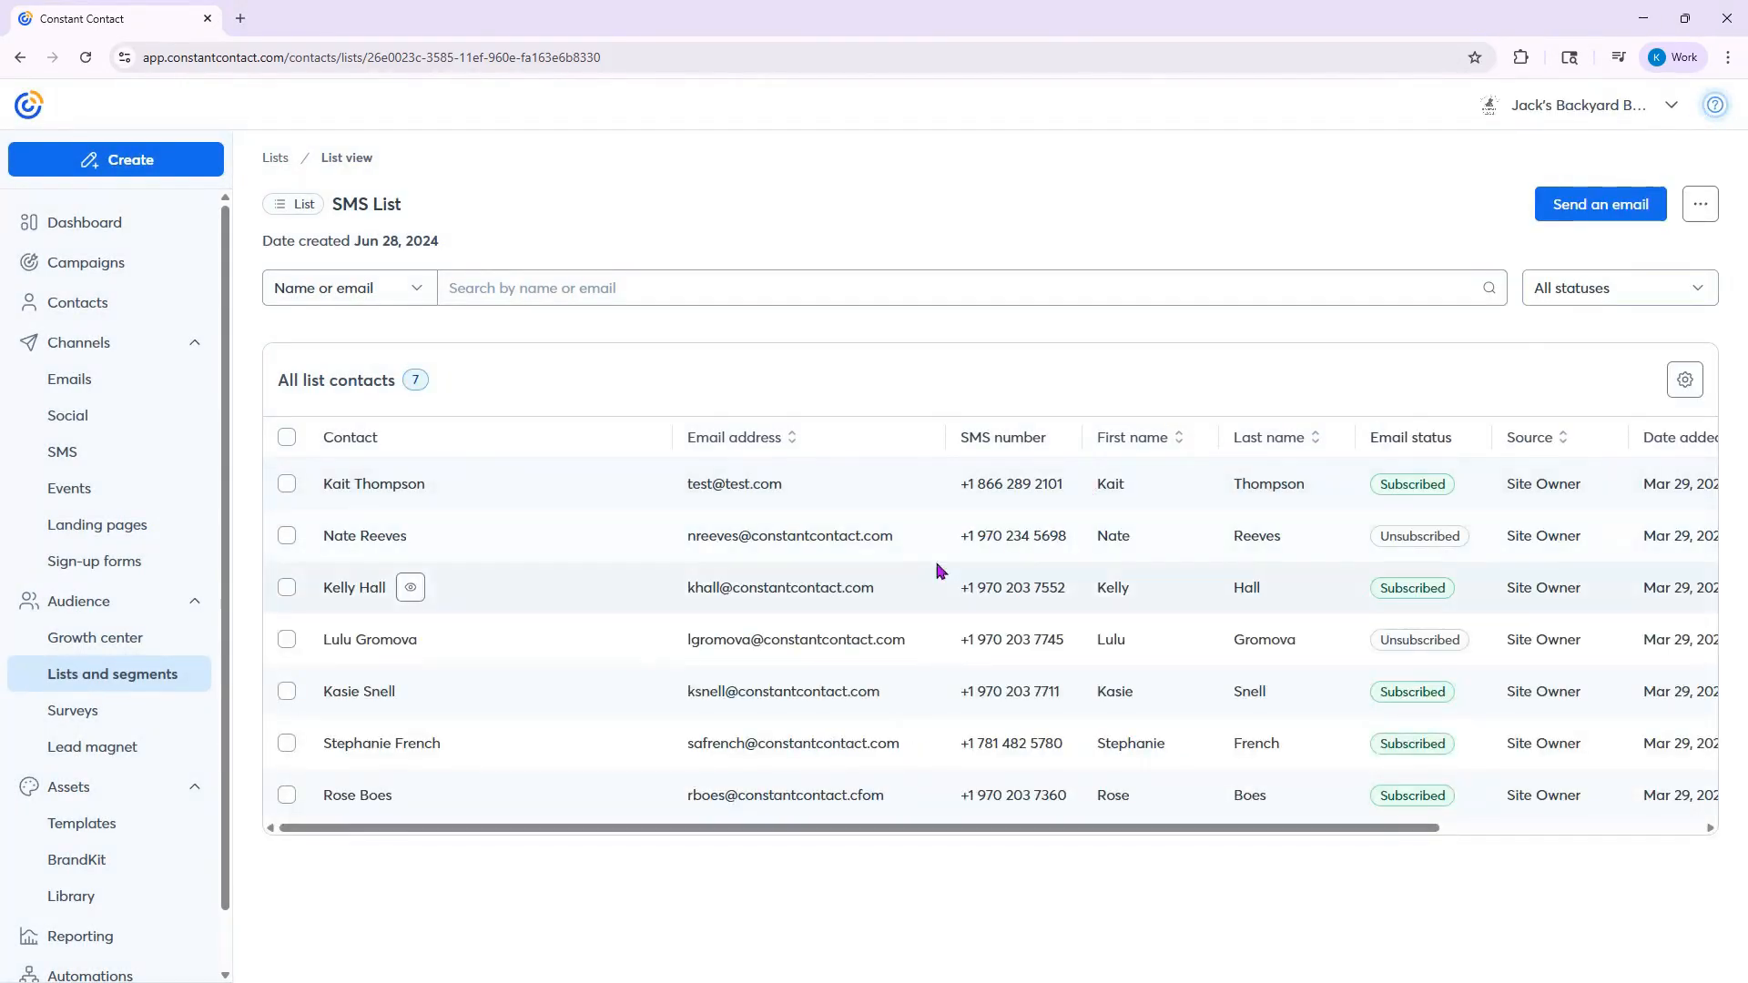
{"action": "left_click_drag", "start_coordinate": [1202, 831], "coordinate": [1463, 788]}
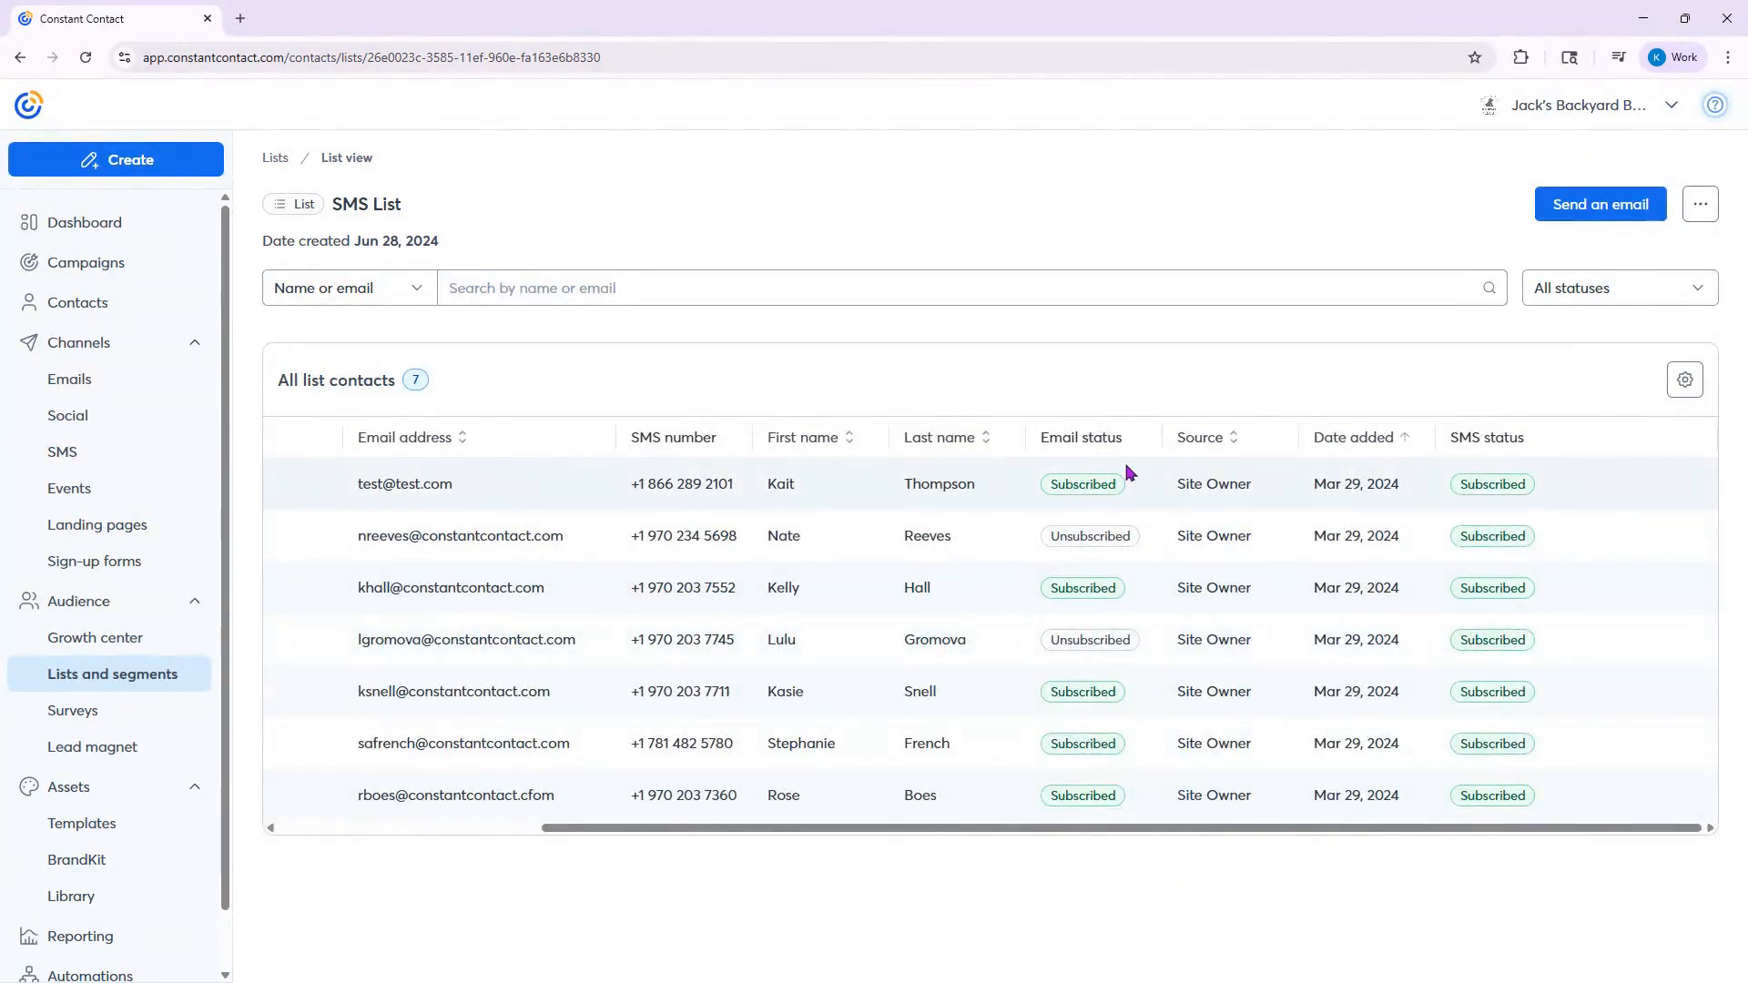
{"action": "left_click_drag", "start_coordinate": [1417, 830], "coordinate": [1353, 831]}
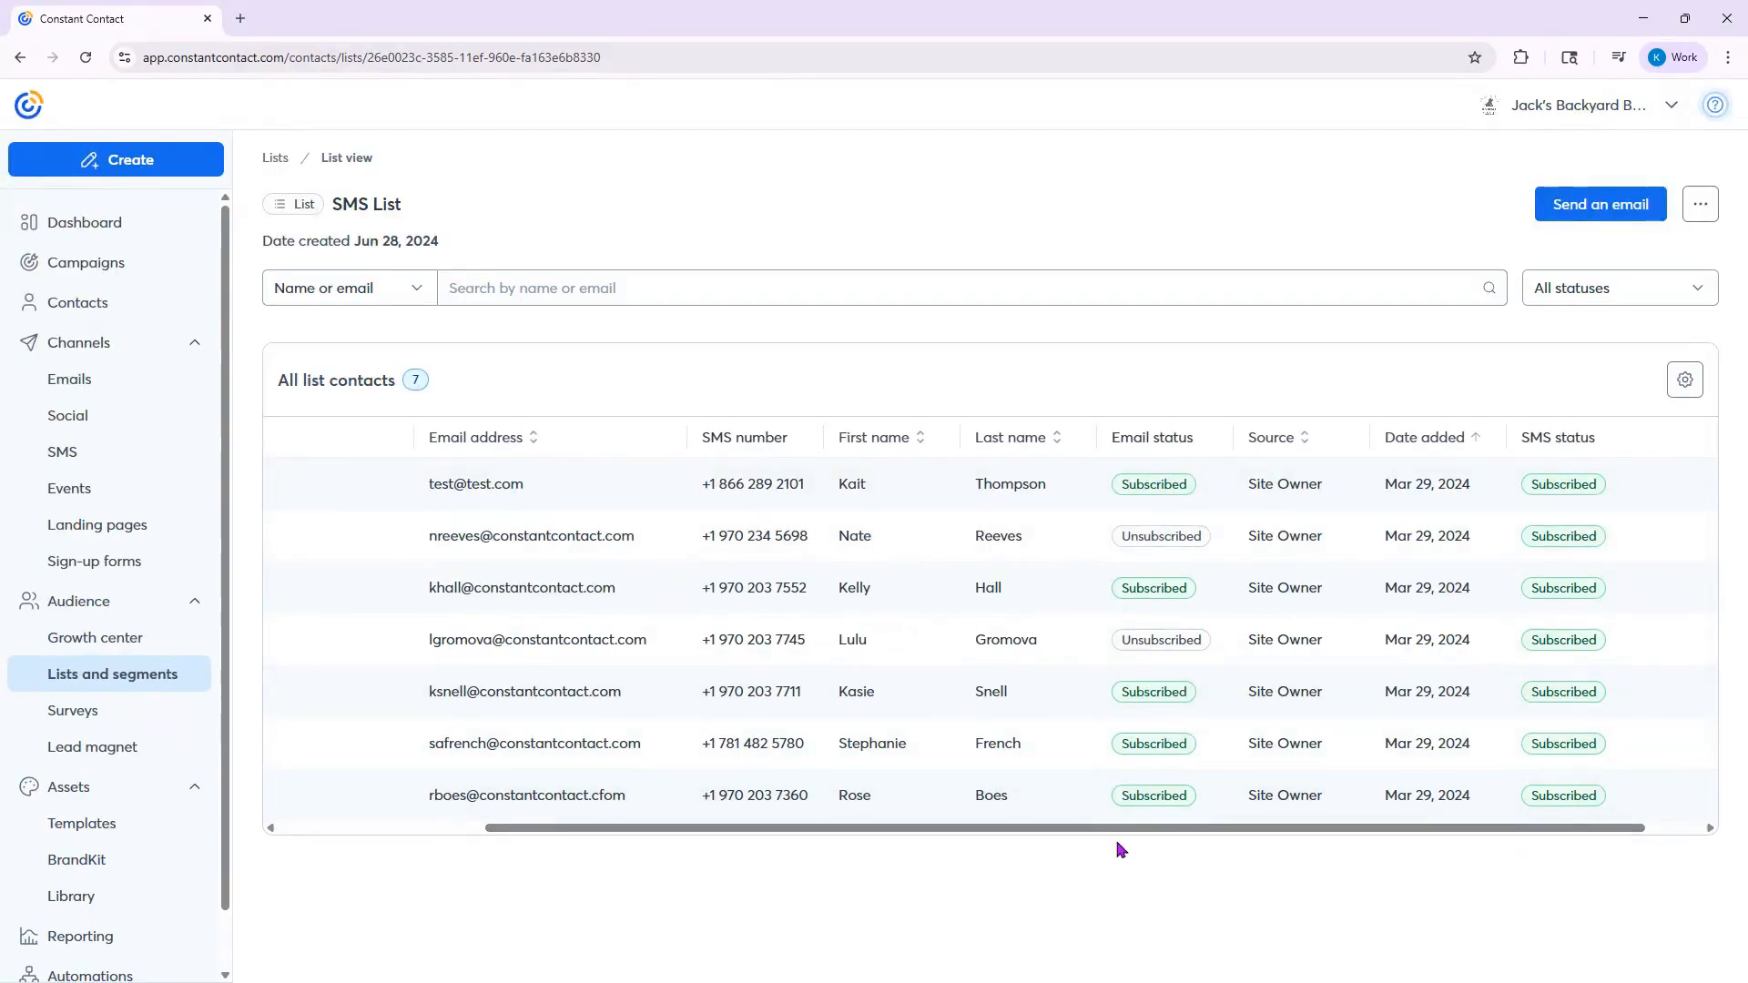
{"action": "left_click_drag", "start_coordinate": [1112, 831], "coordinate": [702, 832]}
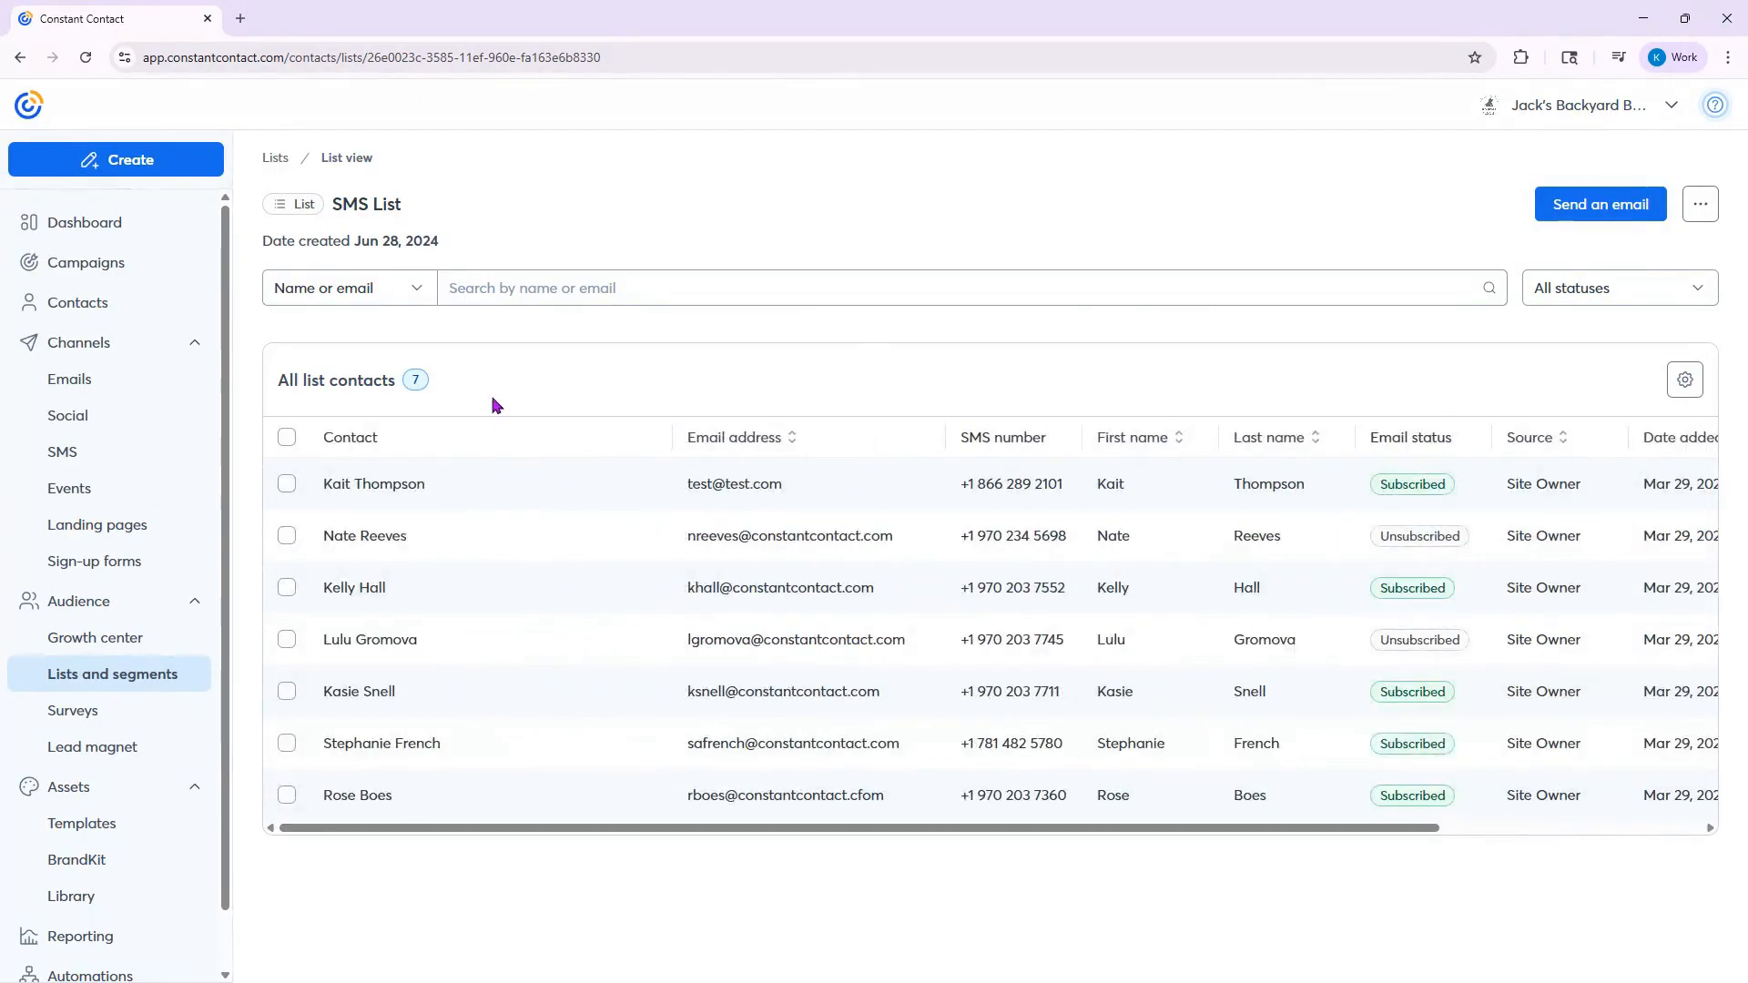
- Filter SMS List by Subscribed • Confirmed, switch the filter to All subscribed and look over the contacts
{"action": "left_click", "coordinate": [1574, 293]}
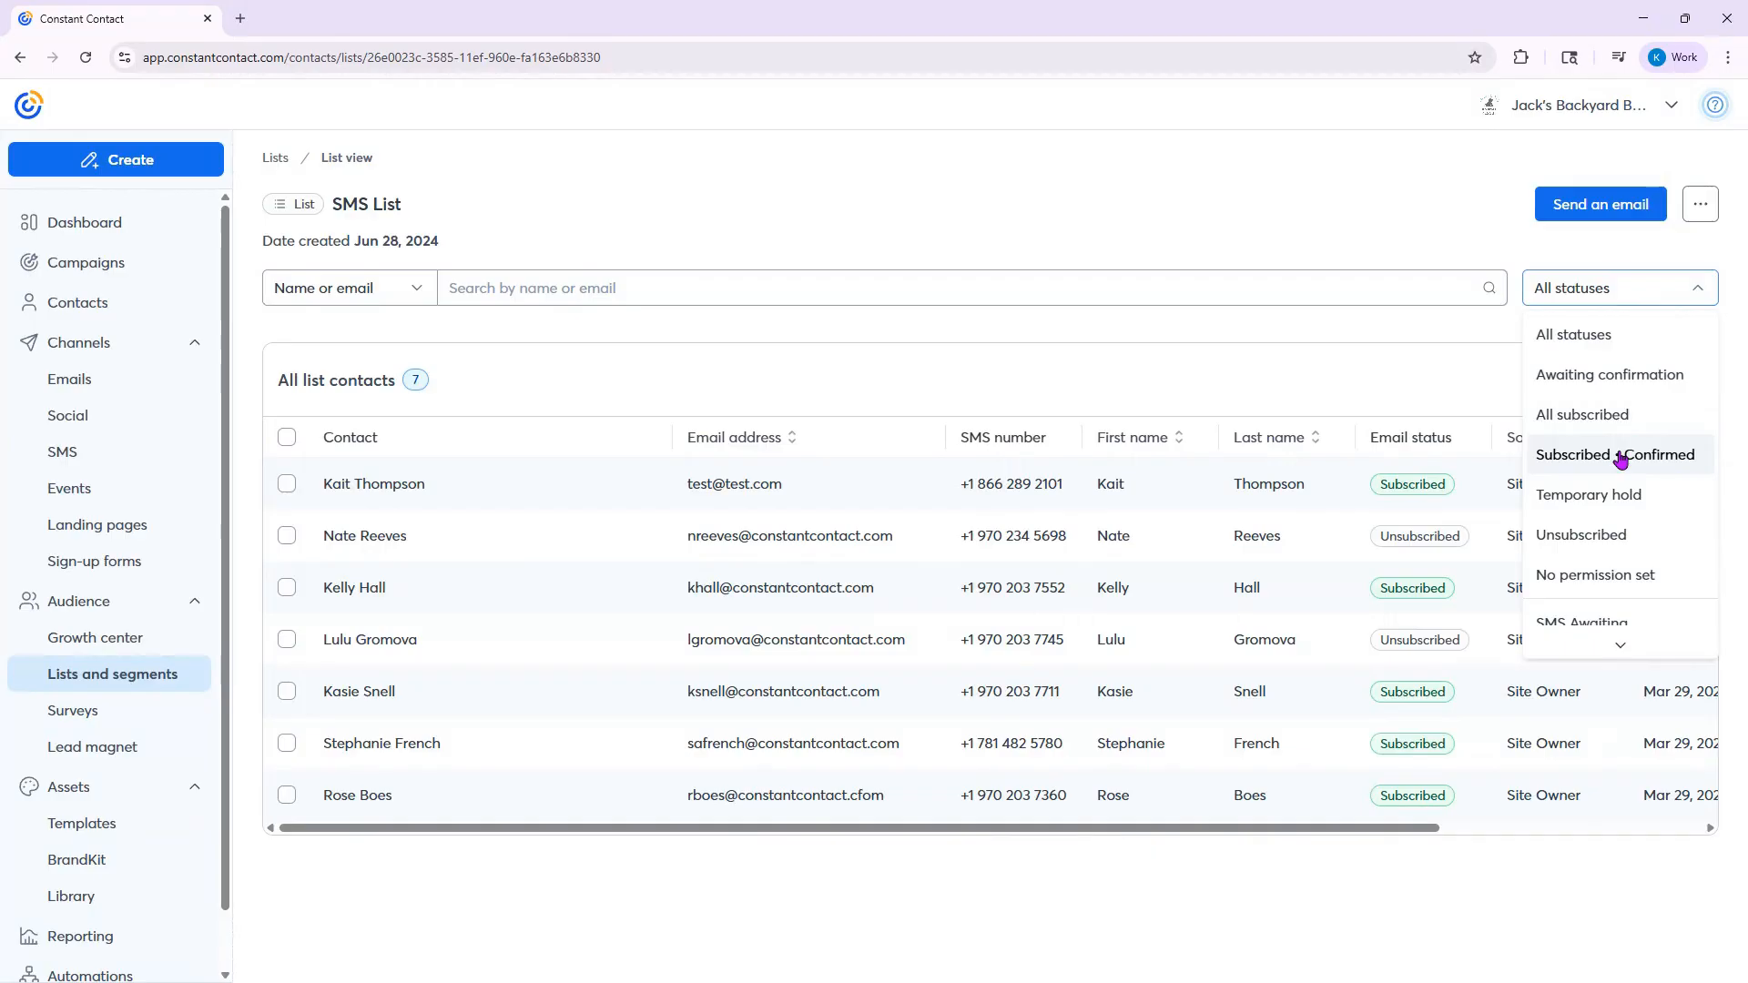
{"action": "left_click", "coordinate": [1620, 458]}
{"action": "left_click", "coordinate": [1602, 289]}
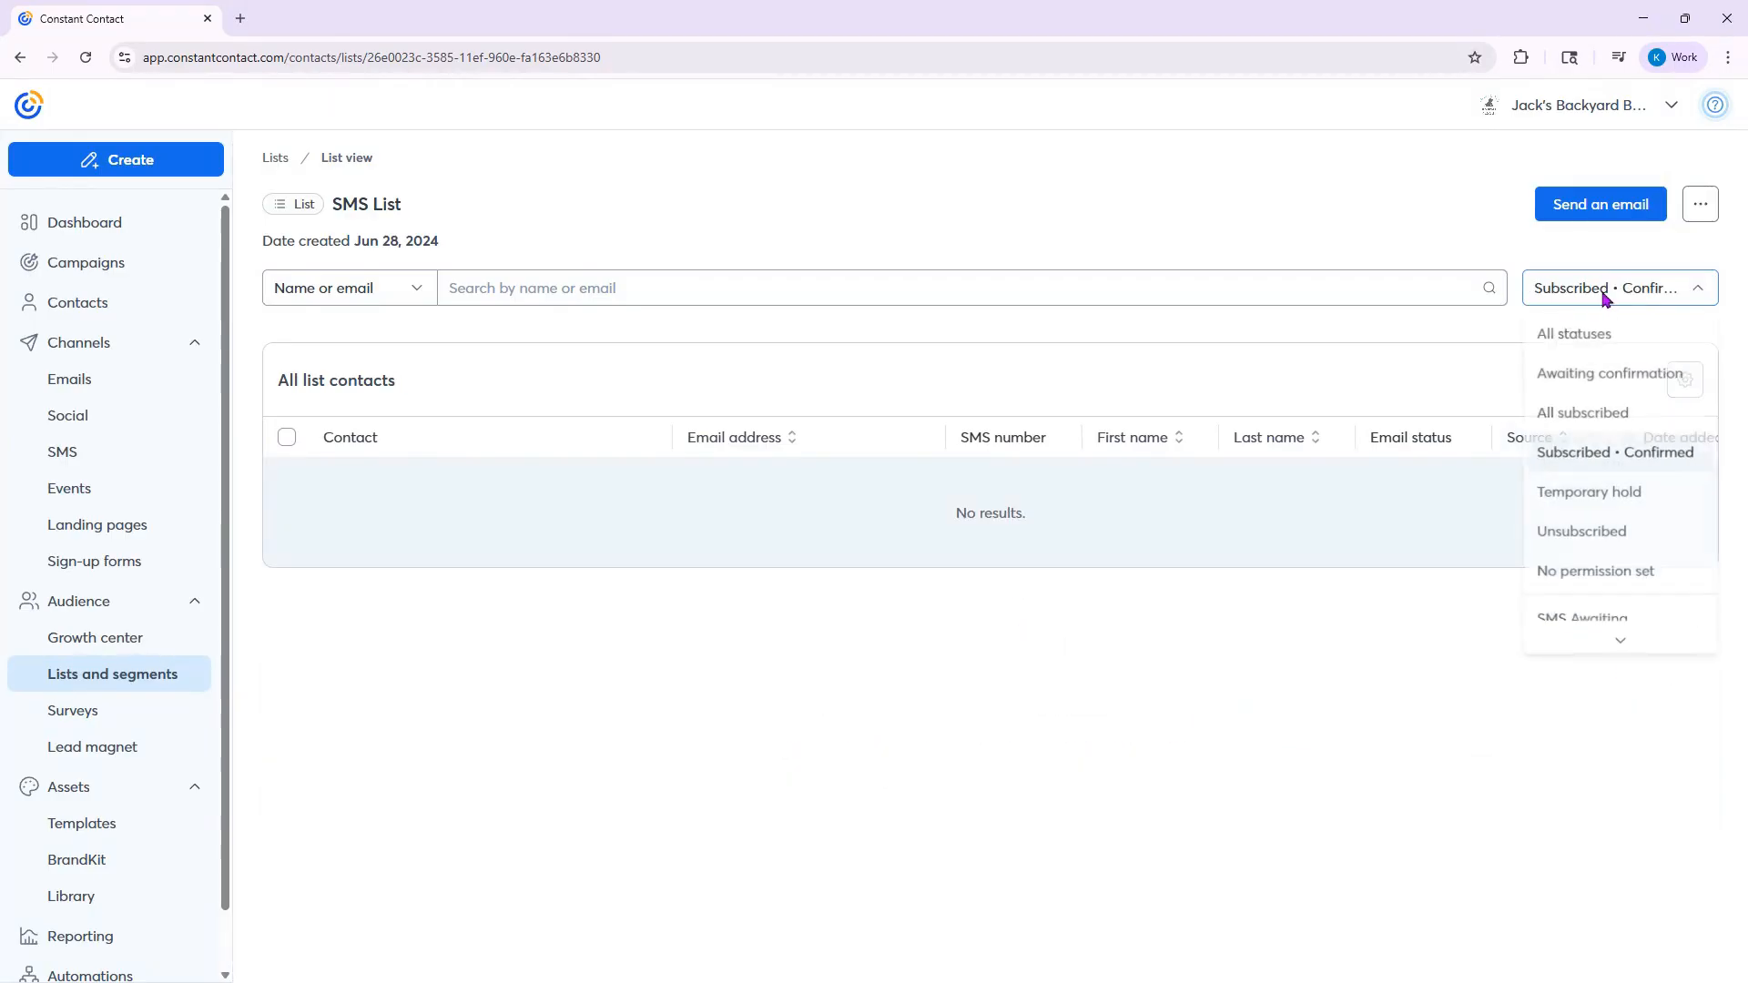
{"action": "left_click", "coordinate": [1620, 419]}
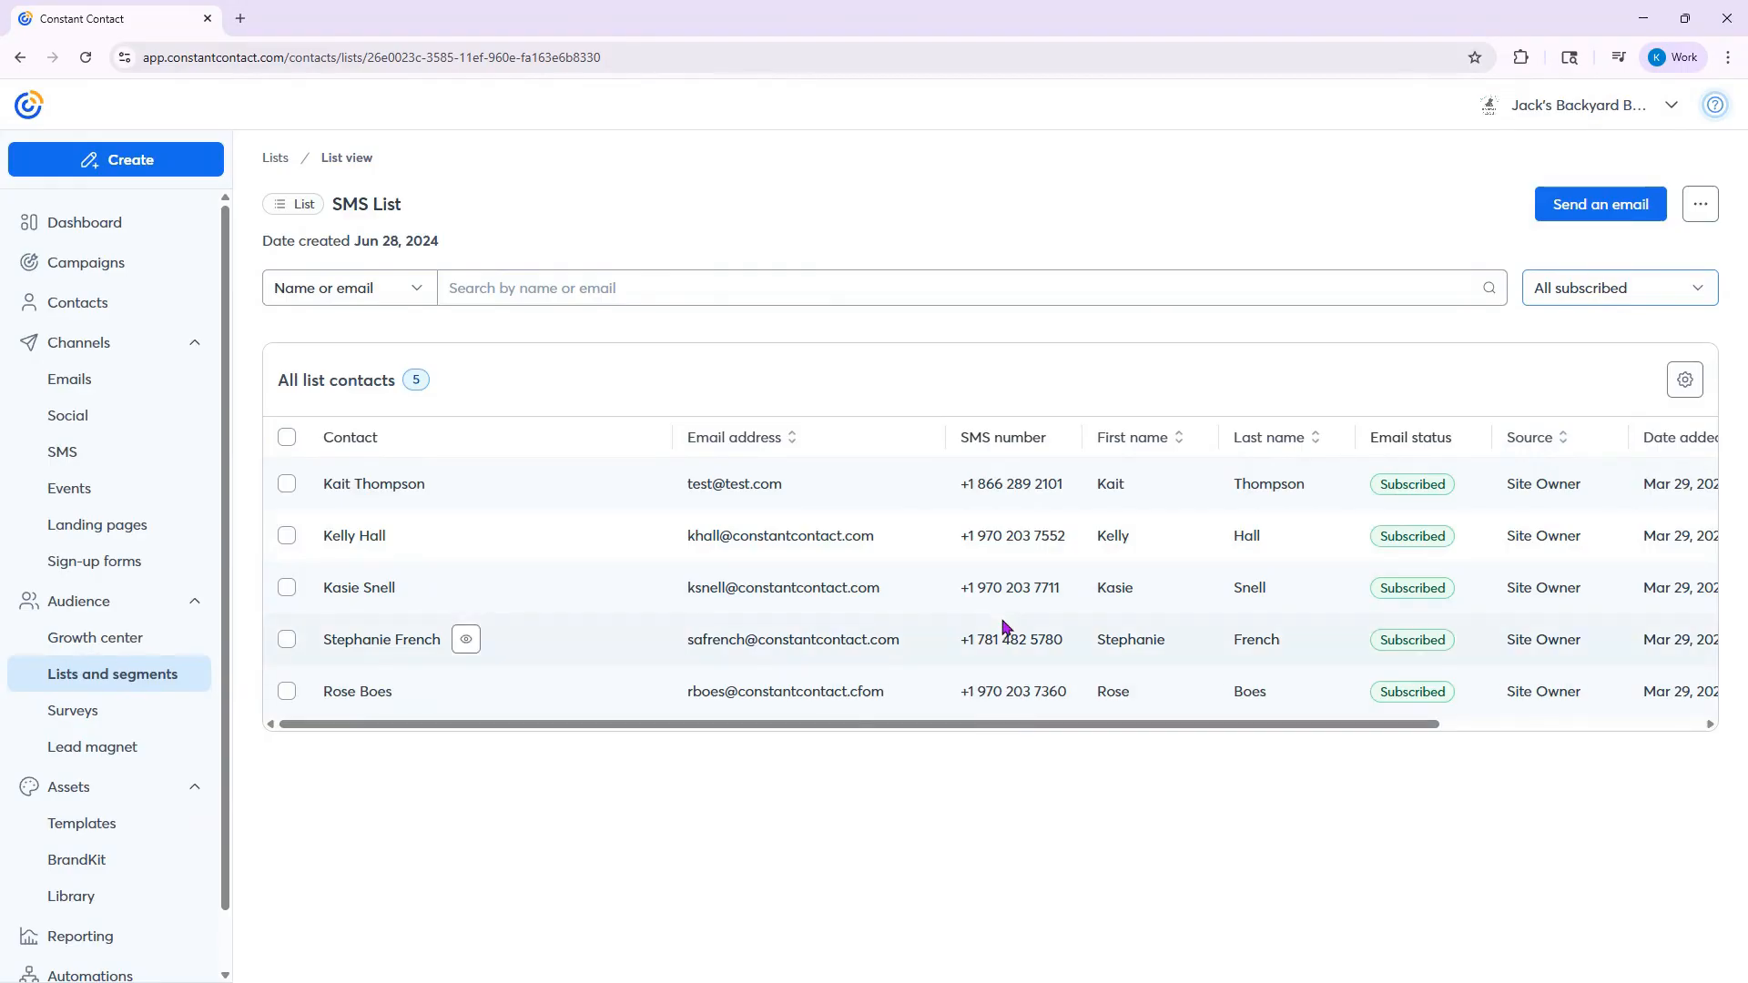
{"action": "left_click_drag", "start_coordinate": [1123, 726], "coordinate": [850, 711]}
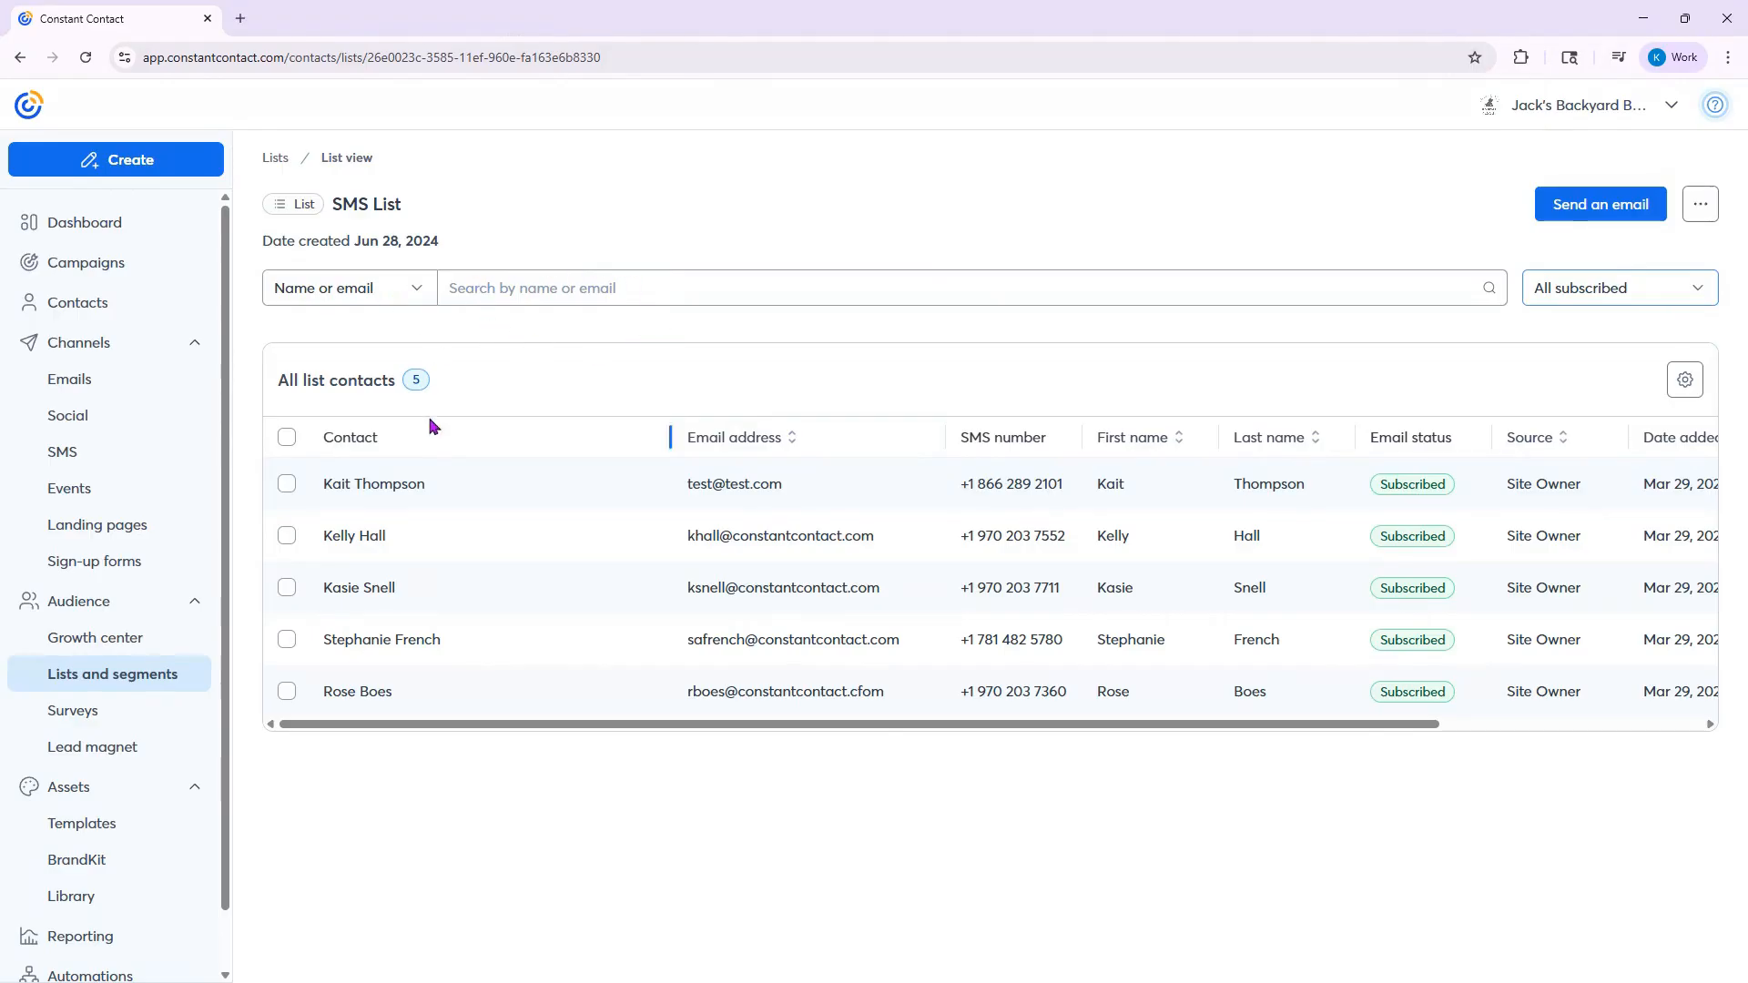
- Open the first contact's profile from SMS List and examine the basic details, campaign channels, tags and custom fields
{"action": "left_click", "coordinate": [375, 487]}
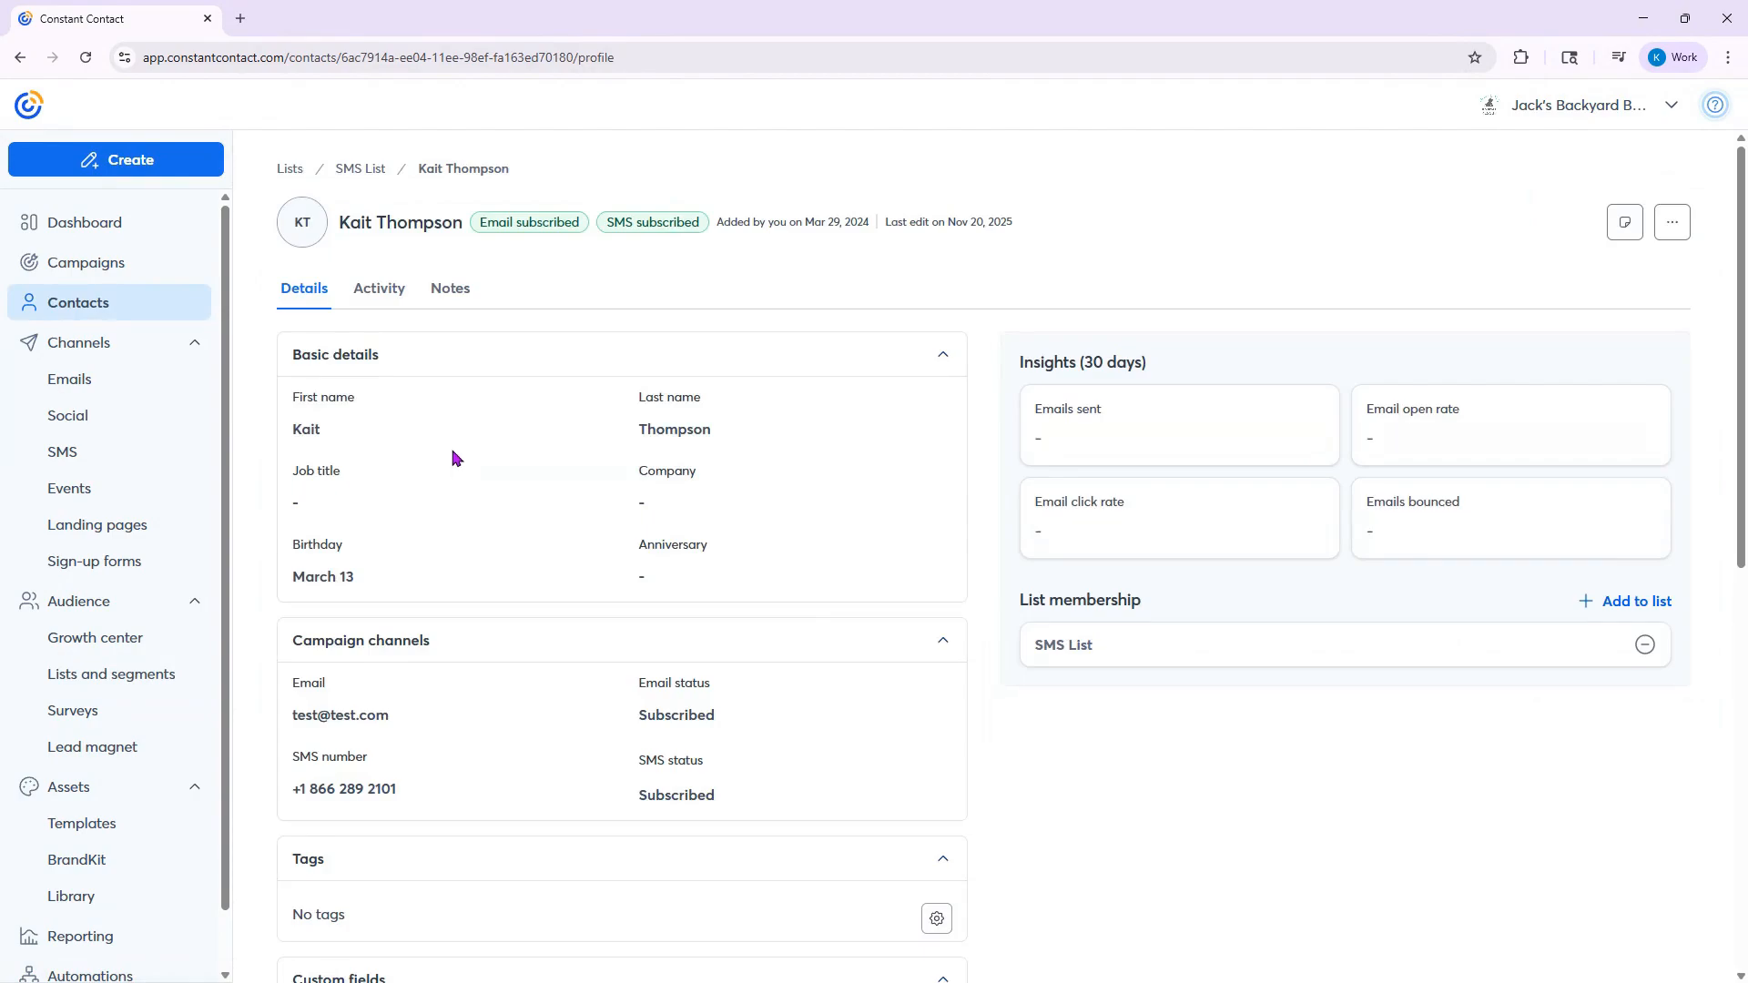
{"action": "scroll", "coordinate": [455, 460], "scroll_direction": "down", "scroll_amount": 4}
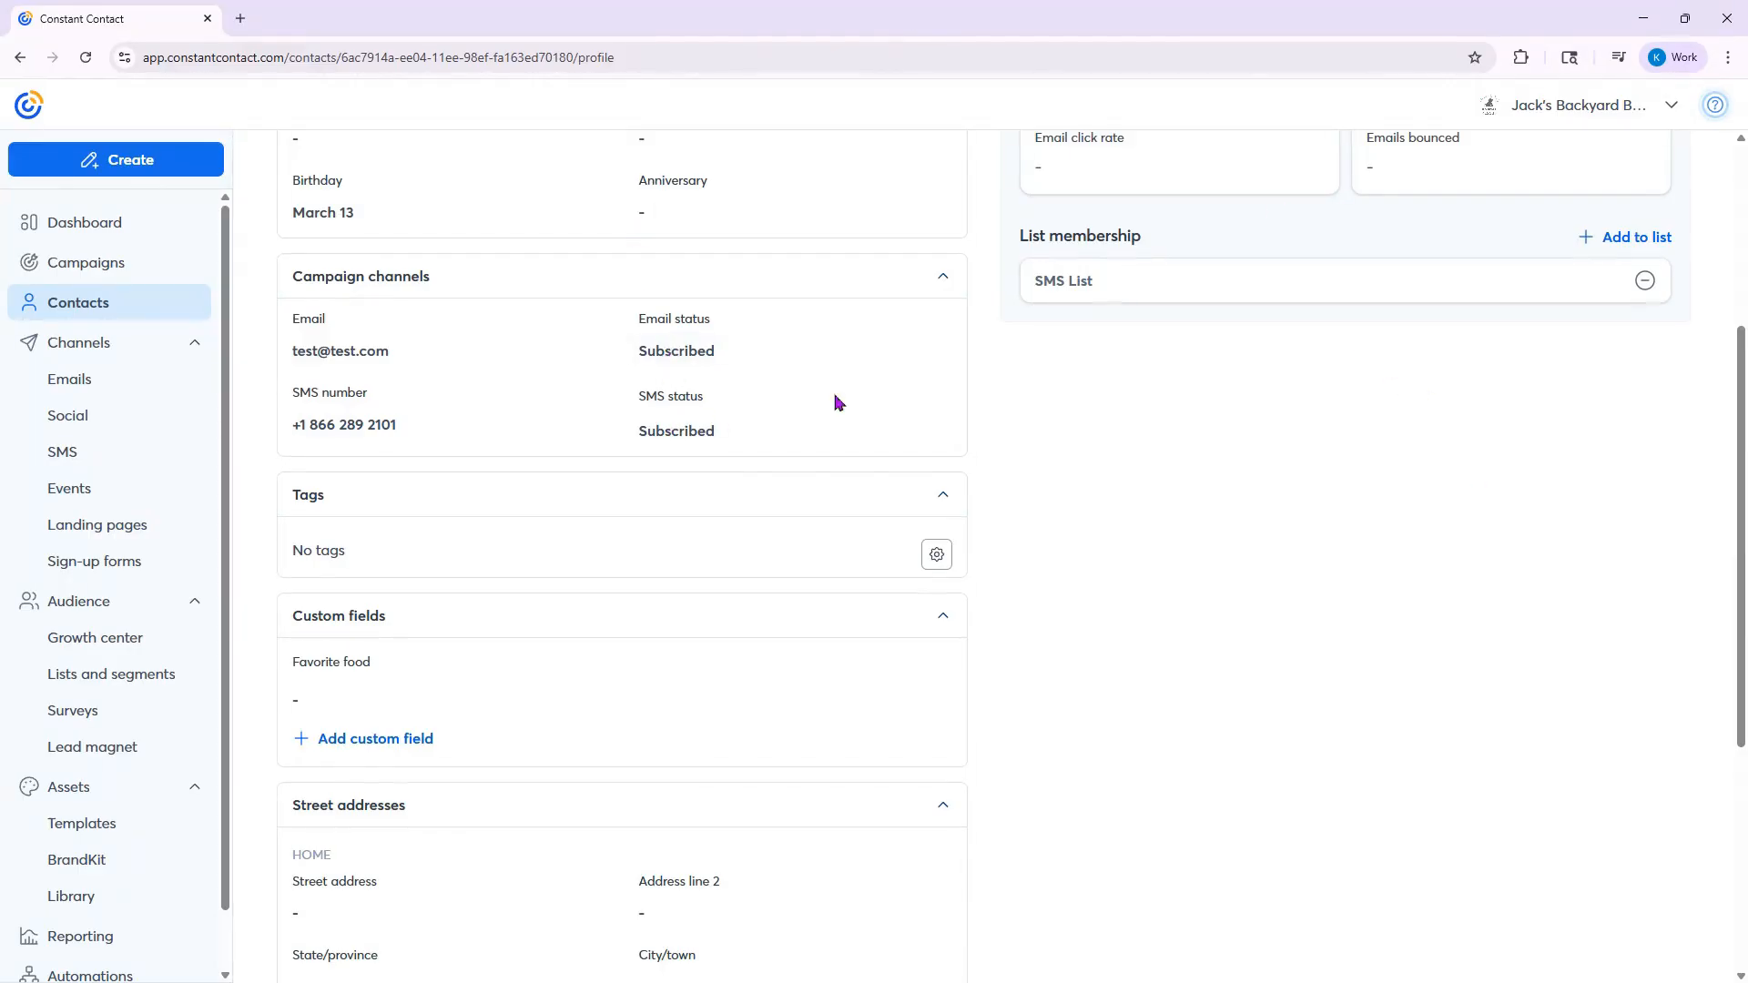
{"action": "scroll", "coordinate": [1313, 573], "scroll_direction": "up", "scroll_amount": 1}
{"action": "scroll", "coordinate": [1313, 573], "scroll_direction": "up", "scroll_amount": 3}
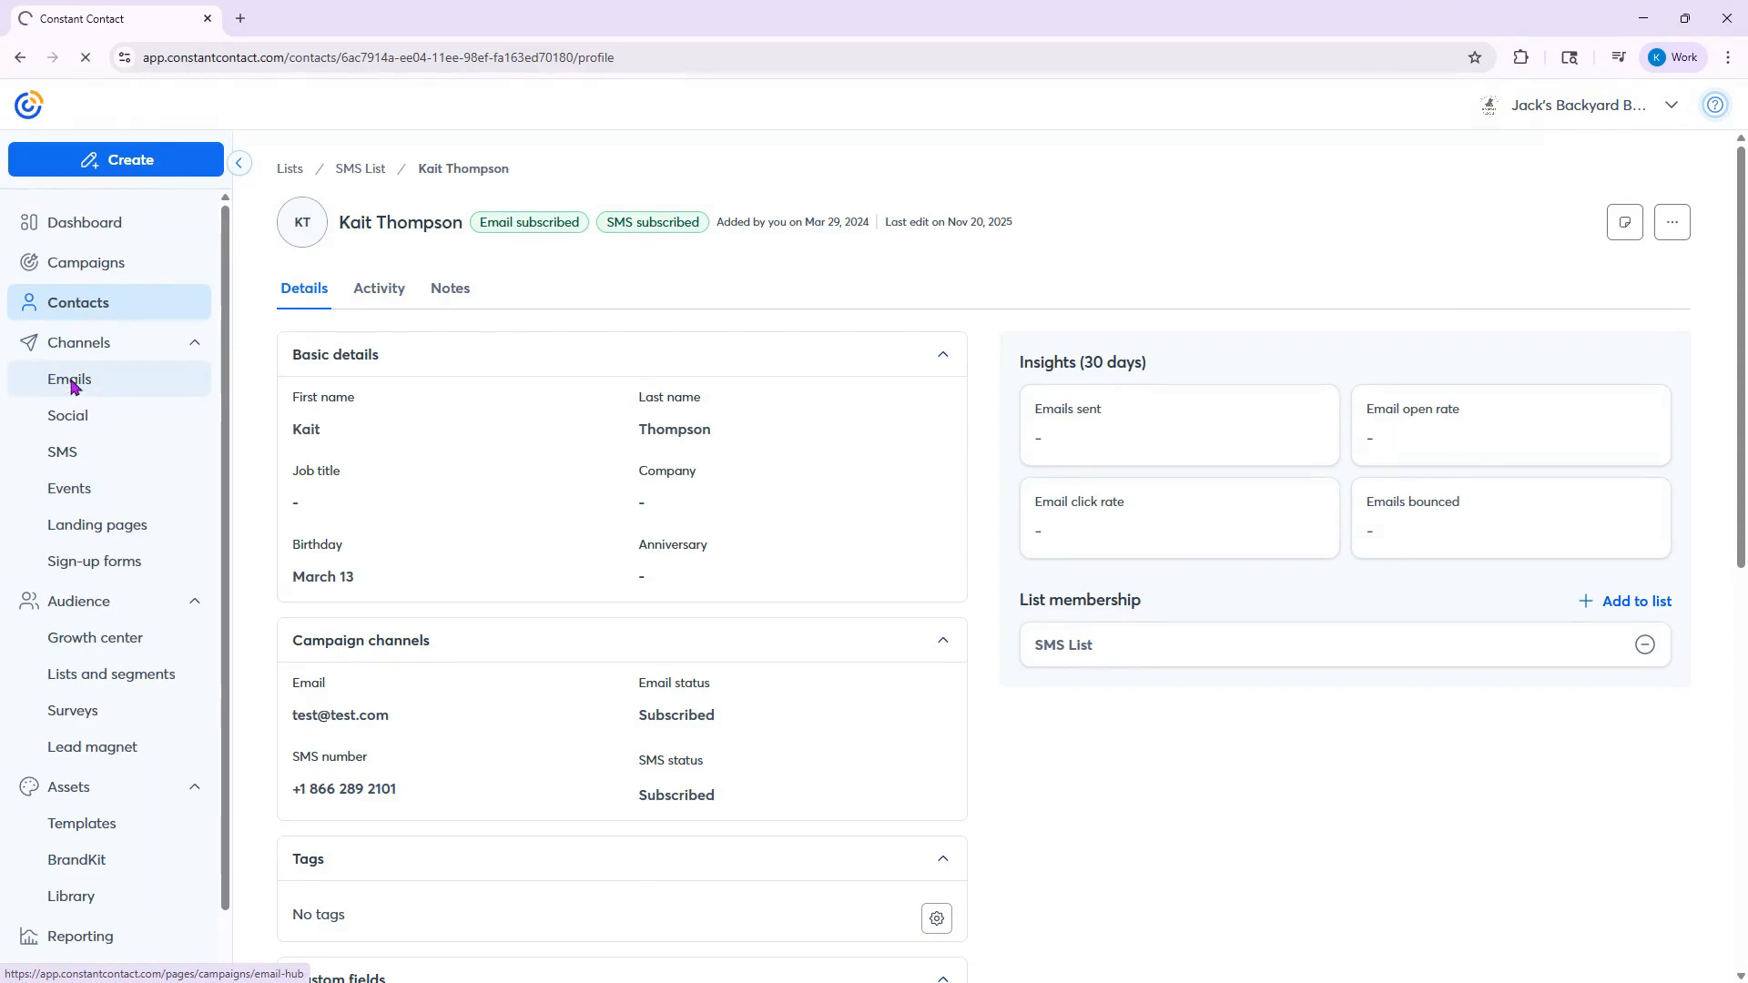
- Start a new email from the Emails area and search its templates for "sms"
{"action": "left_click", "coordinate": [74, 386]}
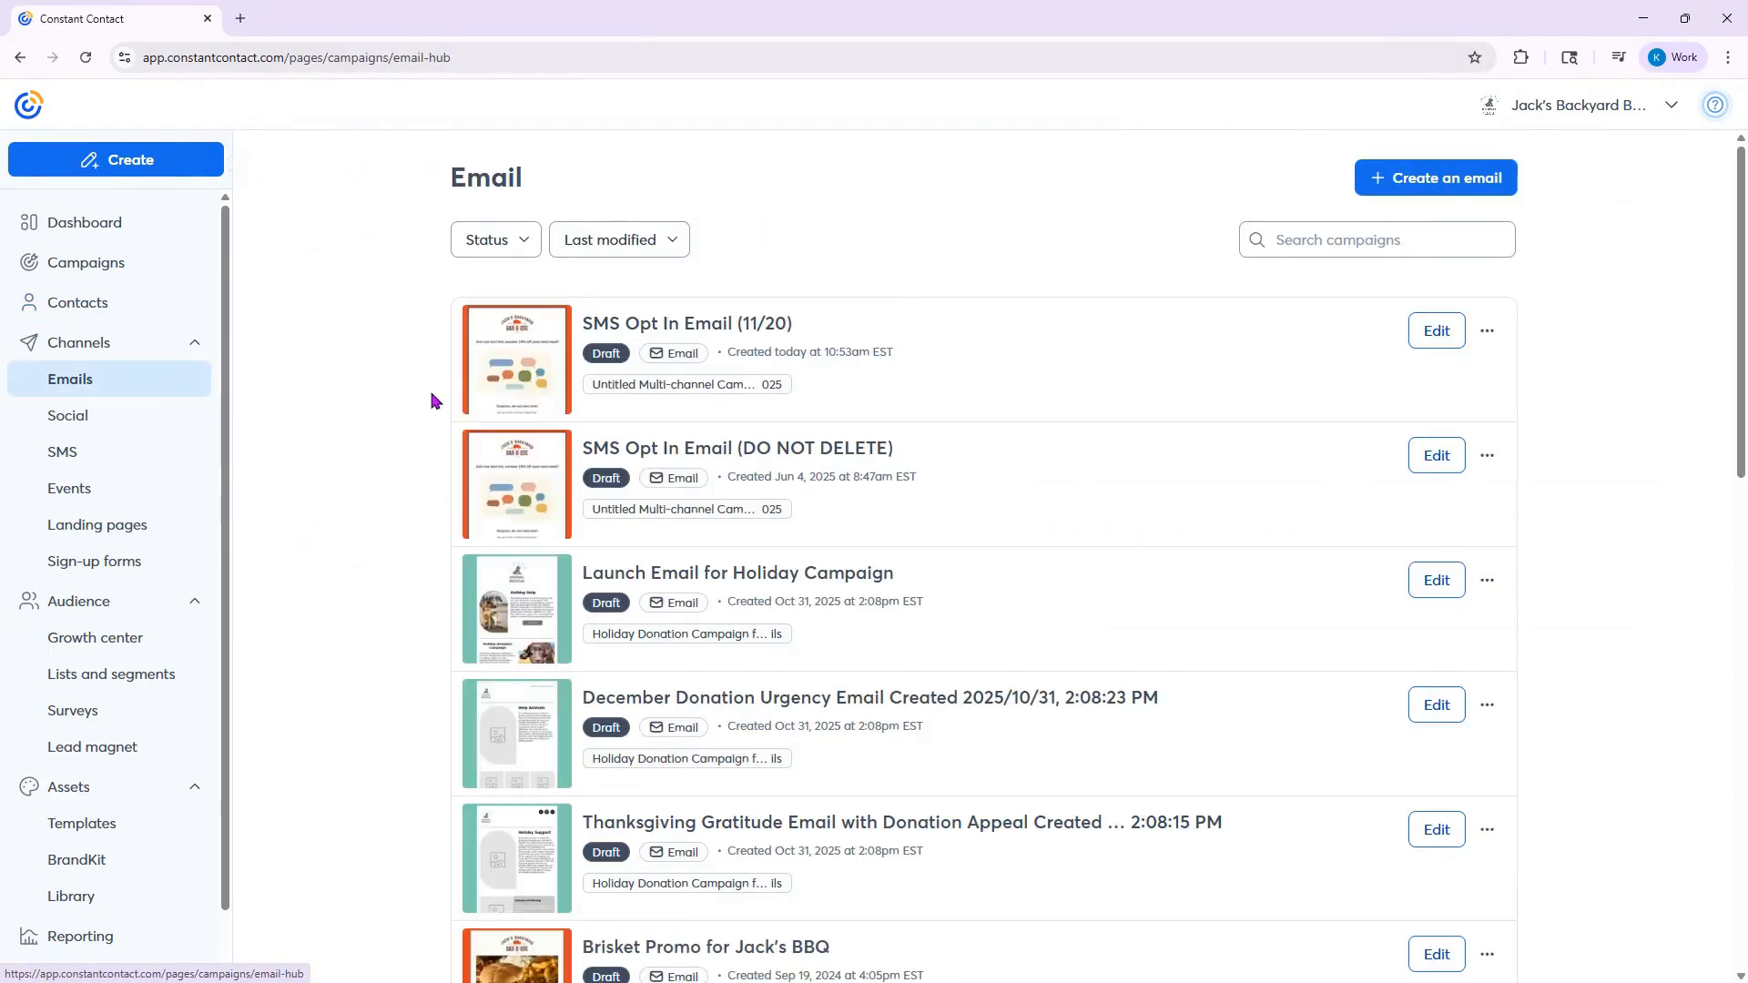
{"action": "left_click", "coordinate": [1391, 179]}
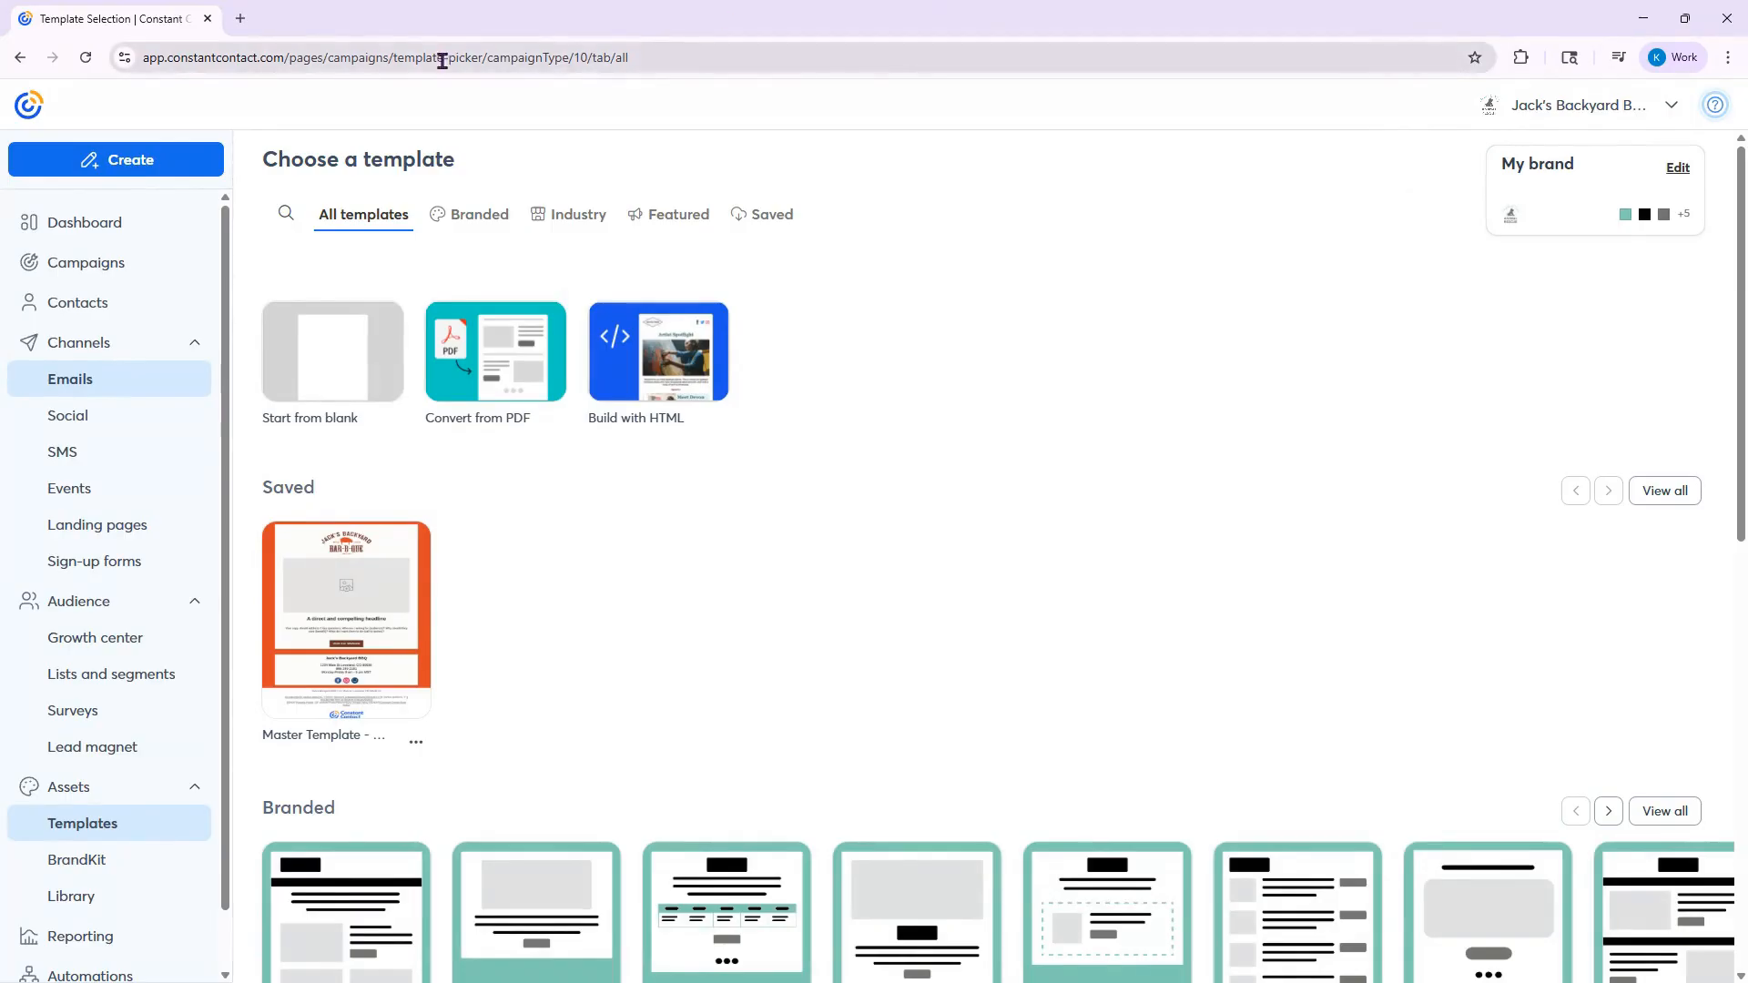
{"action": "left_click", "coordinate": [285, 217]}
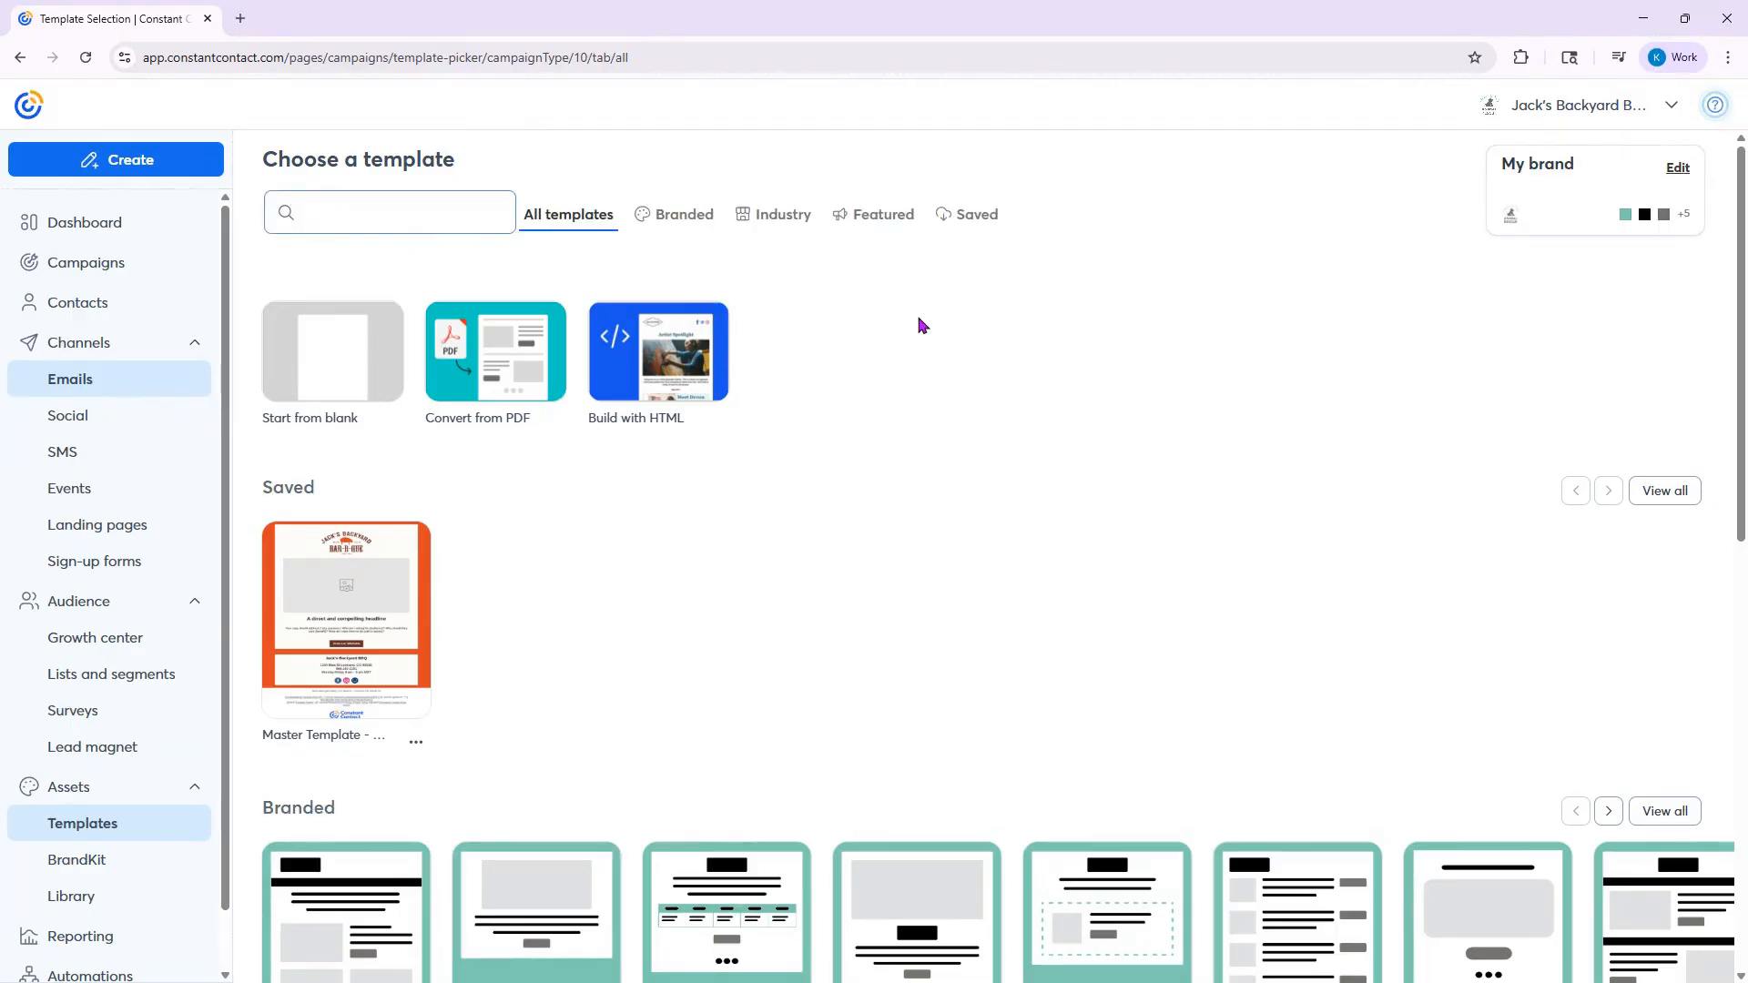
{"action": "type", "text": "sms"}
{"action": "key", "text": "Return"}
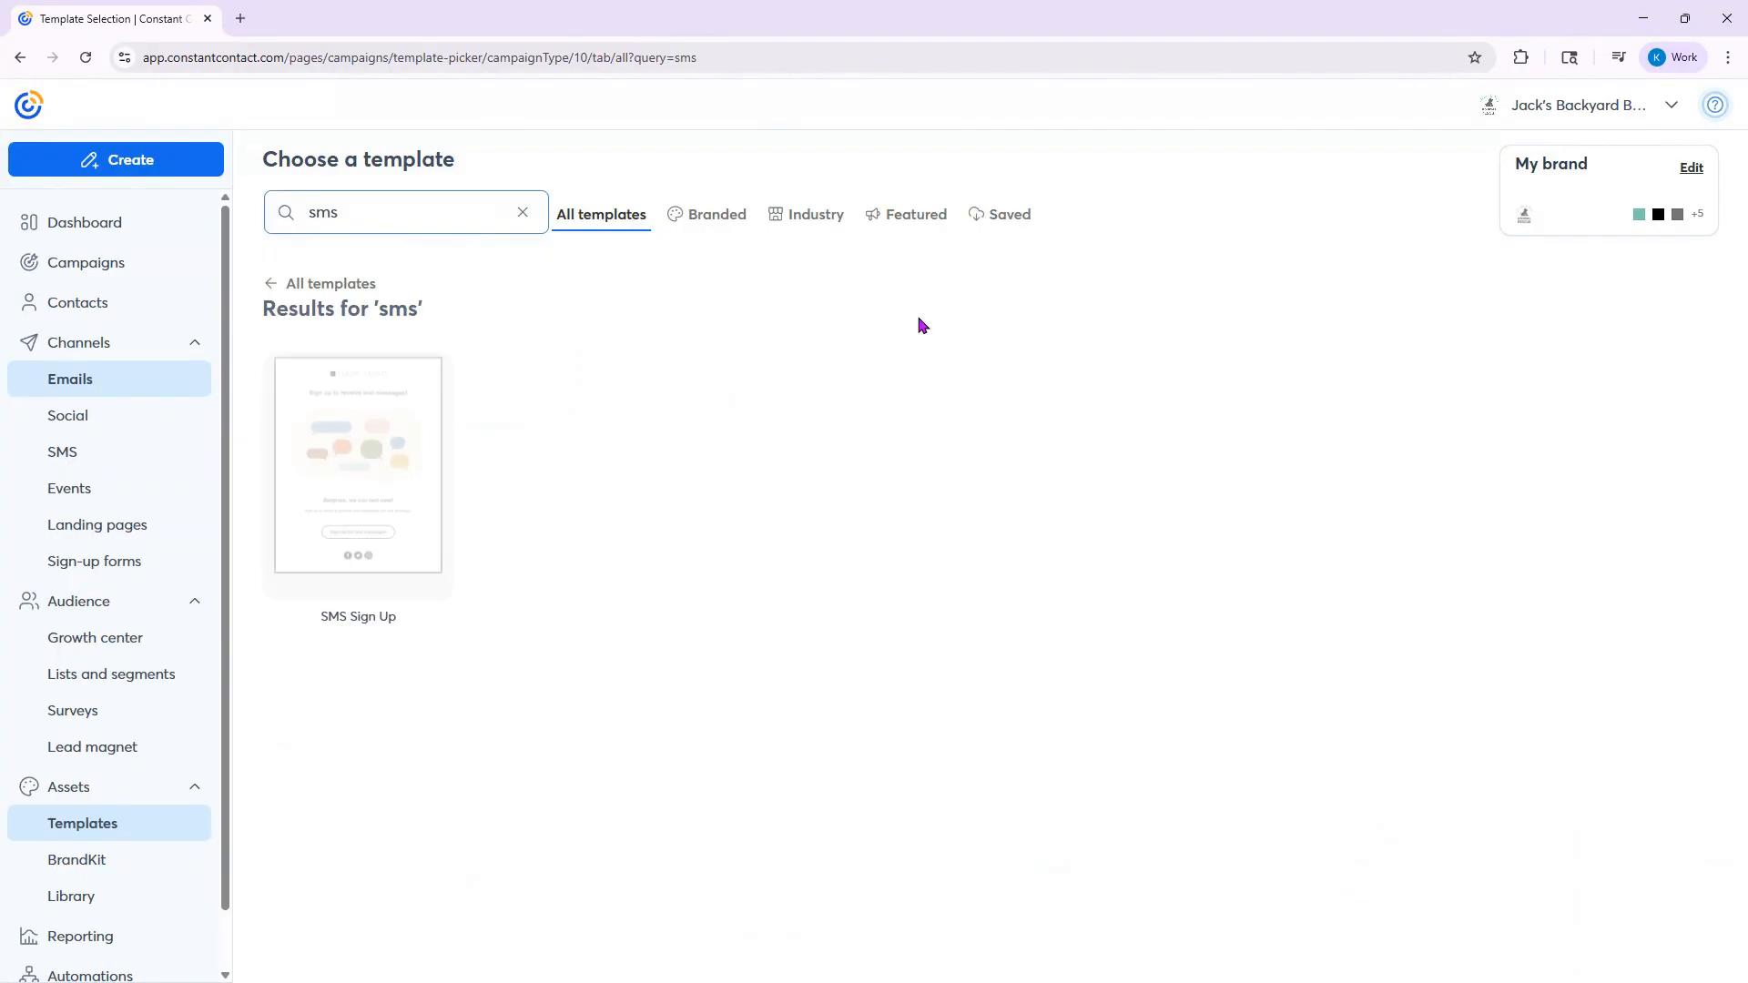
- Preview the SMS Sign Up template, read through its content down to the footer and close the preview
{"action": "mouse_move", "coordinate": [406, 455]}
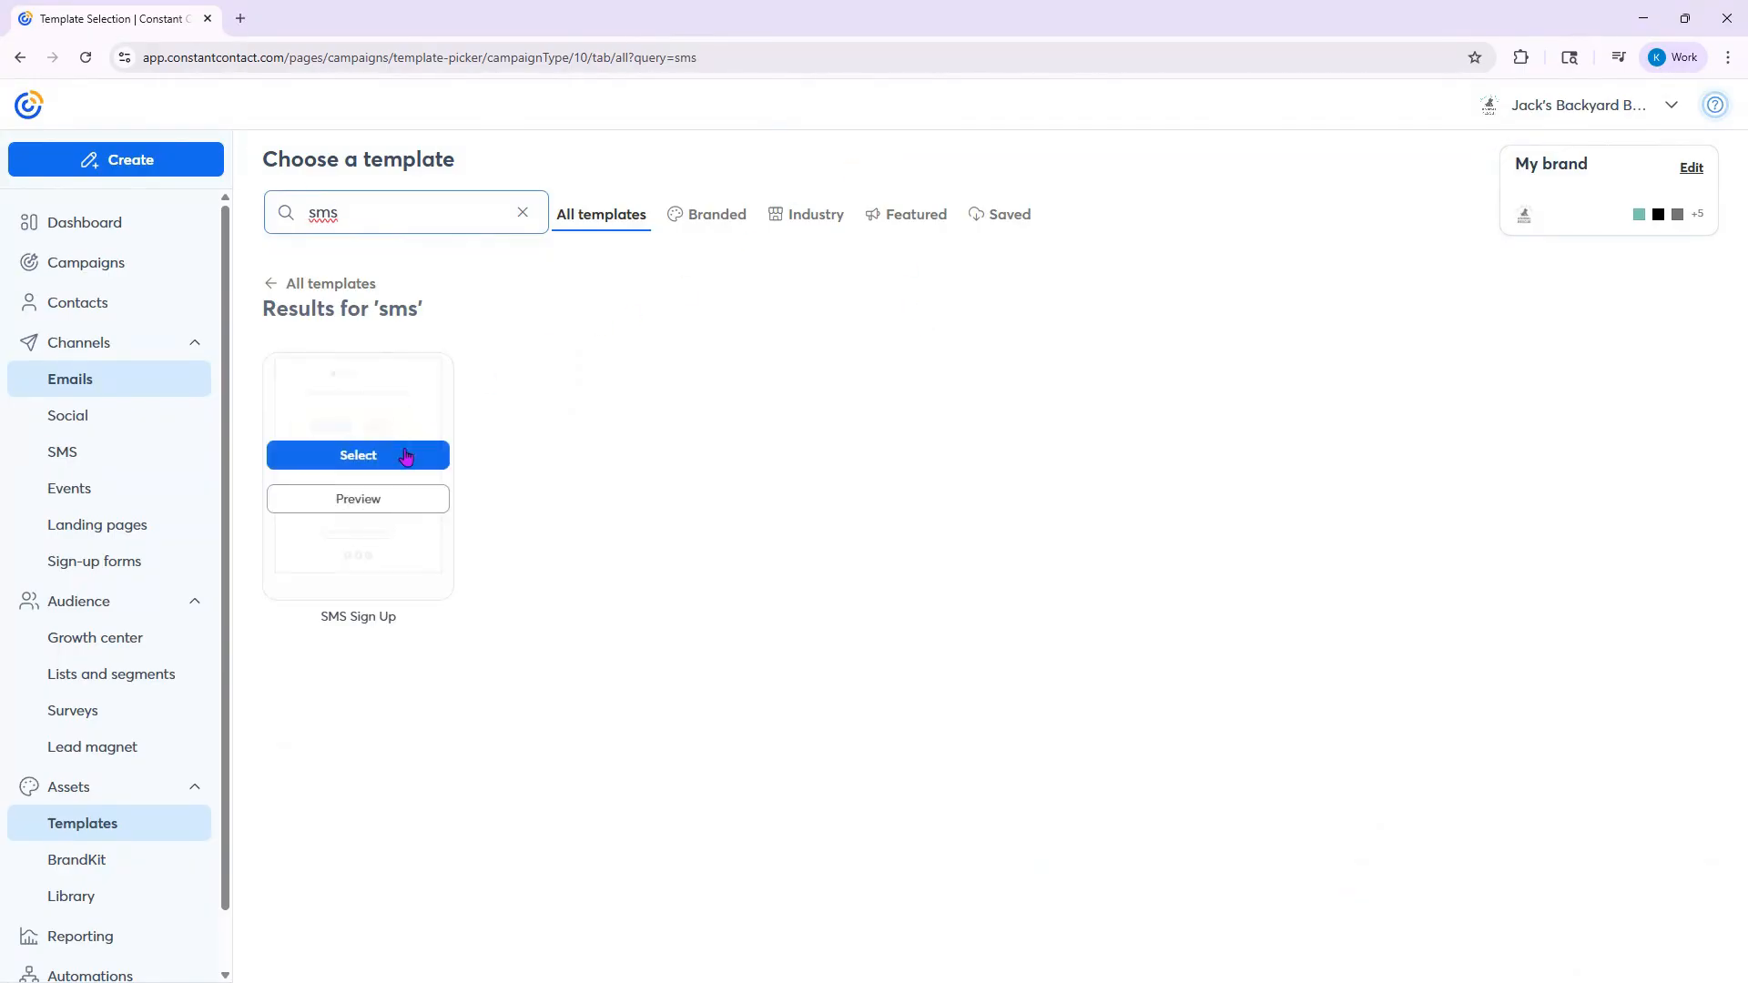
{"action": "left_click", "coordinate": [408, 504]}
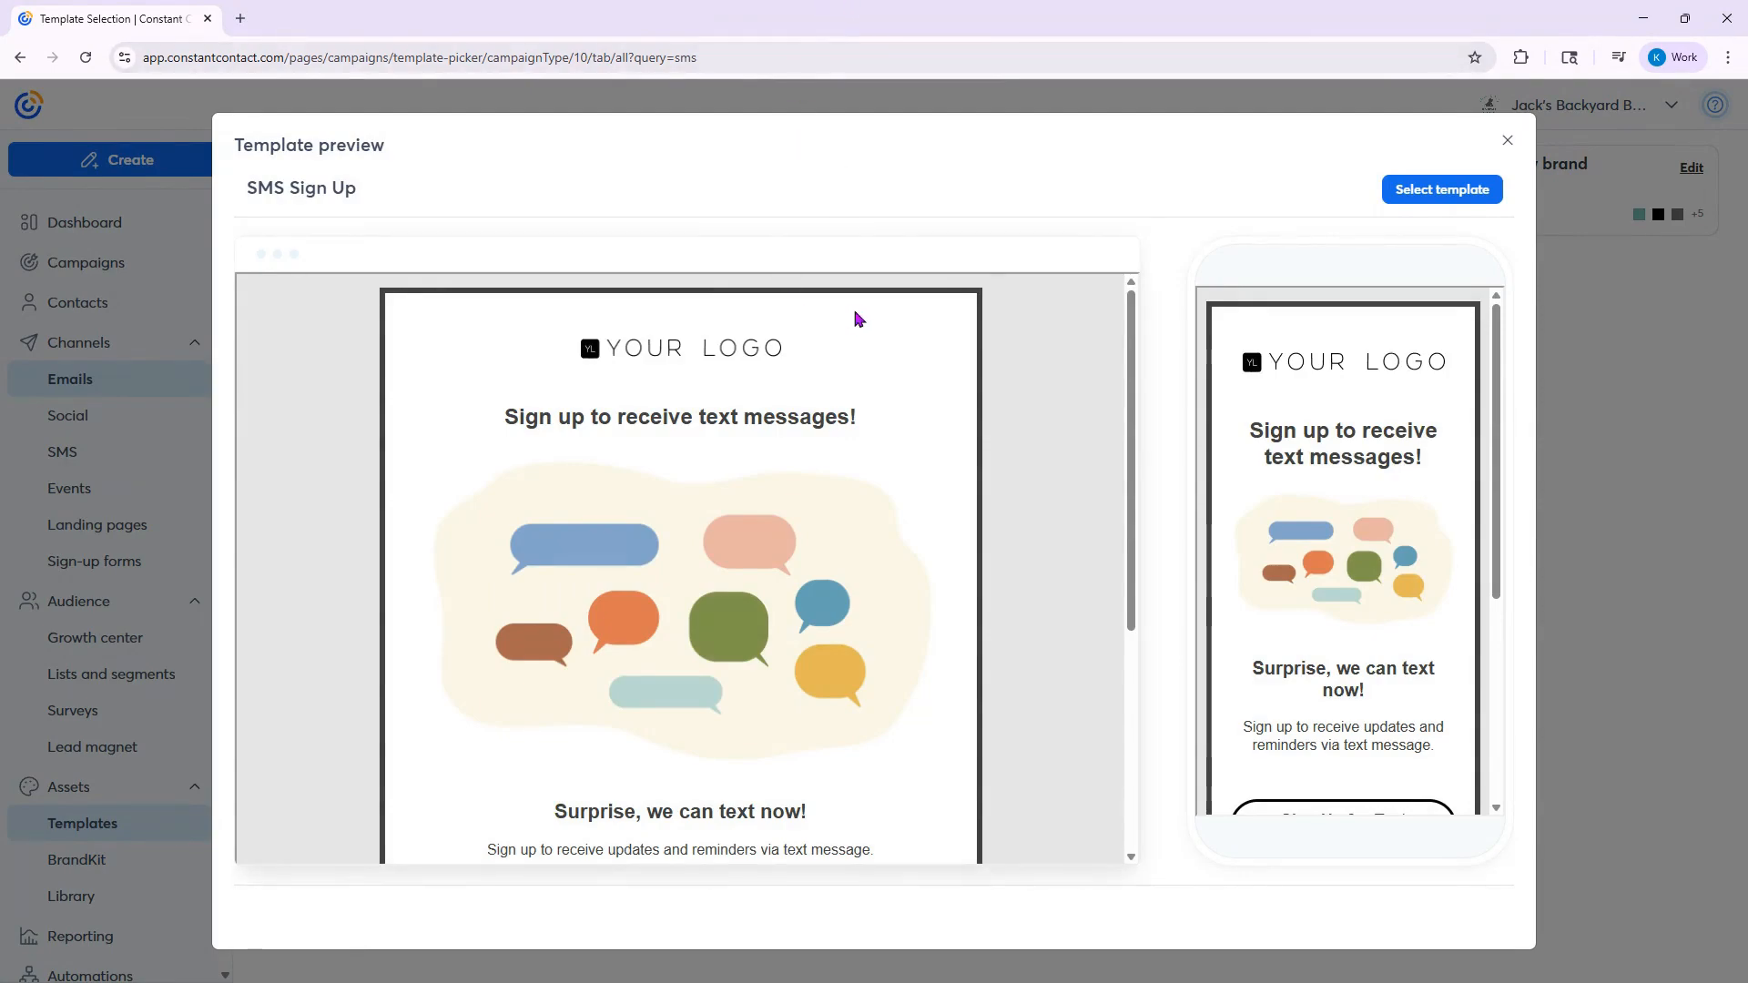
{"action": "scroll", "coordinate": [856, 321], "scroll_direction": "down", "scroll_amount": 1}
{"action": "scroll", "coordinate": [856, 323], "scroll_direction": "up", "scroll_amount": 1}
{"action": "scroll", "coordinate": [819, 382], "scroll_direction": "down", "scroll_amount": 1}
{"action": "scroll", "coordinate": [618, 742], "scroll_direction": "down", "scroll_amount": 2}
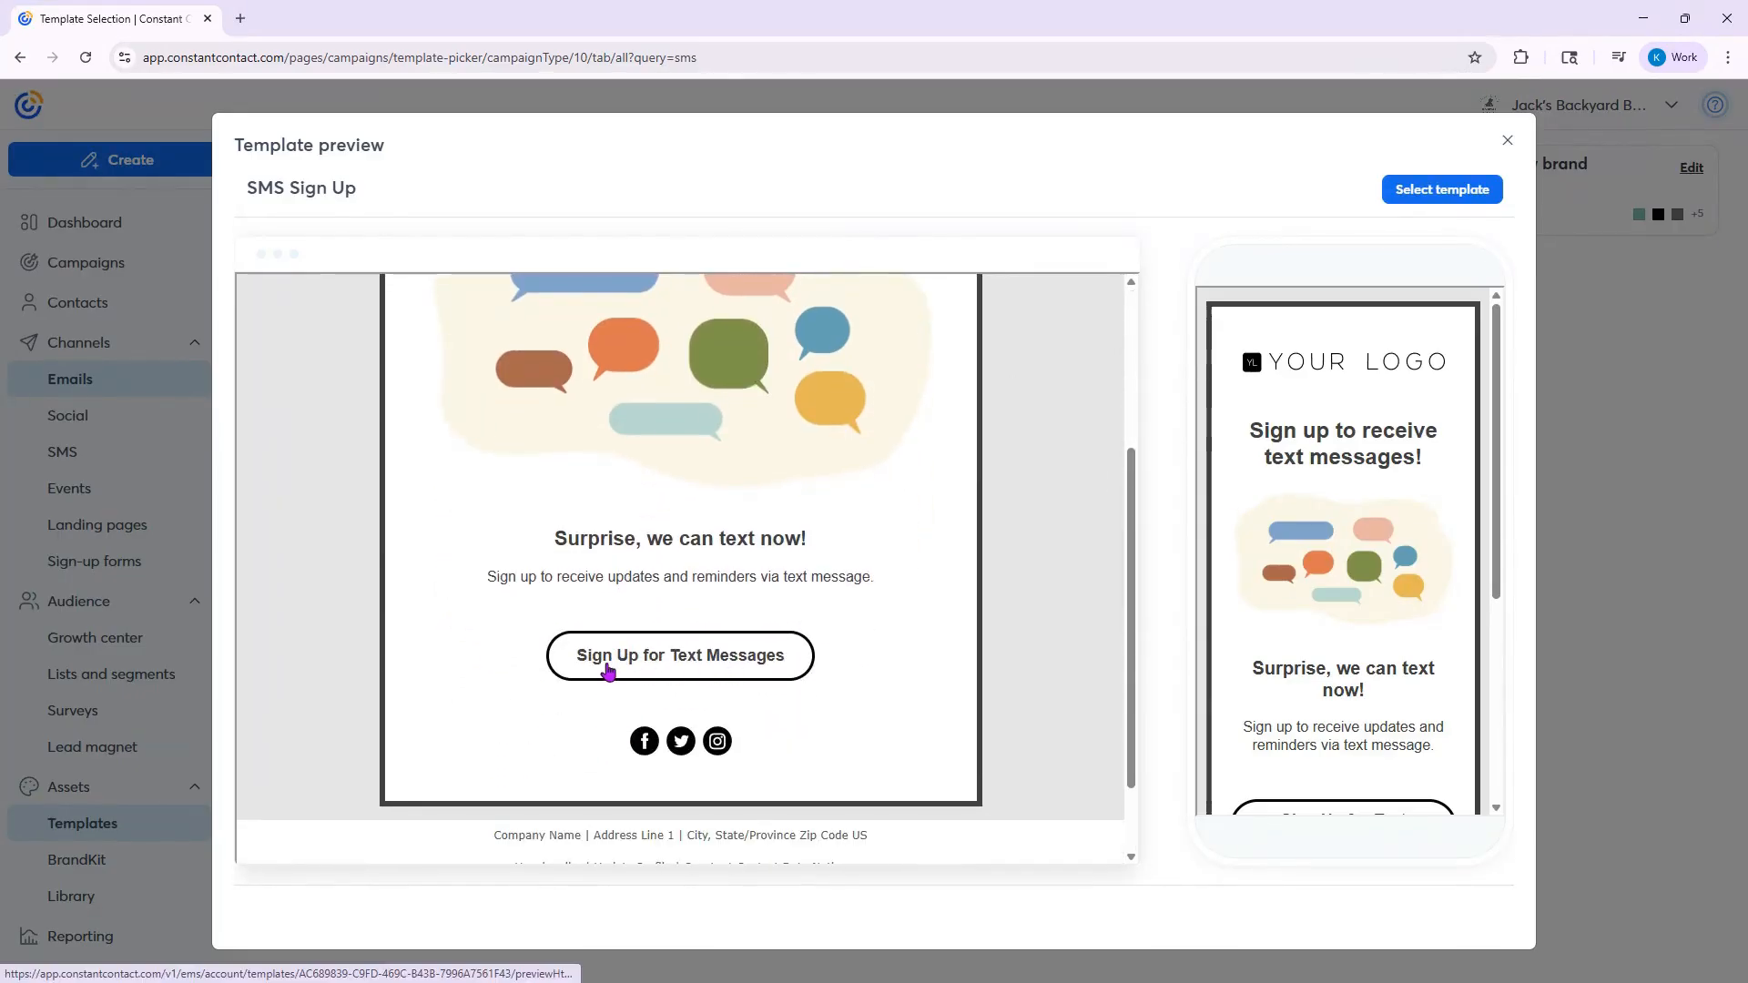
{"action": "scroll", "coordinate": [615, 674], "scroll_direction": "up", "scroll_amount": 3}
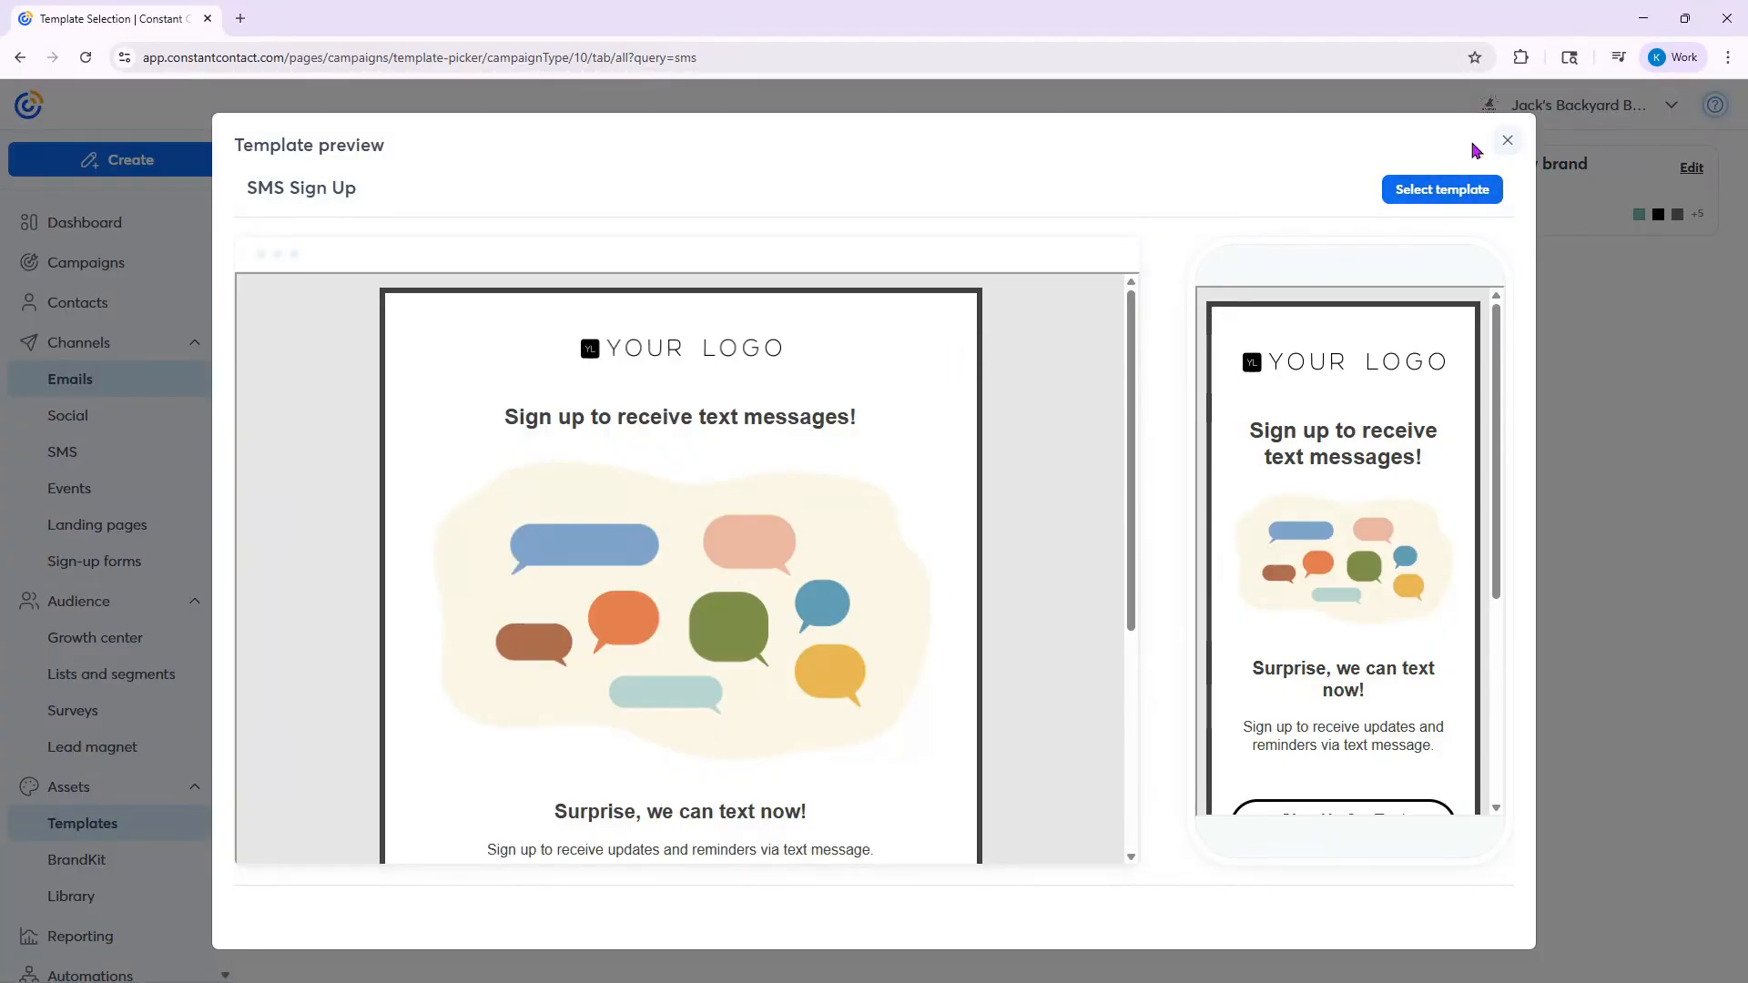
{"action": "left_click", "coordinate": [1508, 141]}
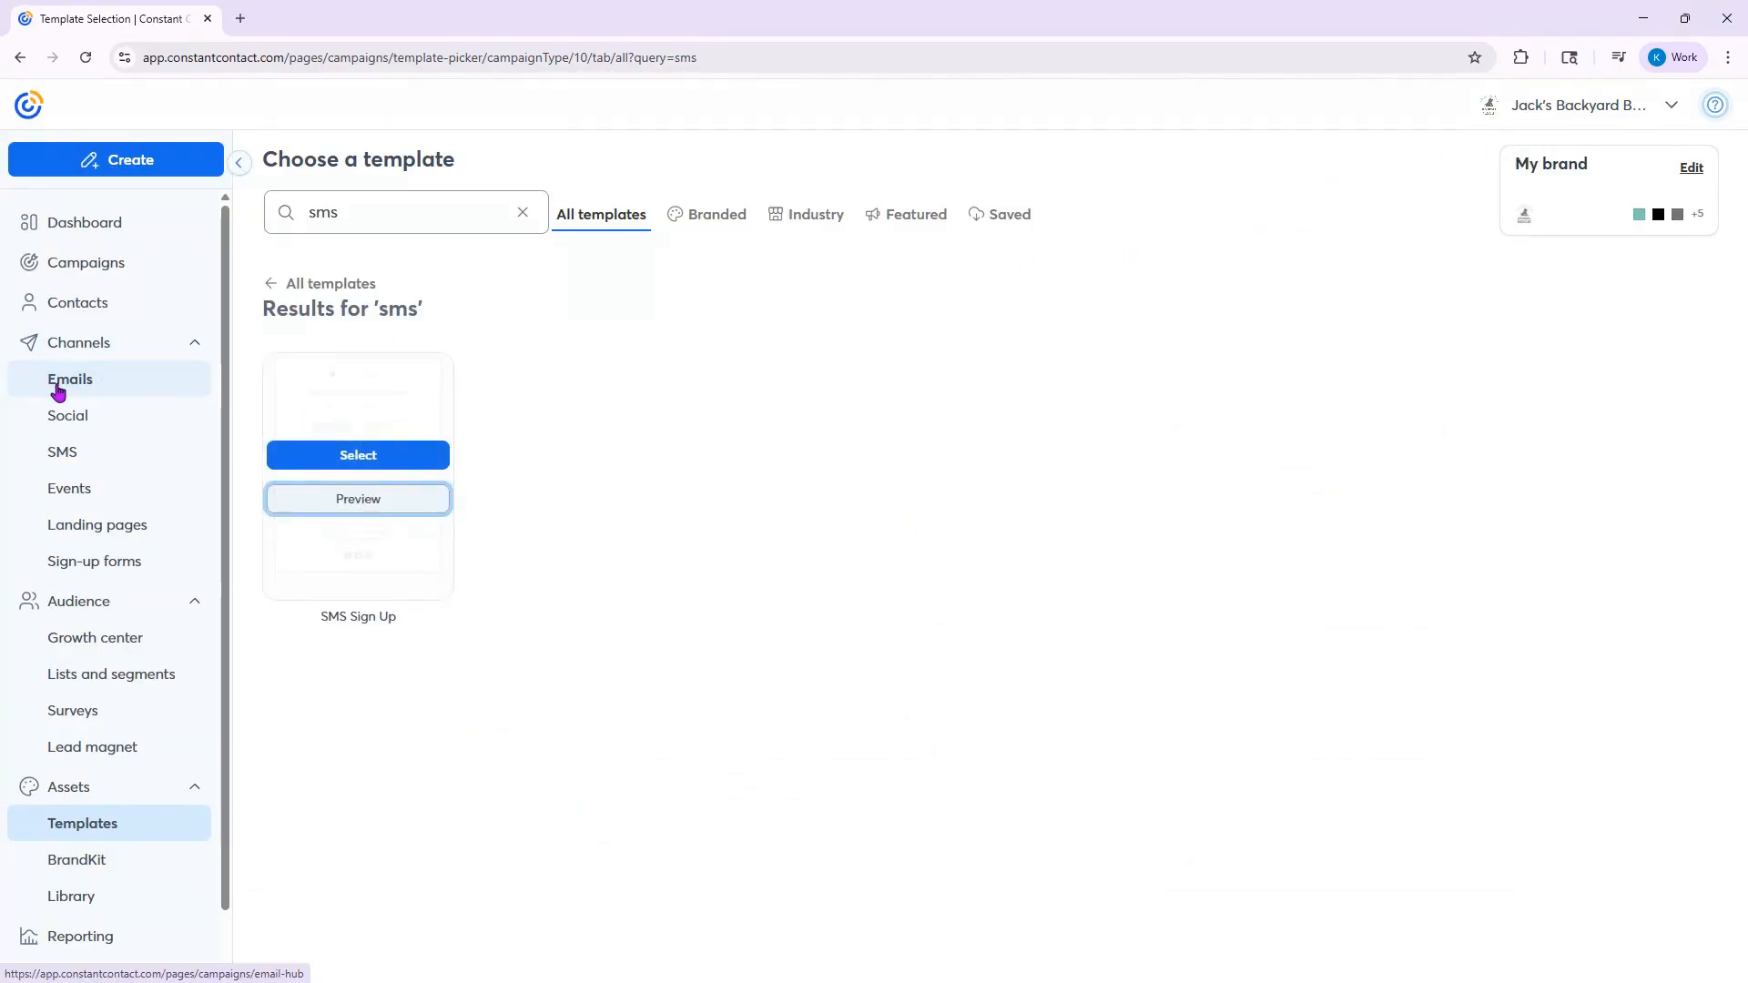
- Open the "SMS Opt In Email (11/20)" draft and review its logo, headline, offer text and sign-up button
{"action": "left_click", "coordinate": [153, 385]}
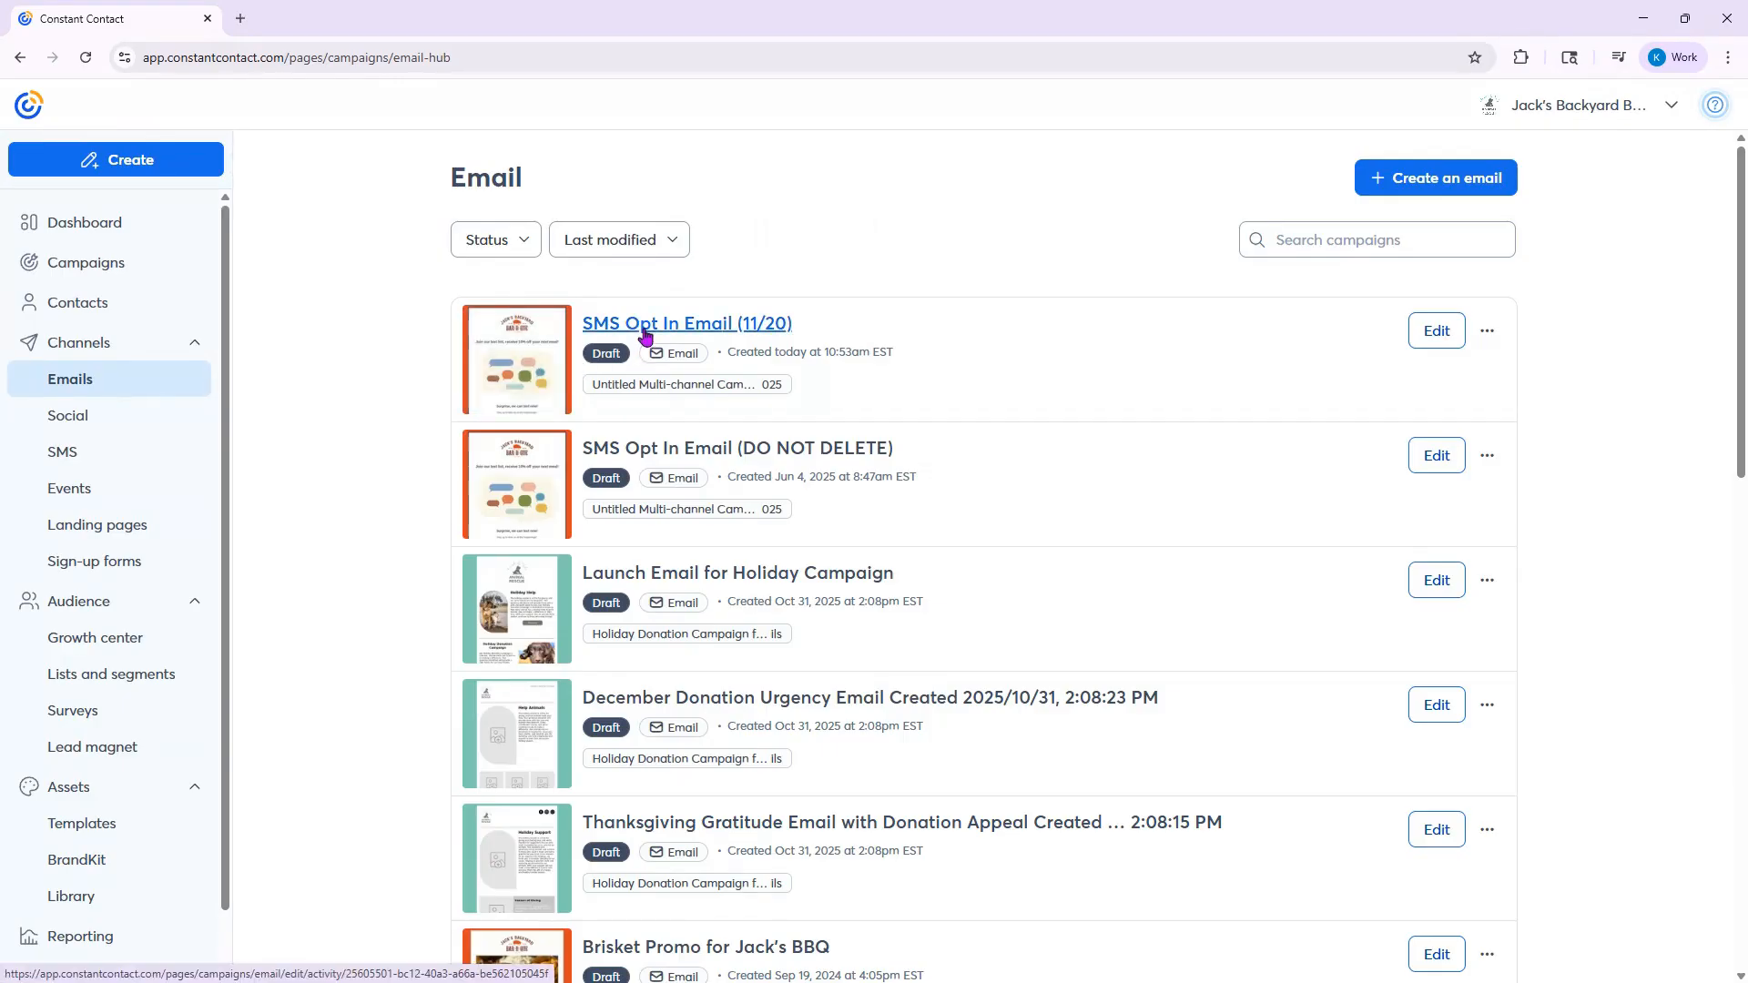
{"action": "left_click", "coordinate": [645, 336]}
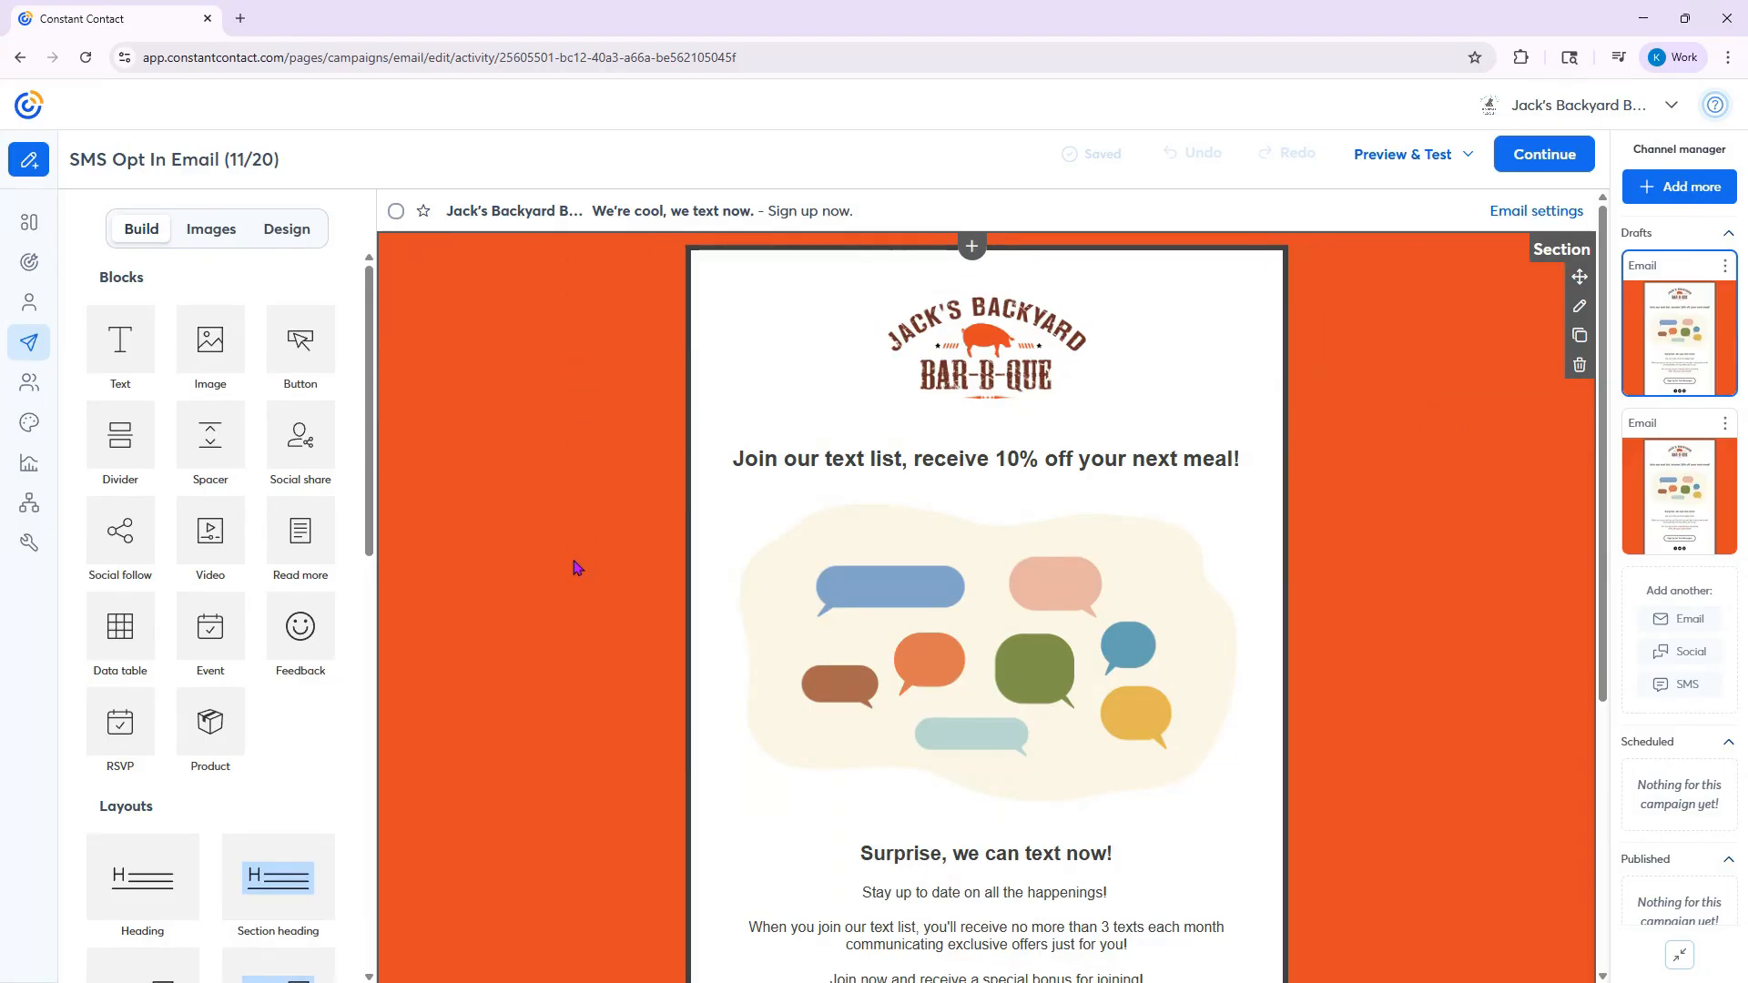
{"action": "left_click", "coordinate": [1017, 311]}
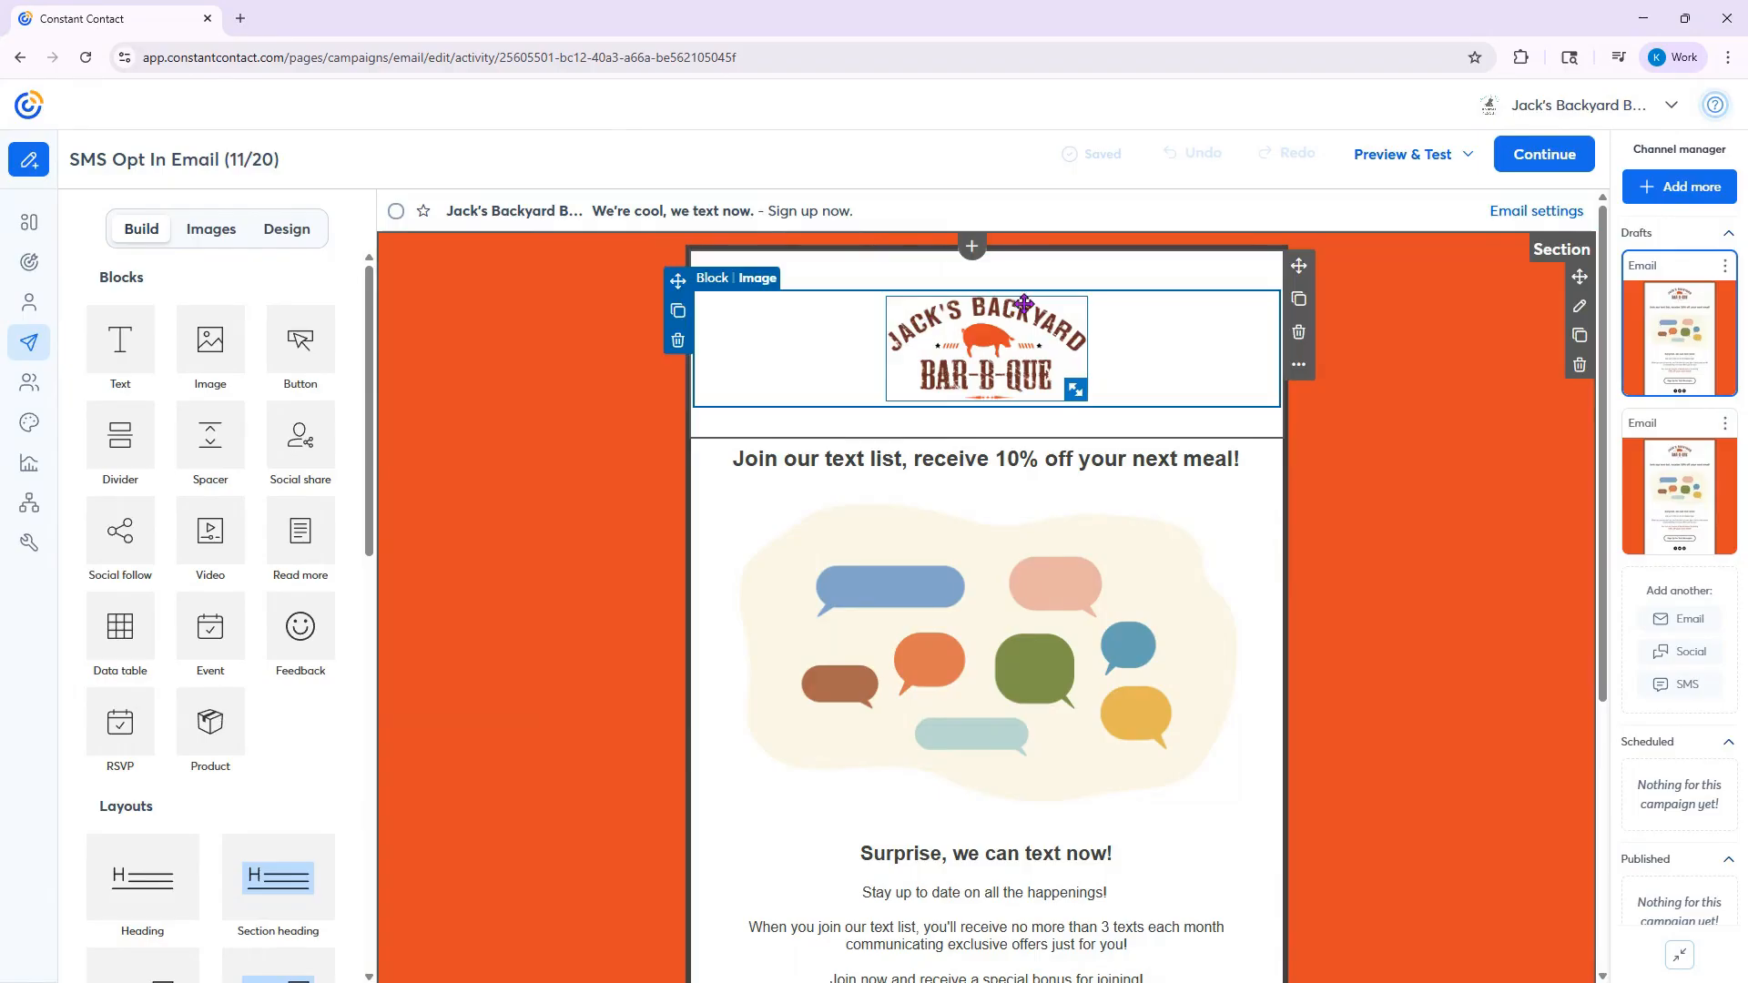
{"action": "scroll", "coordinate": [1101, 401], "scroll_direction": "down", "scroll_amount": 2}
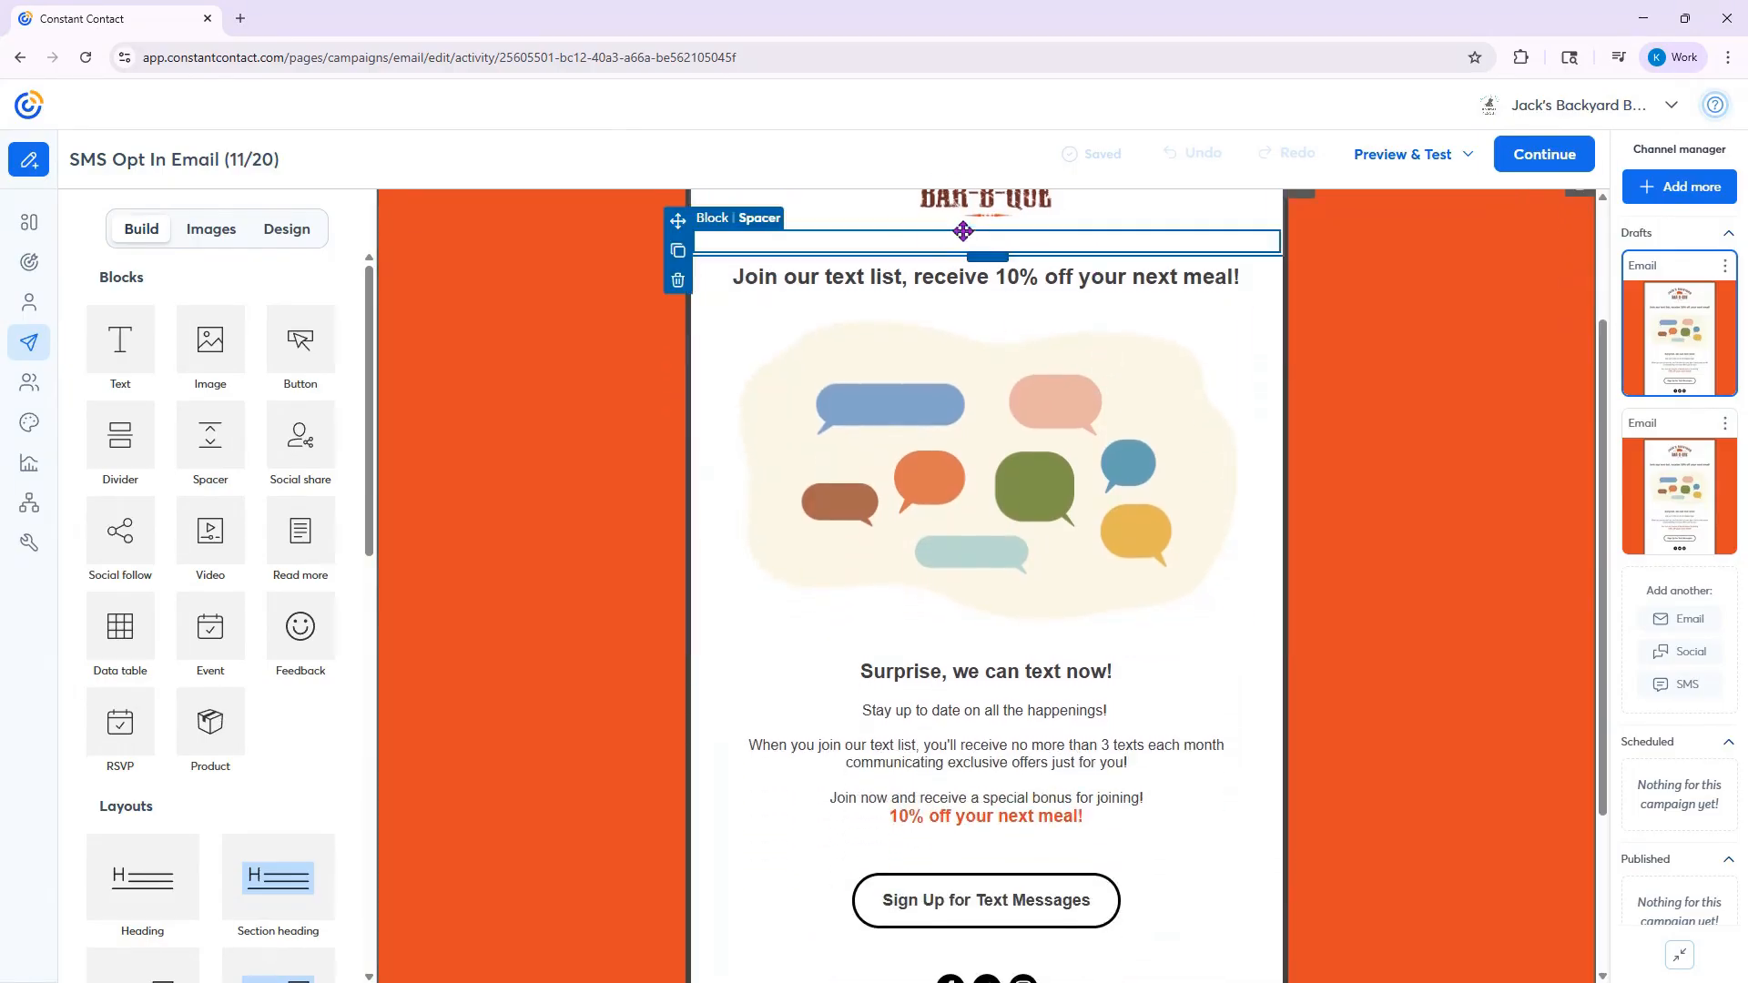
{"action": "left_click", "coordinate": [811, 273]}
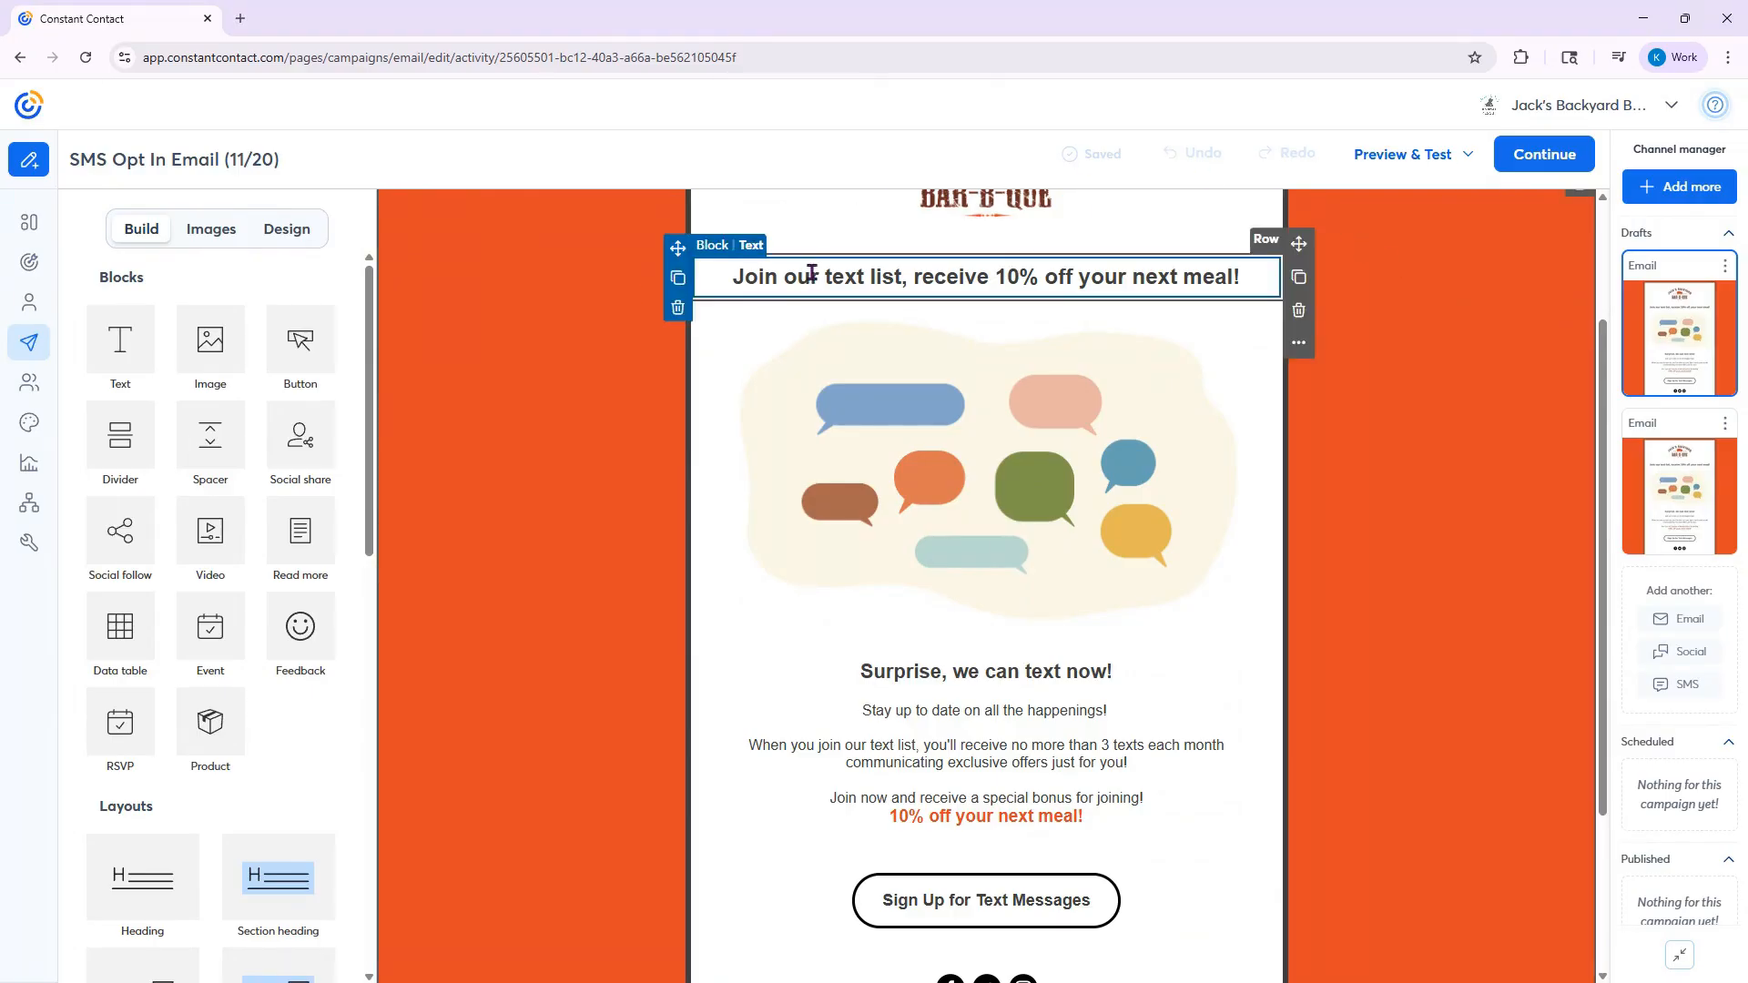
{"action": "left_click", "coordinate": [500, 484]}
{"action": "scroll", "coordinate": [1379, 423], "scroll_direction": "down", "scroll_amount": 4}
{"action": "scroll", "coordinate": [1378, 422], "scroll_direction": "up", "scroll_amount": 4}
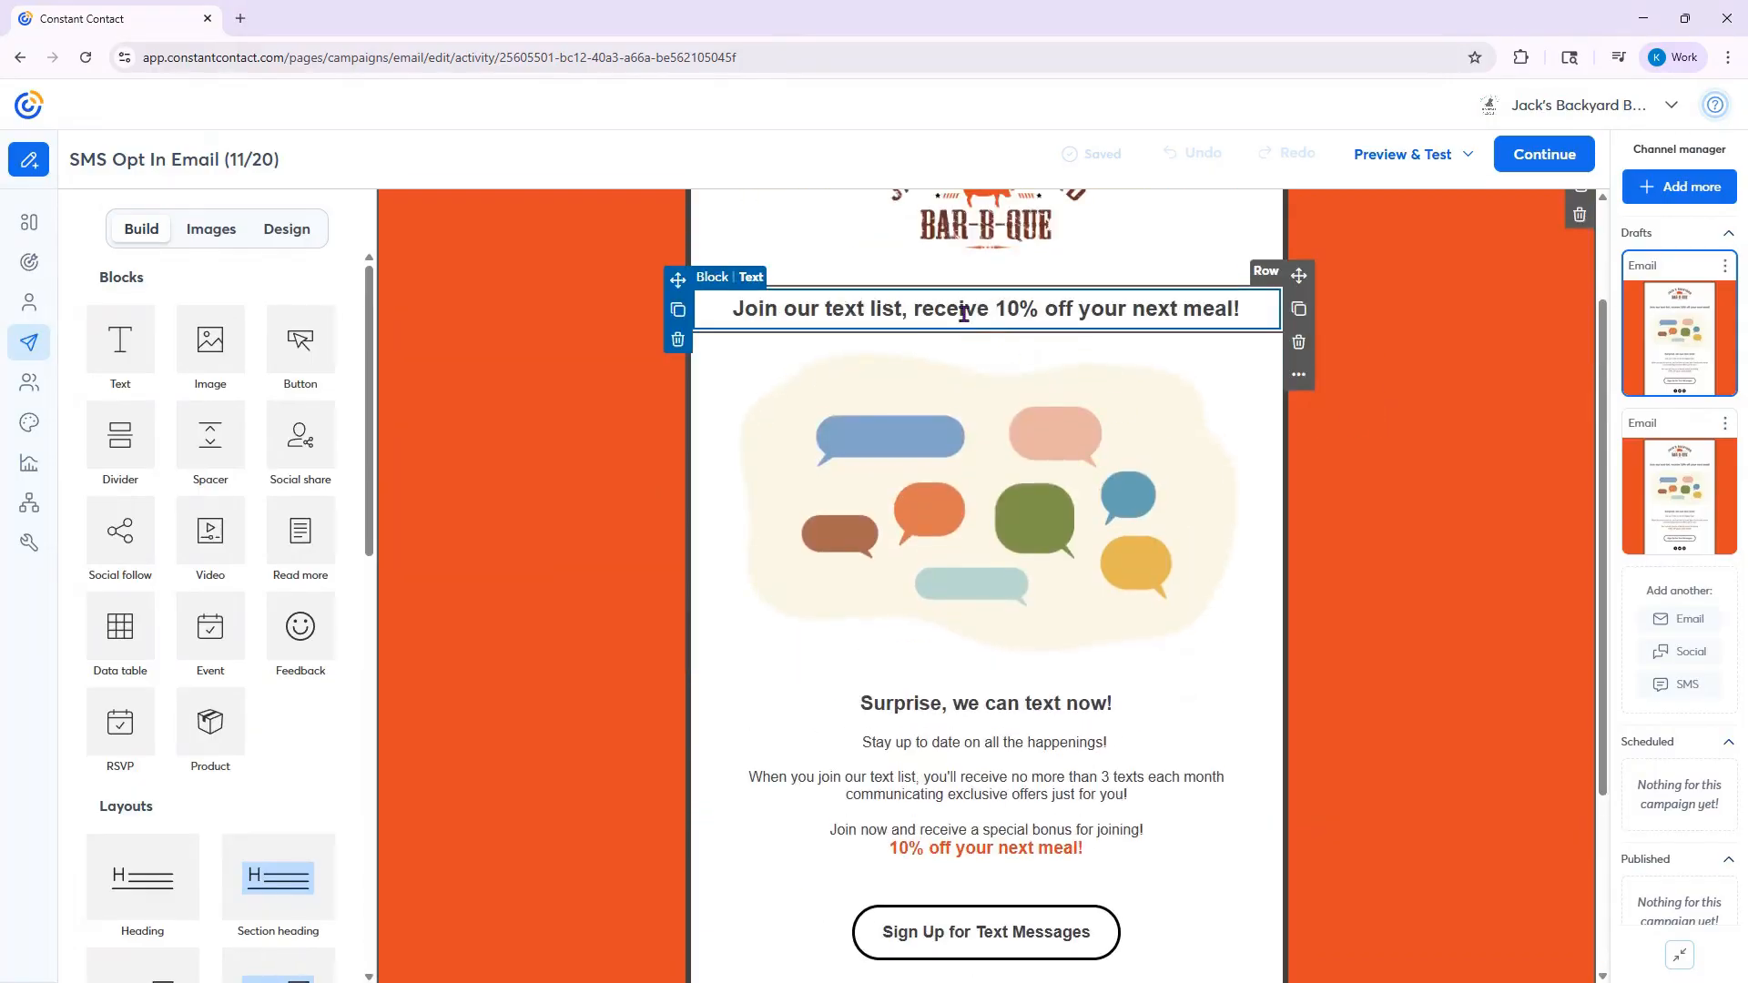
{"action": "scroll", "coordinate": [1311, 636], "scroll_direction": "down", "scroll_amount": 3}
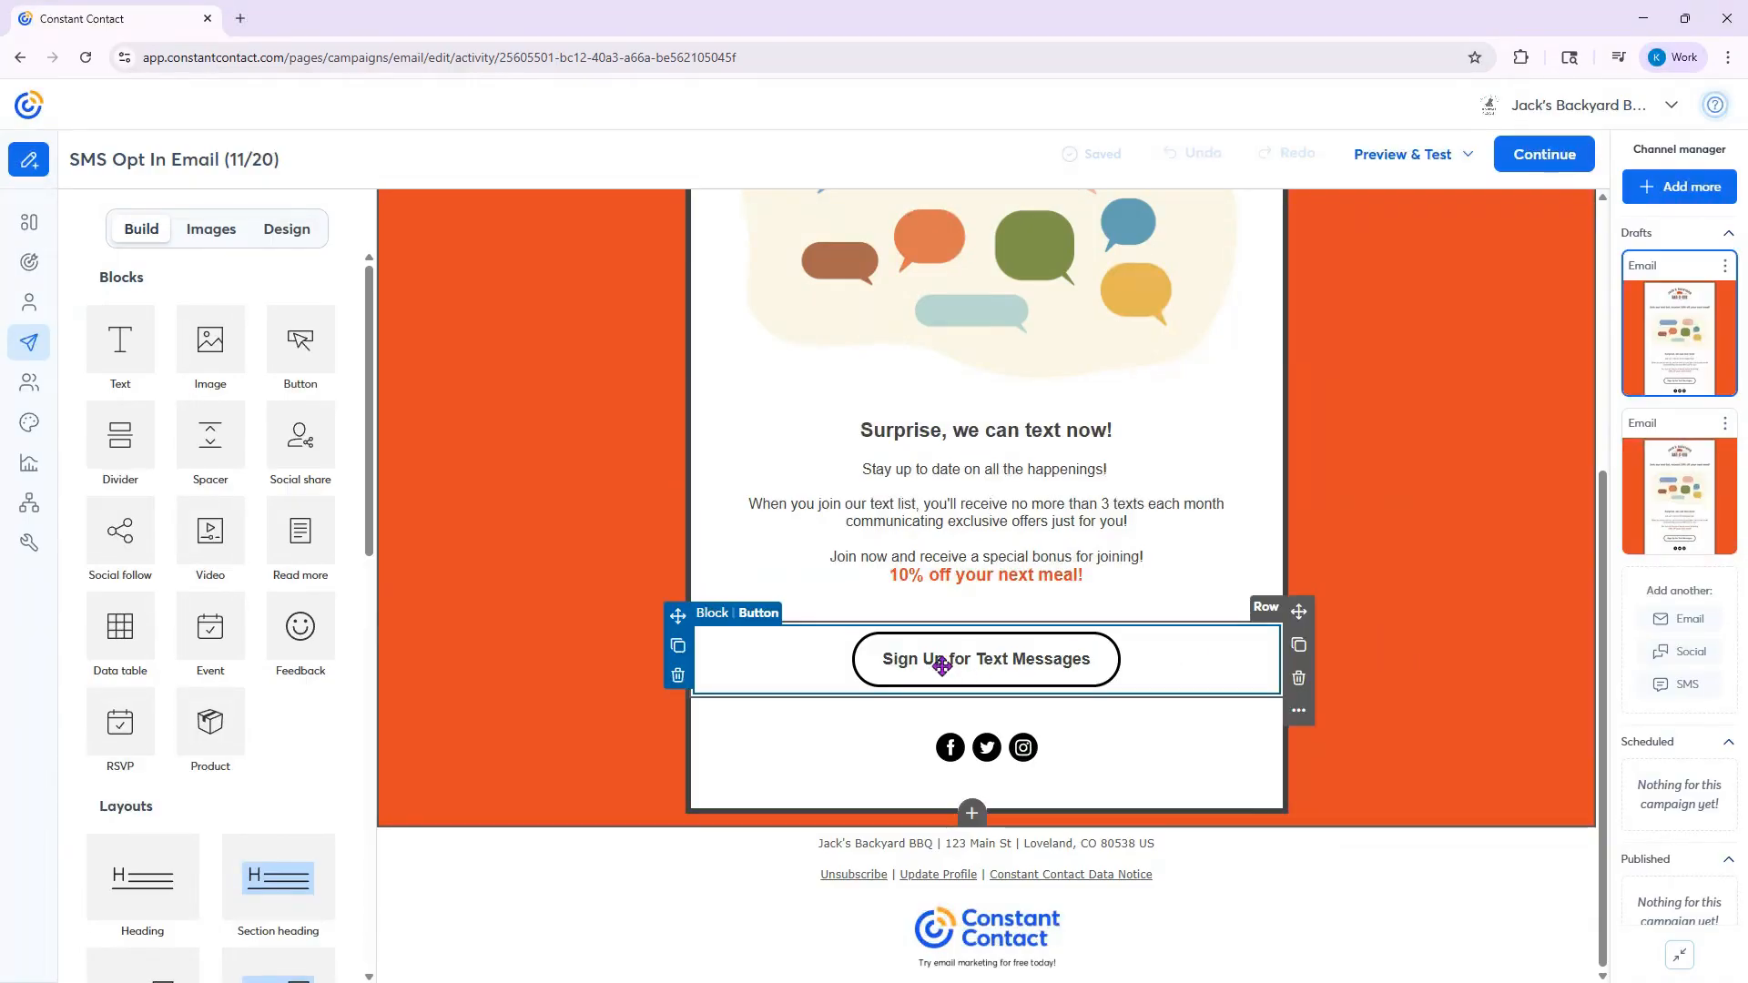
- Link the "Sign Up for Text Messages" button to the untitled sign-up landing page published 11/20/2025
{"action": "left_click", "coordinate": [1014, 661]}
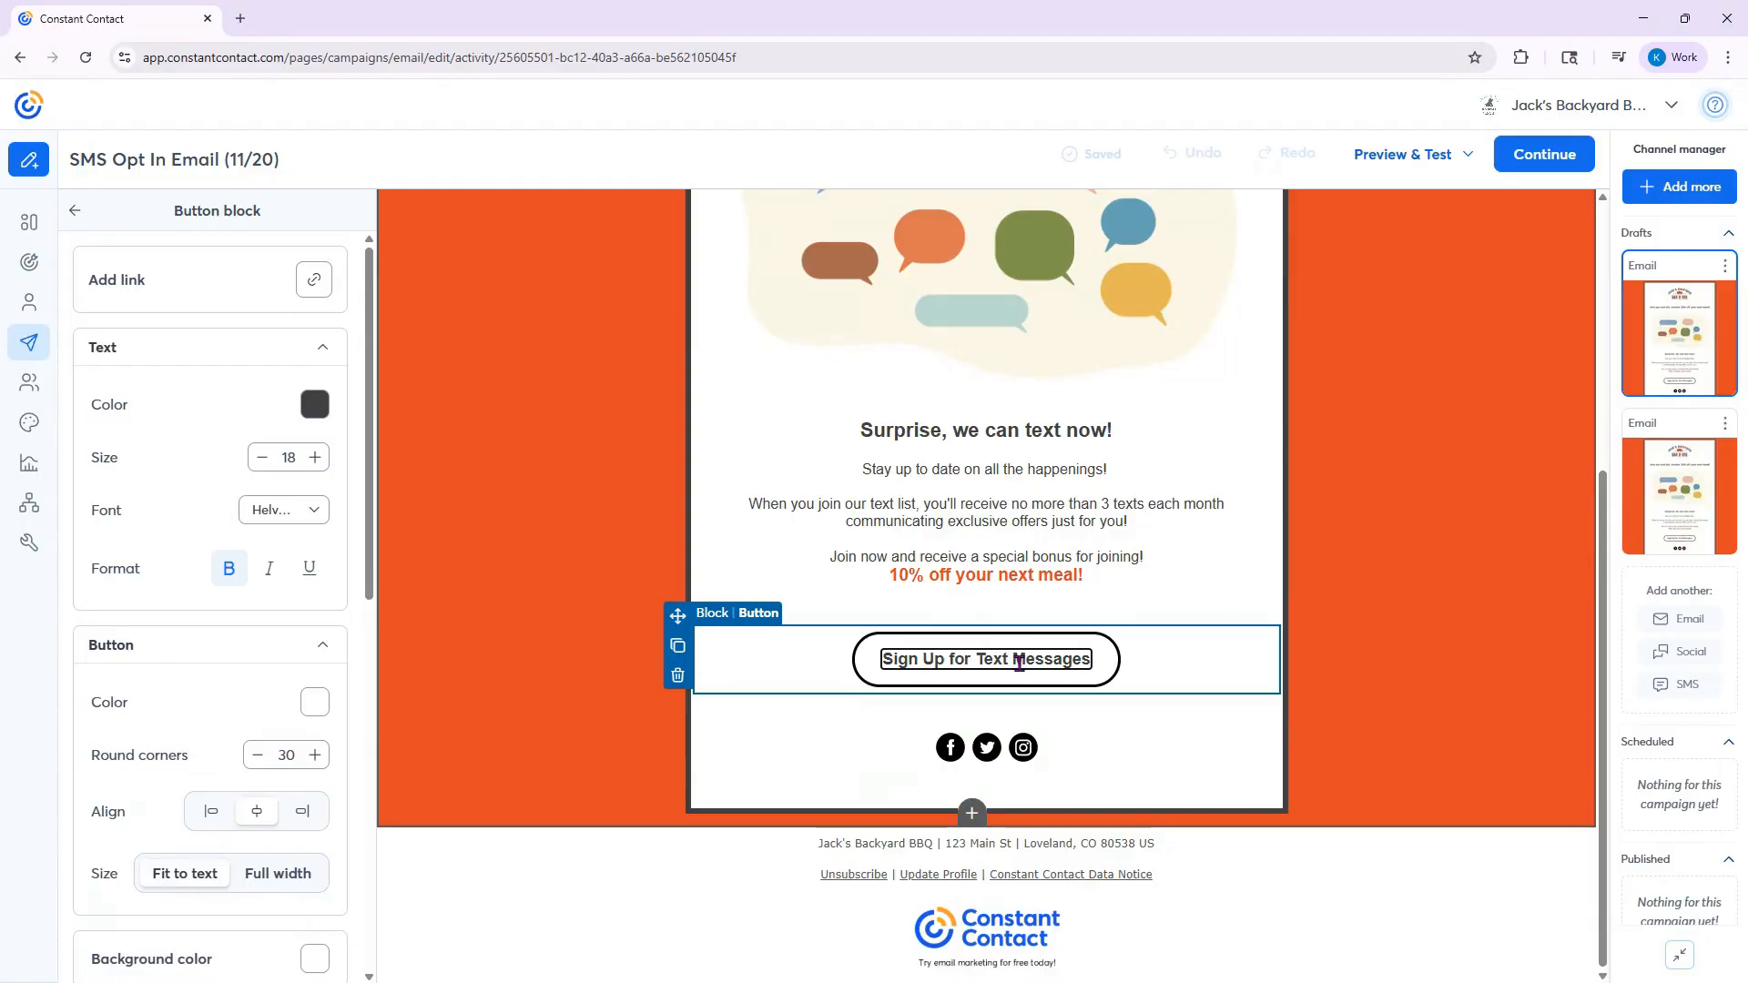
{"action": "left_click", "coordinate": [322, 285]}
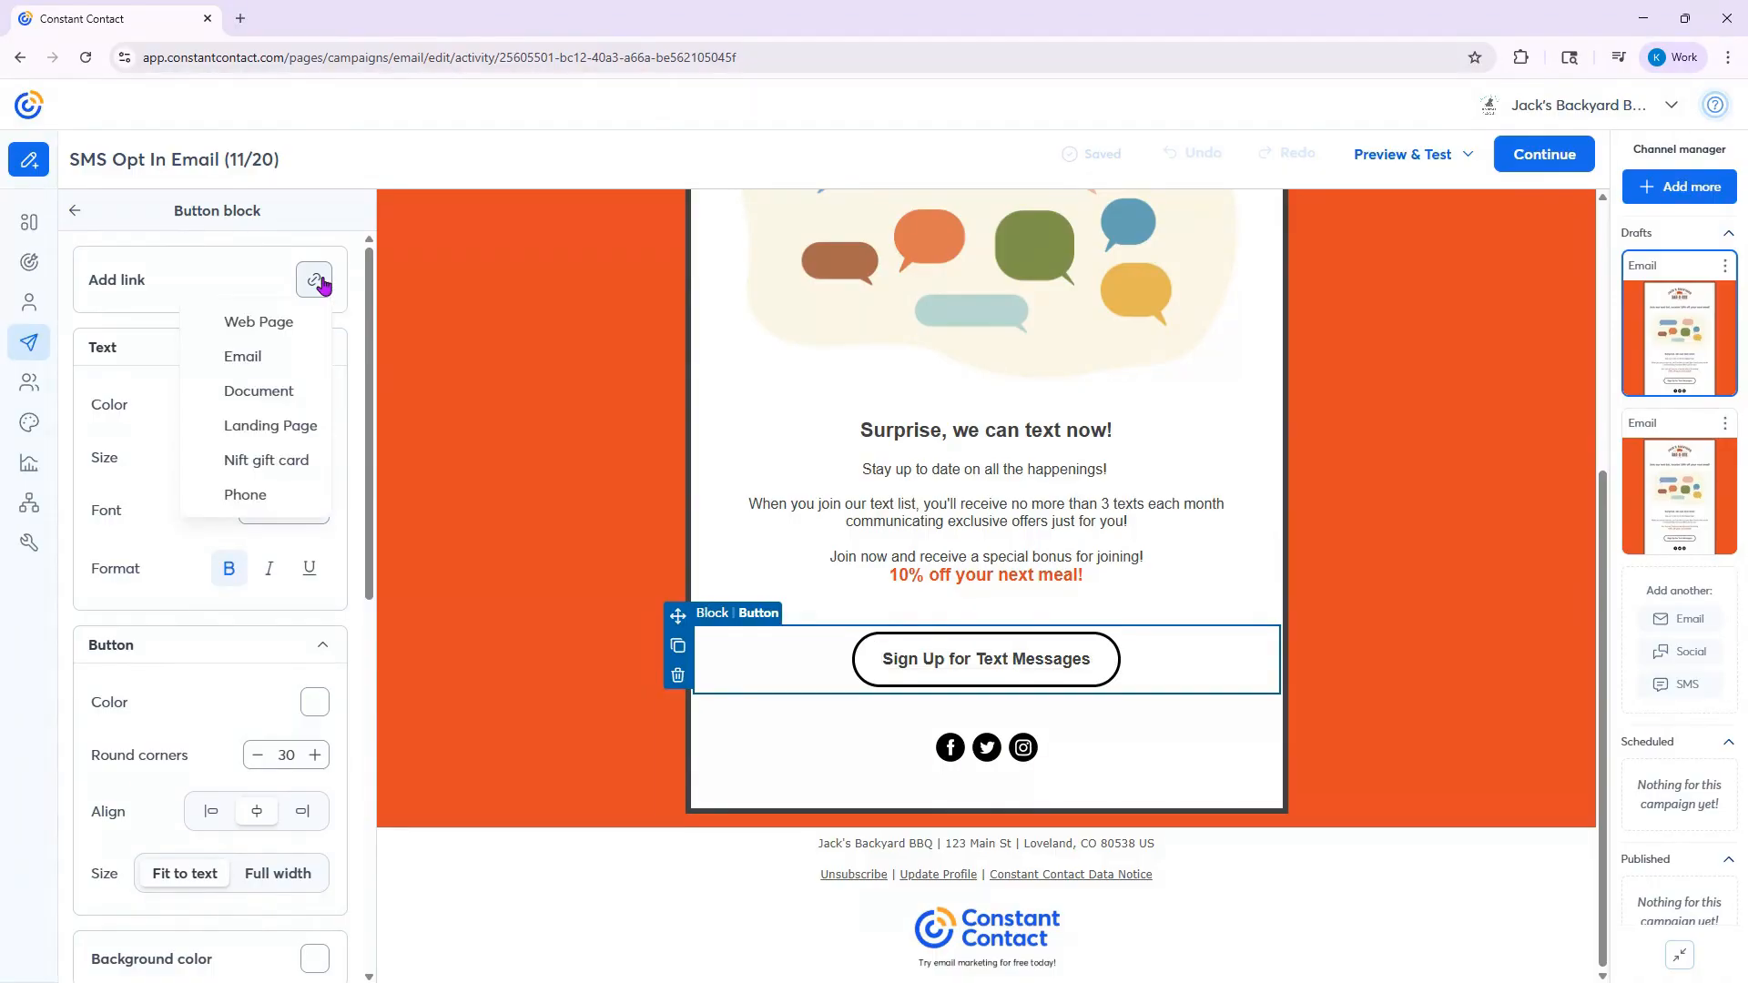
{"action": "left_click", "coordinate": [318, 438]}
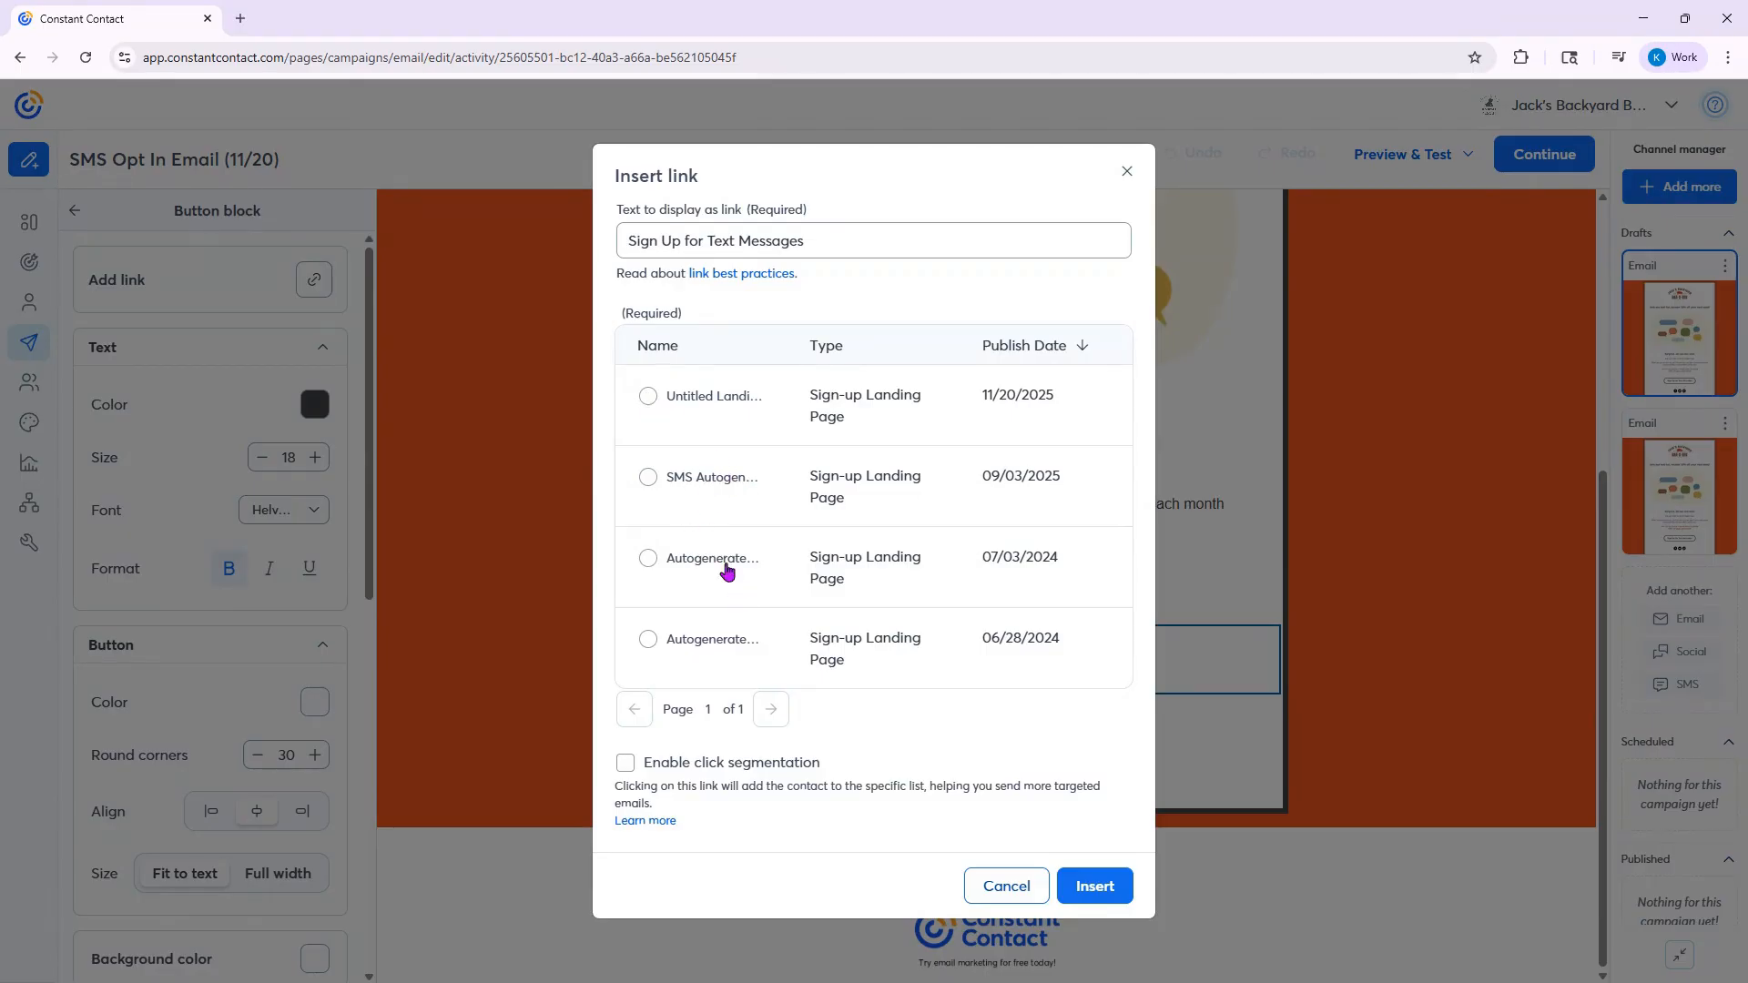
{"action": "left_click", "coordinate": [647, 395]}
{"action": "left_click", "coordinate": [1094, 886]}
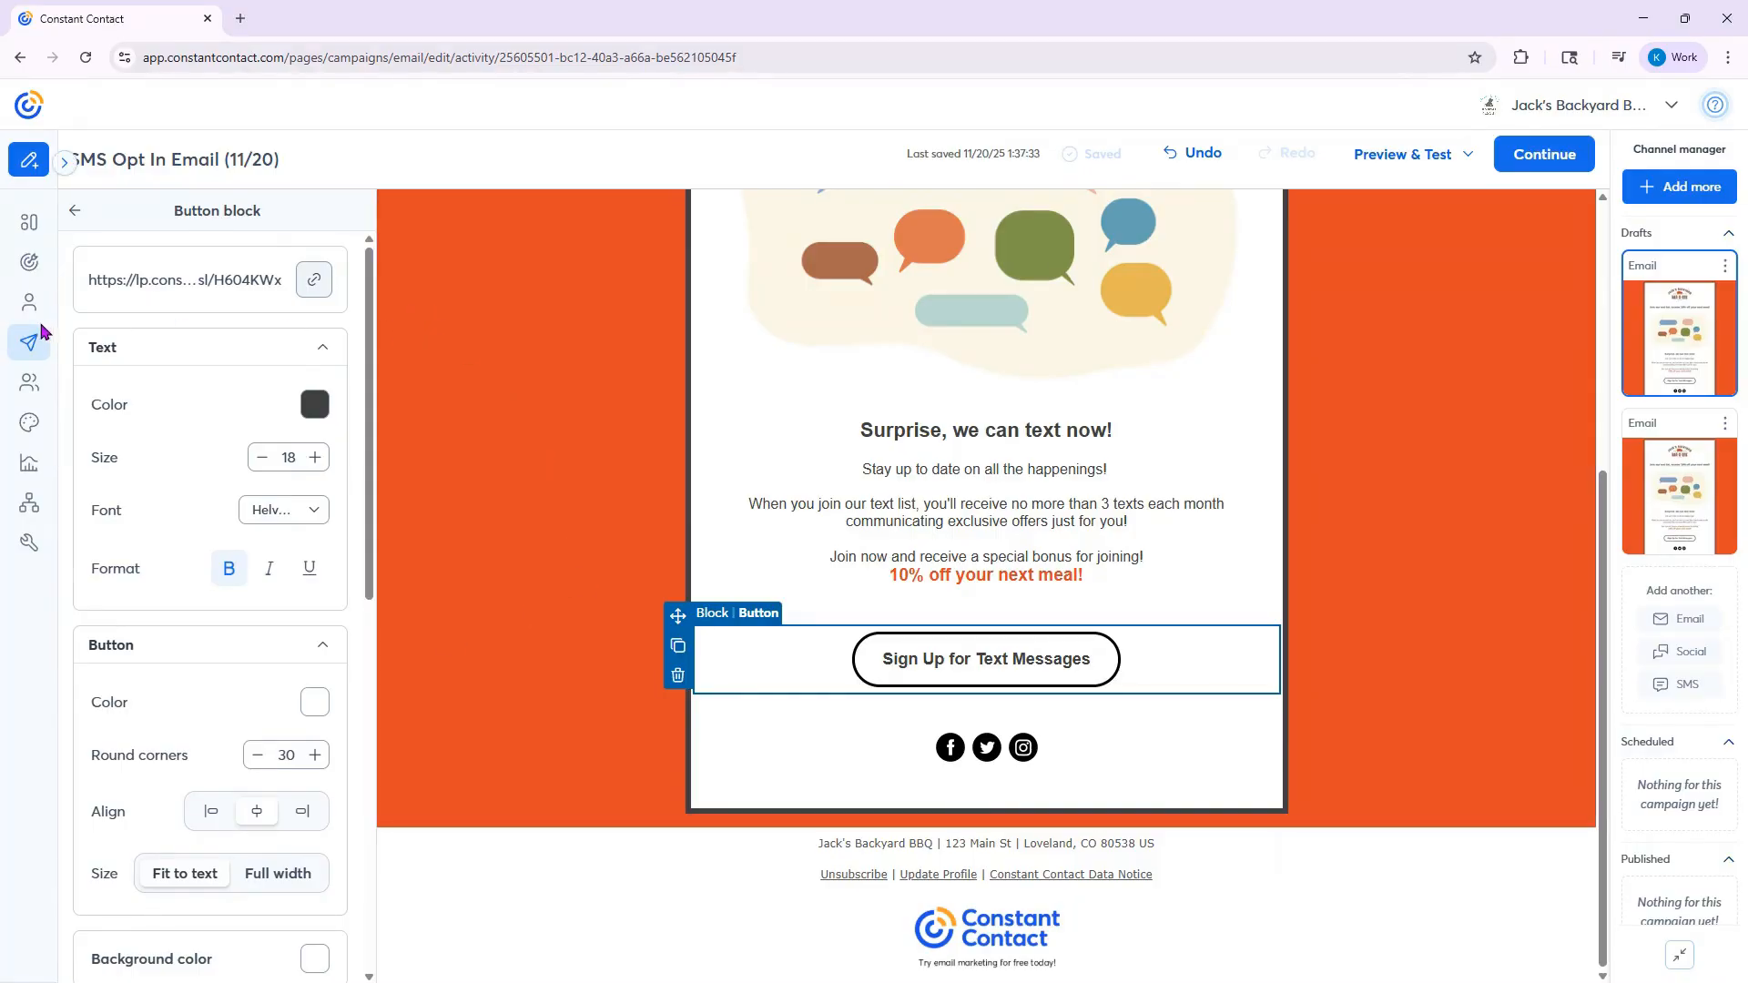
- Go to the SMS channel and create a new SMS
{"action": "mouse_move", "coordinate": [36, 344]}
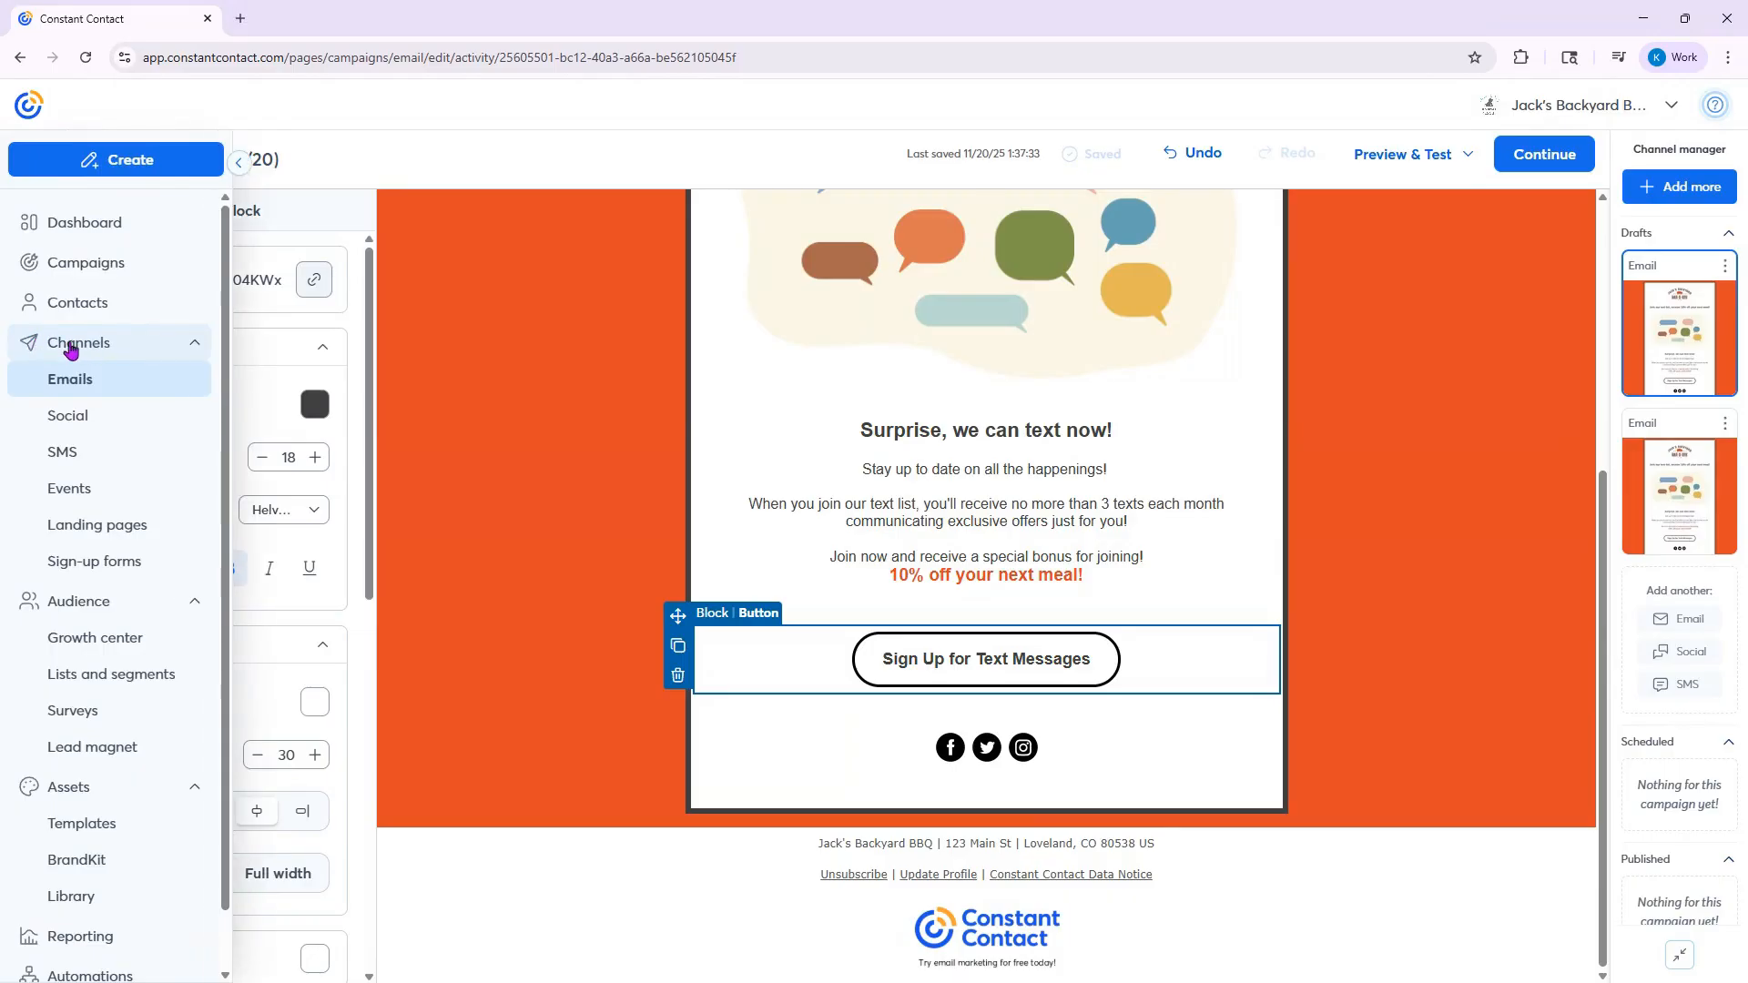
{"action": "left_click", "coordinate": [128, 465]}
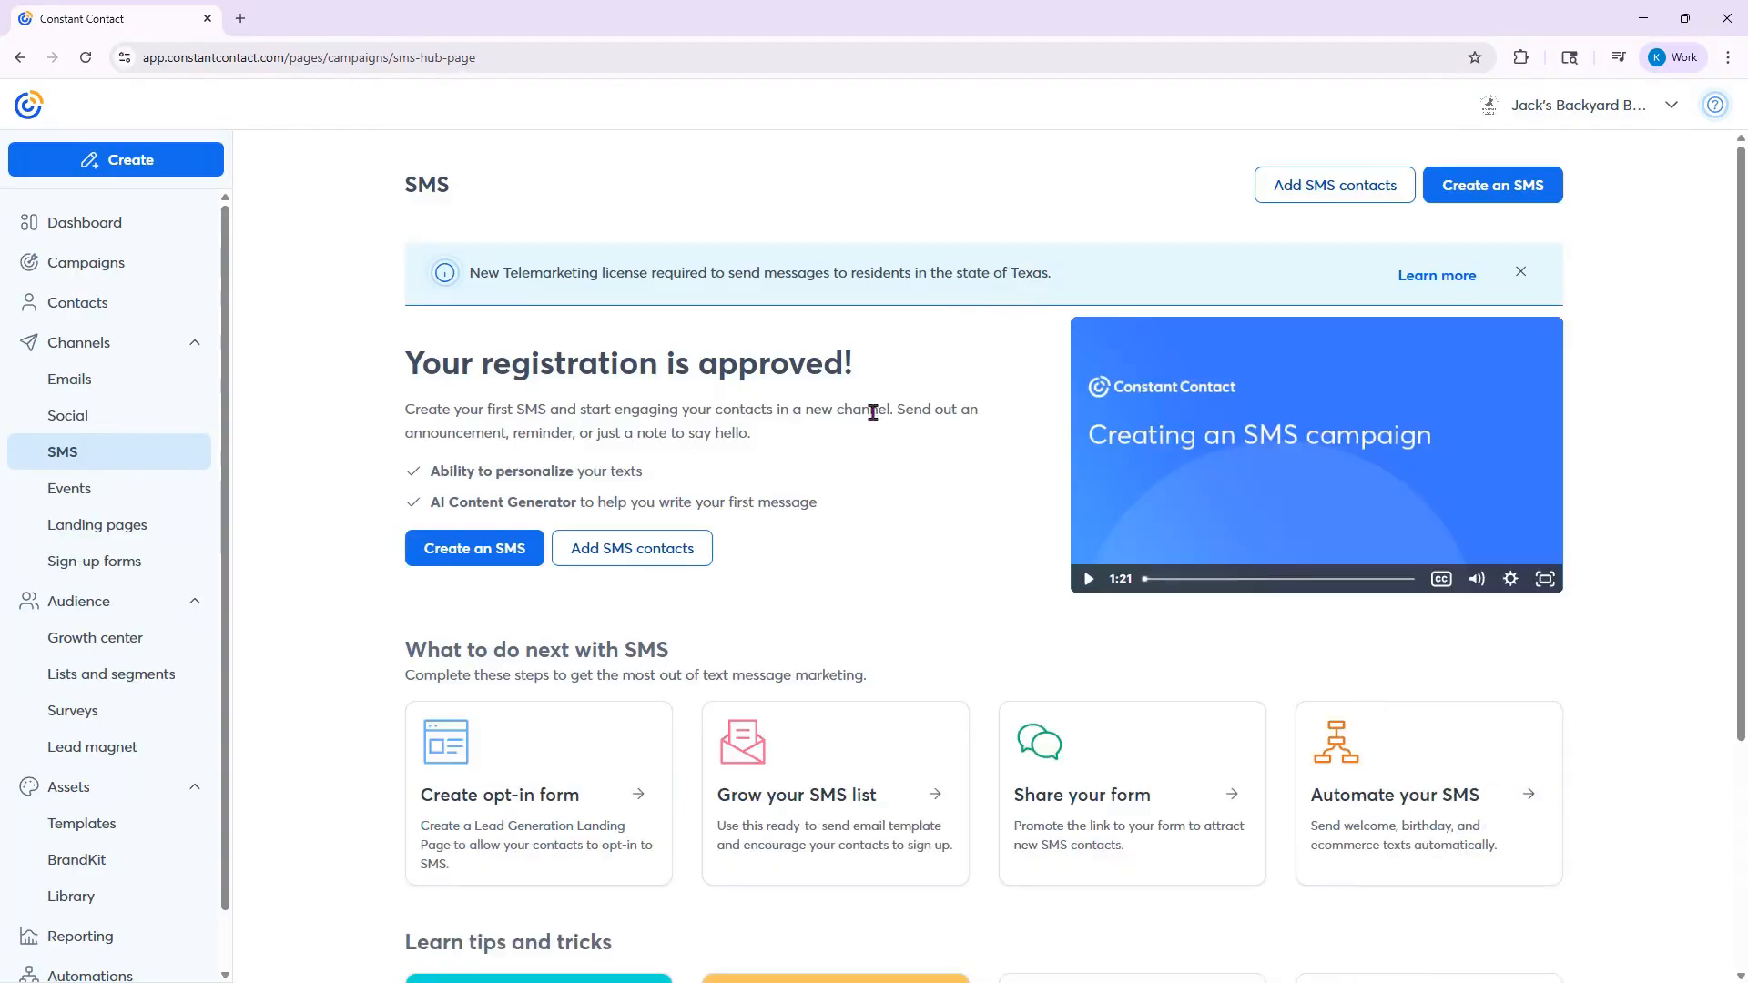
{"action": "left_click", "coordinate": [1507, 196]}
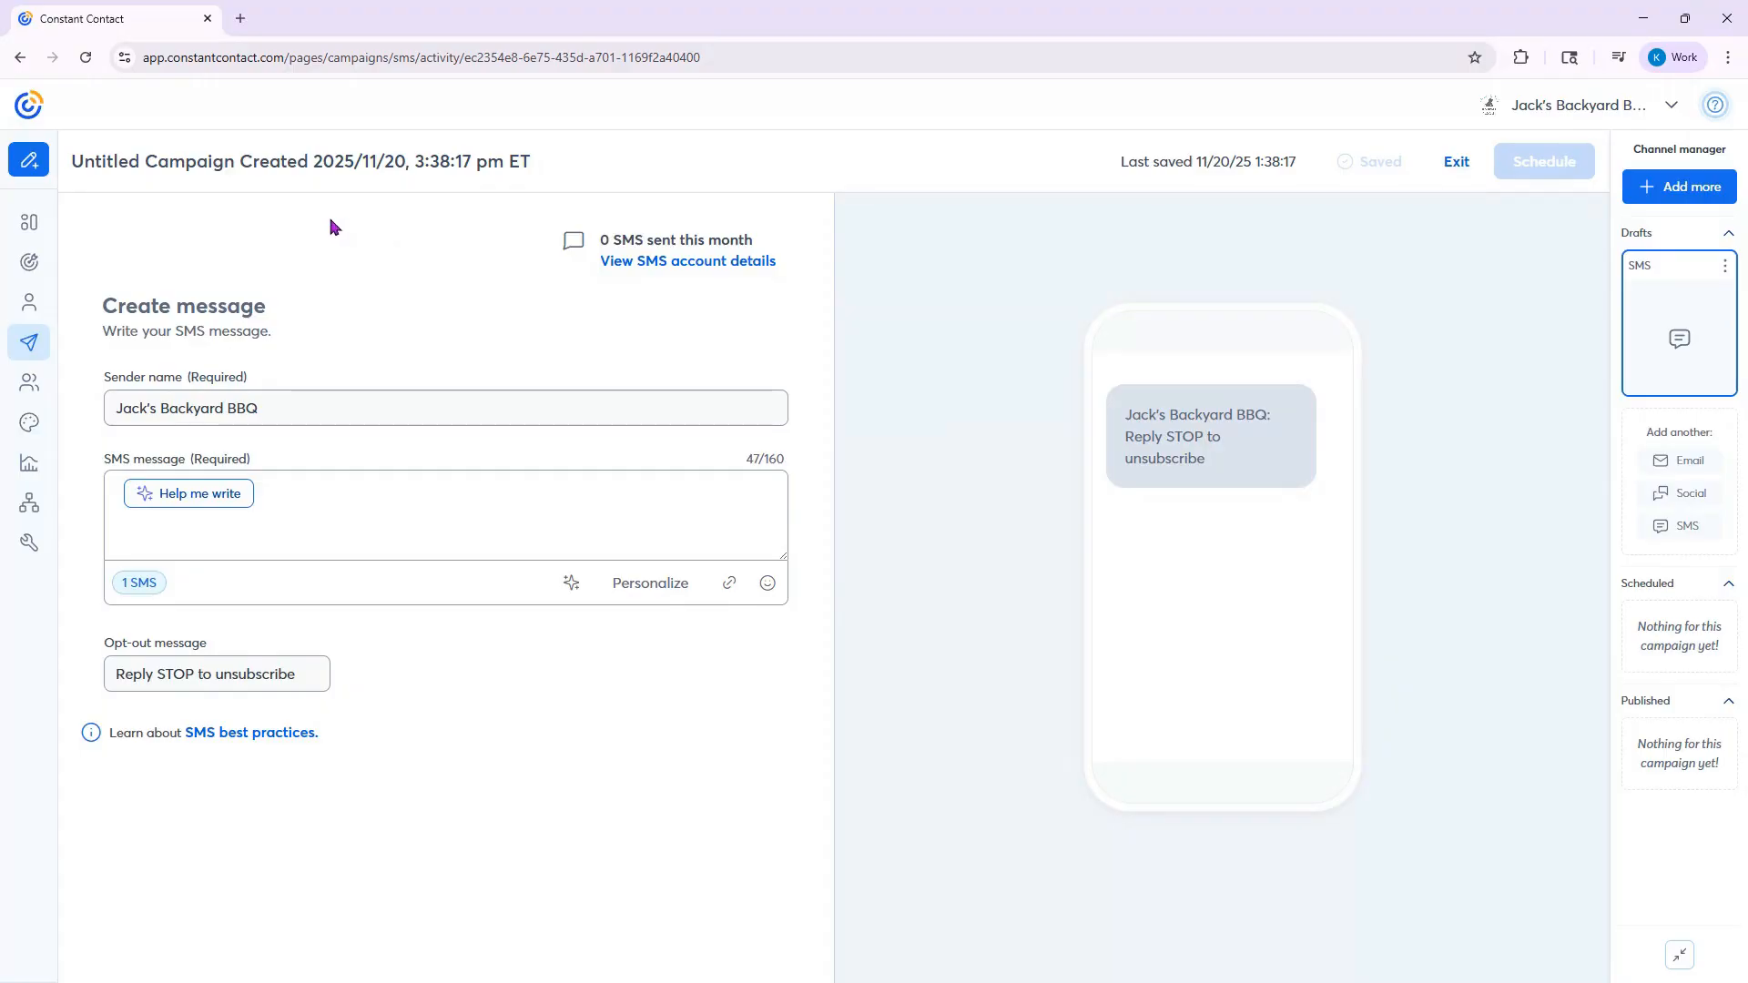
- Rename the SMS campaign to "Jack's BBQ Update 11/20"
{"action": "left_click", "coordinate": [555, 164]}
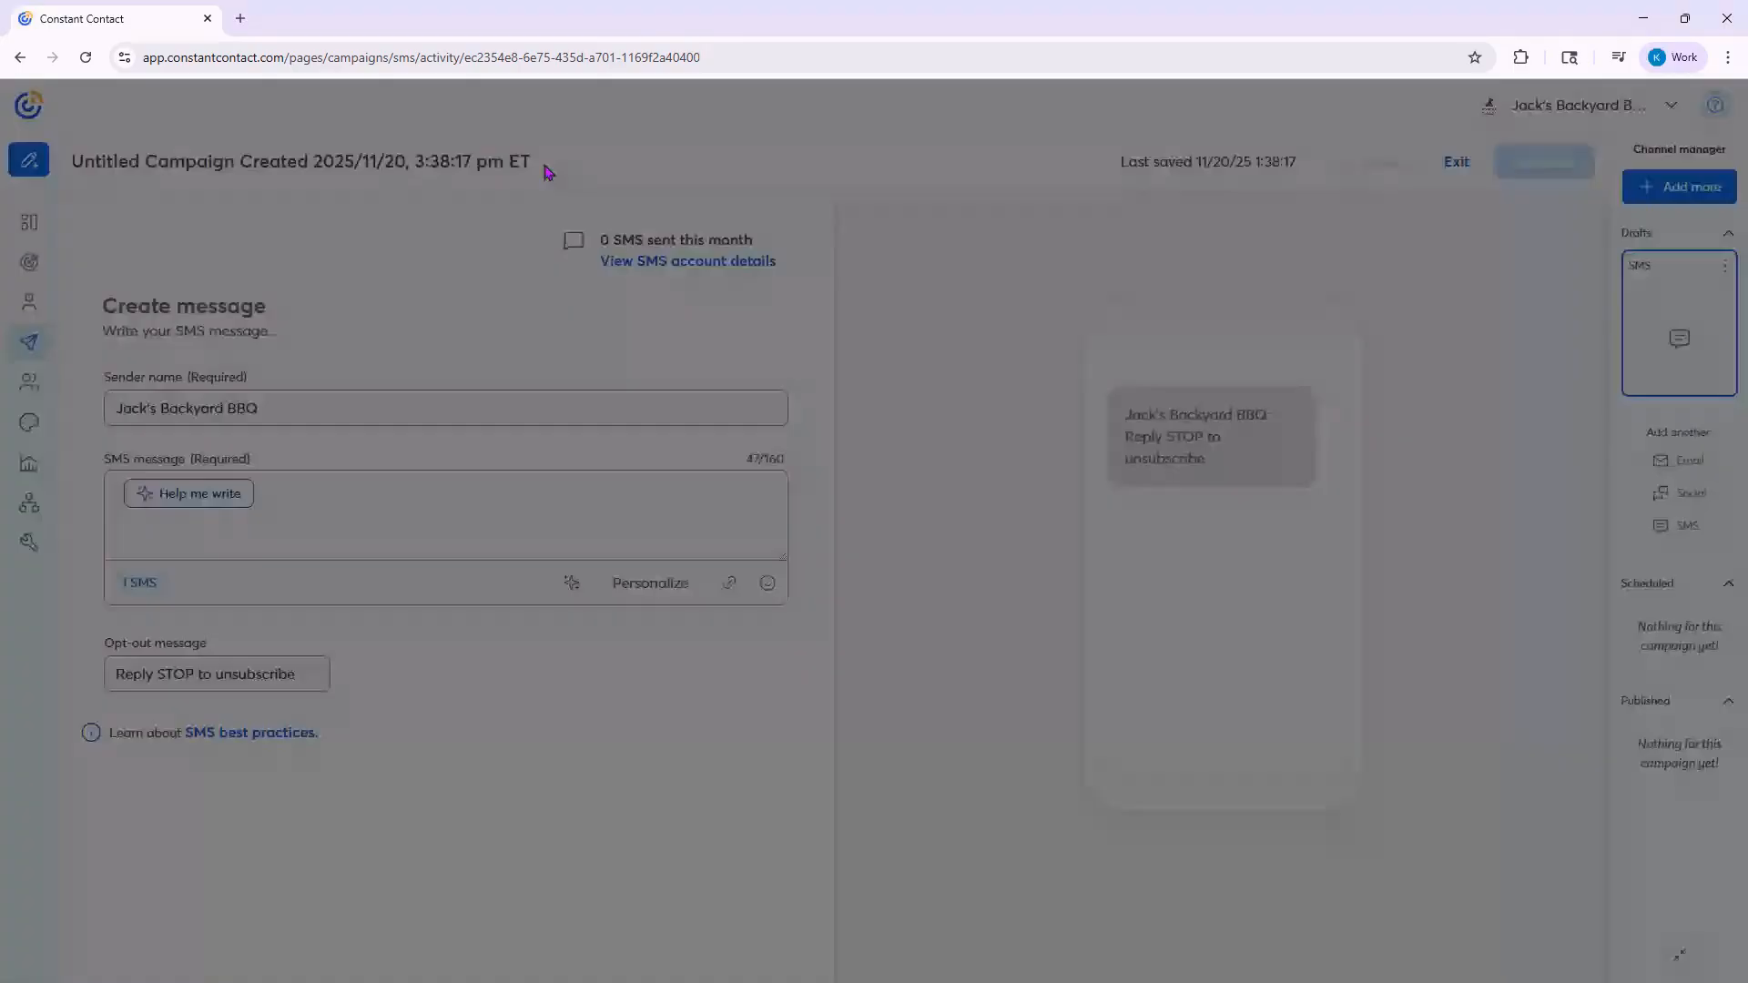
{"action": "triple_click", "coordinate": [972, 512]}
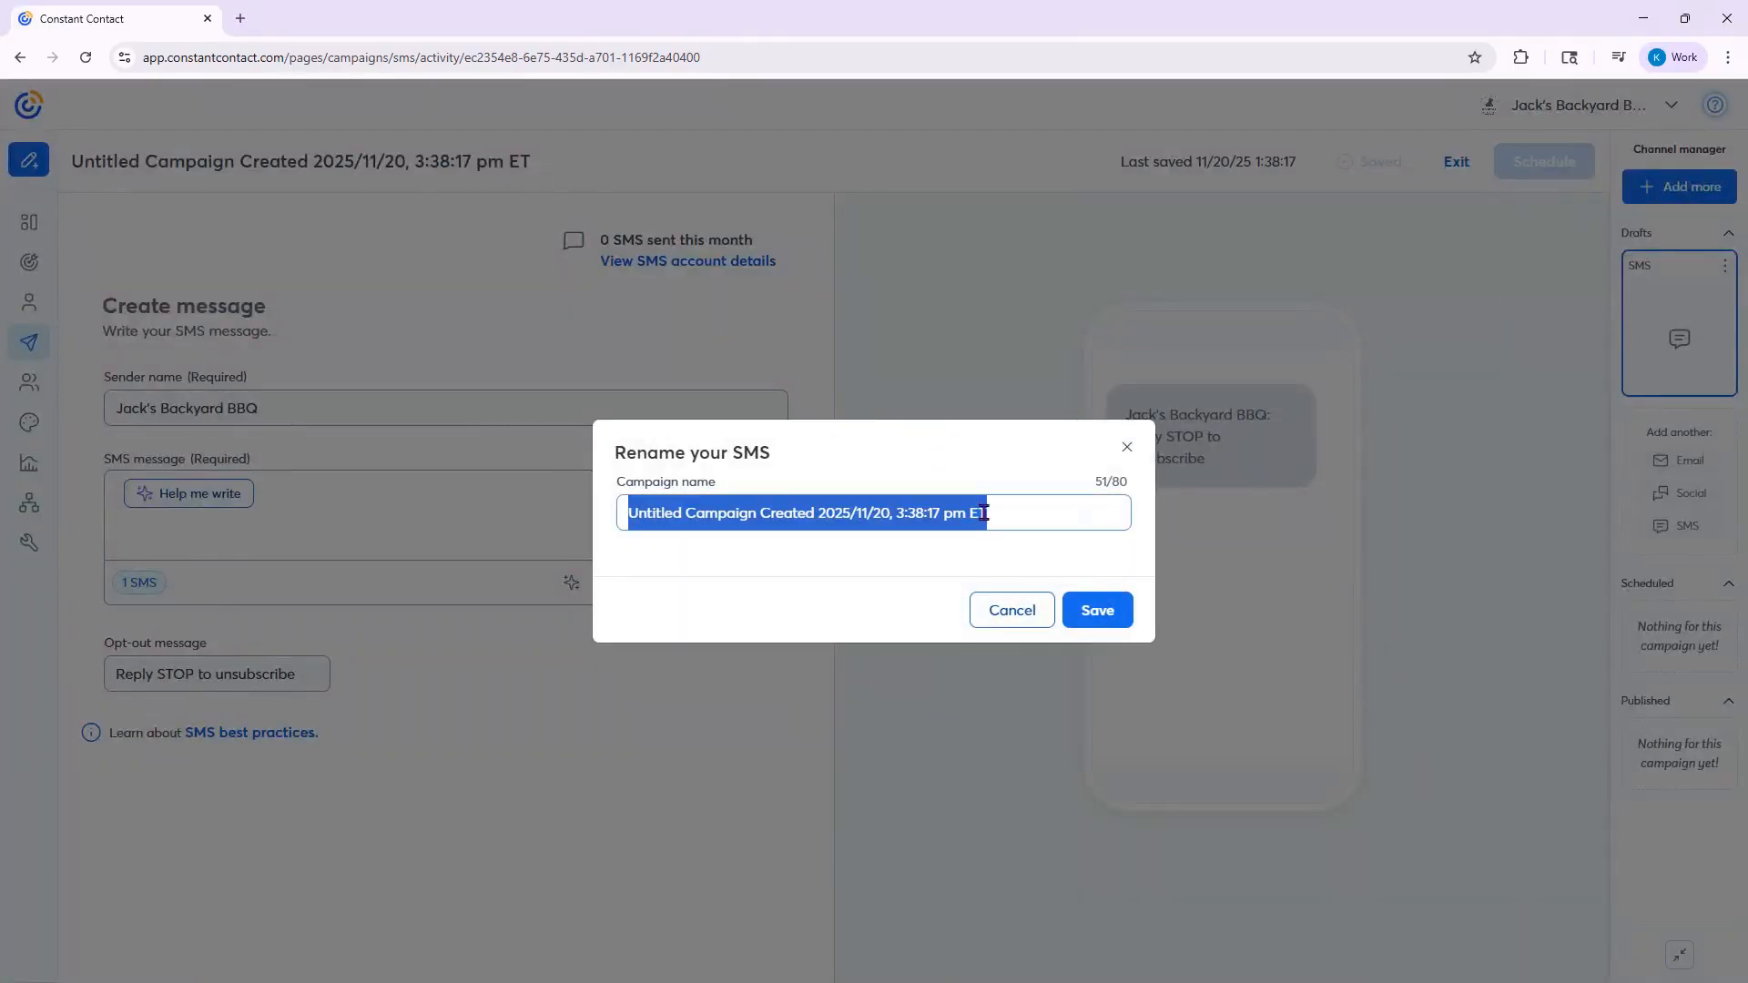
{"action": "key", "text": "BackSpace"}
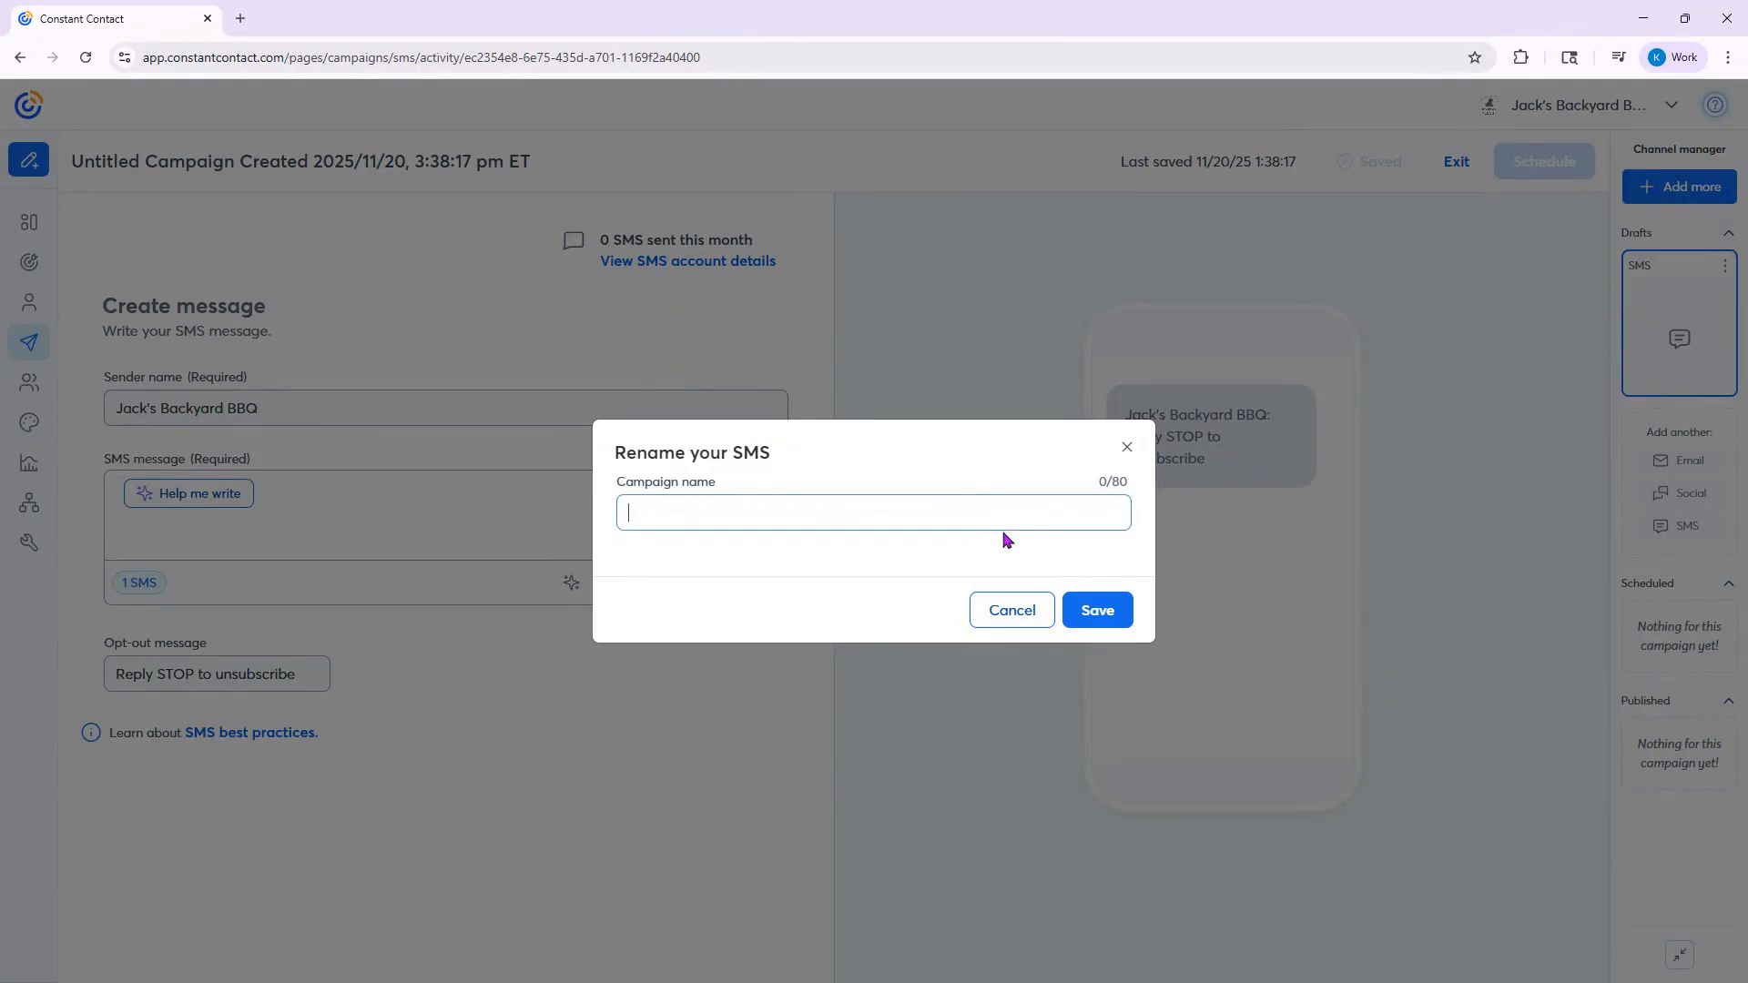
{"action": "type", "text": "Jack's BBQ Update 11/20"}
{"action": "left_click", "coordinate": [1099, 610]}
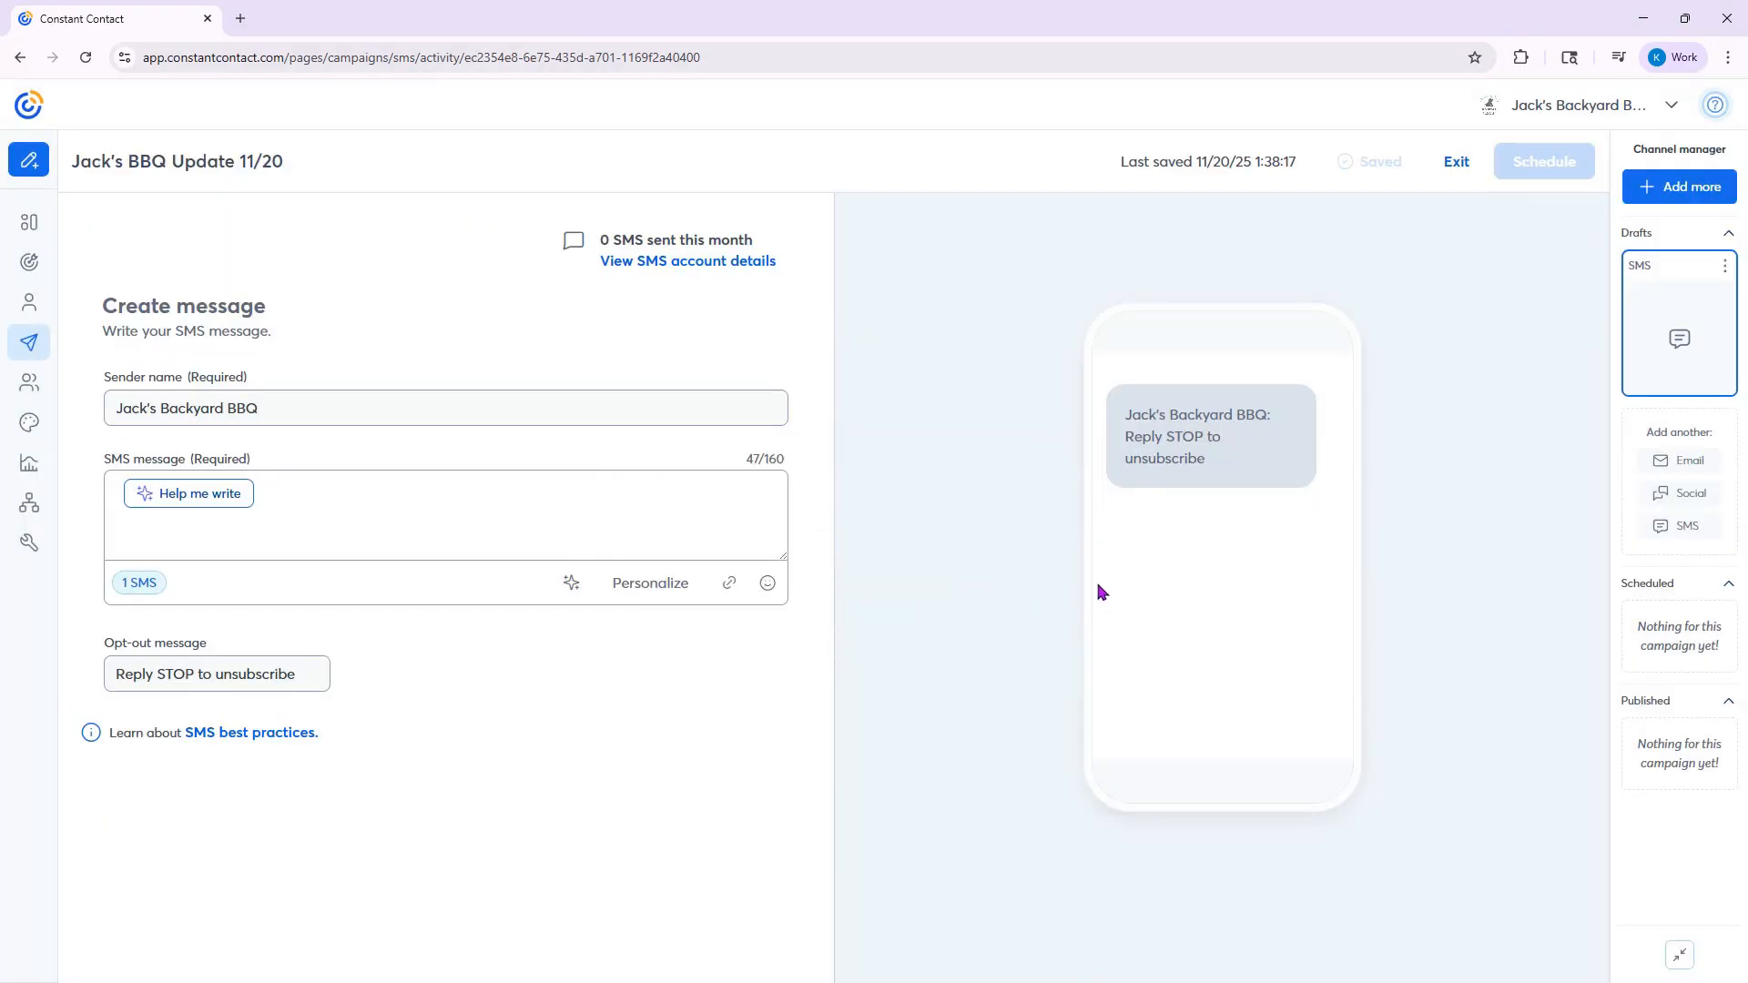
{"action": "left_click", "coordinate": [167, 412]}
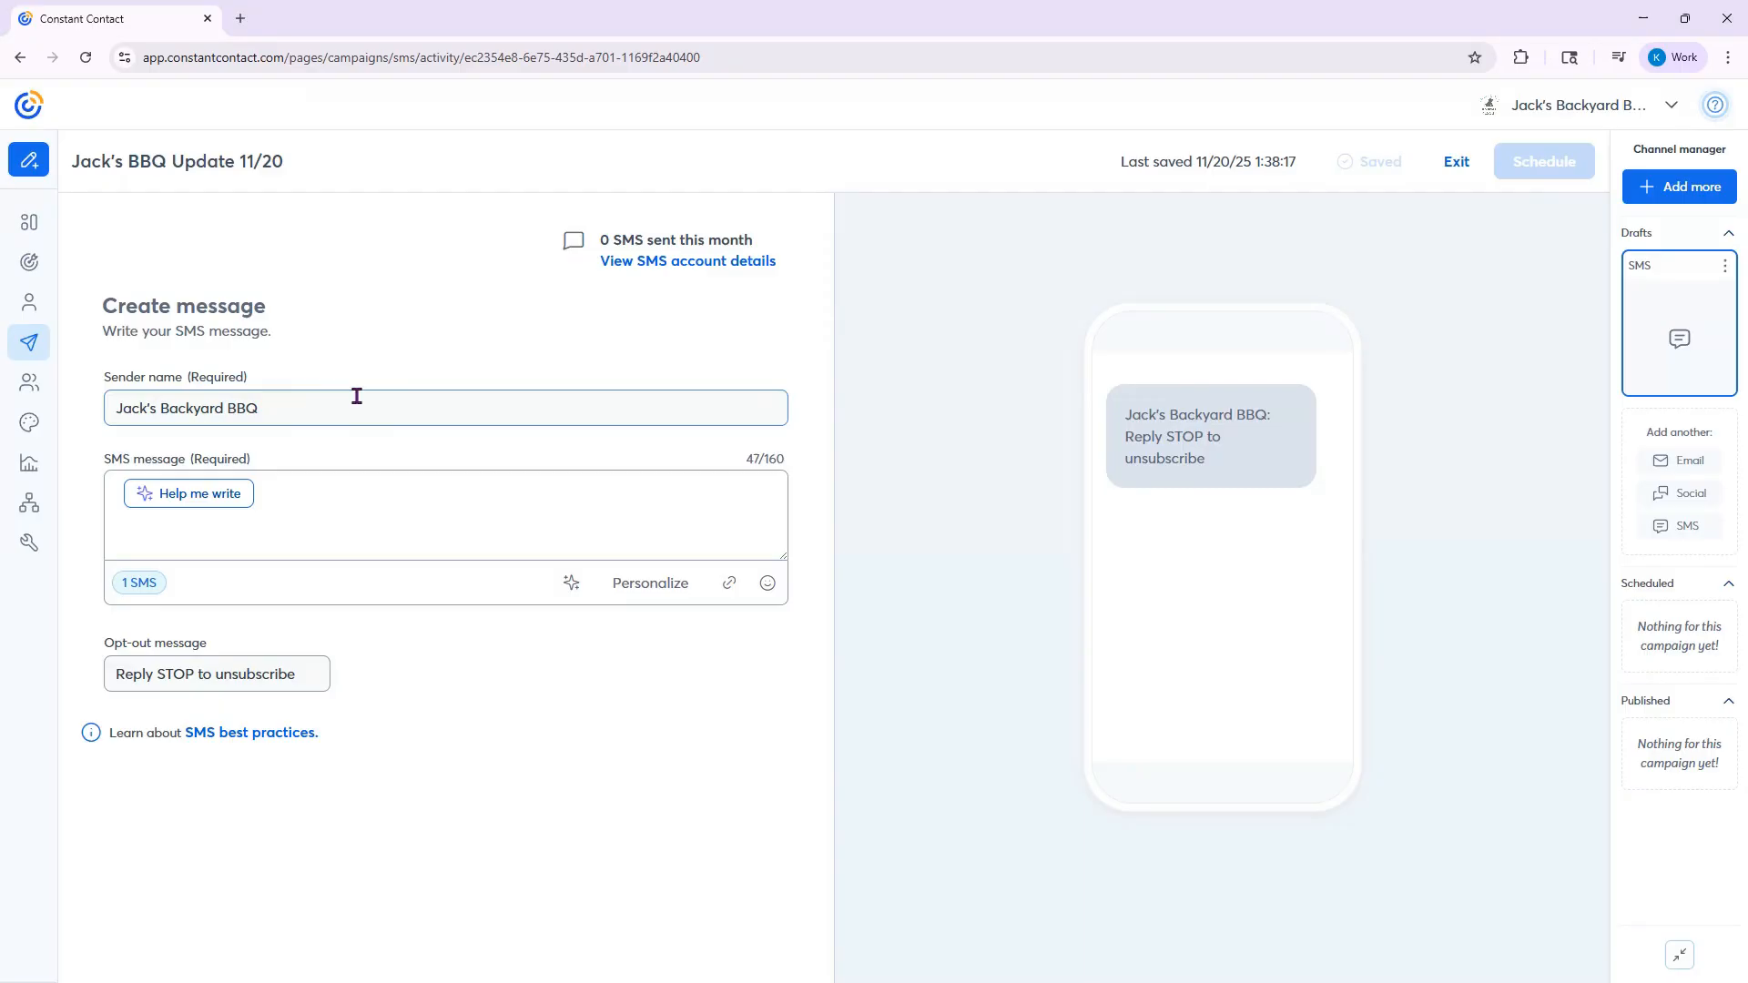
{"action": "left_click_drag", "start_coordinate": [285, 408], "coordinate": [105, 410]}
{"action": "left_click", "coordinate": [201, 415]}
{"action": "left_click_drag", "start_coordinate": [795, 469], "coordinate": [739, 462]}
- Generate AI content for the SMS message as an Announcement with the details "brisket promo ending soon limited time 25% off"
{"action": "left_click", "coordinate": [671, 518]}
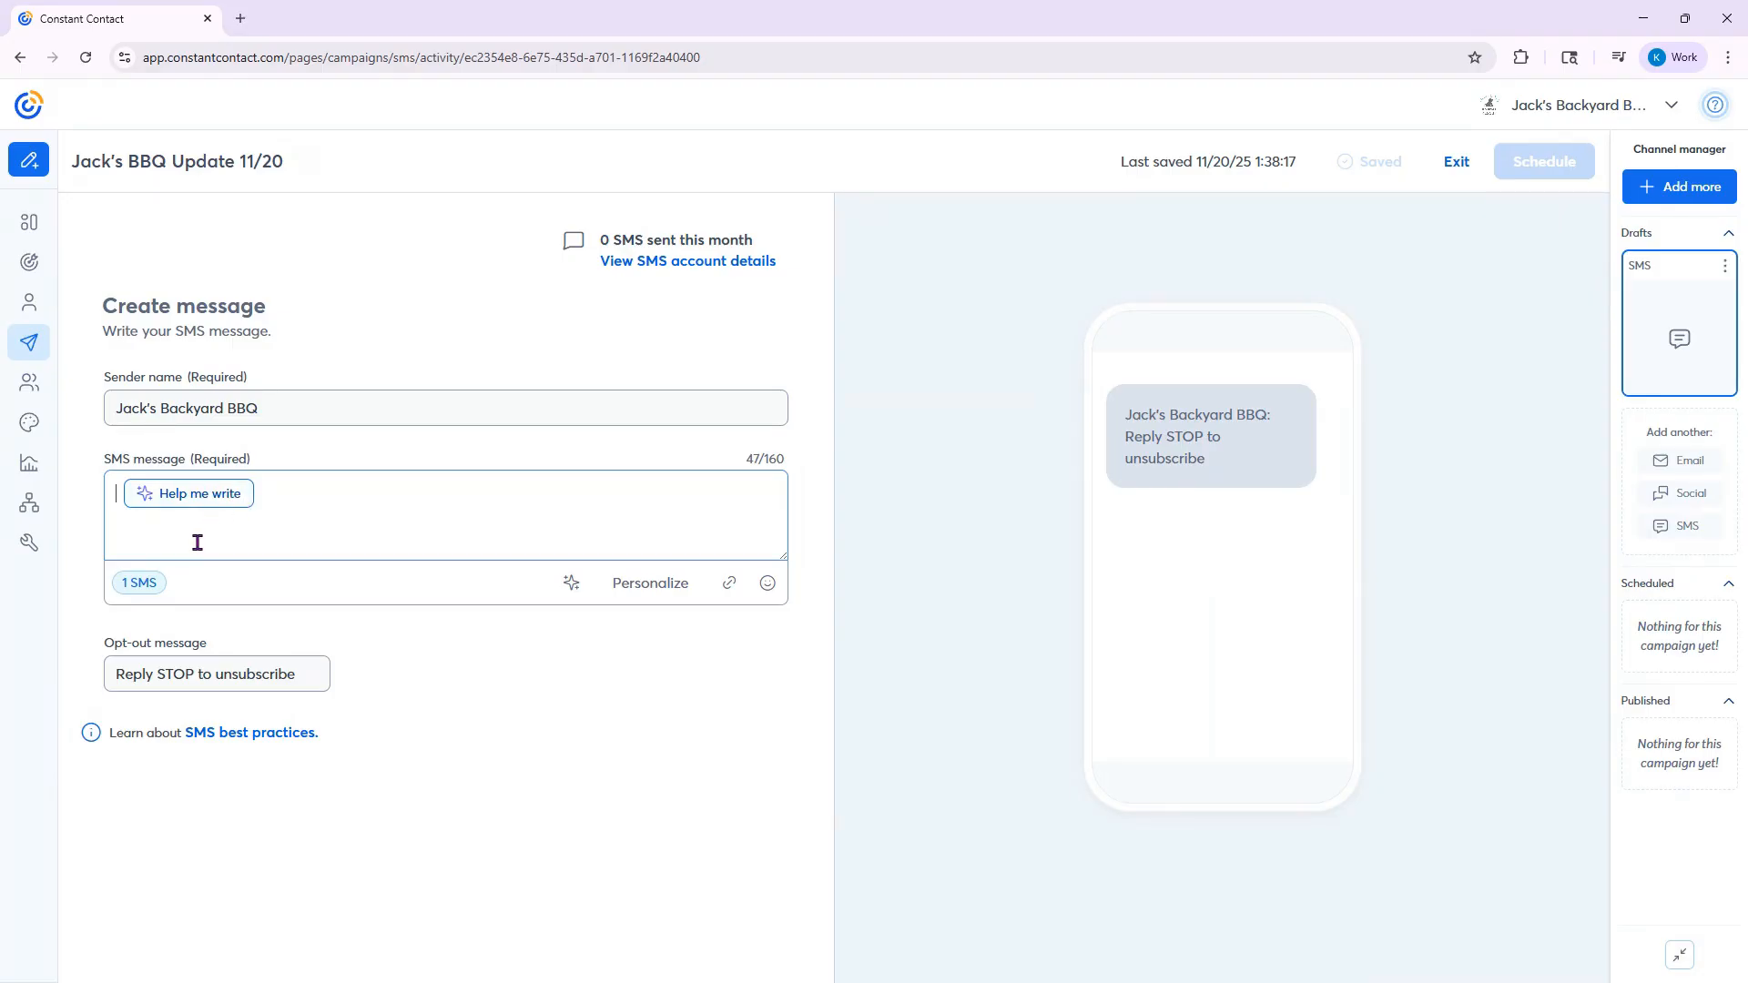
{"action": "left_click", "coordinate": [166, 503]}
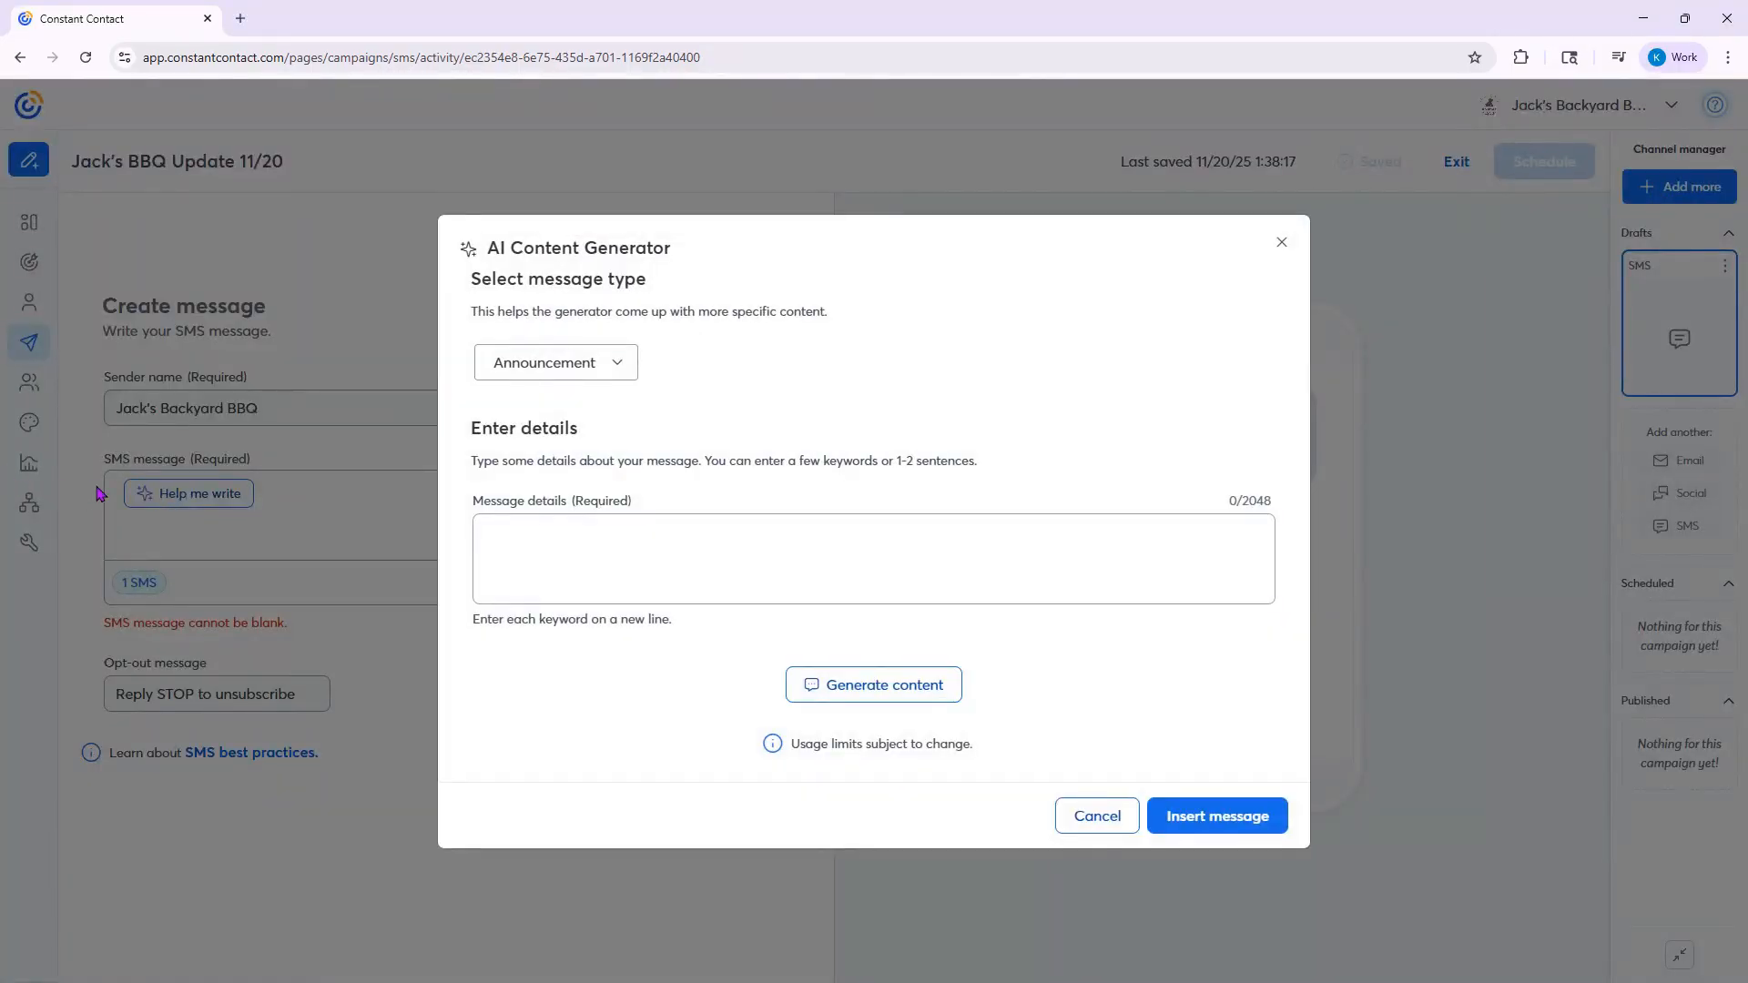
{"action": "left_click", "coordinate": [577, 374]}
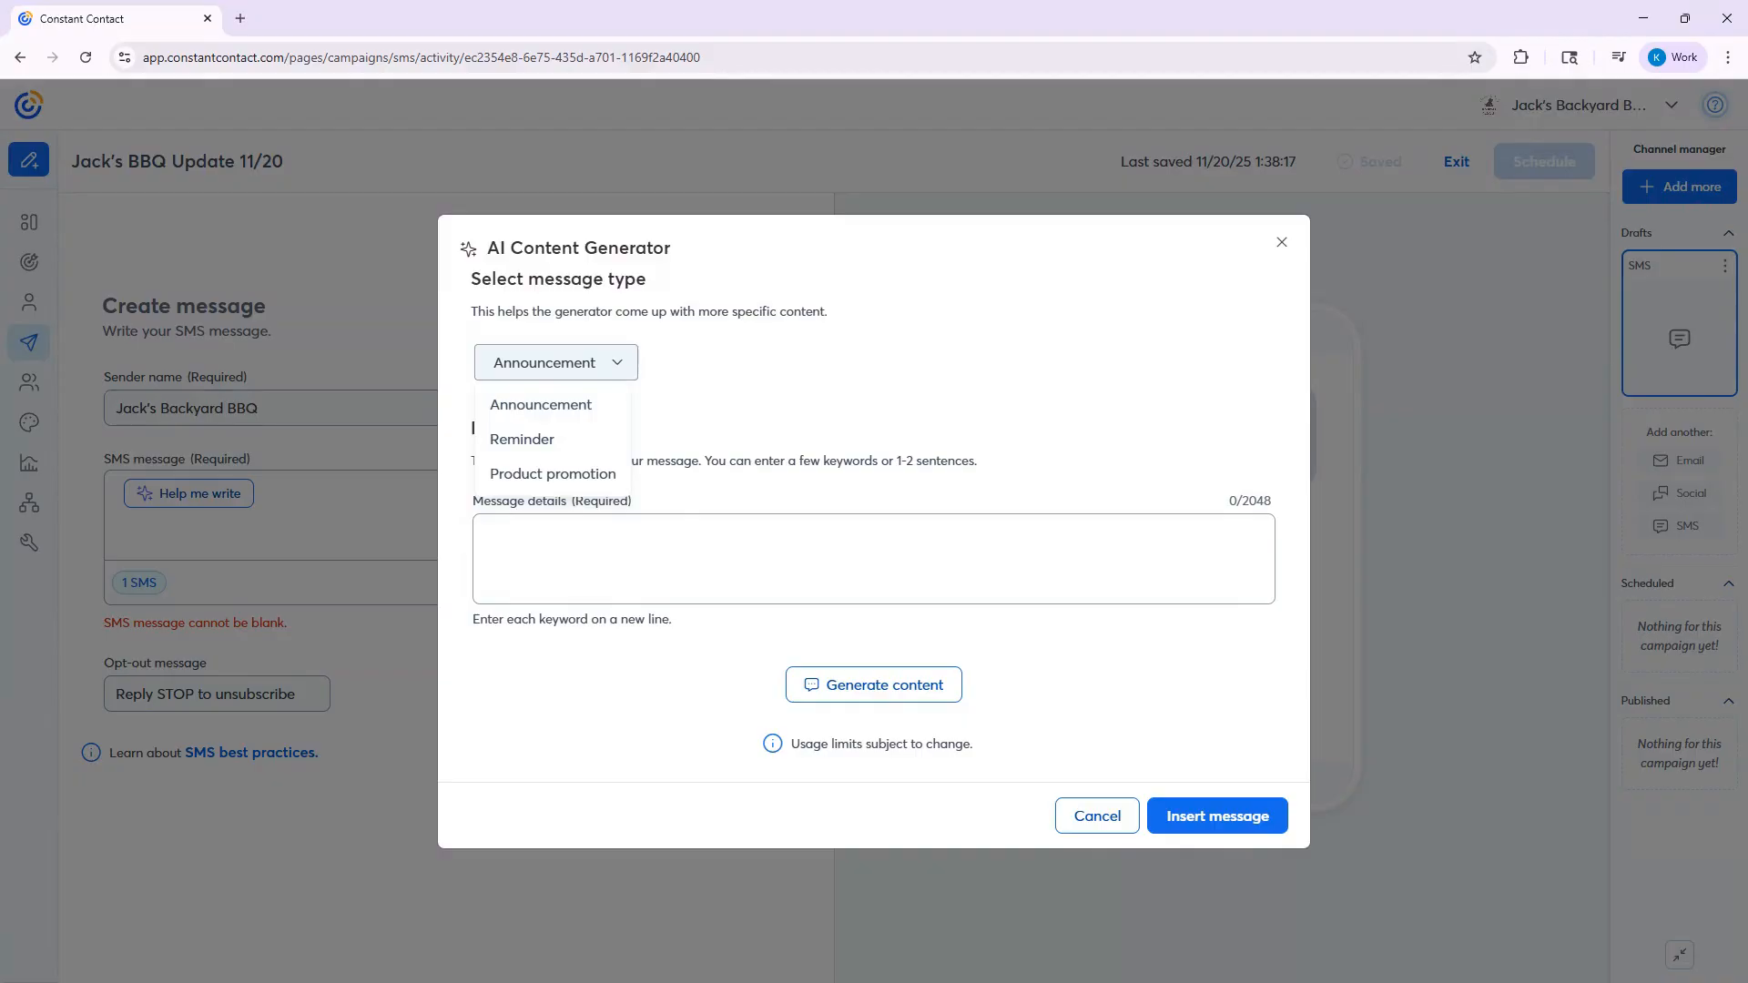
{"action": "left_click", "coordinate": [588, 406]}
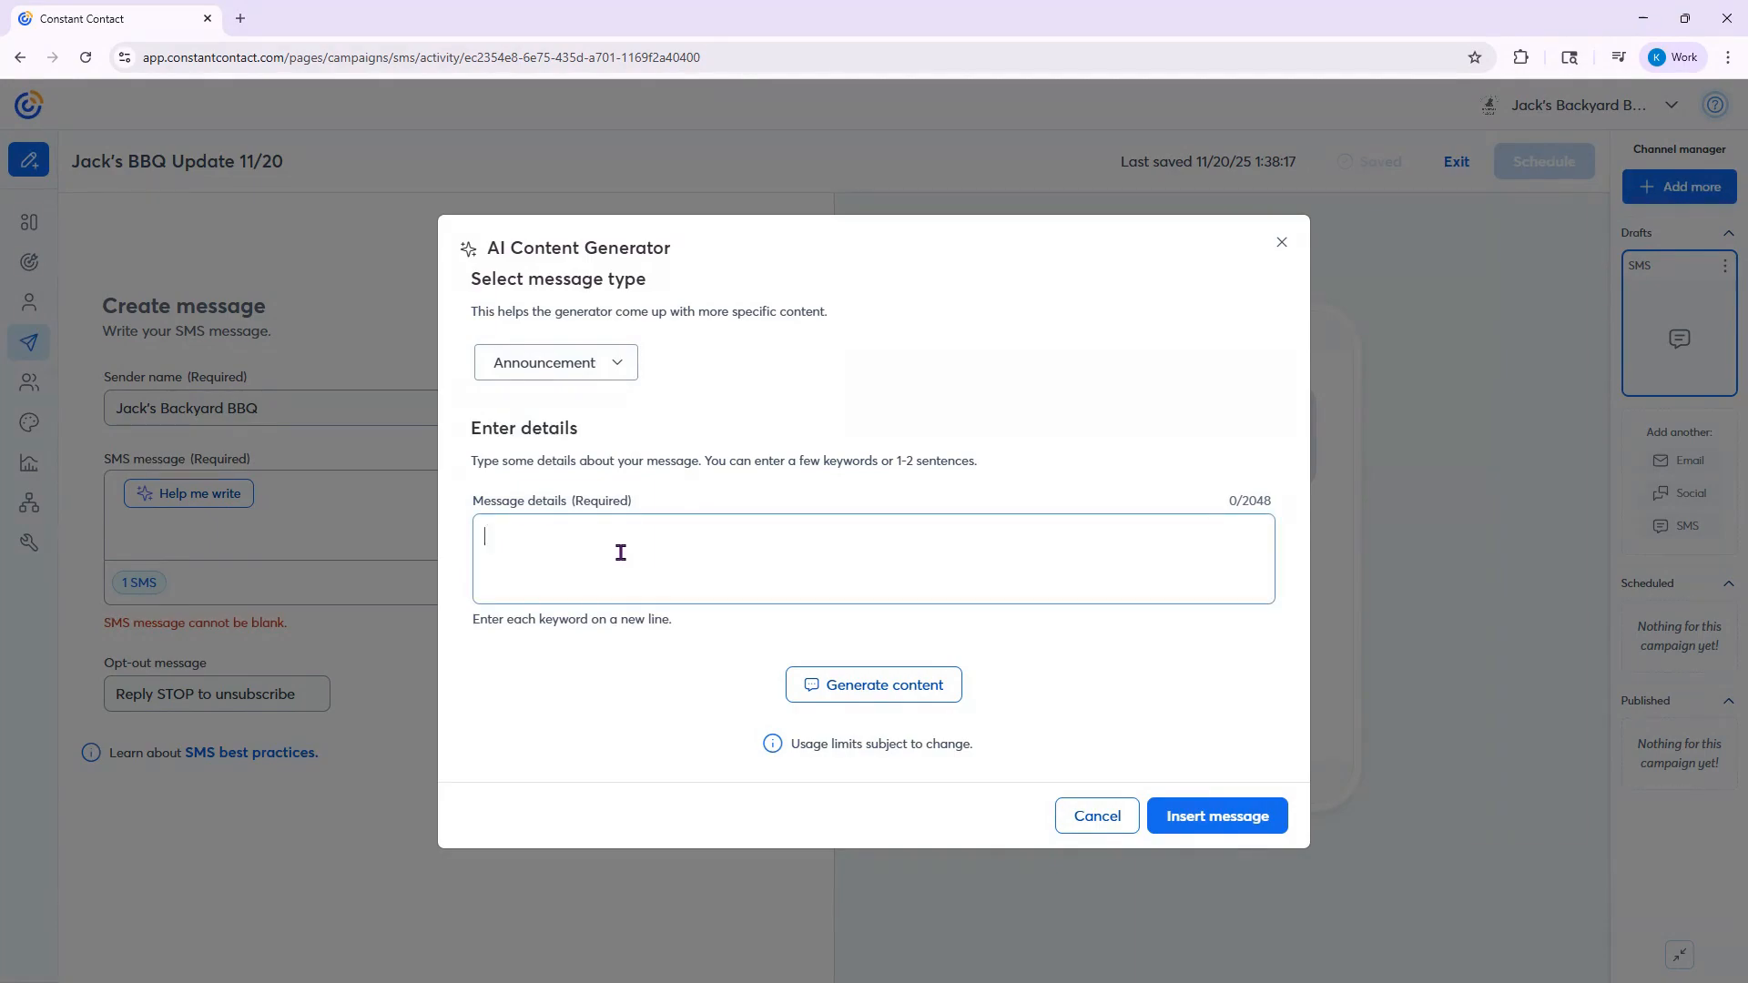
{"action": "type", "text": "brisket promo"}
{"action": "type", "text": "ending soon limited time"}
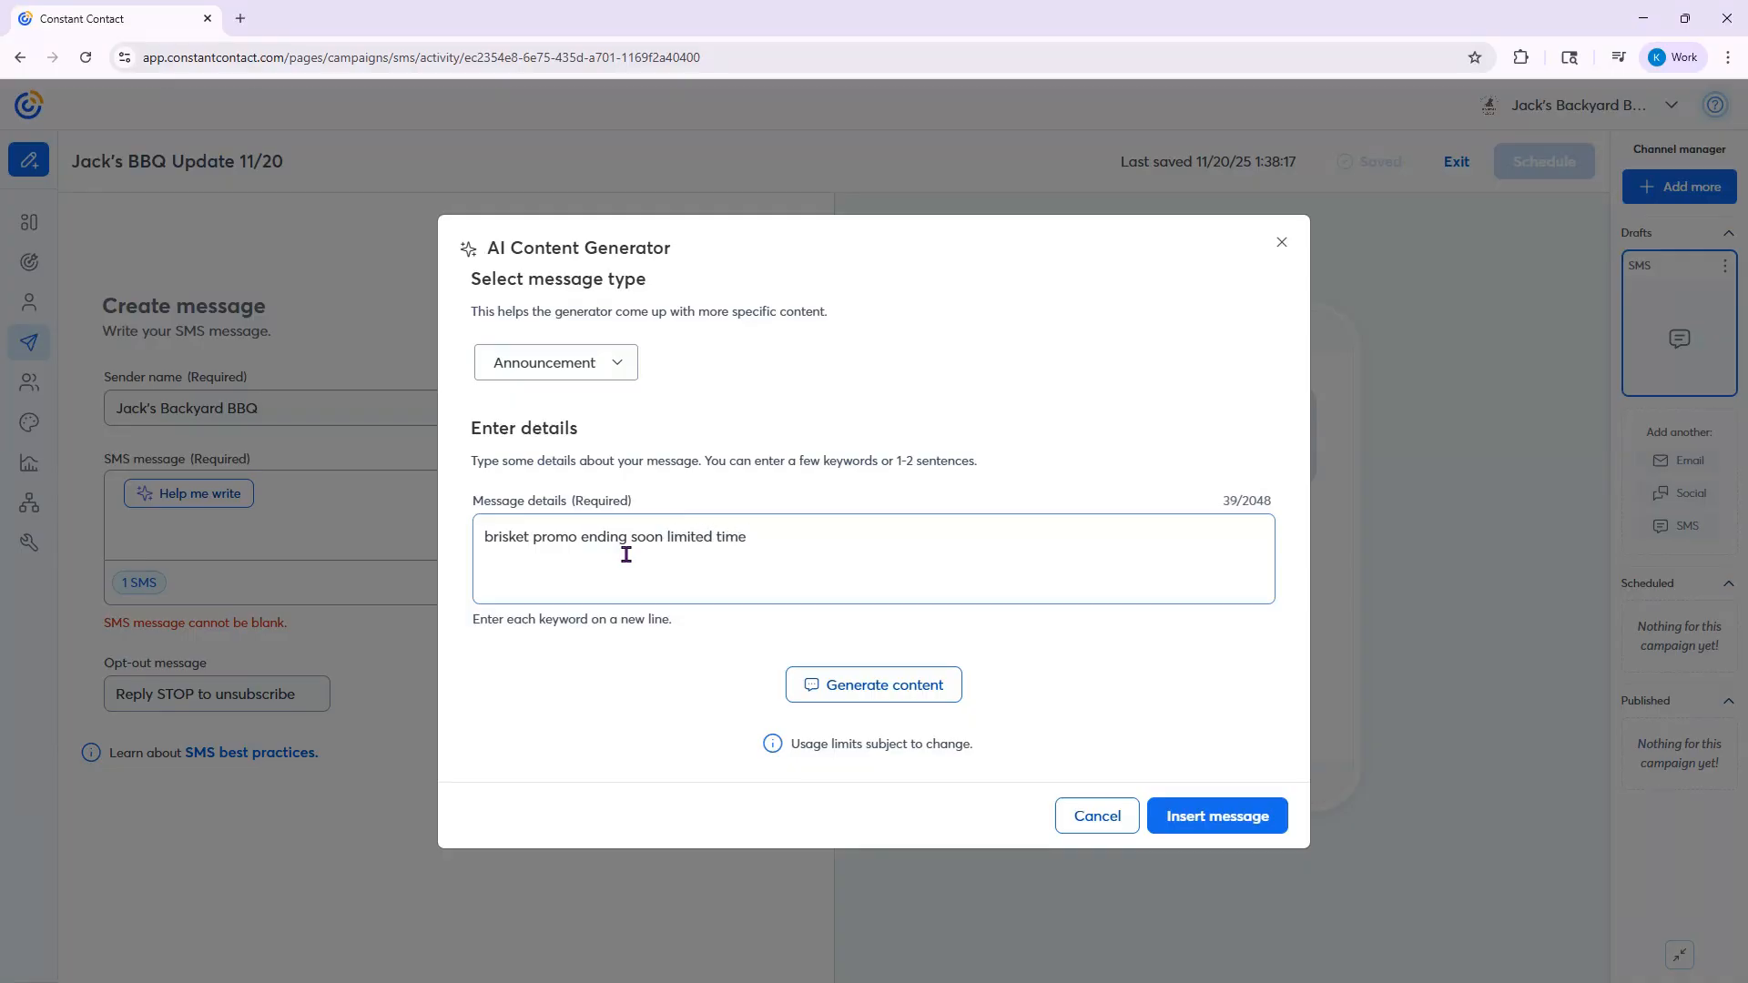
{"action": "type", "text": " 25% off"}
{"action": "left_click", "coordinate": [889, 694]}
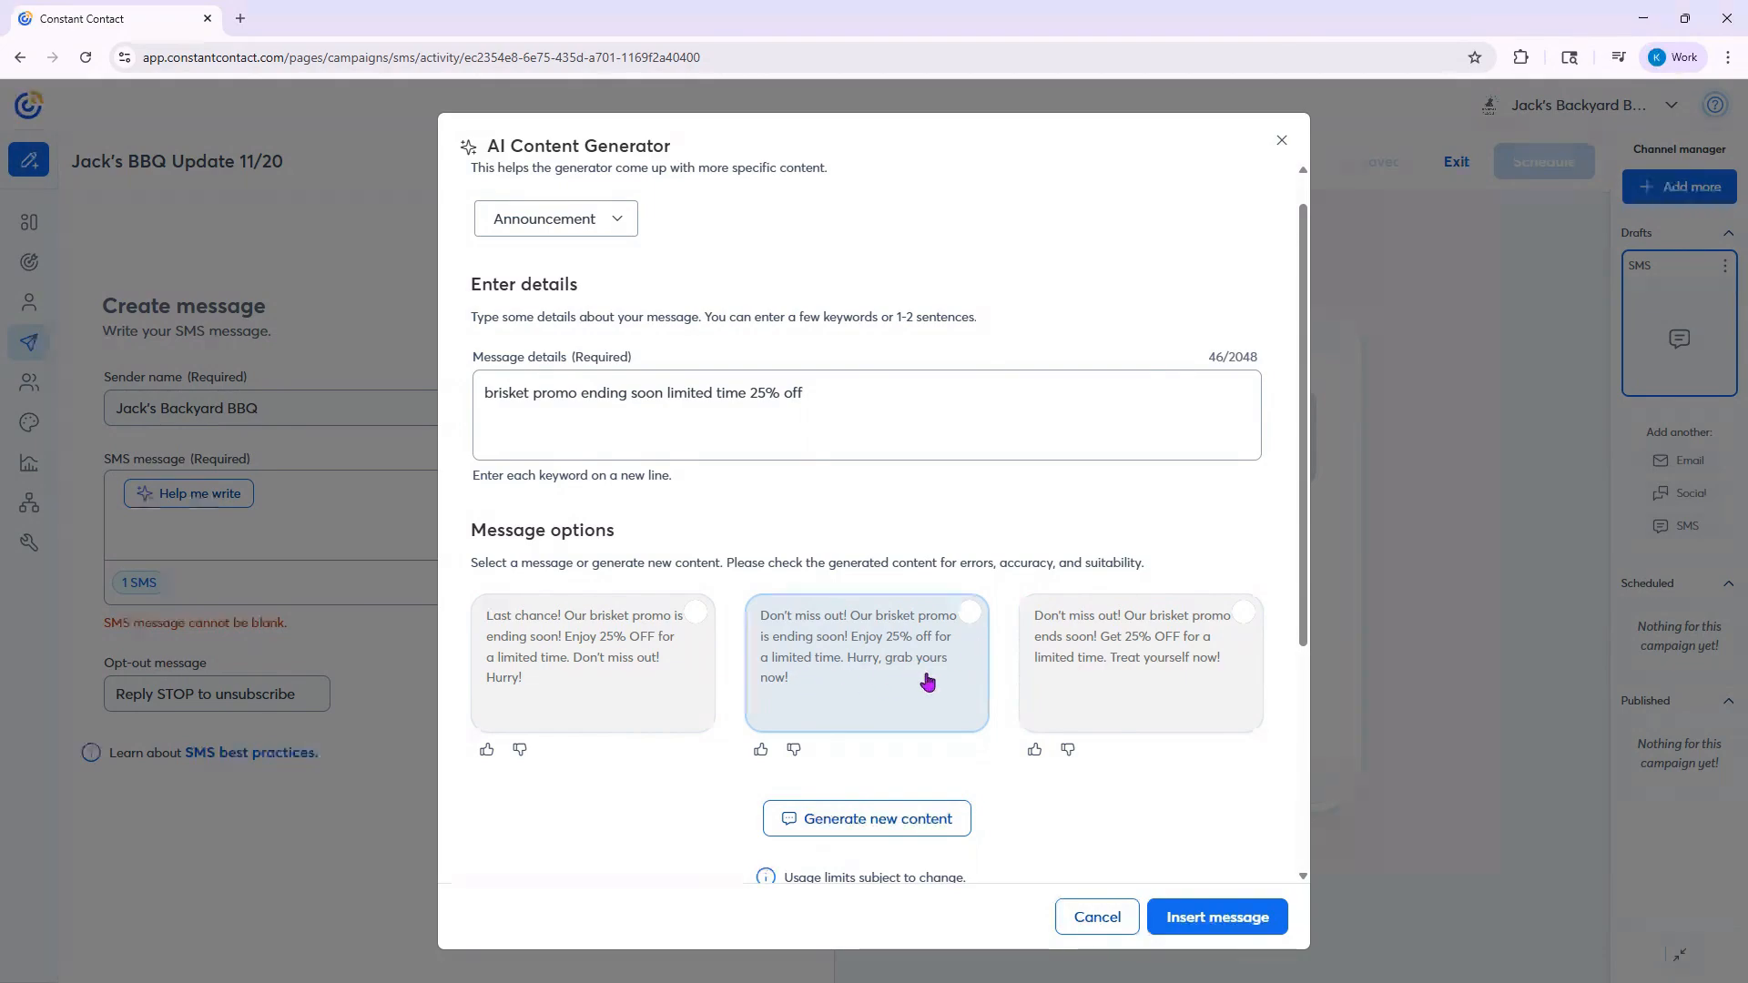
- Insert the generated message option that ends with "Hurry, grab yours now!" into the SMS
{"action": "left_click", "coordinate": [967, 615]}
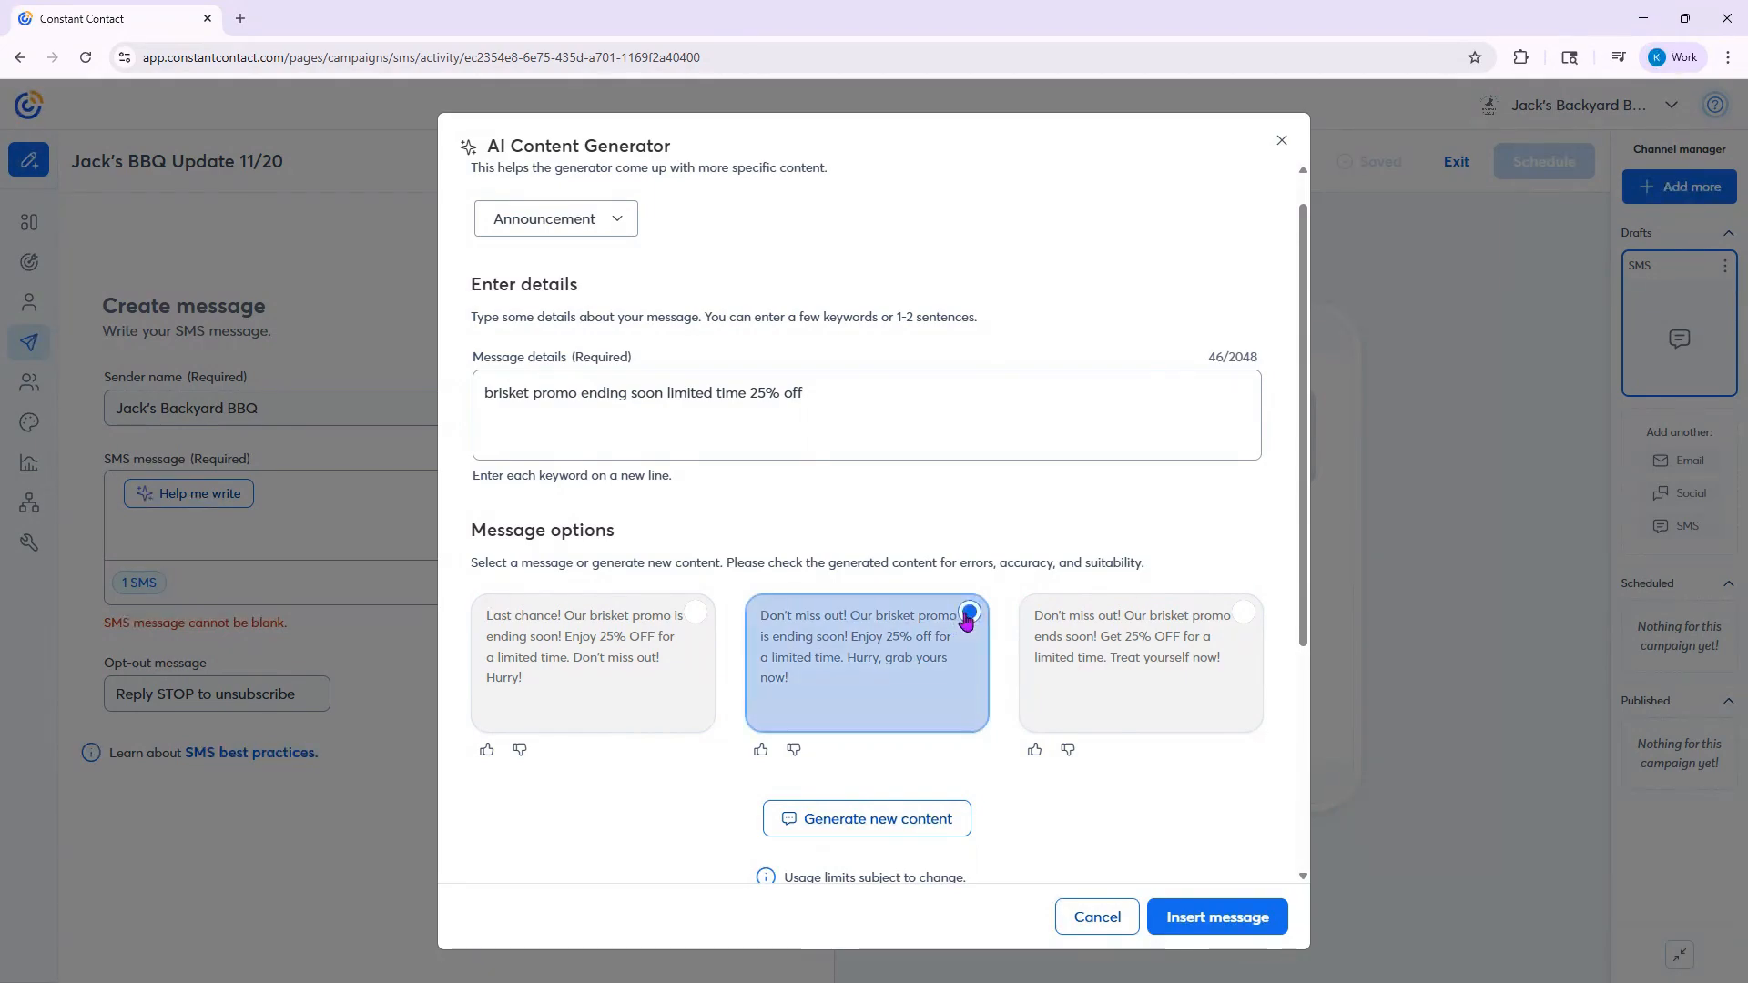
{"action": "scroll", "coordinate": [1092, 811], "scroll_direction": "down", "scroll_amount": 2}
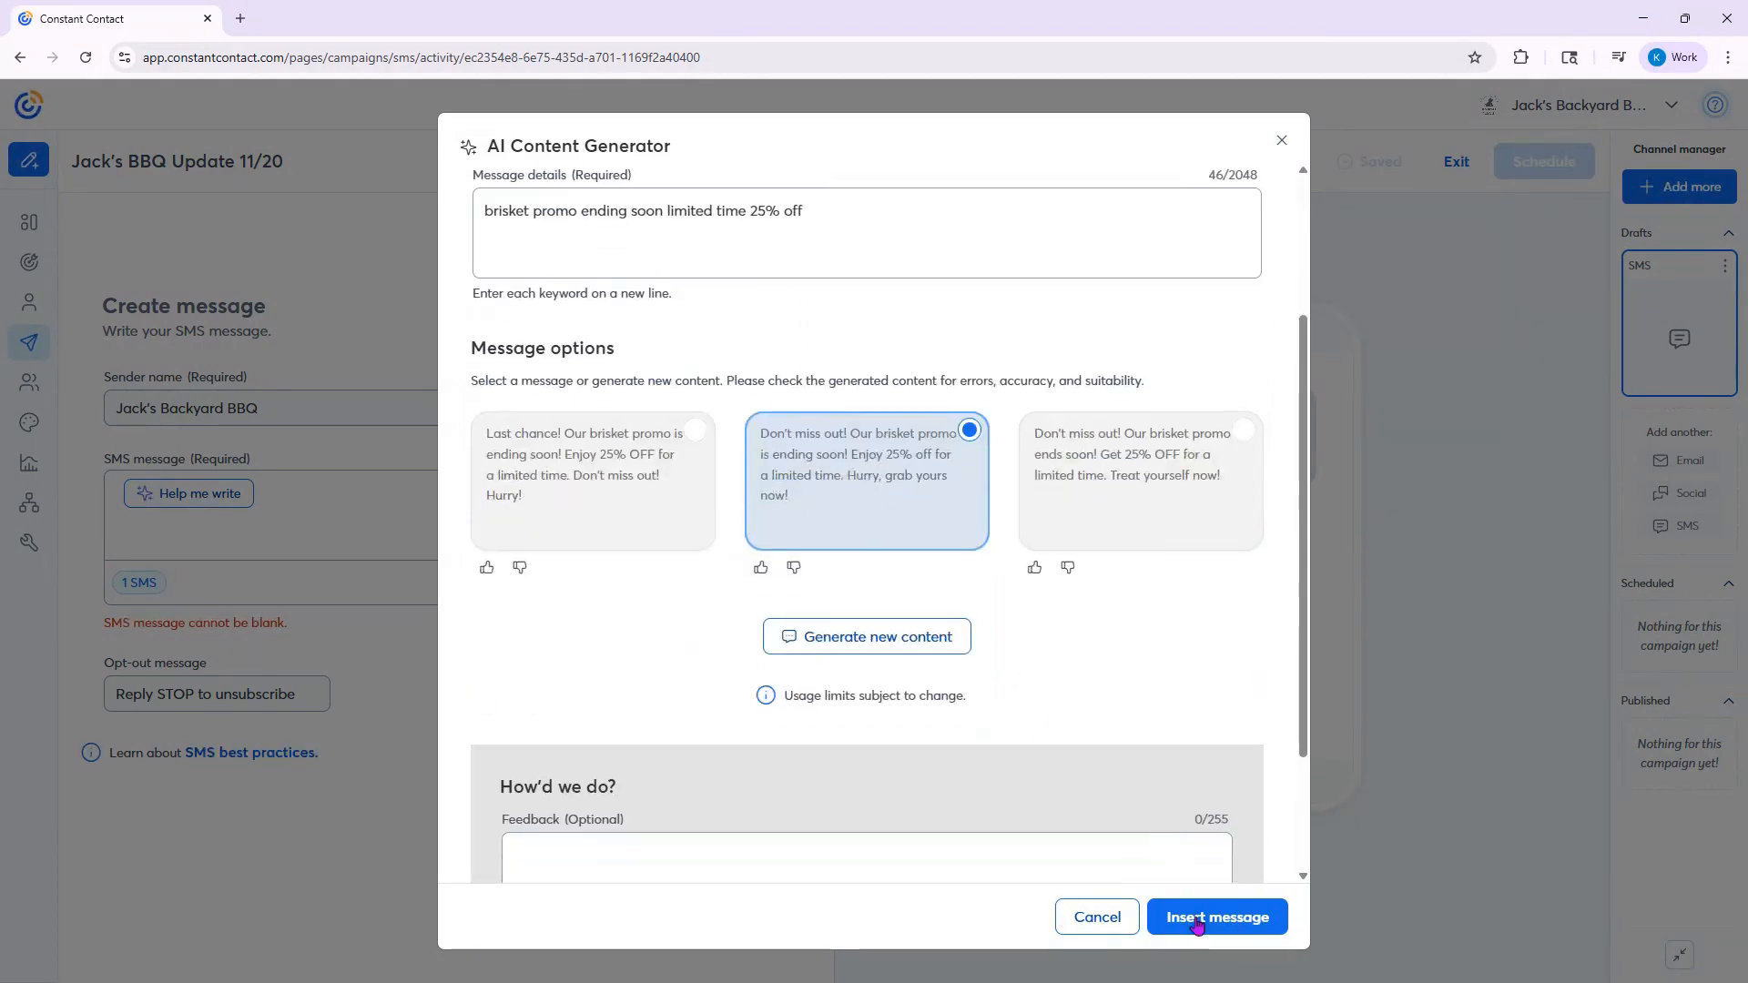
{"action": "left_click", "coordinate": [1200, 917]}
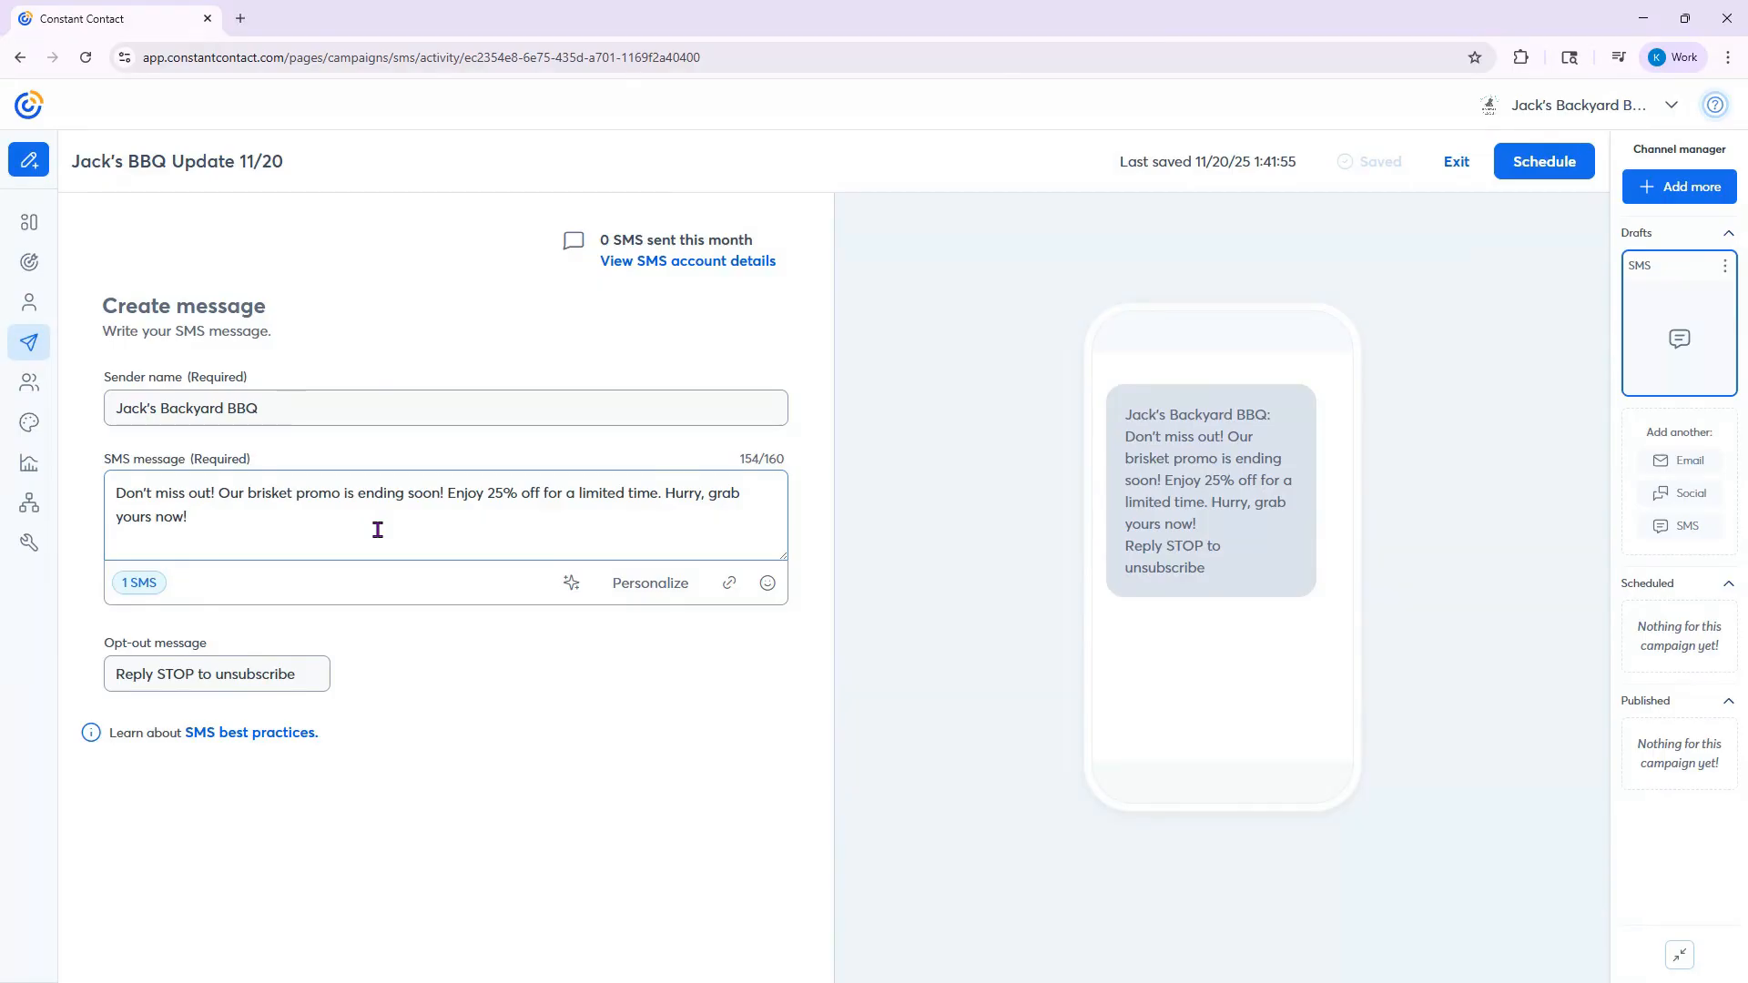
{"action": "type", "text": "www.jacksbbq"}
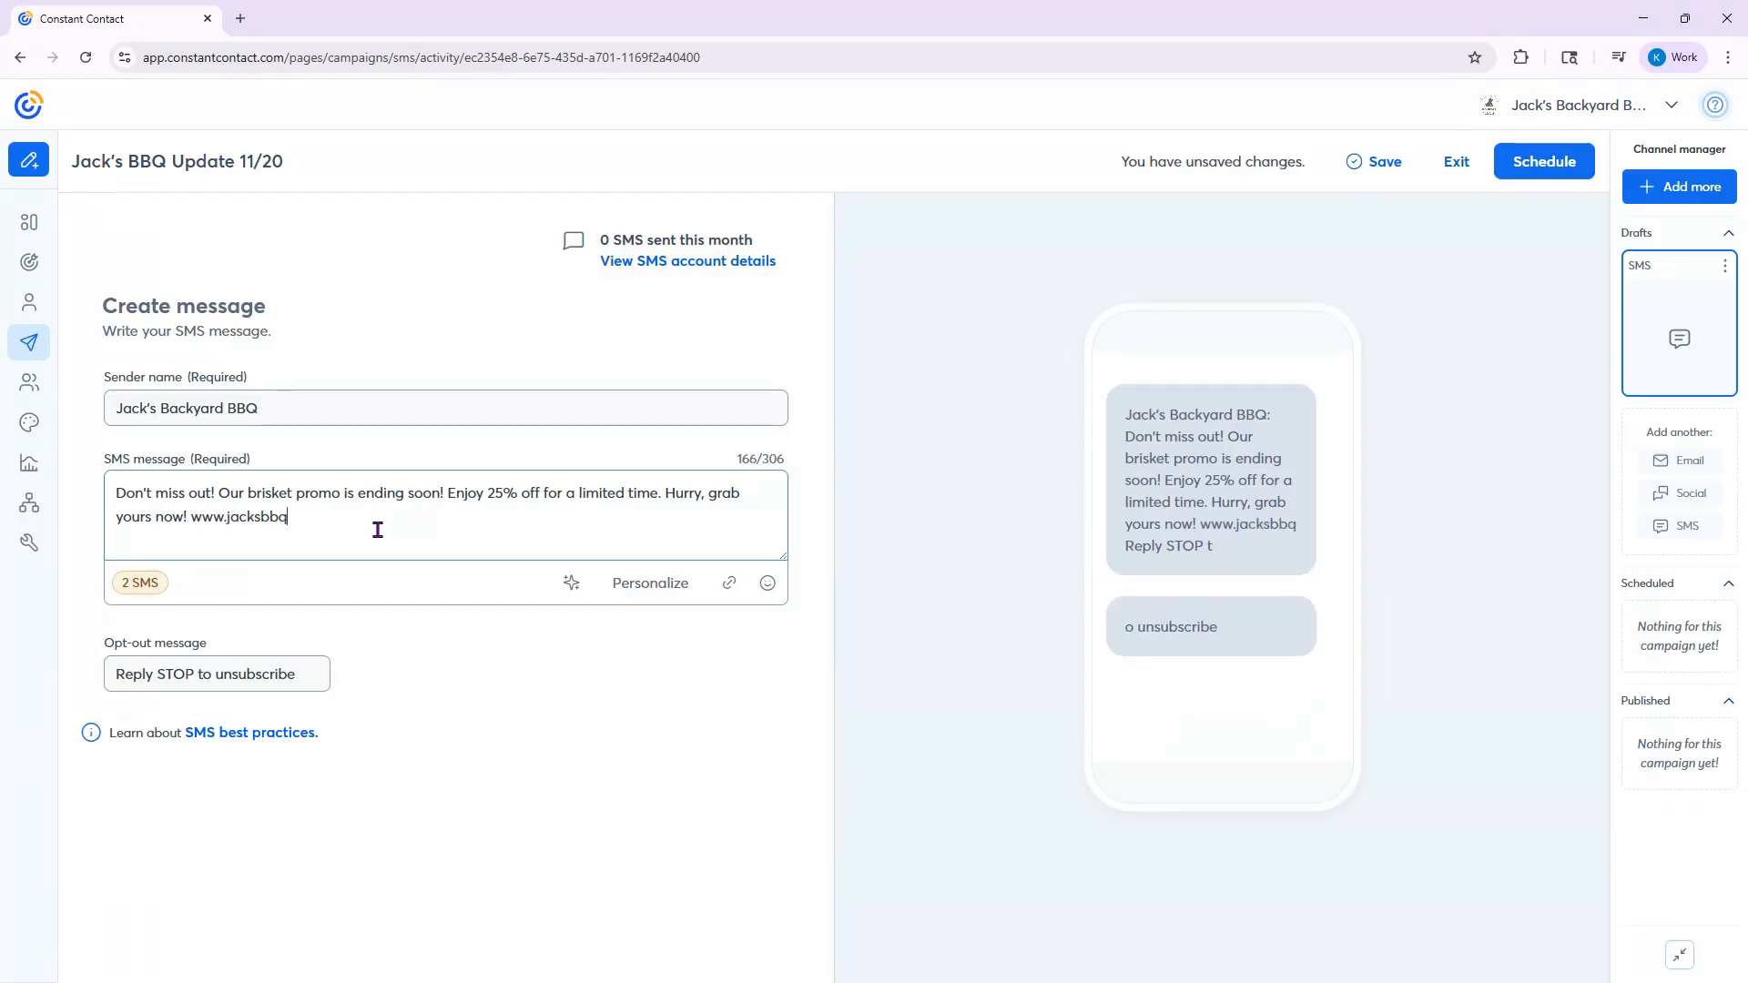
{"action": "type", "text": ".com/promo"}
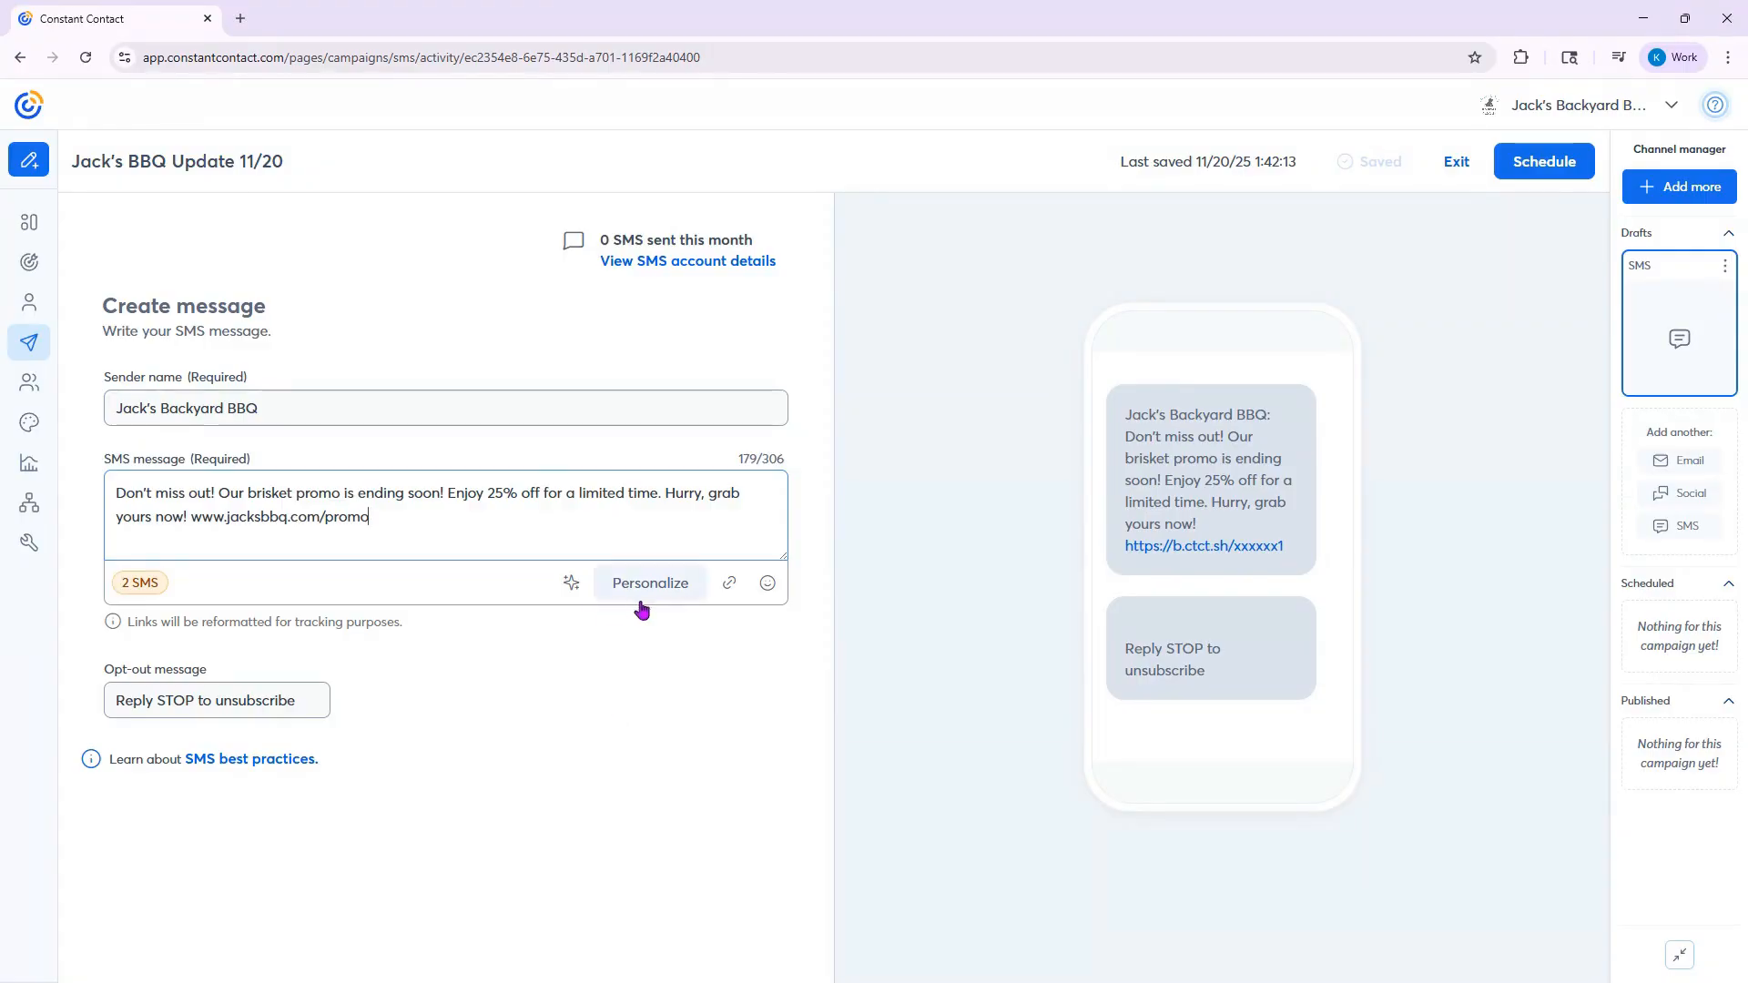
- Insert the chicken drumstick emoji from the Food and Drink category after the promo link
{"action": "left_click", "coordinate": [767, 585]}
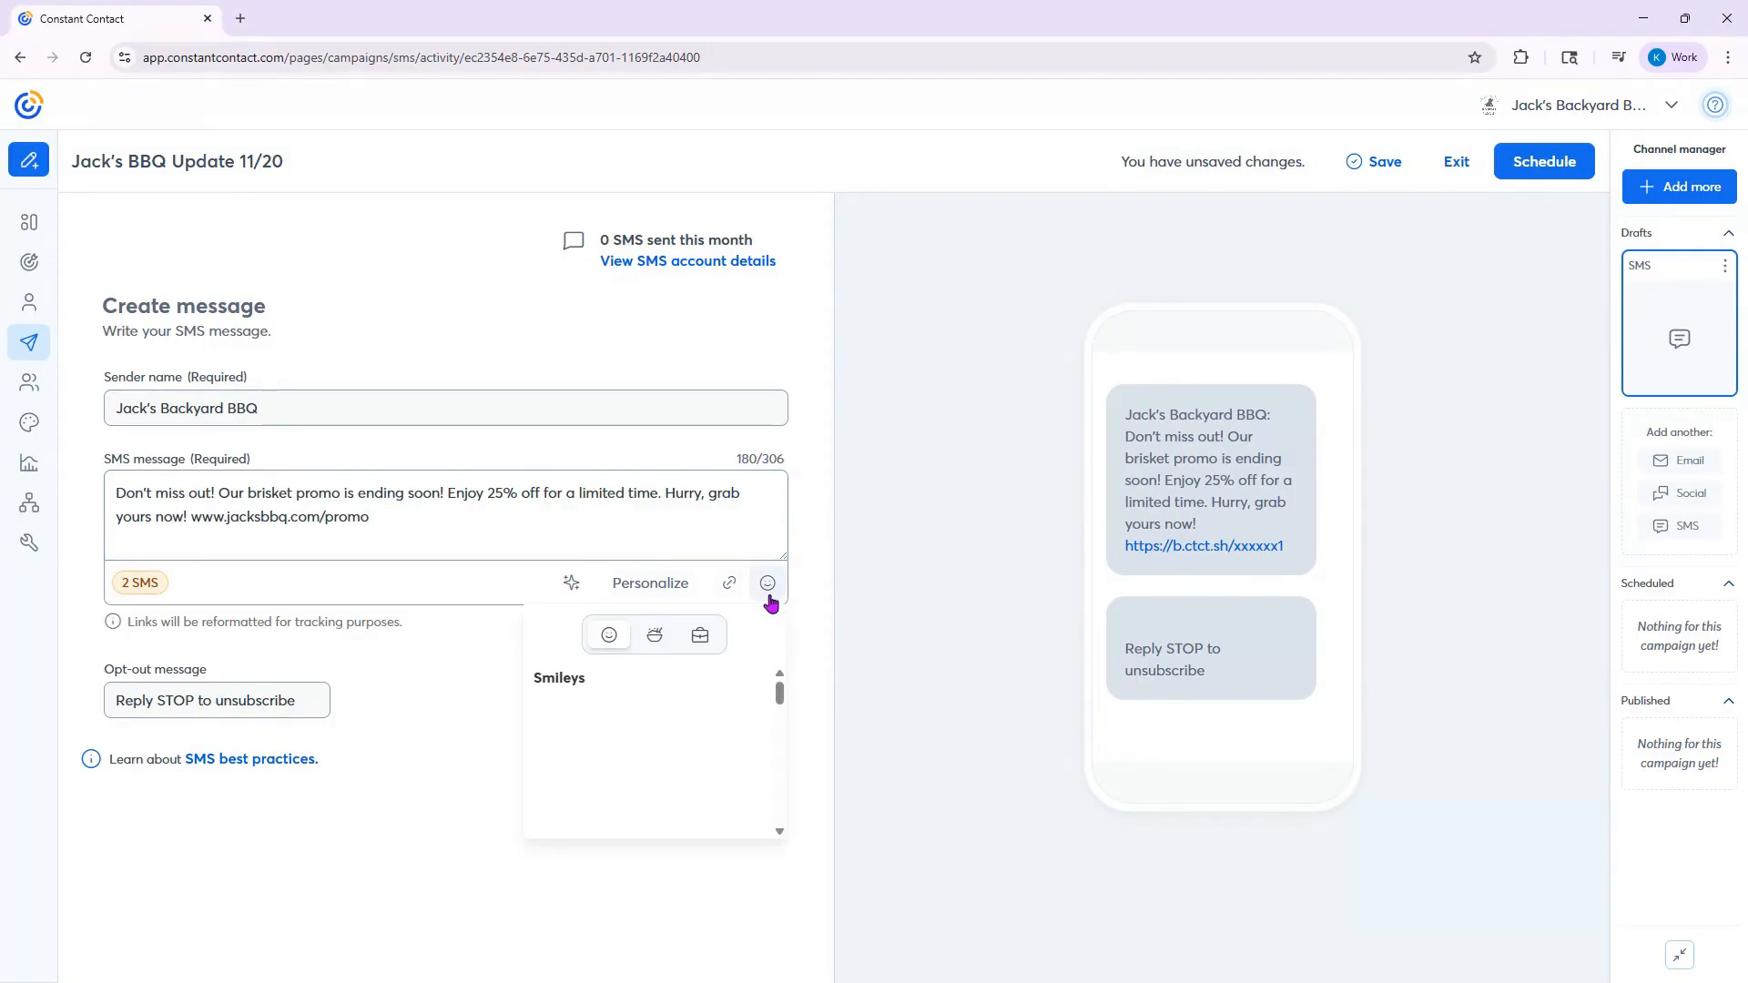
{"action": "left_click", "coordinate": [655, 637]}
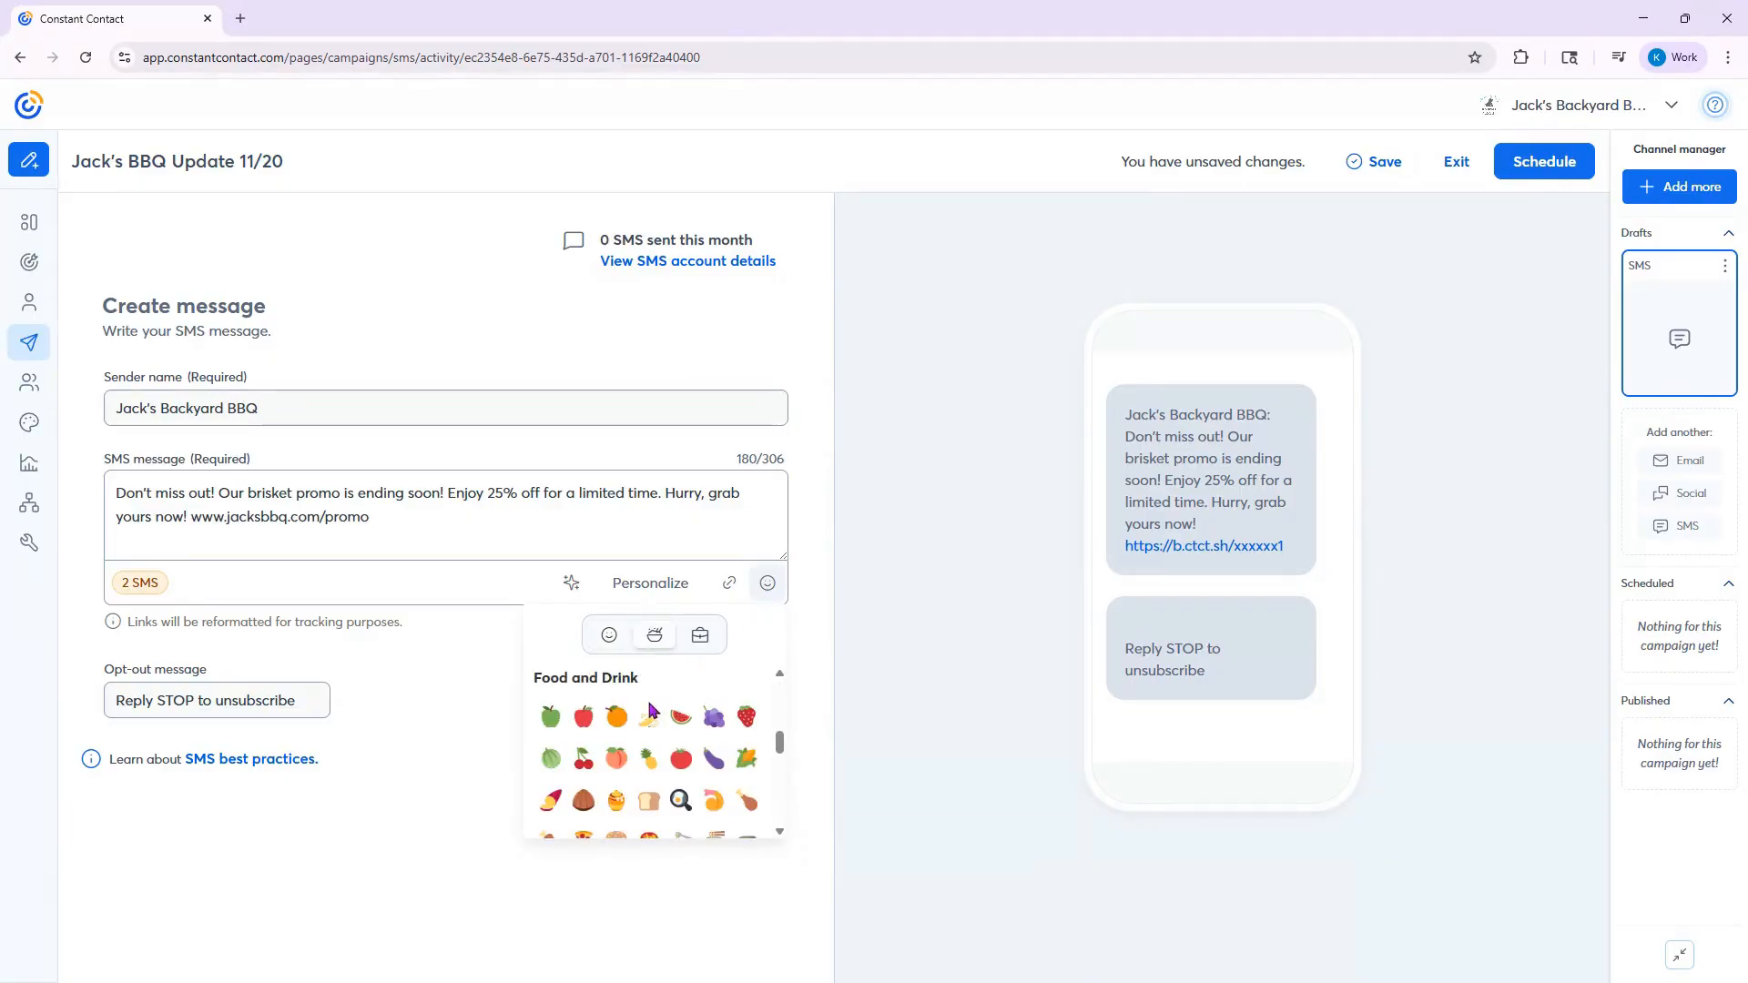
{"action": "scroll", "coordinate": [616, 748], "scroll_direction": "down", "scroll_amount": 5}
{"action": "scroll", "coordinate": [617, 749], "scroll_direction": "up", "scroll_amount": 3}
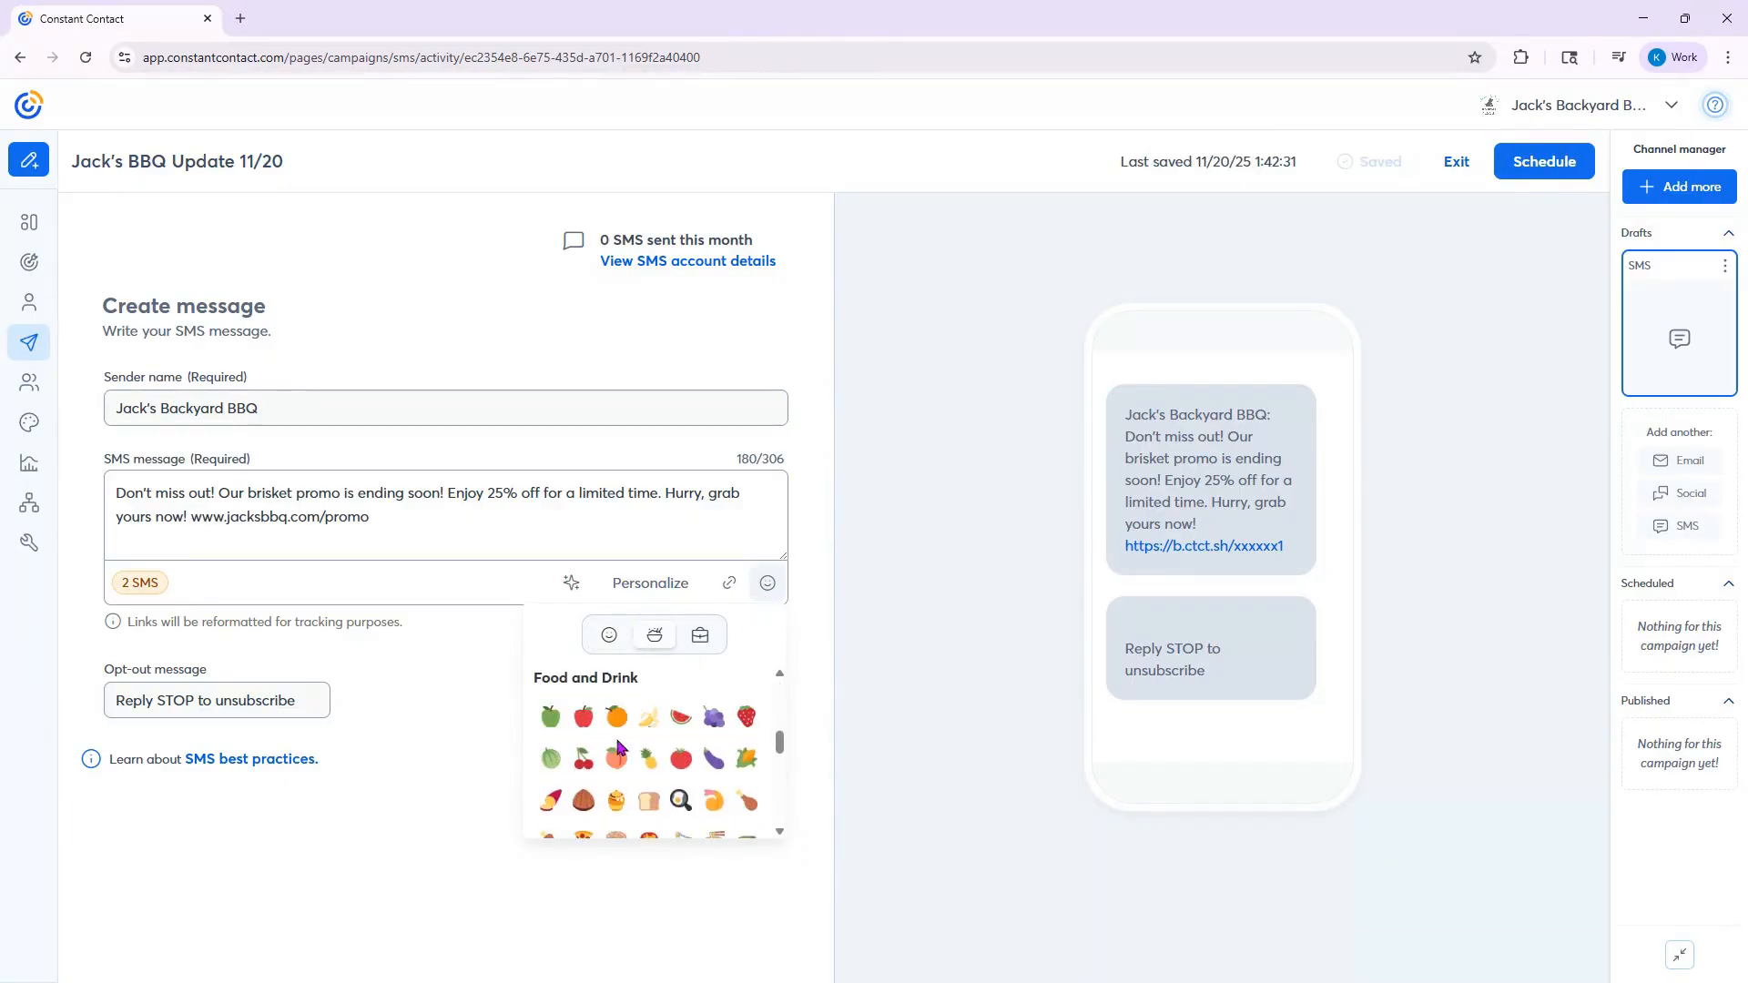
{"action": "scroll", "coordinate": [603, 765], "scroll_direction": "up", "scroll_amount": 2}
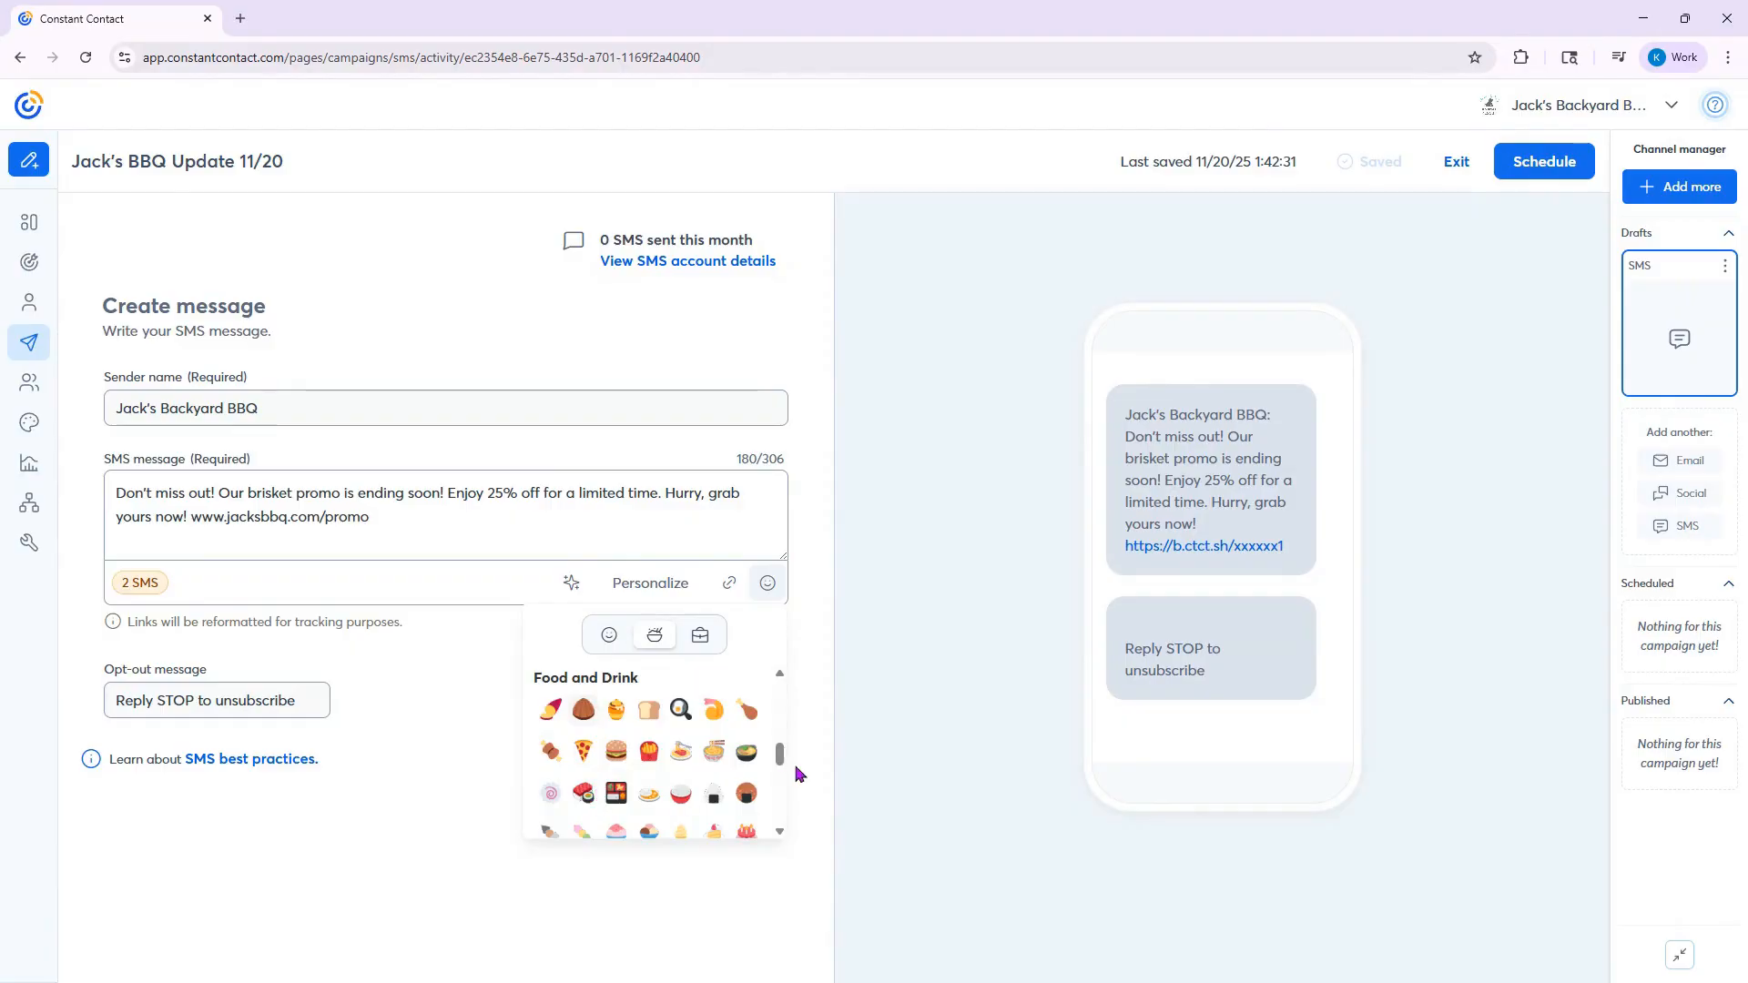
{"action": "left_click", "coordinate": [746, 710]}
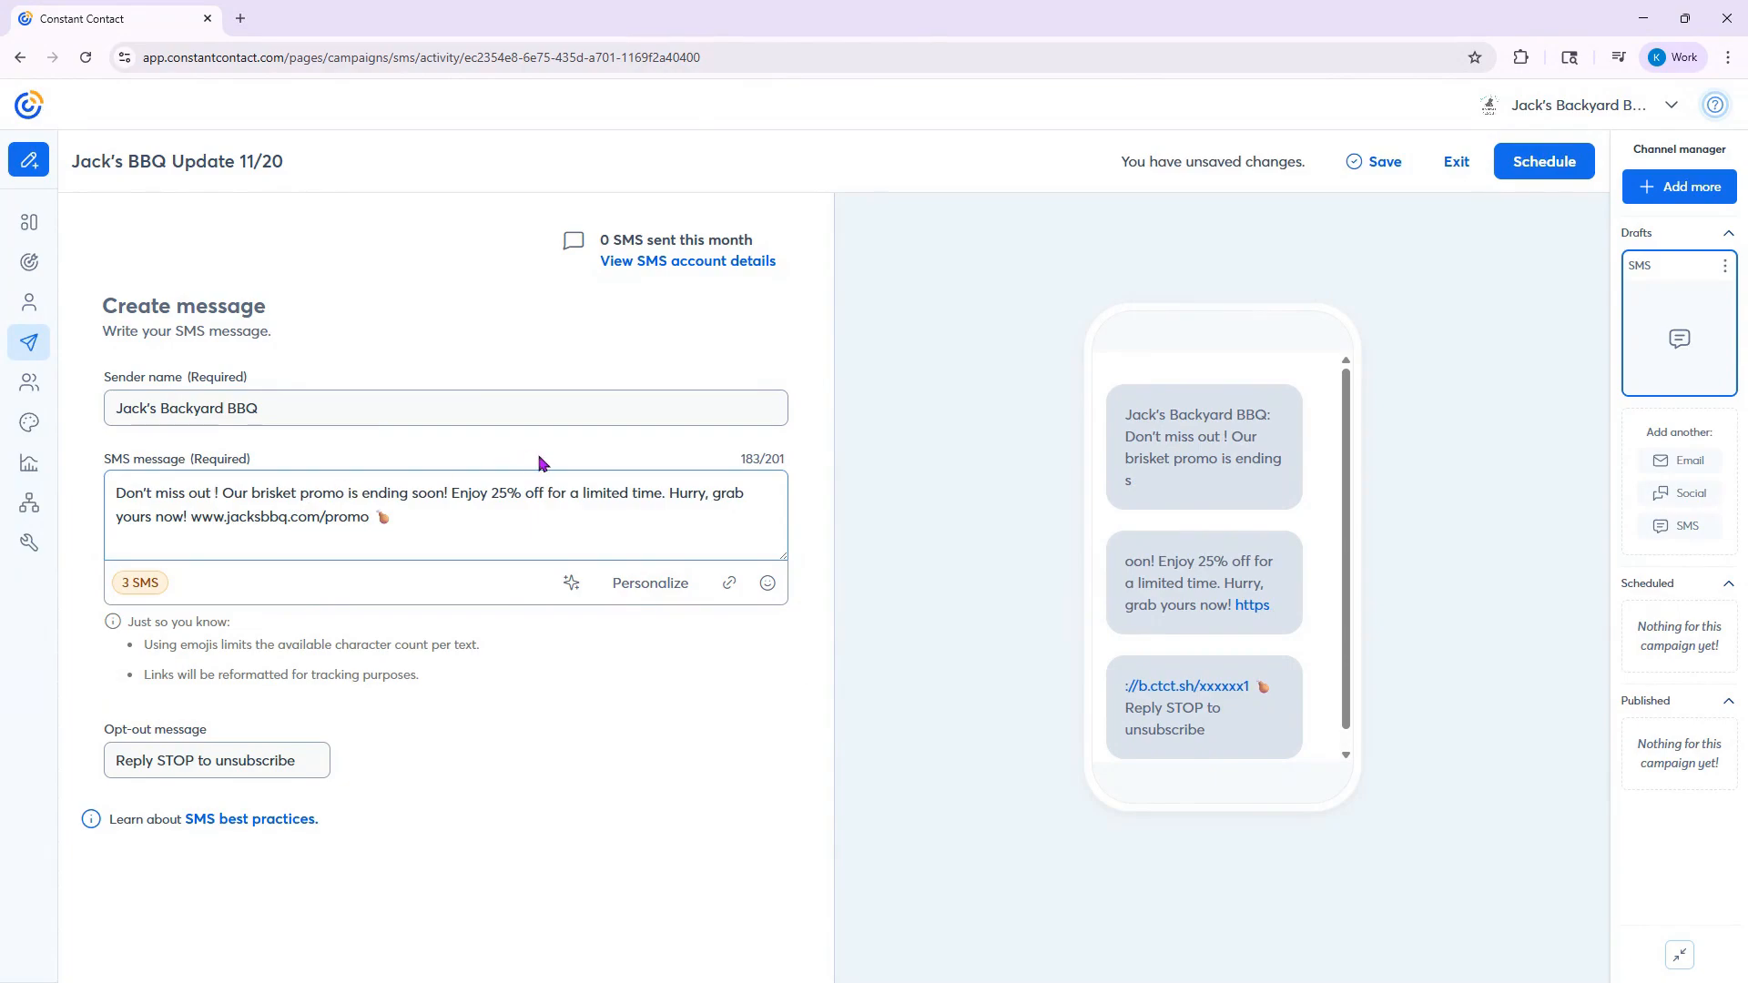
- Personalize the message with the First Name contact detail after "Don't miss out", leaving the fallback blank
{"action": "left_click", "coordinate": [667, 598]}
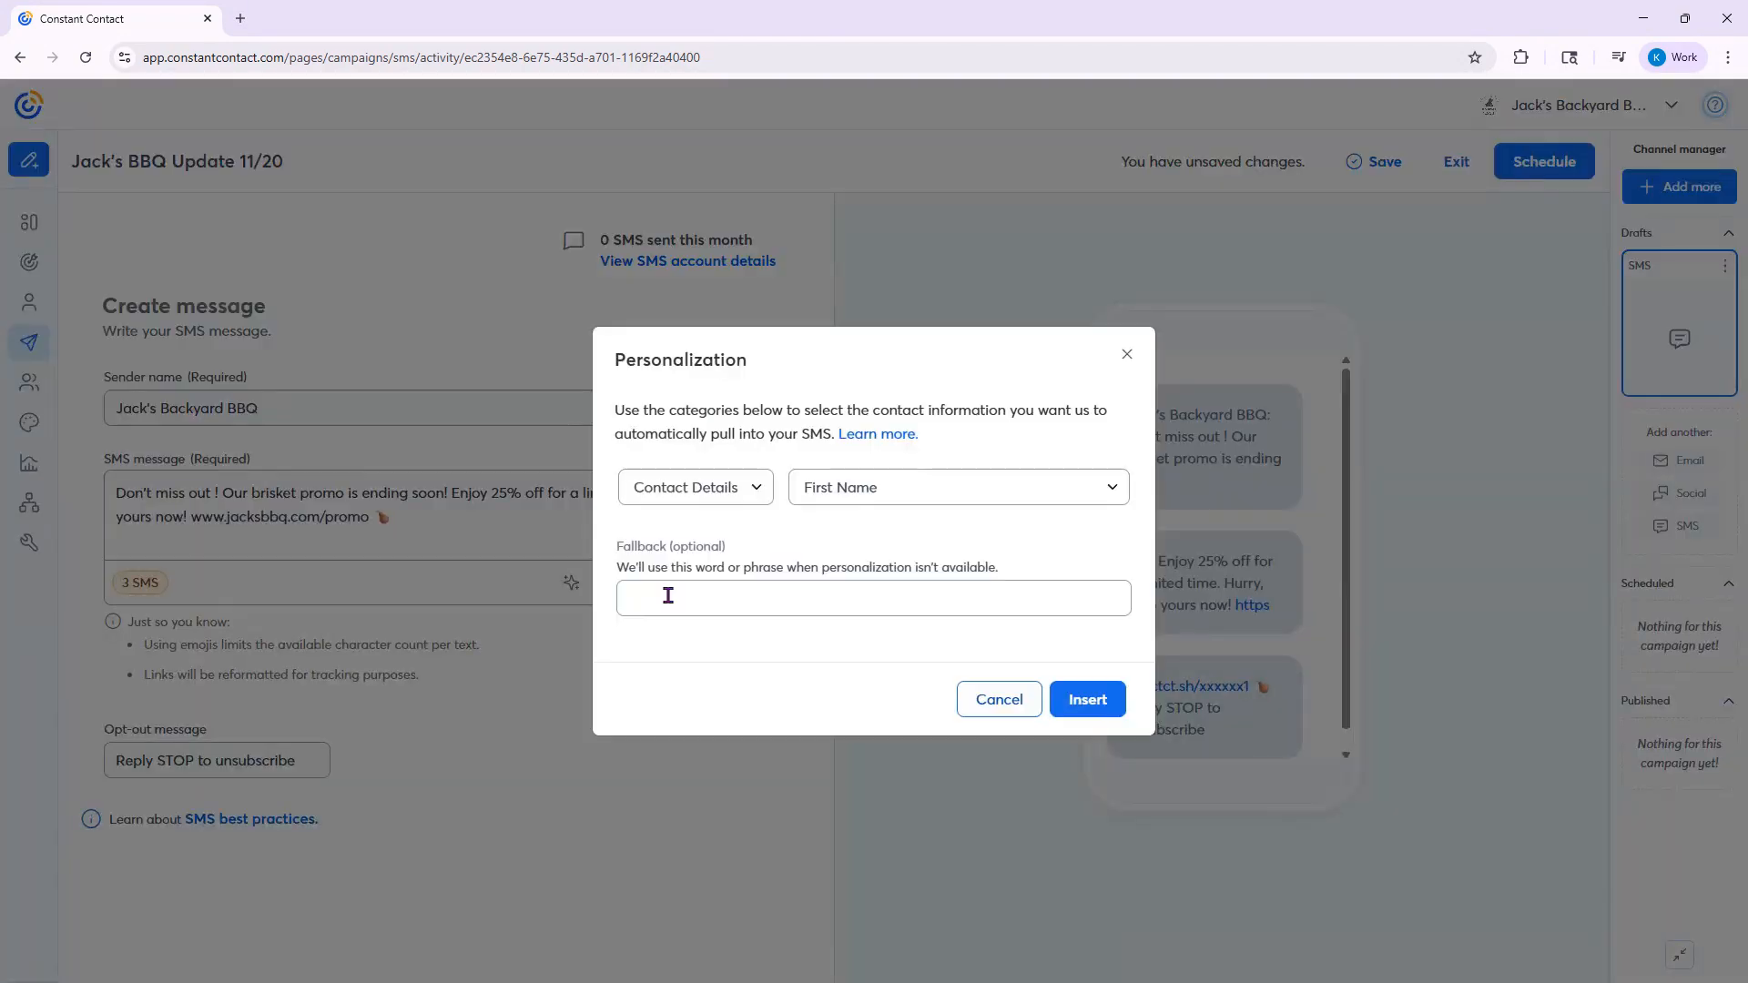
{"action": "left_click", "coordinate": [897, 494]}
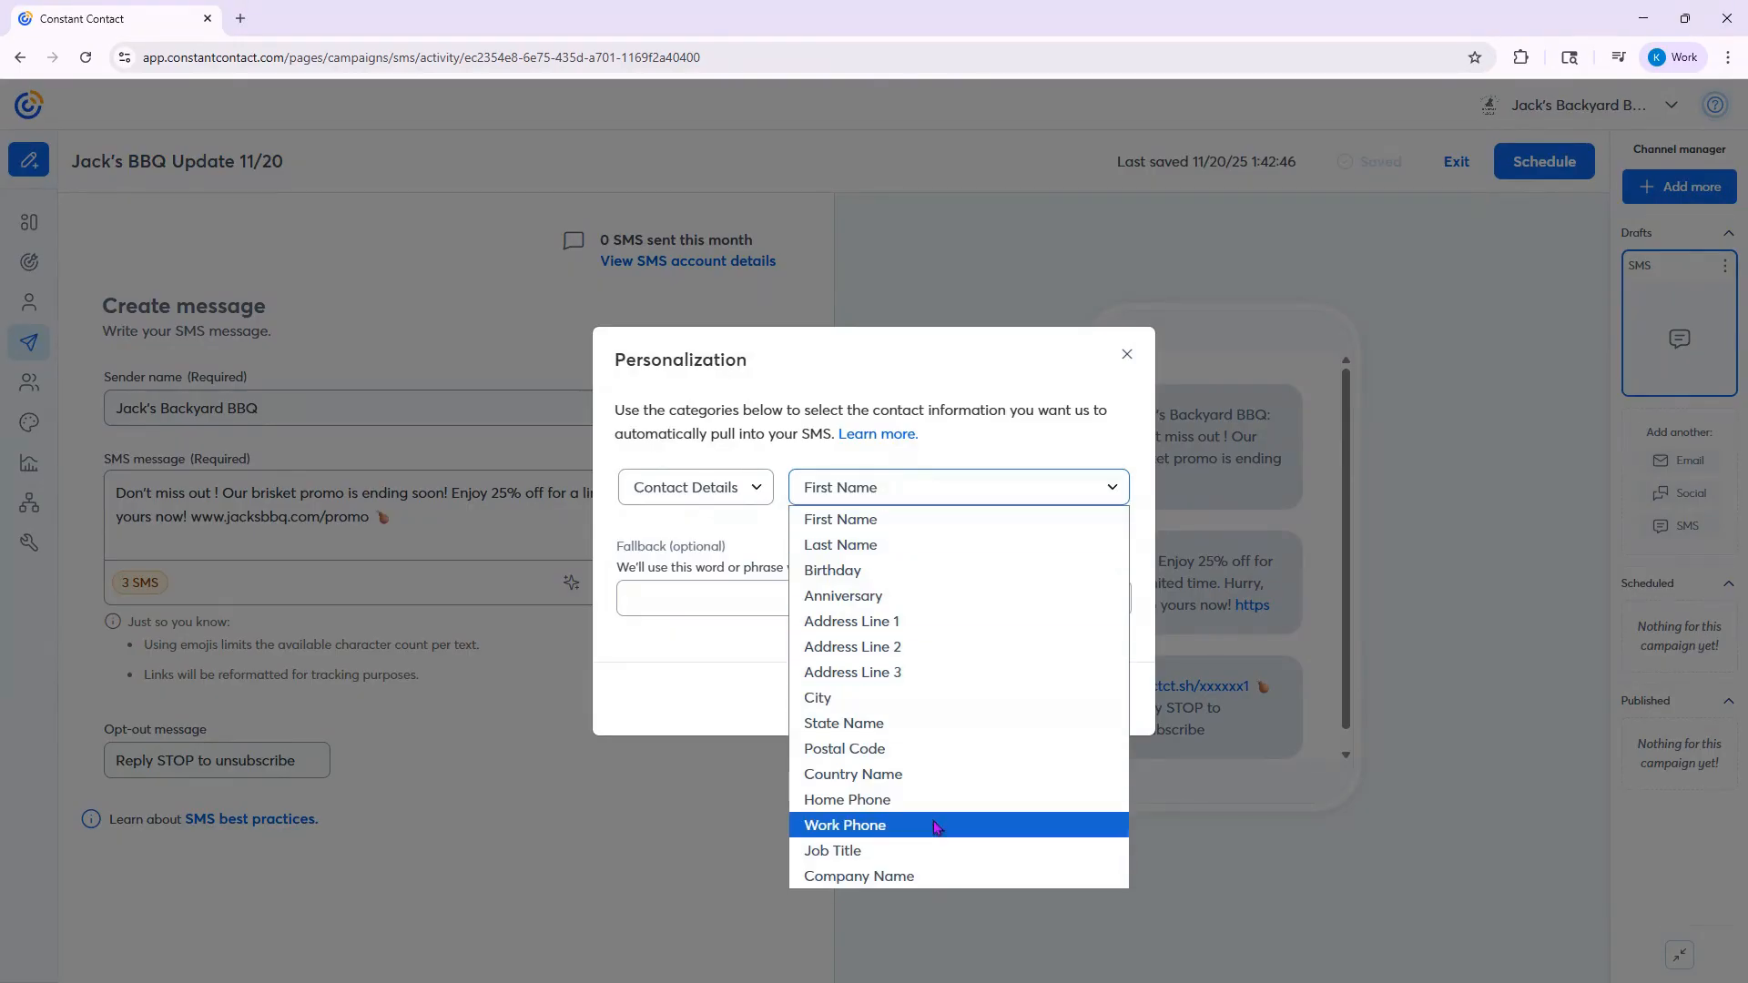
{"action": "left_click", "coordinate": [742, 494]}
{"action": "left_click", "coordinate": [692, 543]}
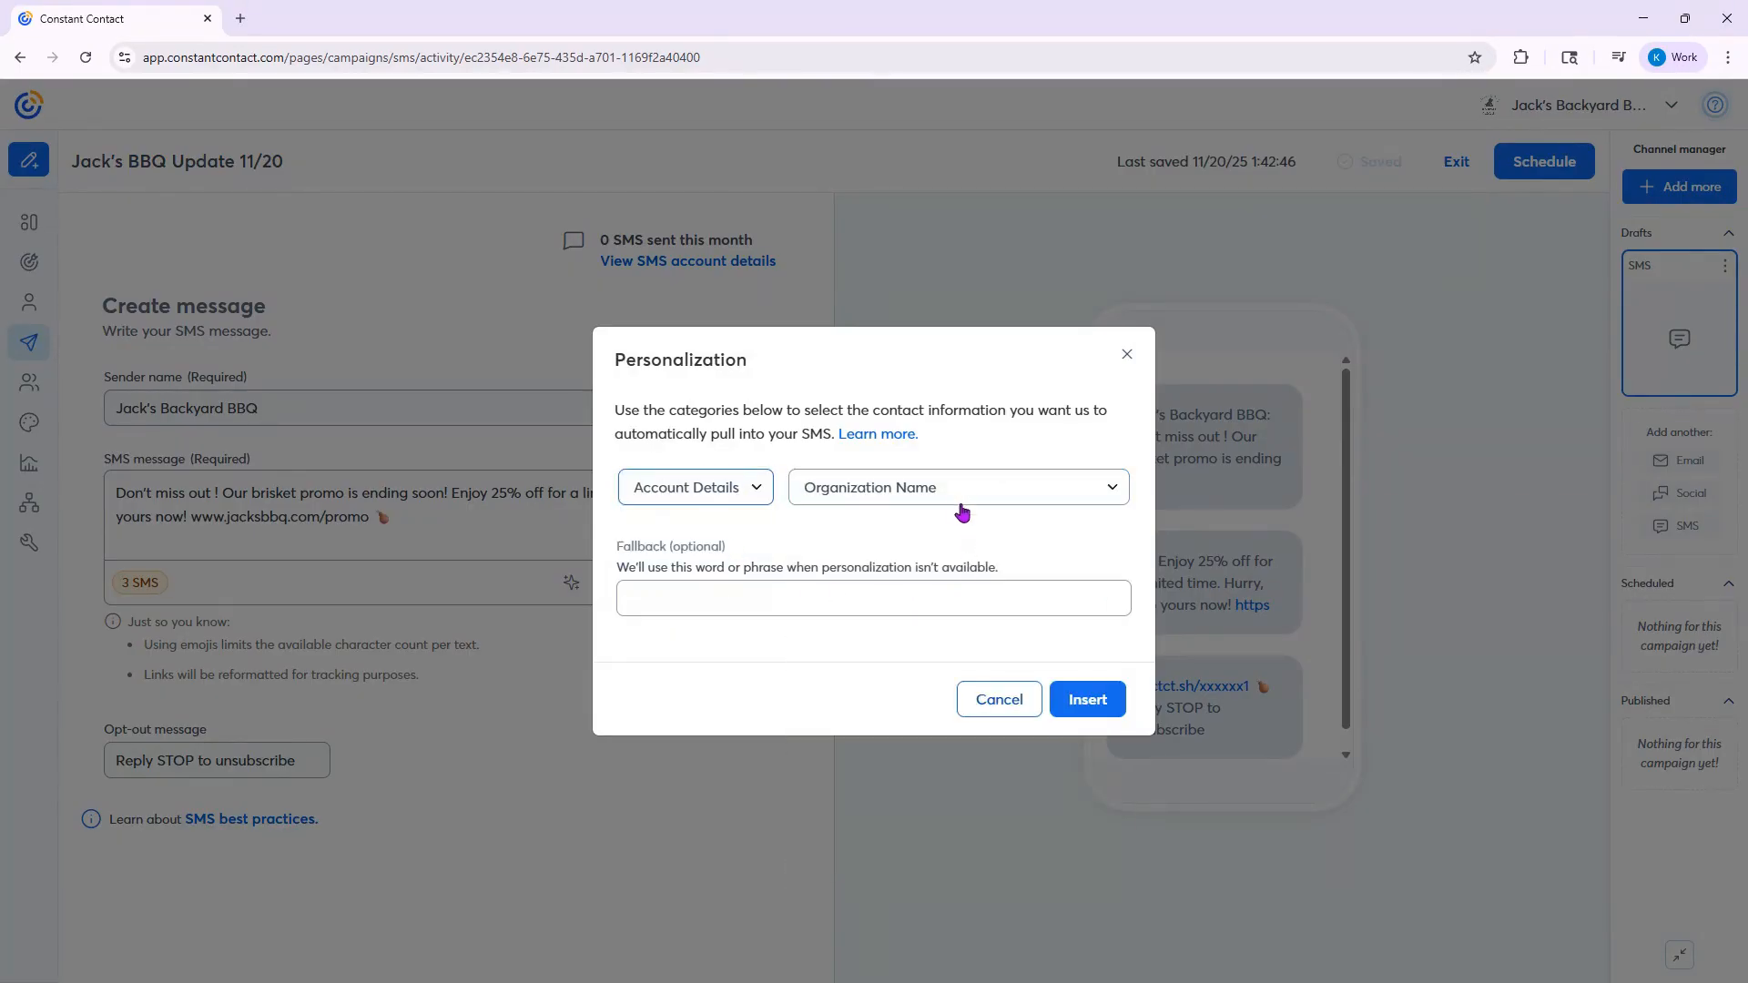
{"action": "left_click", "coordinate": [959, 494]}
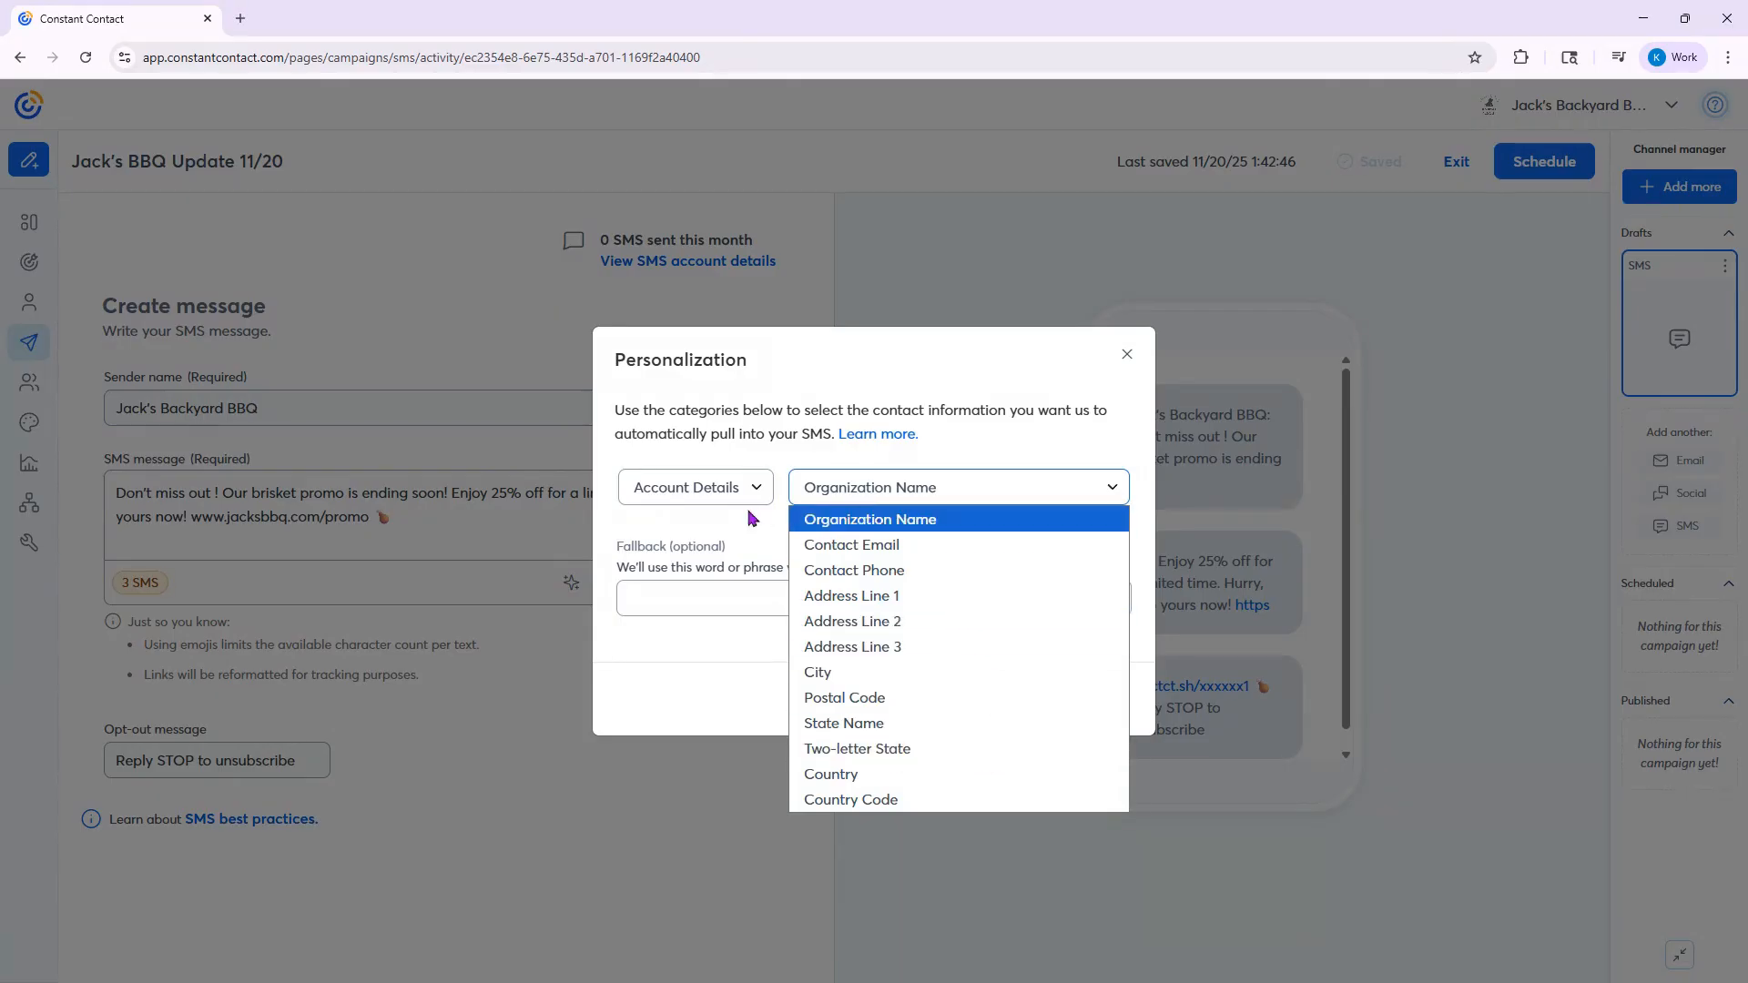
{"action": "left_click", "coordinate": [704, 490]}
{"action": "left_click", "coordinate": [706, 517]}
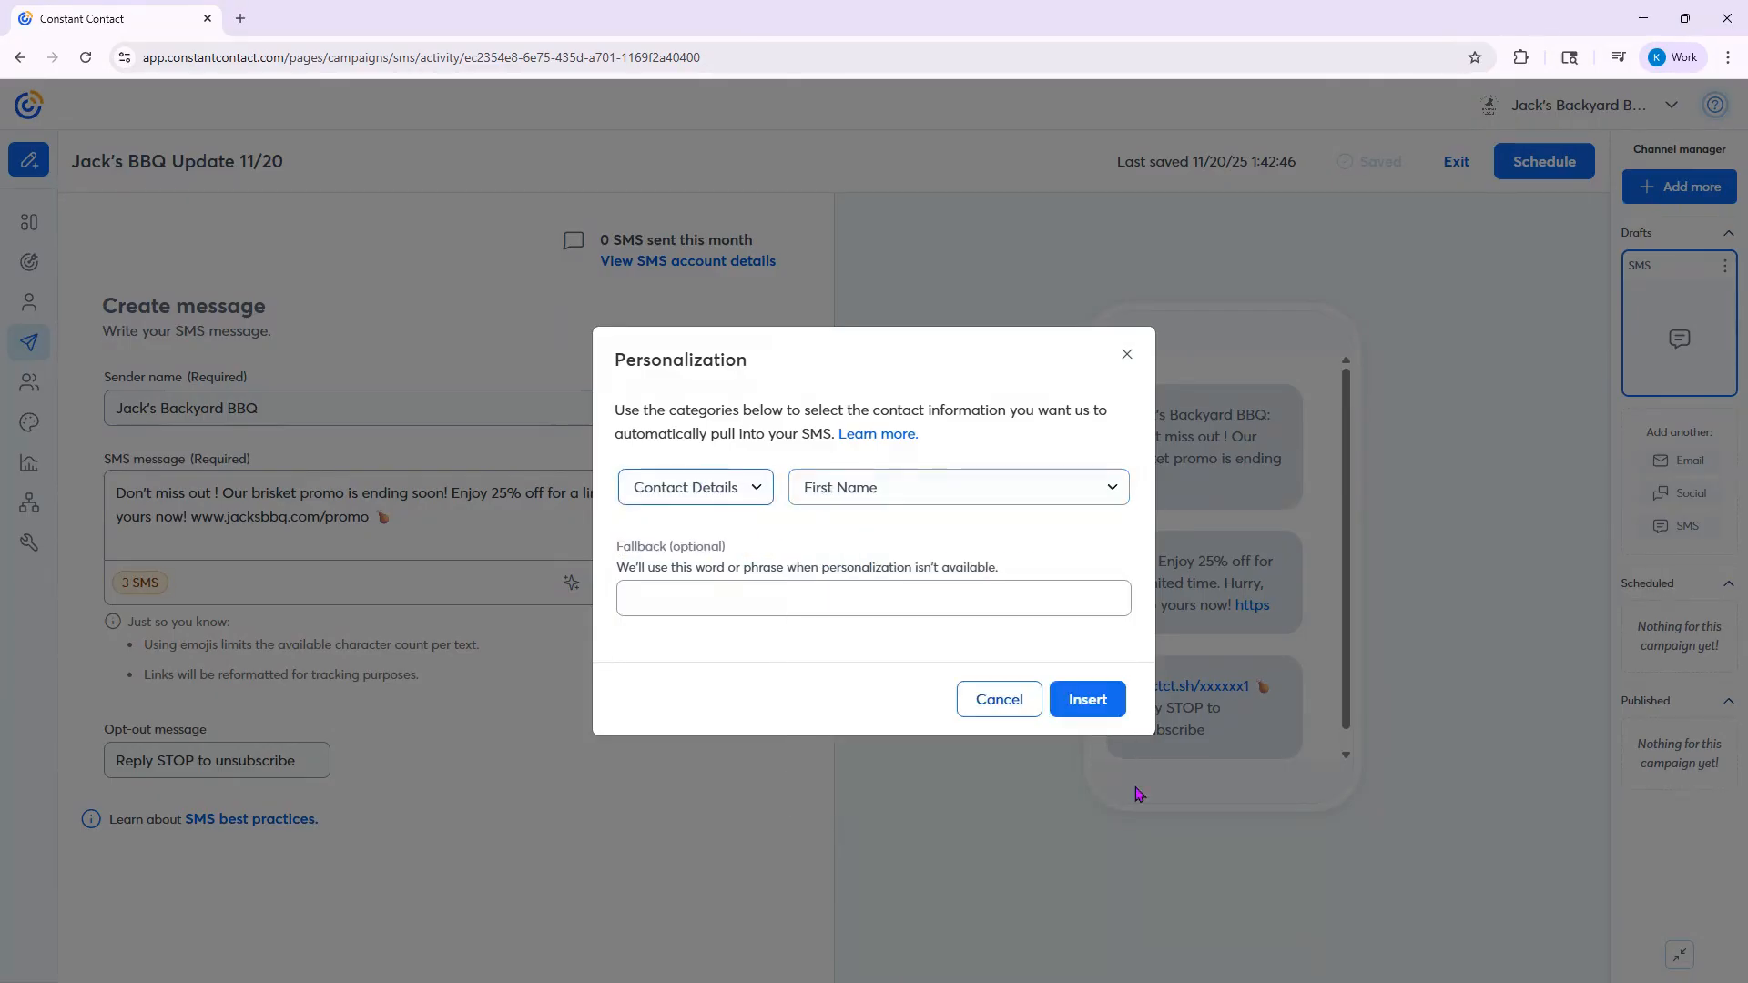
{"action": "left_click", "coordinate": [1087, 699]}
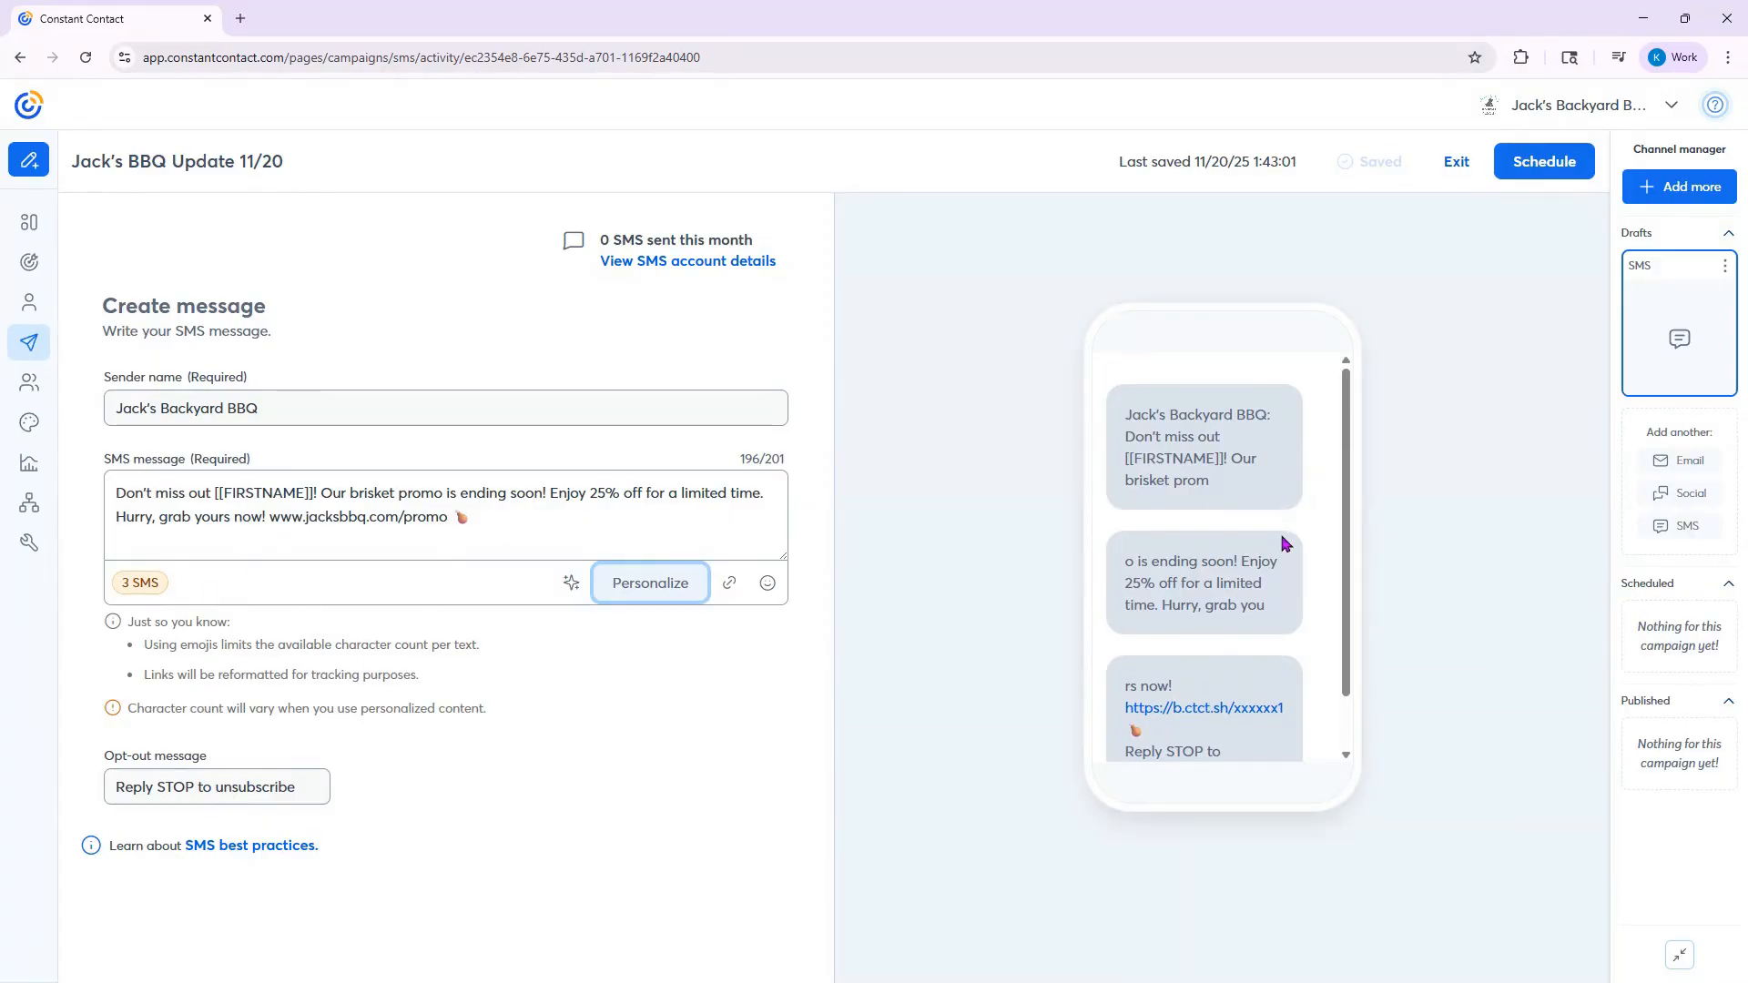
- Read through the phone preview of the SMS down to the opt-out text
{"action": "scroll", "coordinate": [1280, 547], "scroll_direction": "down", "scroll_amount": 2}
{"action": "scroll", "coordinate": [1279, 546], "scroll_direction": "up", "scroll_amount": 2}
{"action": "scroll", "coordinate": [1197, 736], "scroll_direction": "down", "scroll_amount": 3}
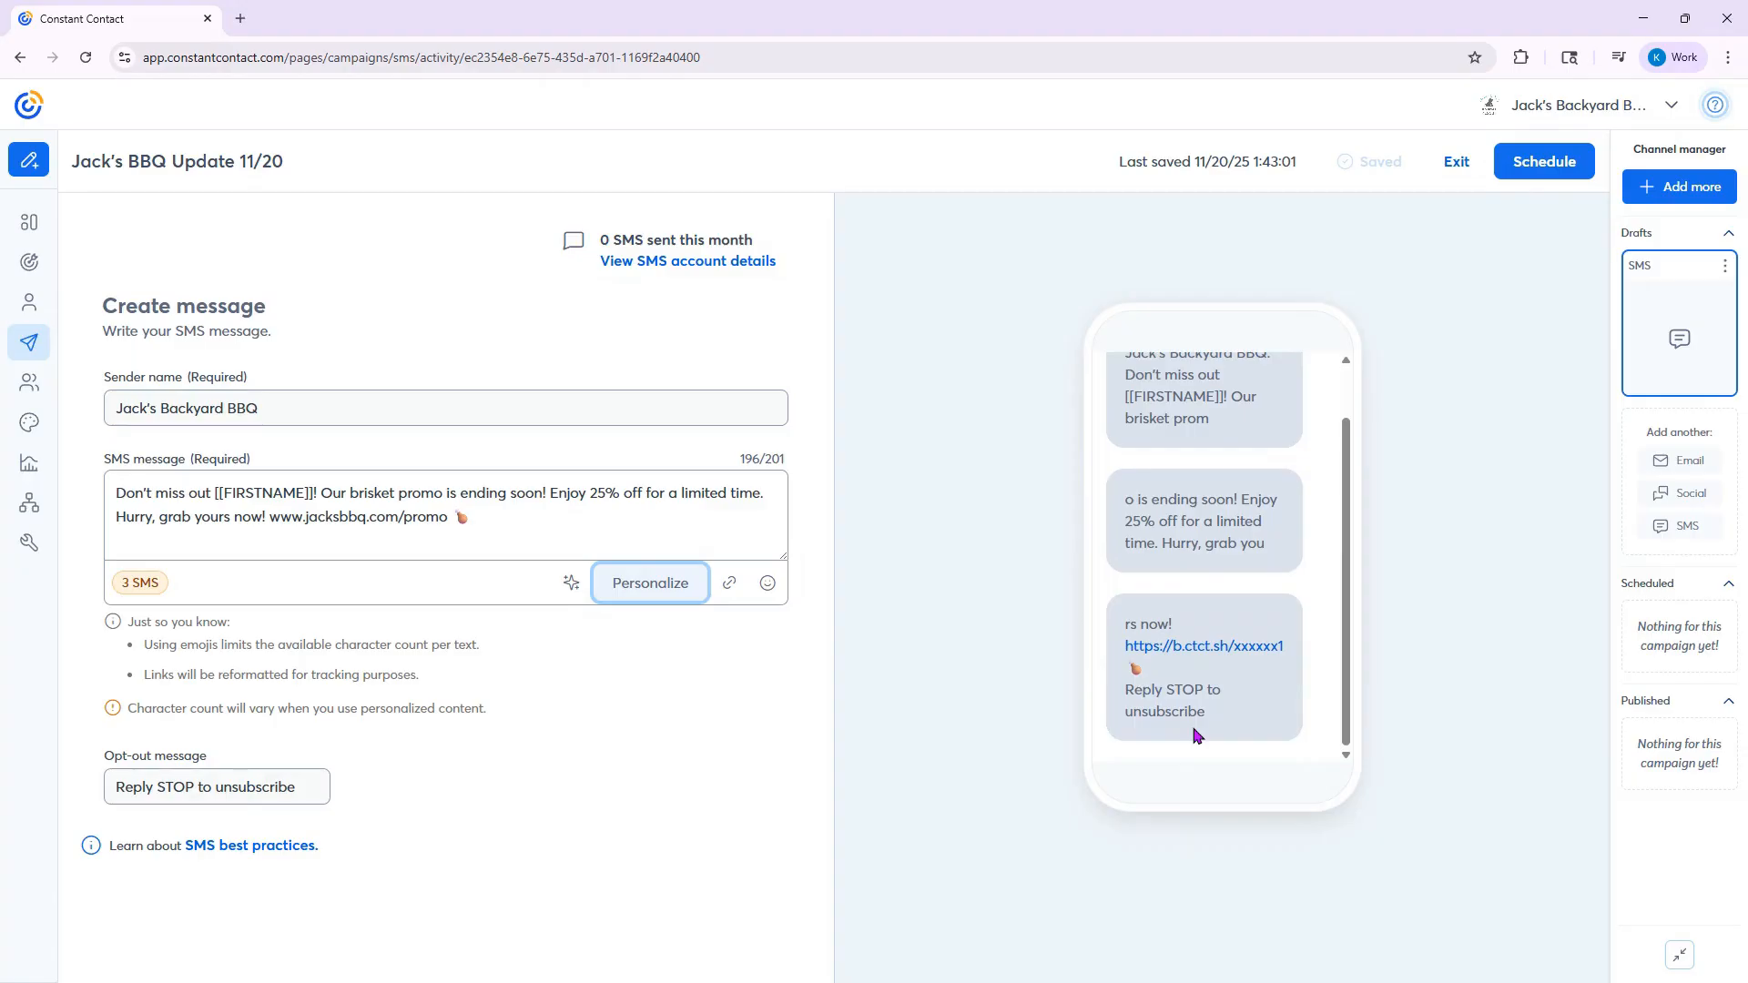
- Remove the chicken drumstick emoji from the end of the SMS message
{"action": "scroll", "coordinate": [1196, 736], "scroll_direction": "up", "scroll_amount": 3}
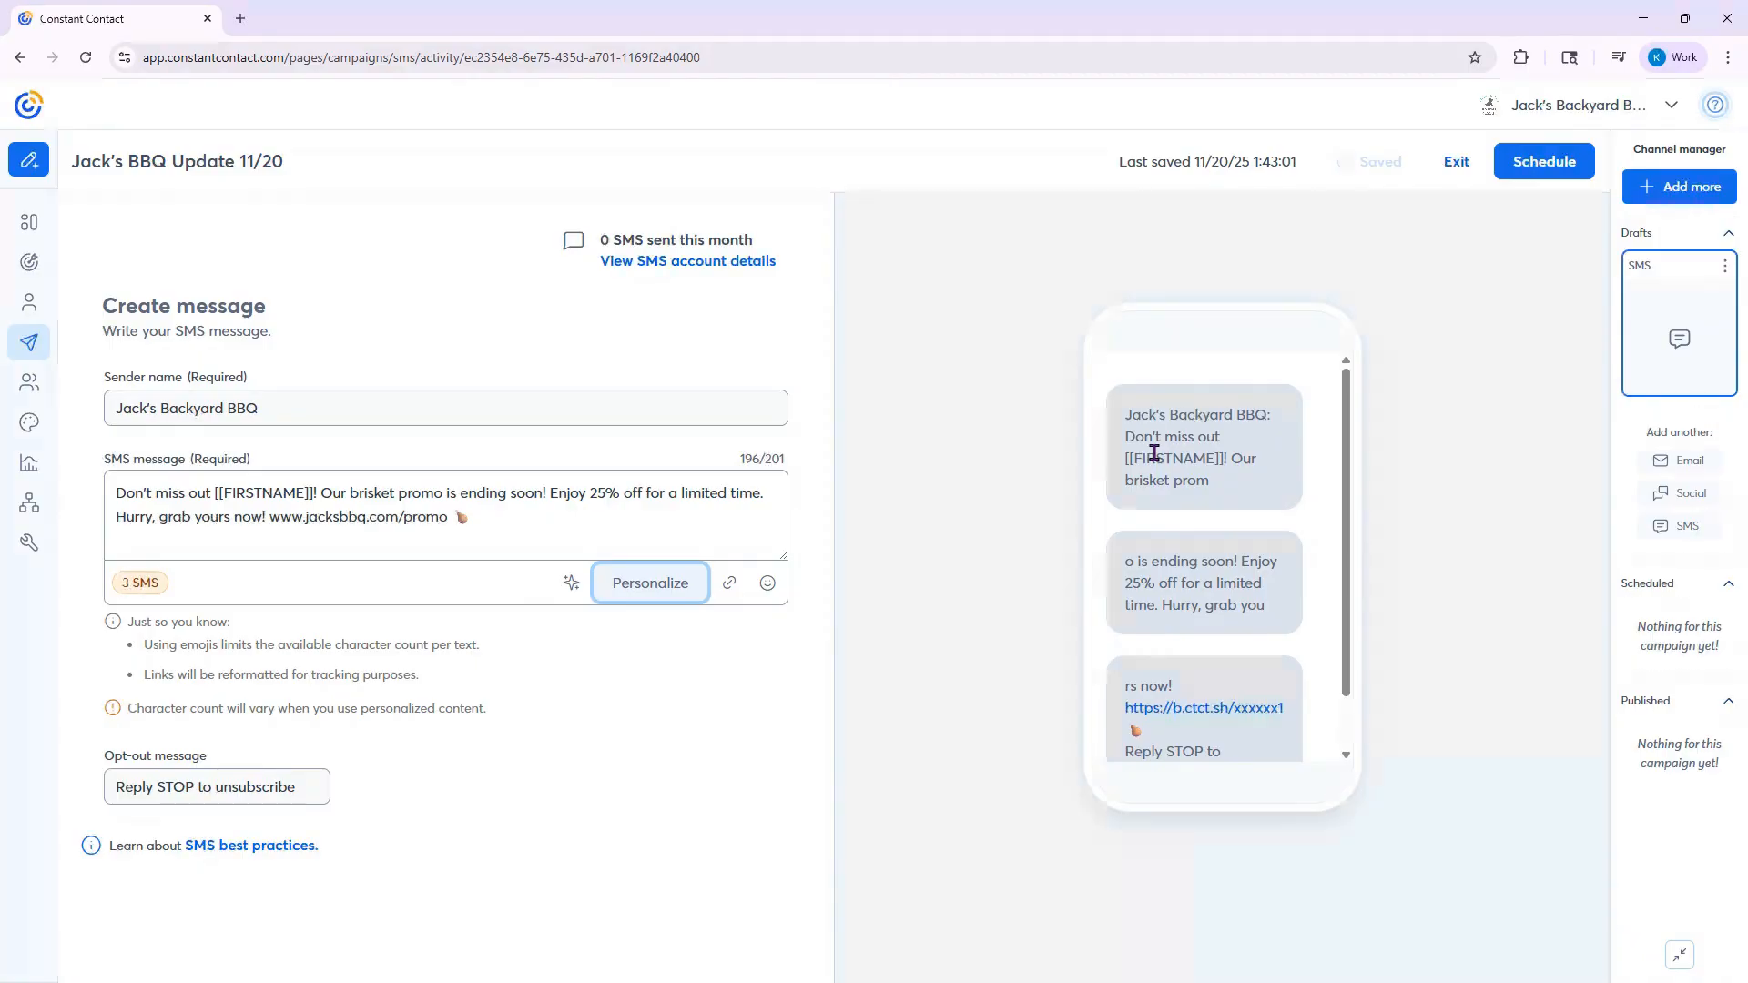
{"action": "left_click", "coordinate": [548, 523]}
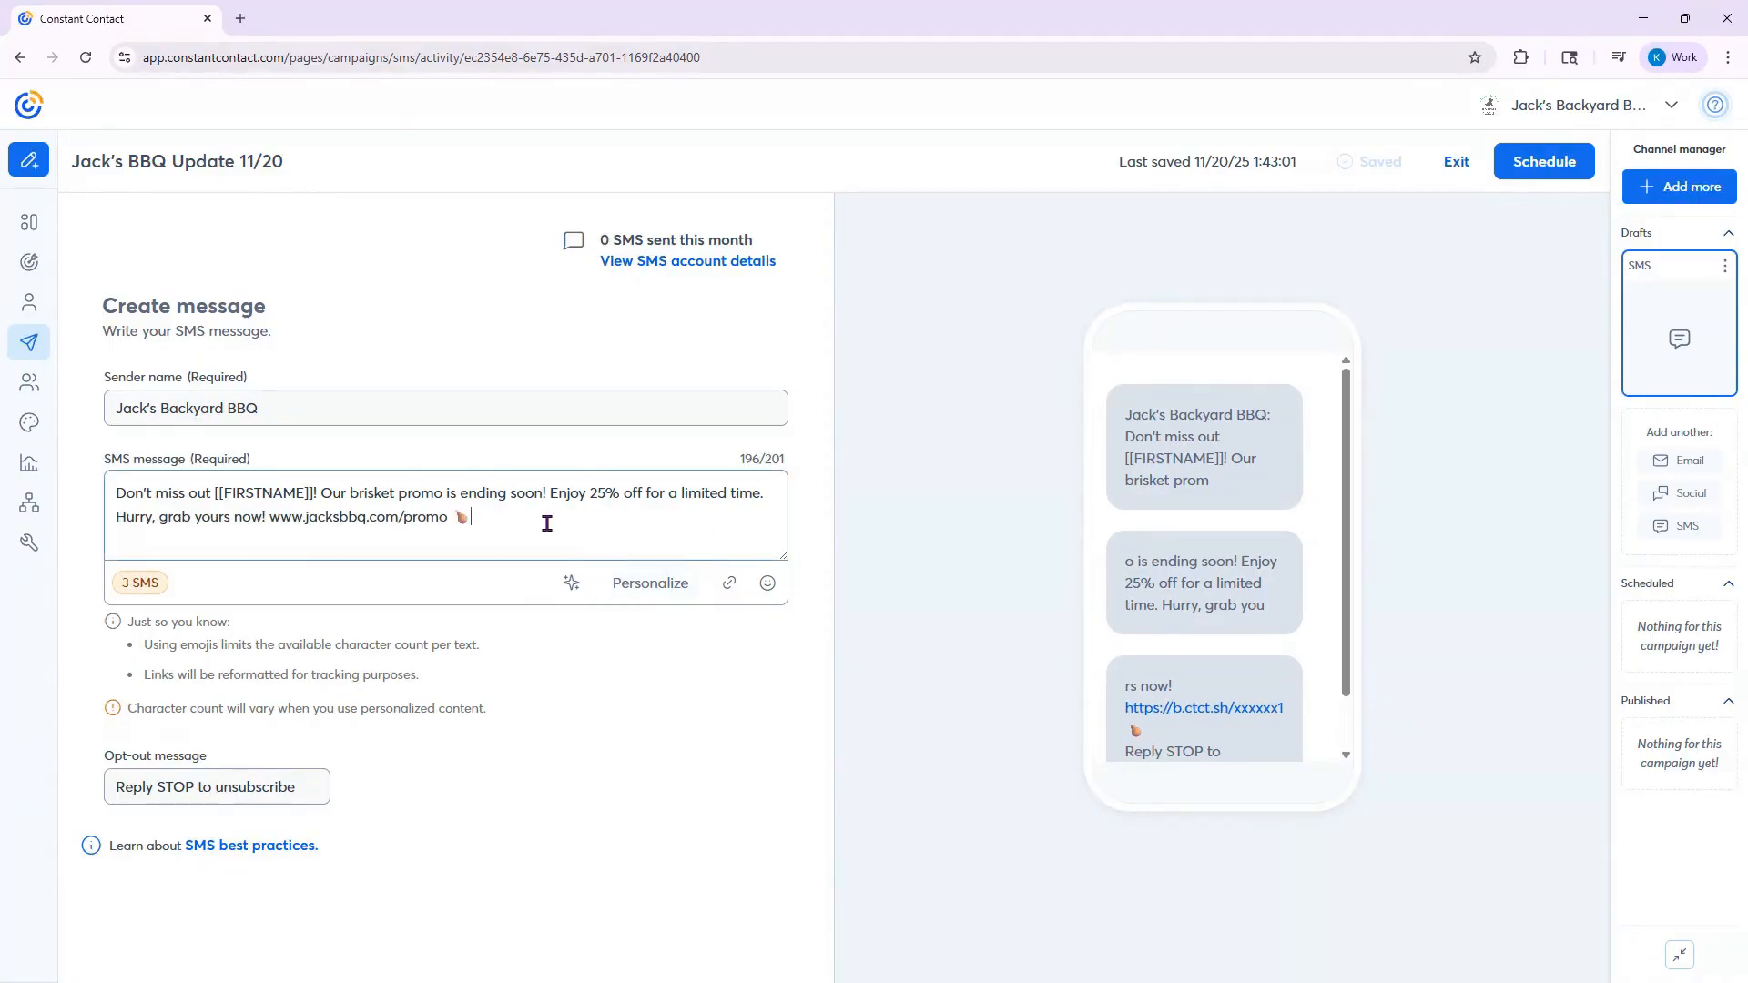
{"action": "key", "text": "BackSpace"}
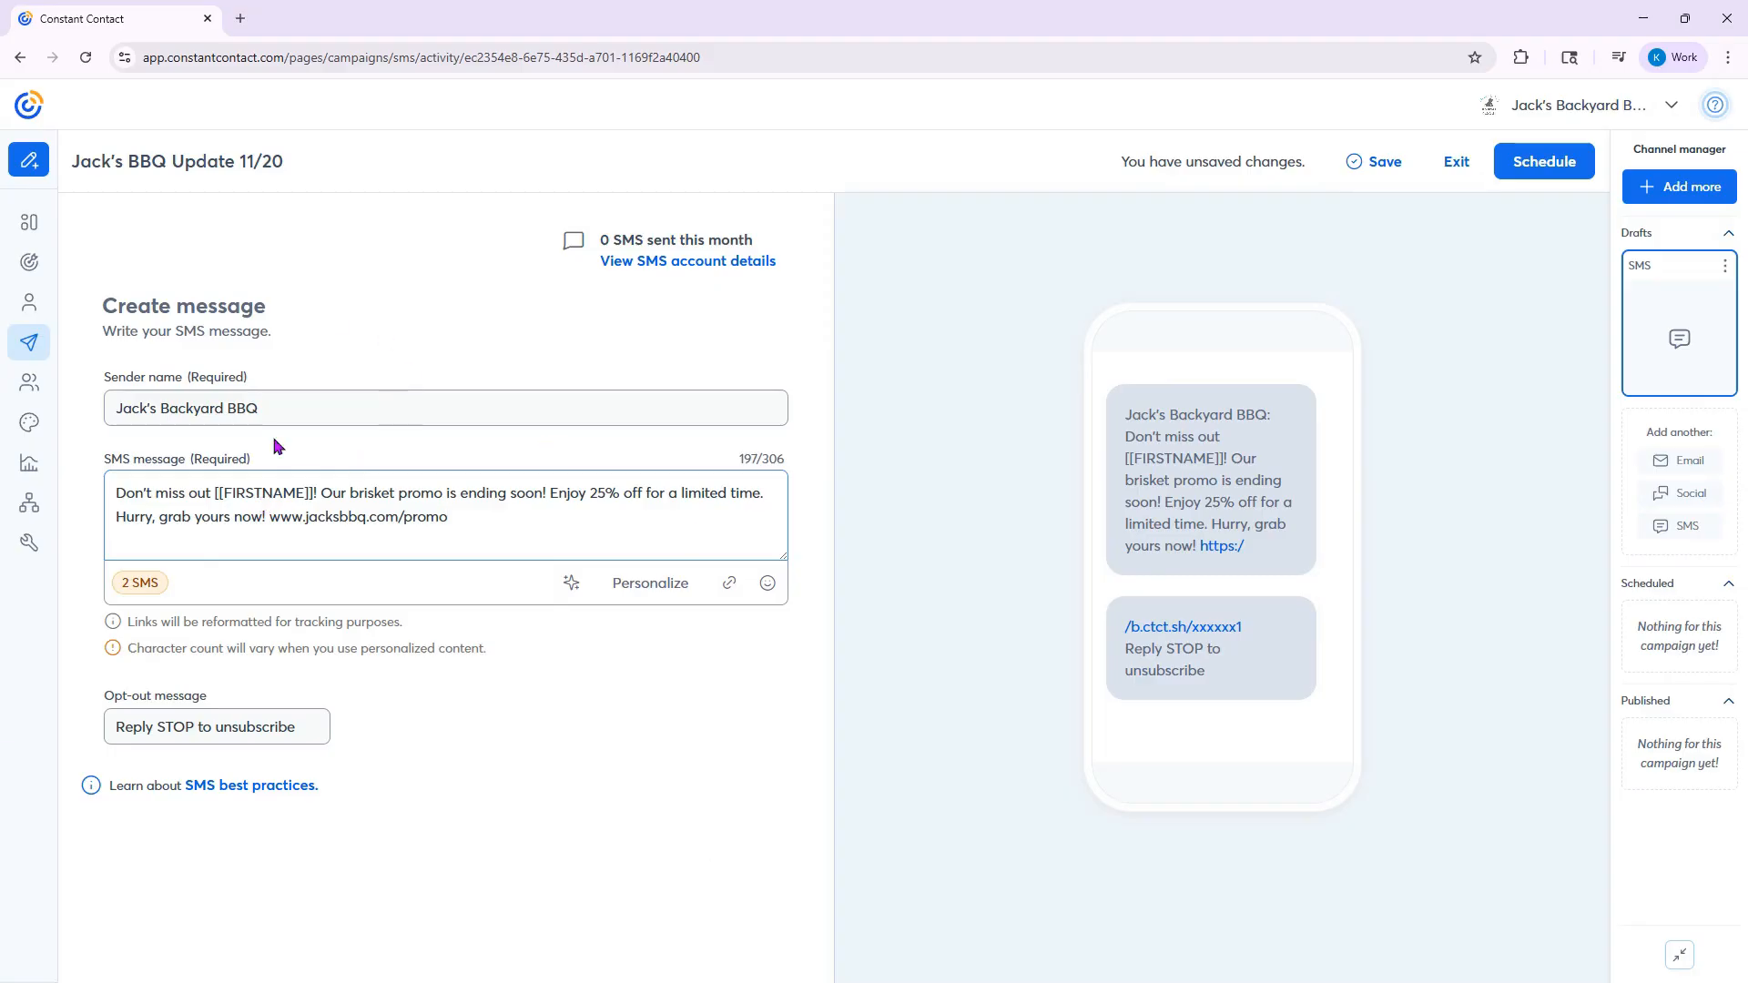
- Open the scheduling settings for the SMS and set it to send on 11/24/2025 at 11:30 AM
{"action": "left_click", "coordinate": [1543, 169]}
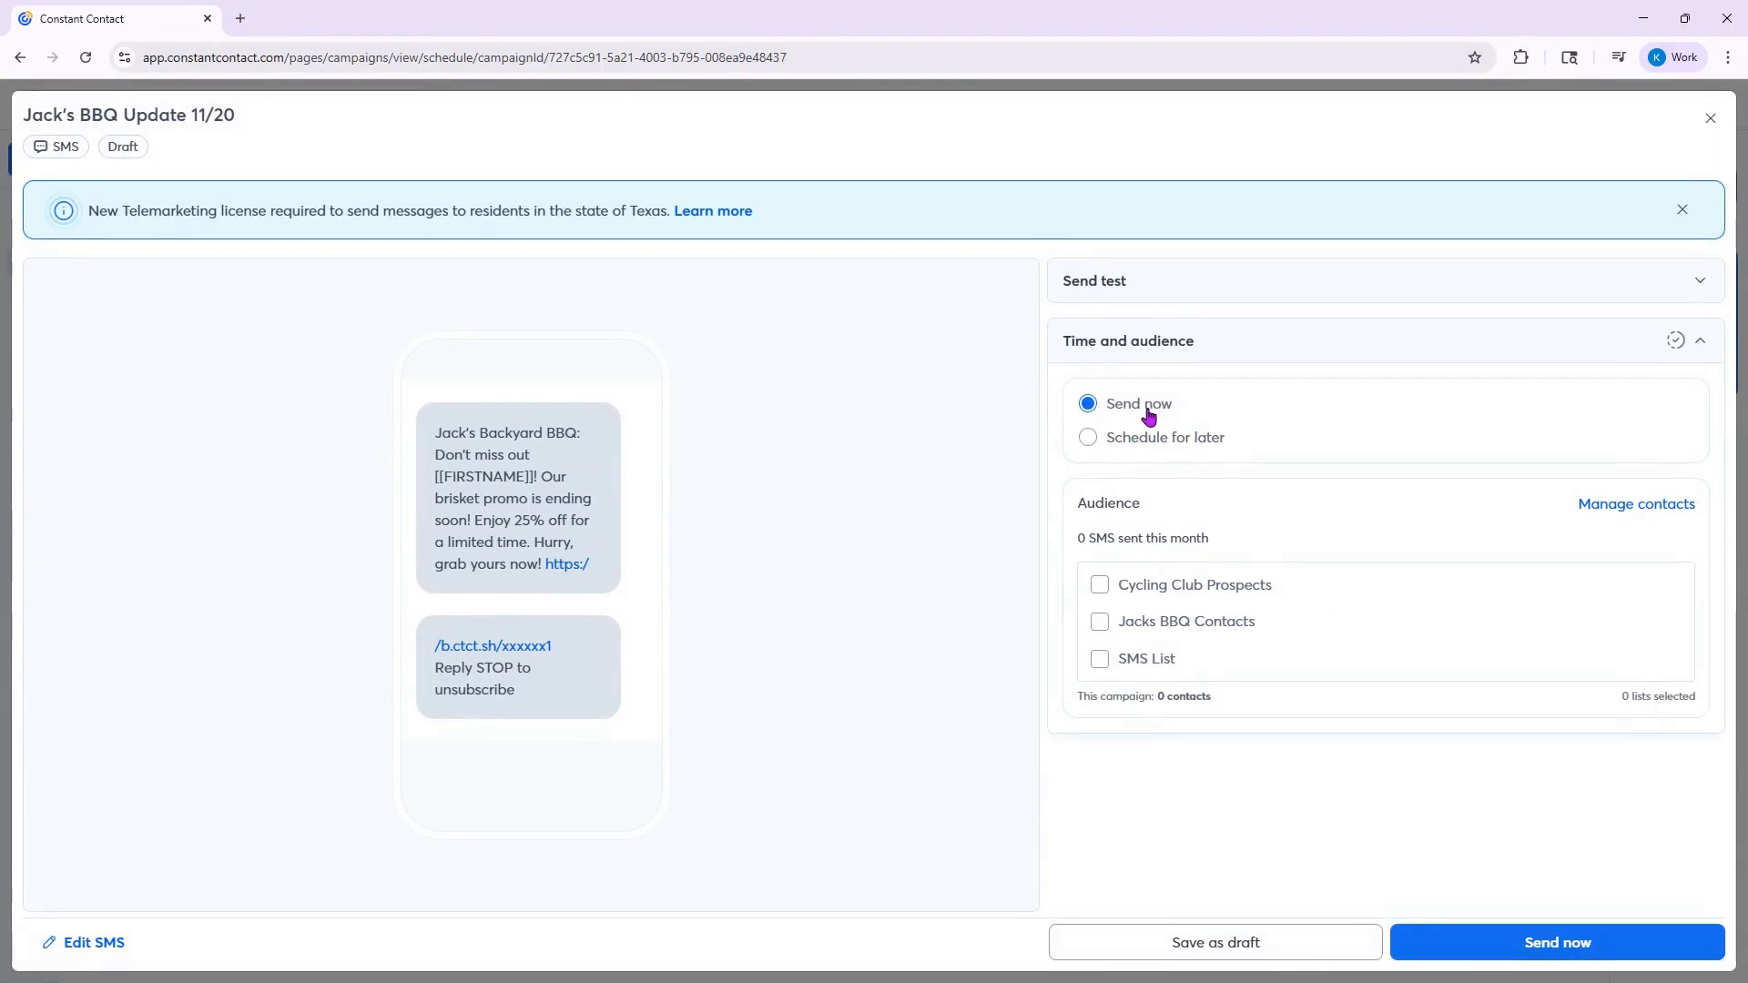
{"action": "left_click", "coordinate": [1090, 440]}
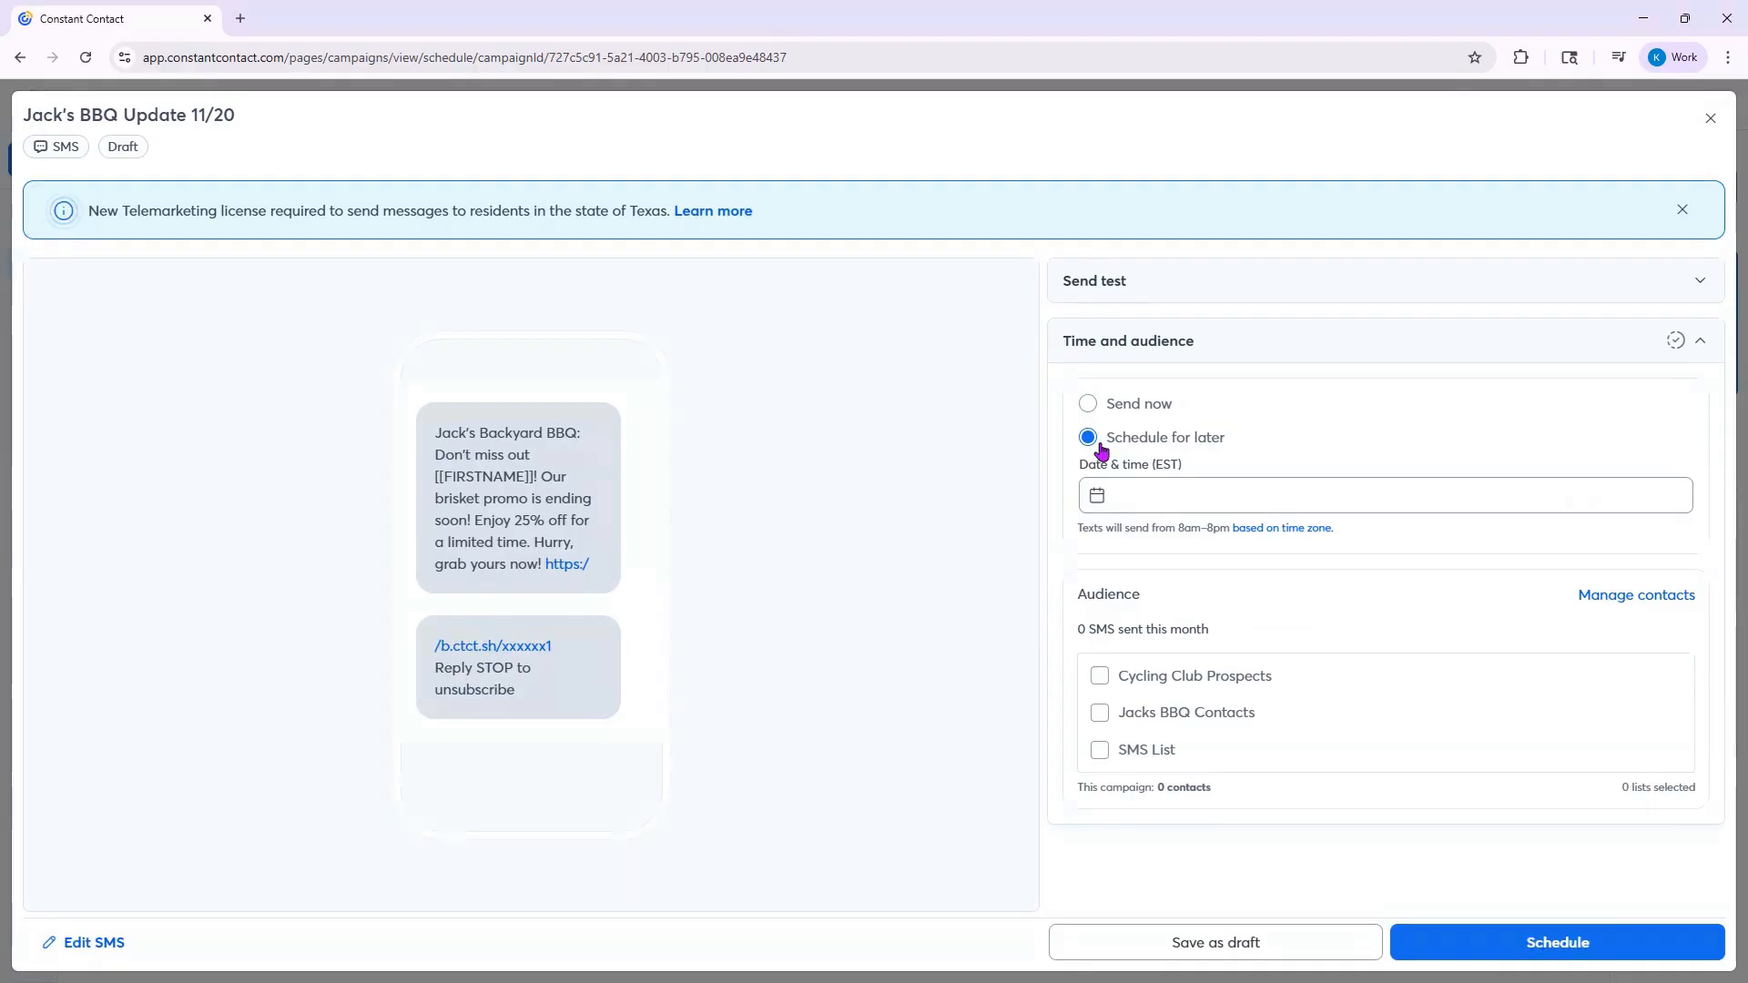
{"action": "left_click", "coordinate": [1104, 499]}
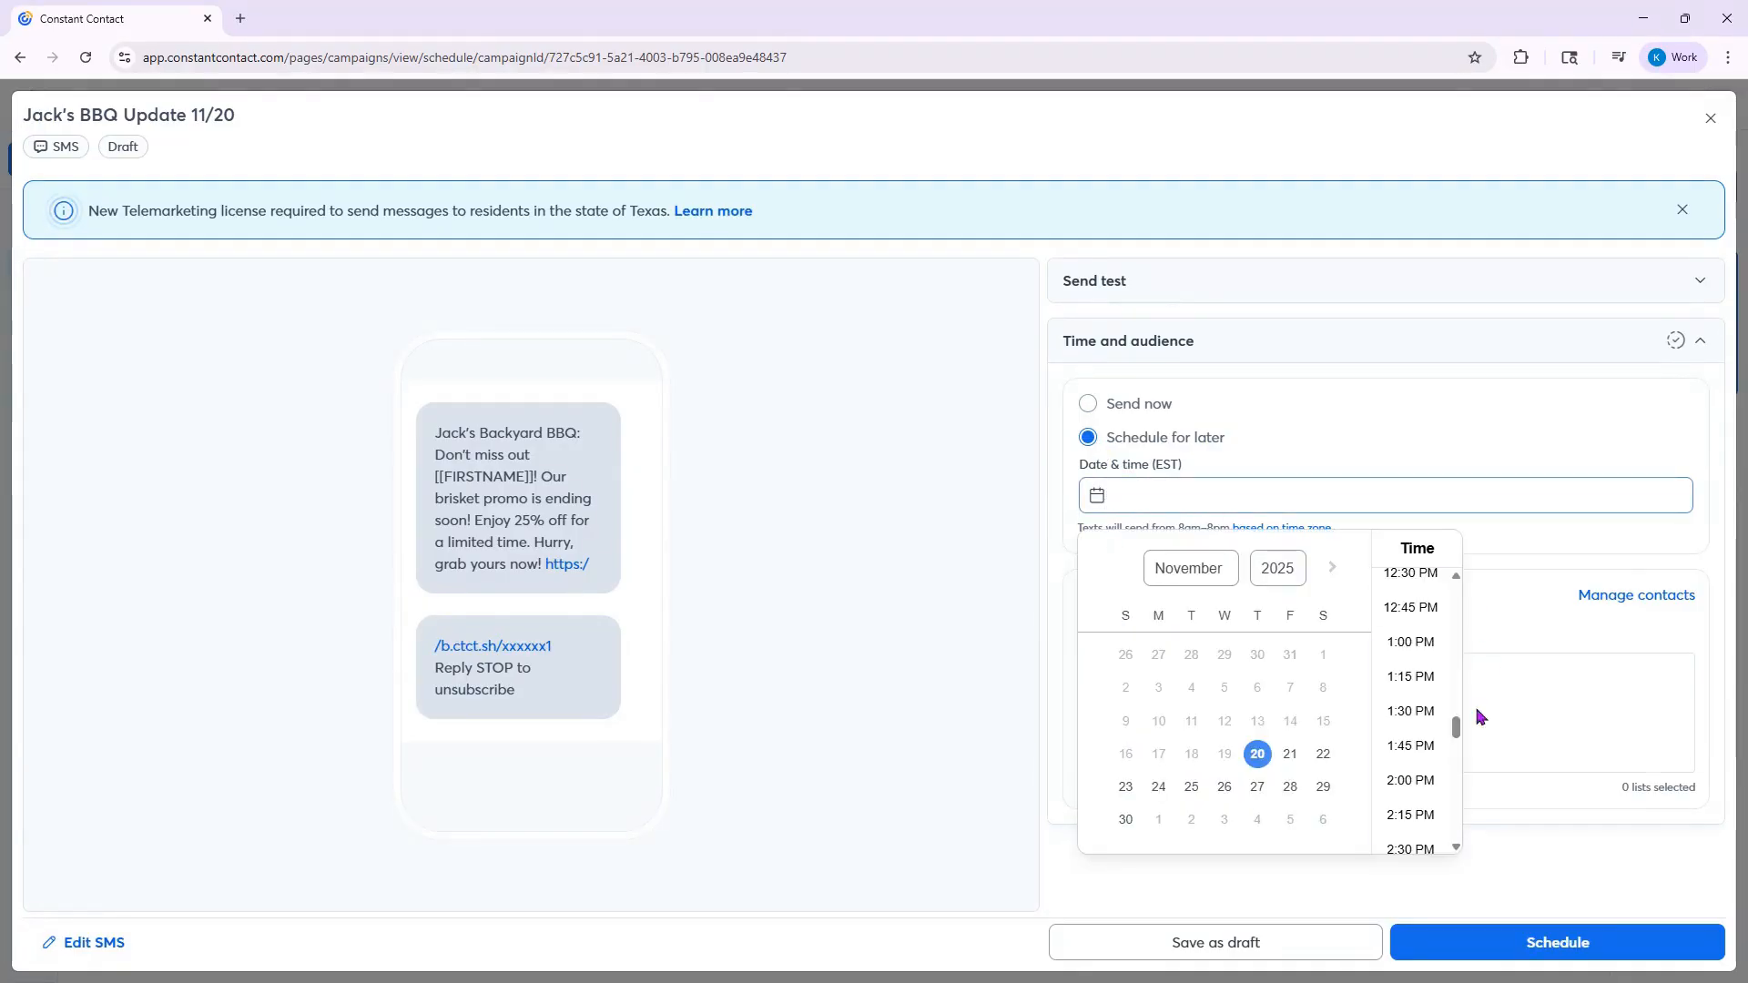
{"action": "left_click", "coordinate": [1166, 788]}
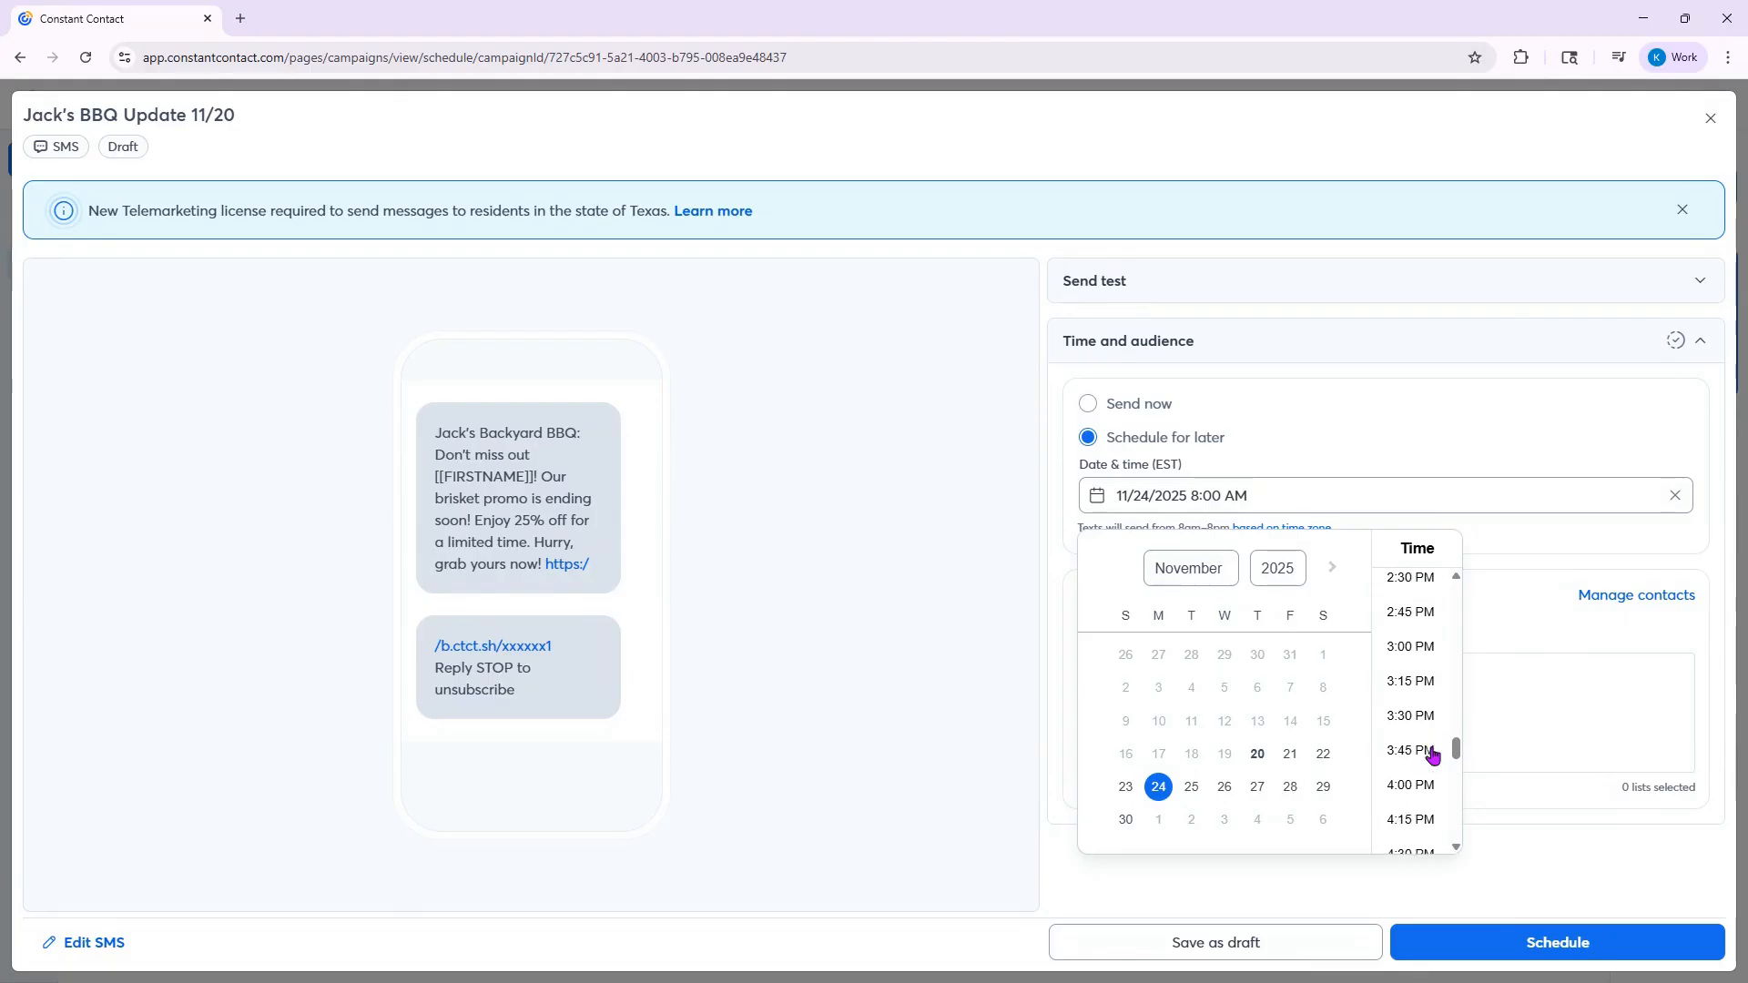
{"action": "scroll", "coordinate": [1432, 751], "scroll_direction": "up", "scroll_amount": 4}
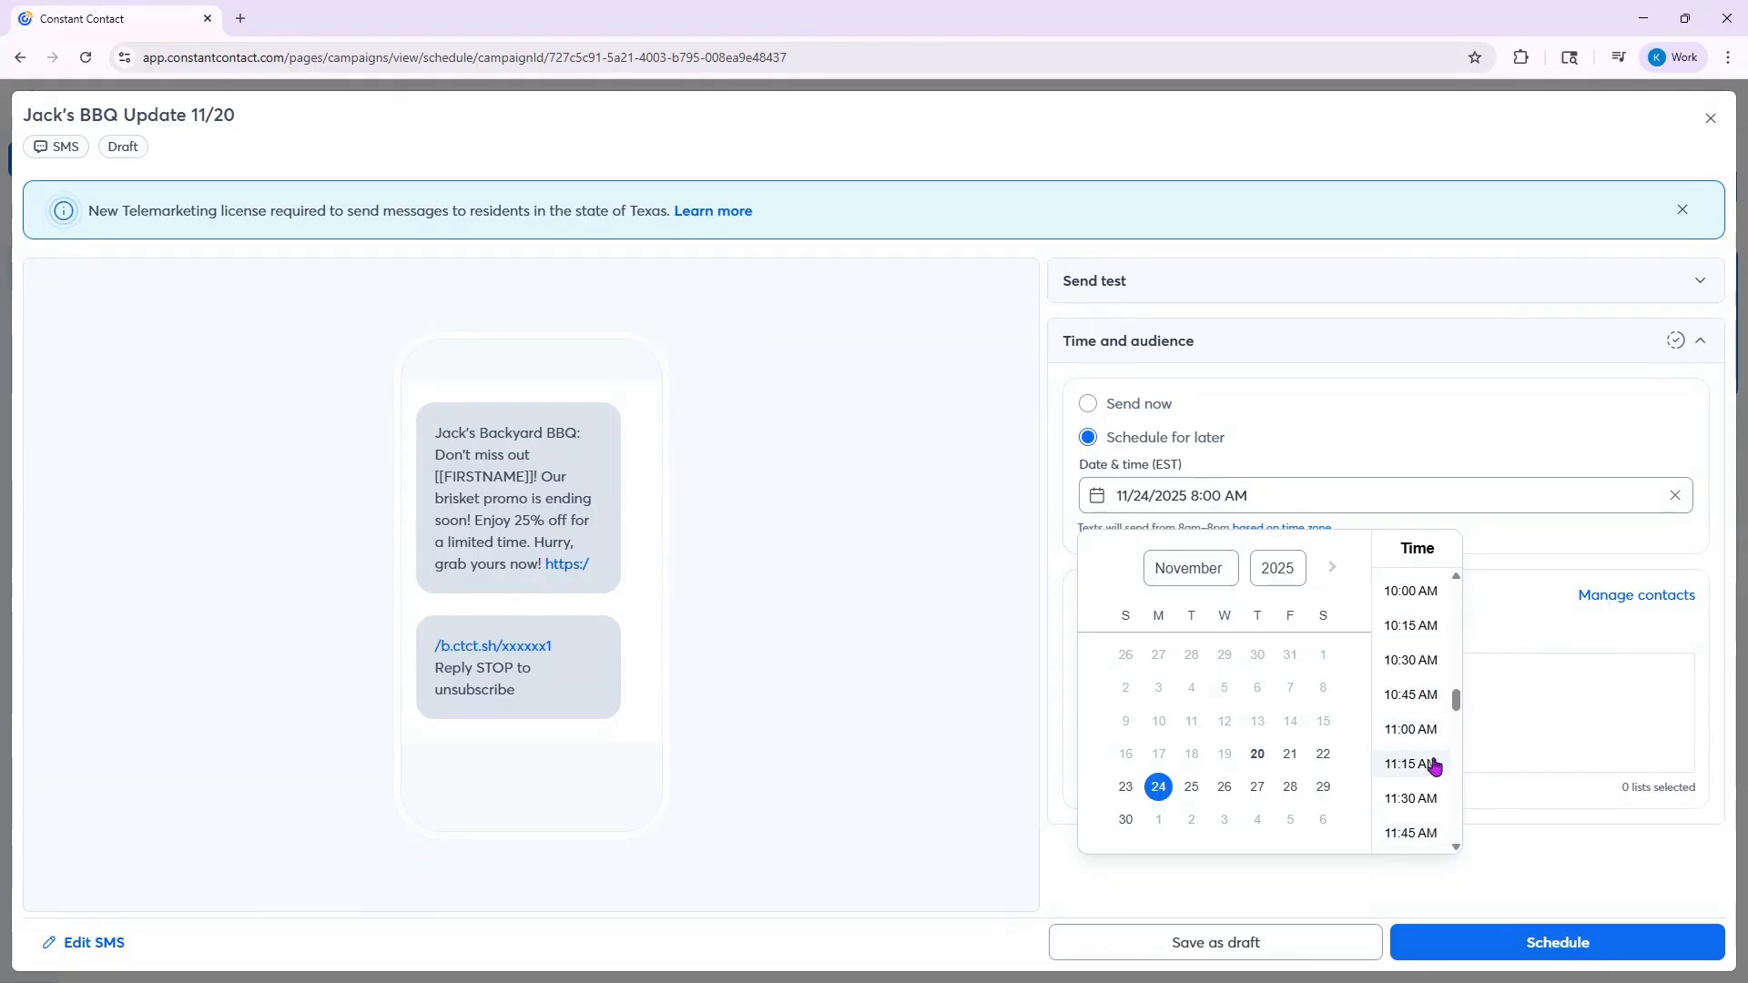
{"action": "scroll", "coordinate": [1427, 748], "scroll_direction": "down", "scroll_amount": 1}
{"action": "left_click", "coordinate": [1413, 708]}
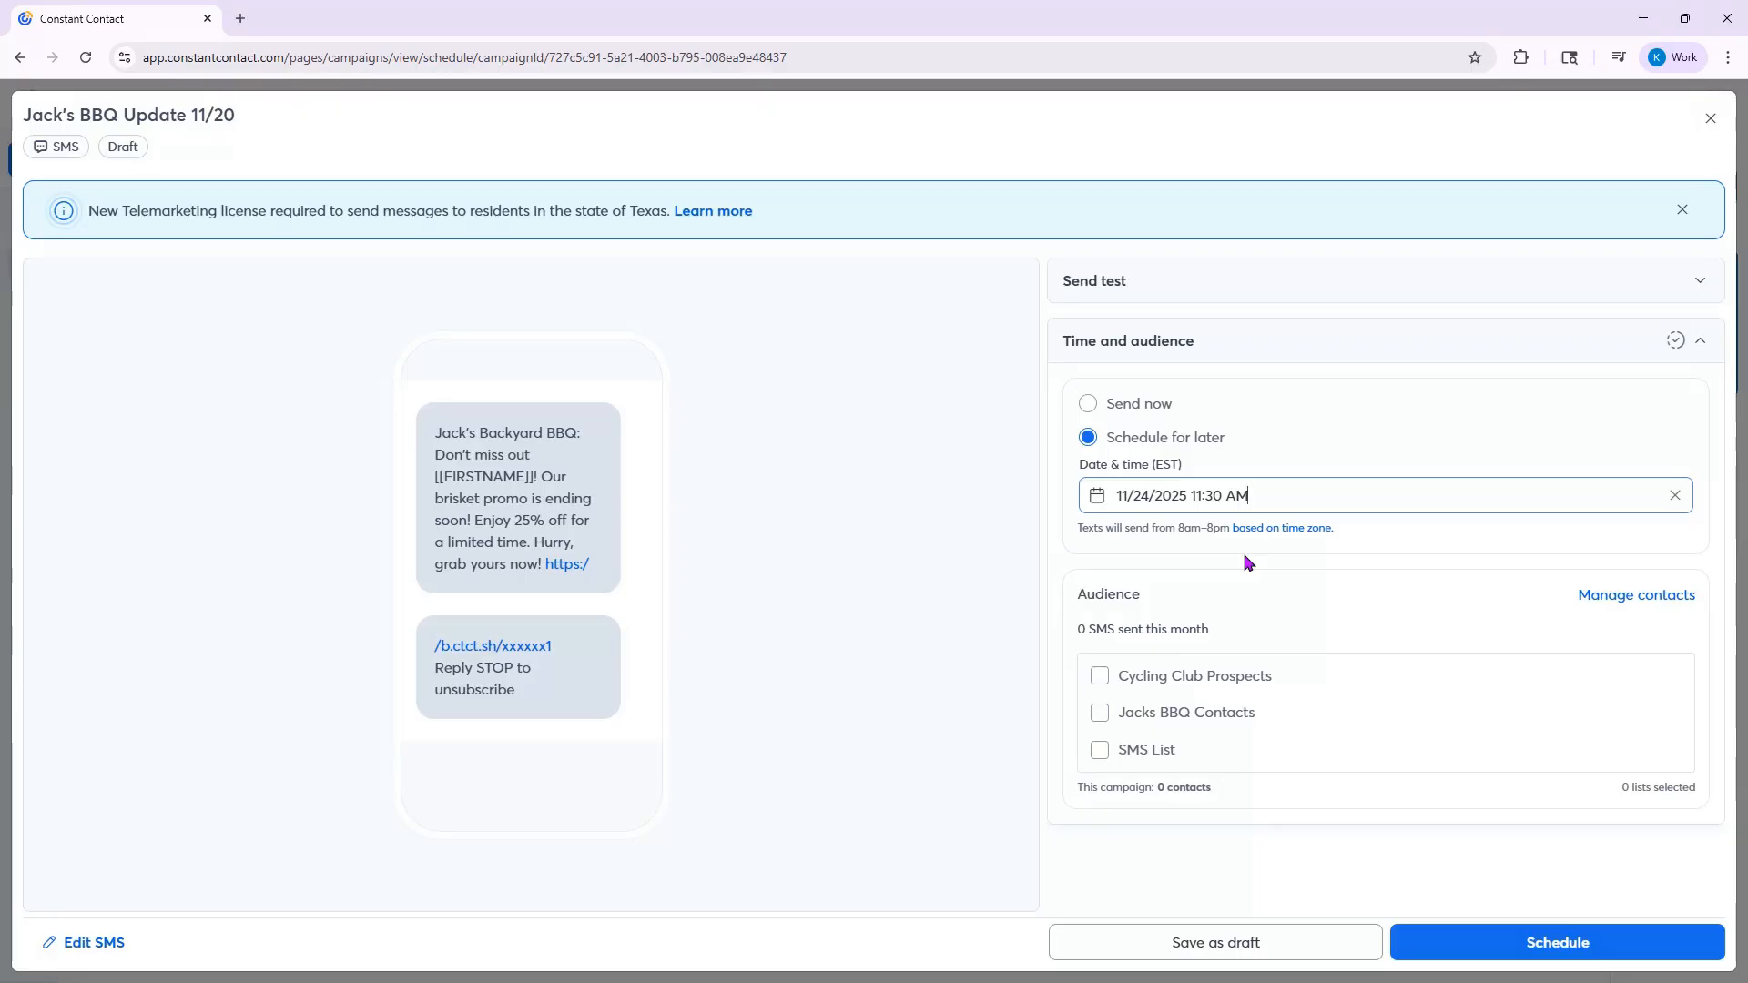
- Select SMS List as the audience, schedule the SMS and close the scheduling view
{"action": "left_click", "coordinate": [1131, 746]}
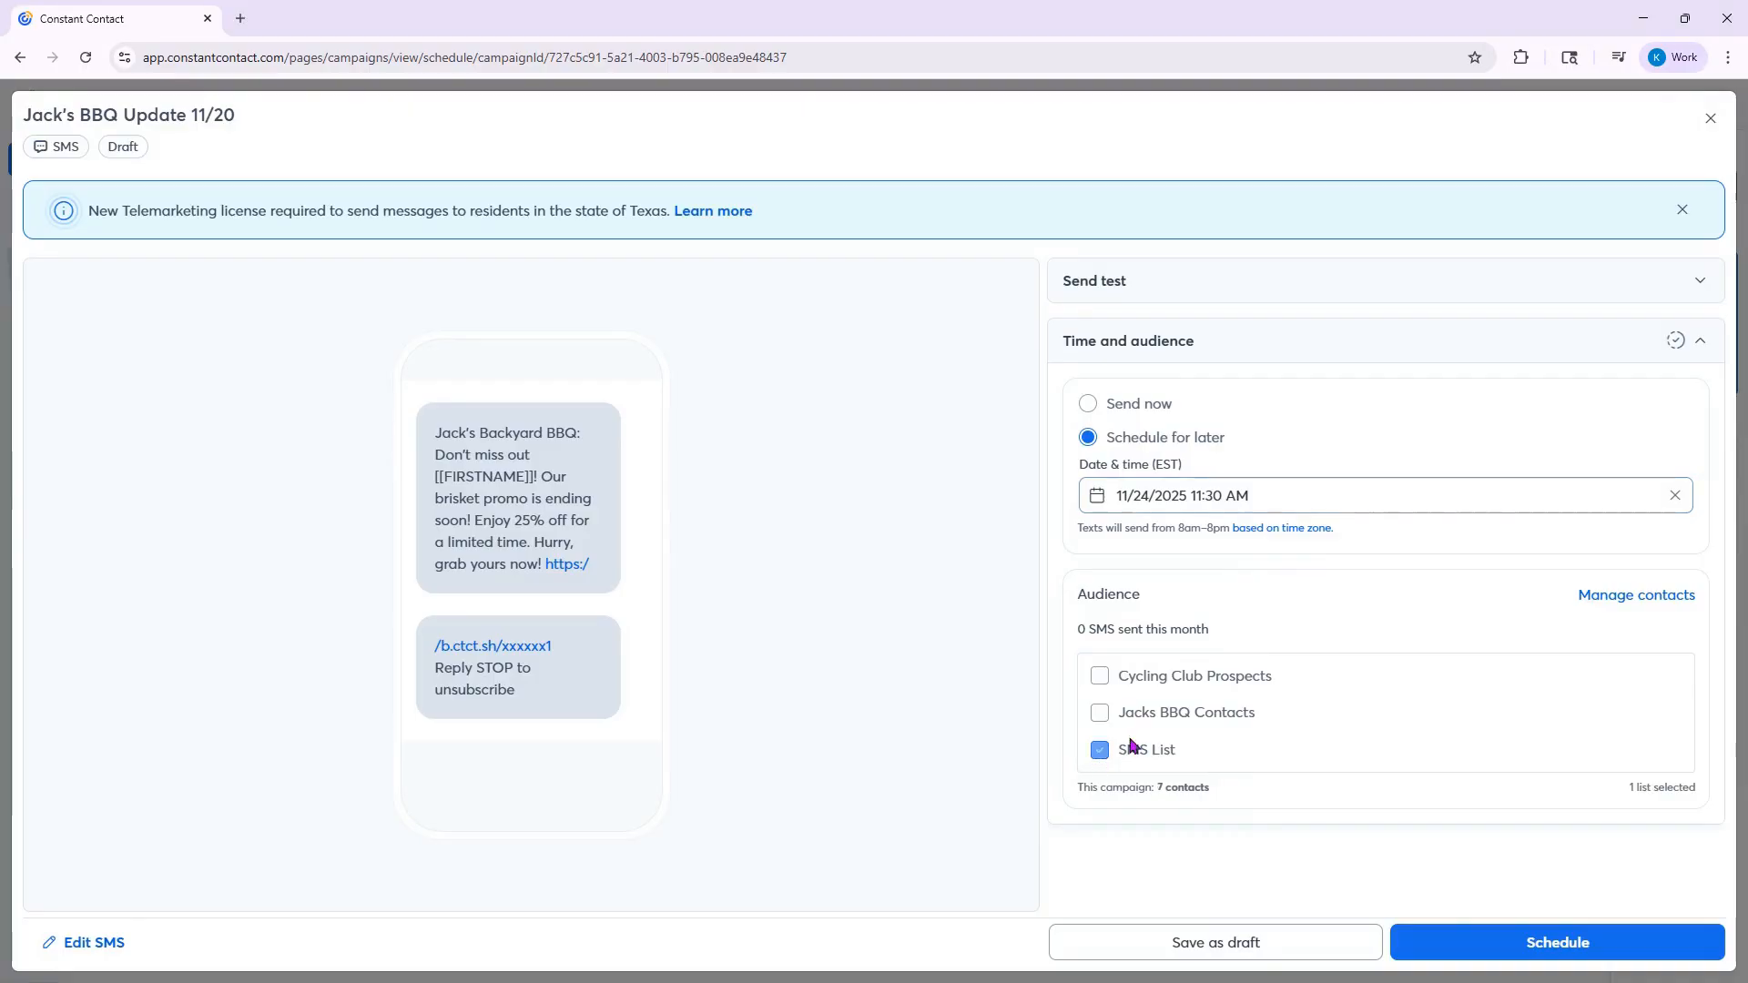
{"action": "left_click", "coordinate": [1554, 944]}
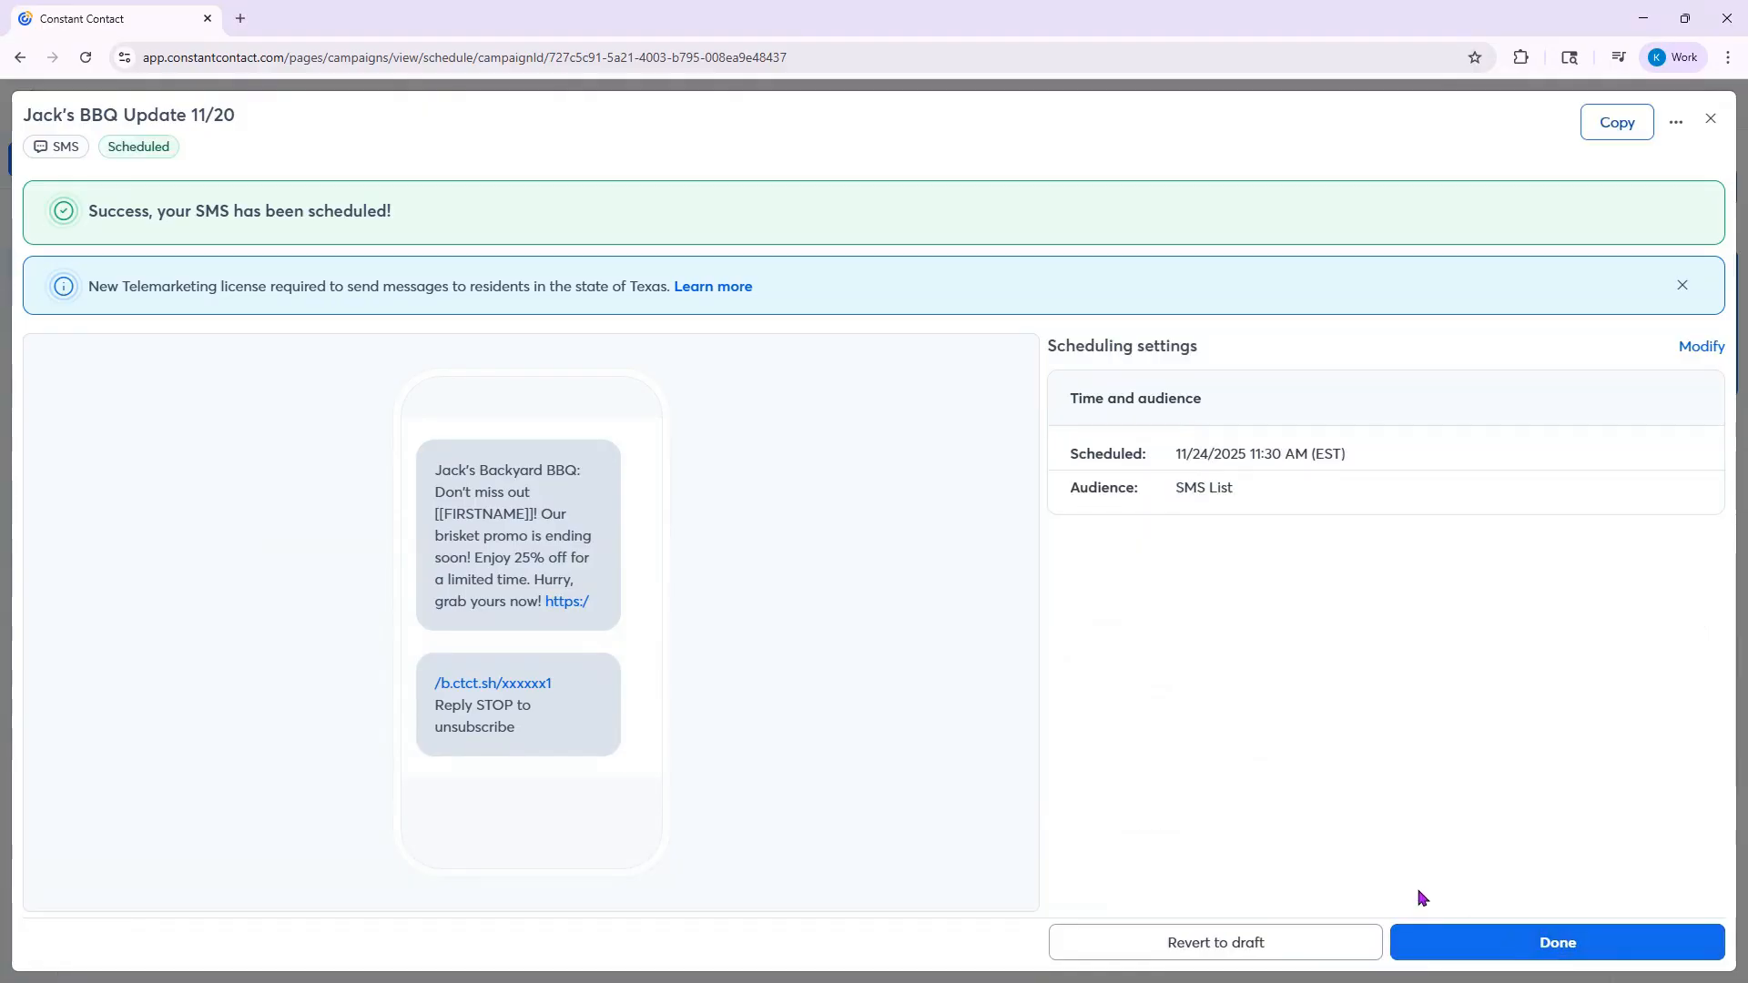
{"action": "left_click", "coordinate": [1526, 944]}
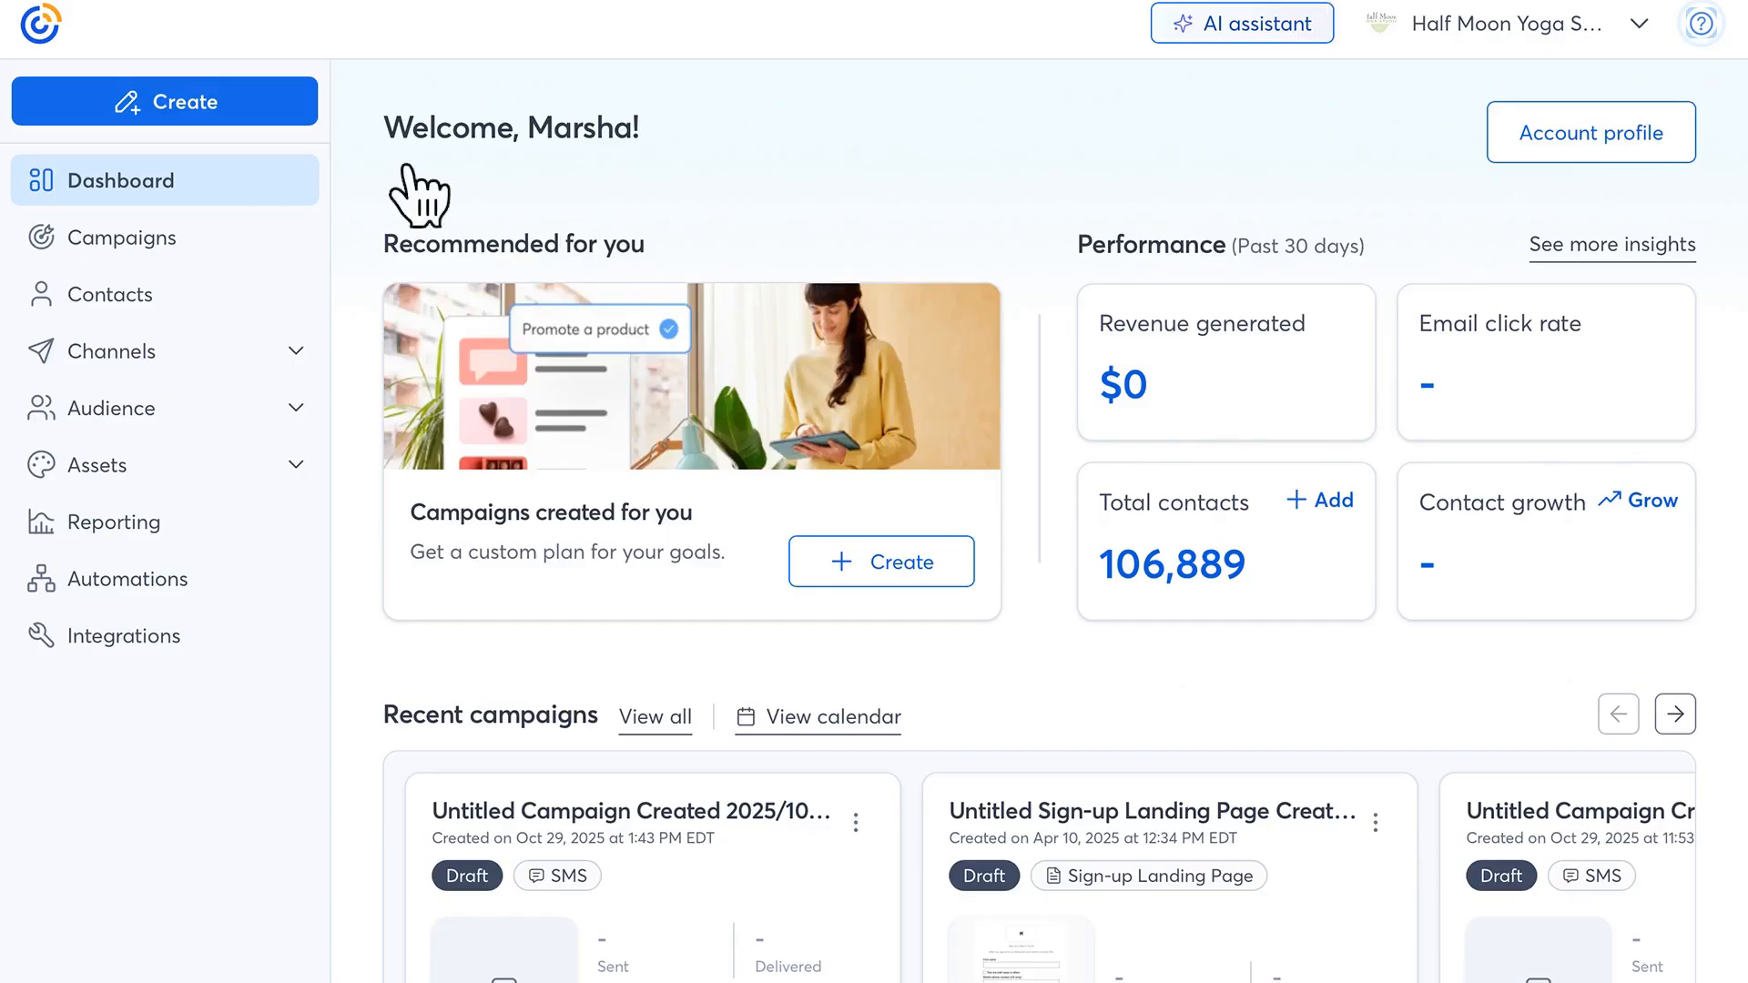
- Open the SMS performance report of the sent campaign "Untitled Campaign Created 2022/06/29, 10:47:38 EDT"
{"action": "left_click", "coordinate": [114, 357]}
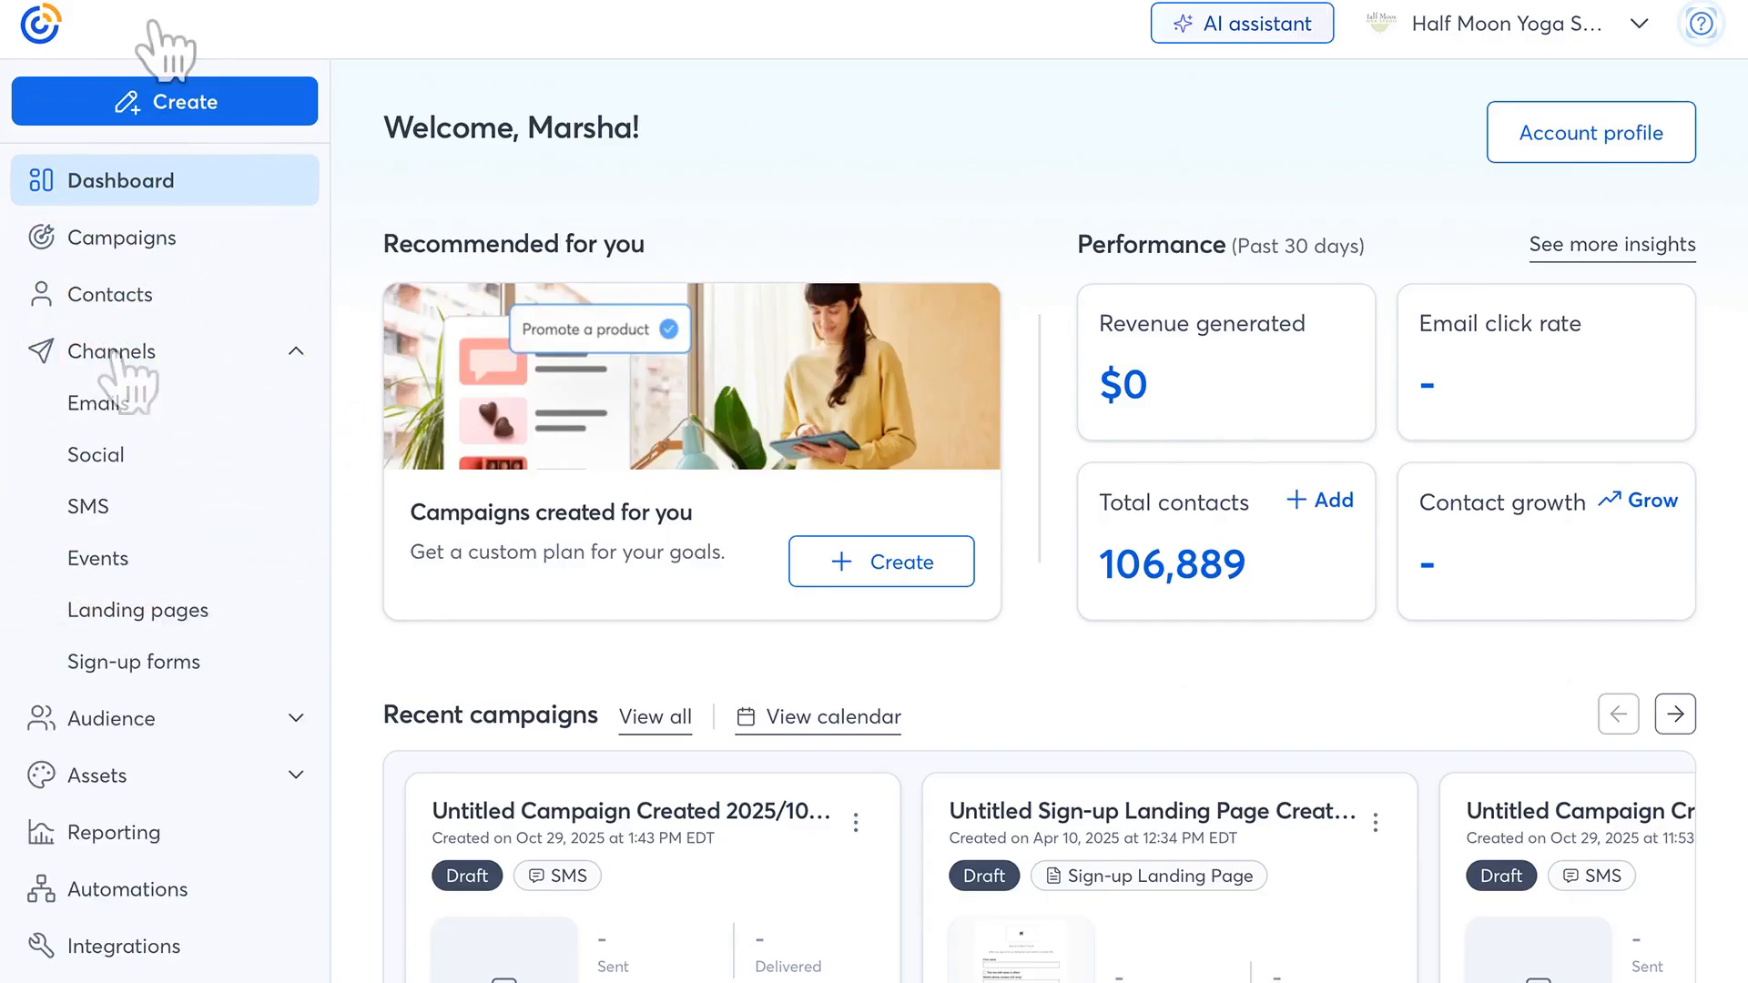
{"action": "left_click", "coordinate": [91, 511]}
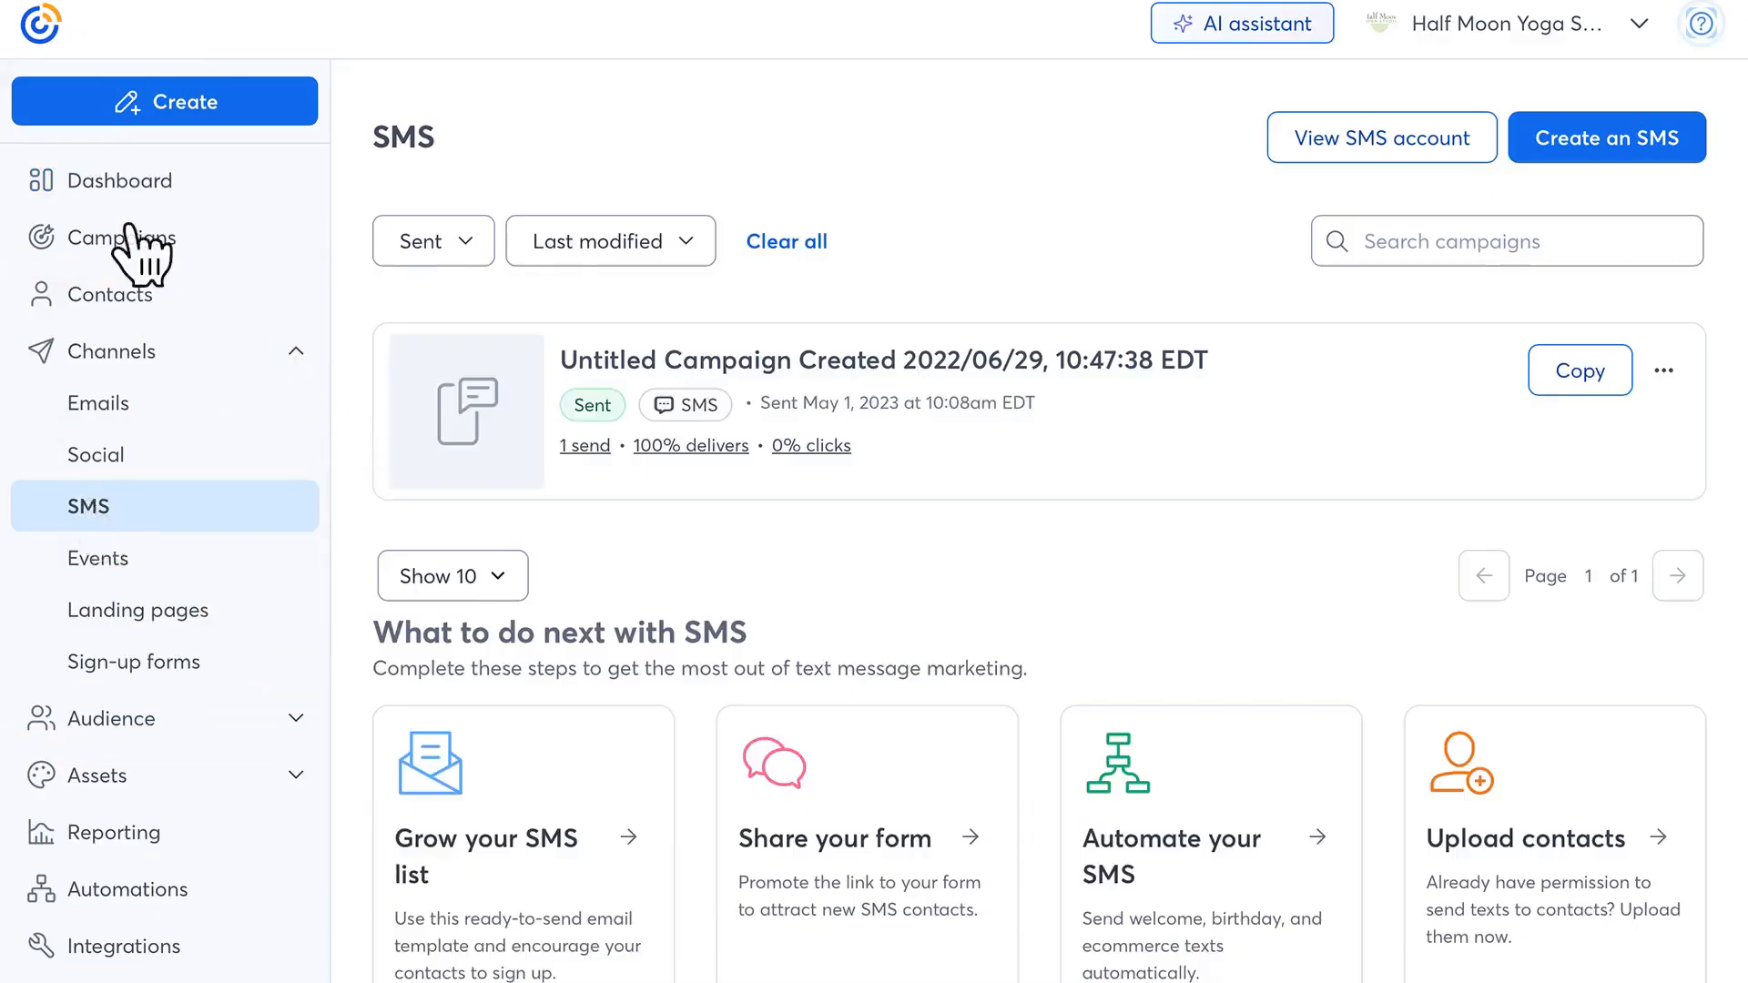
{"action": "left_click", "coordinate": [1664, 370]}
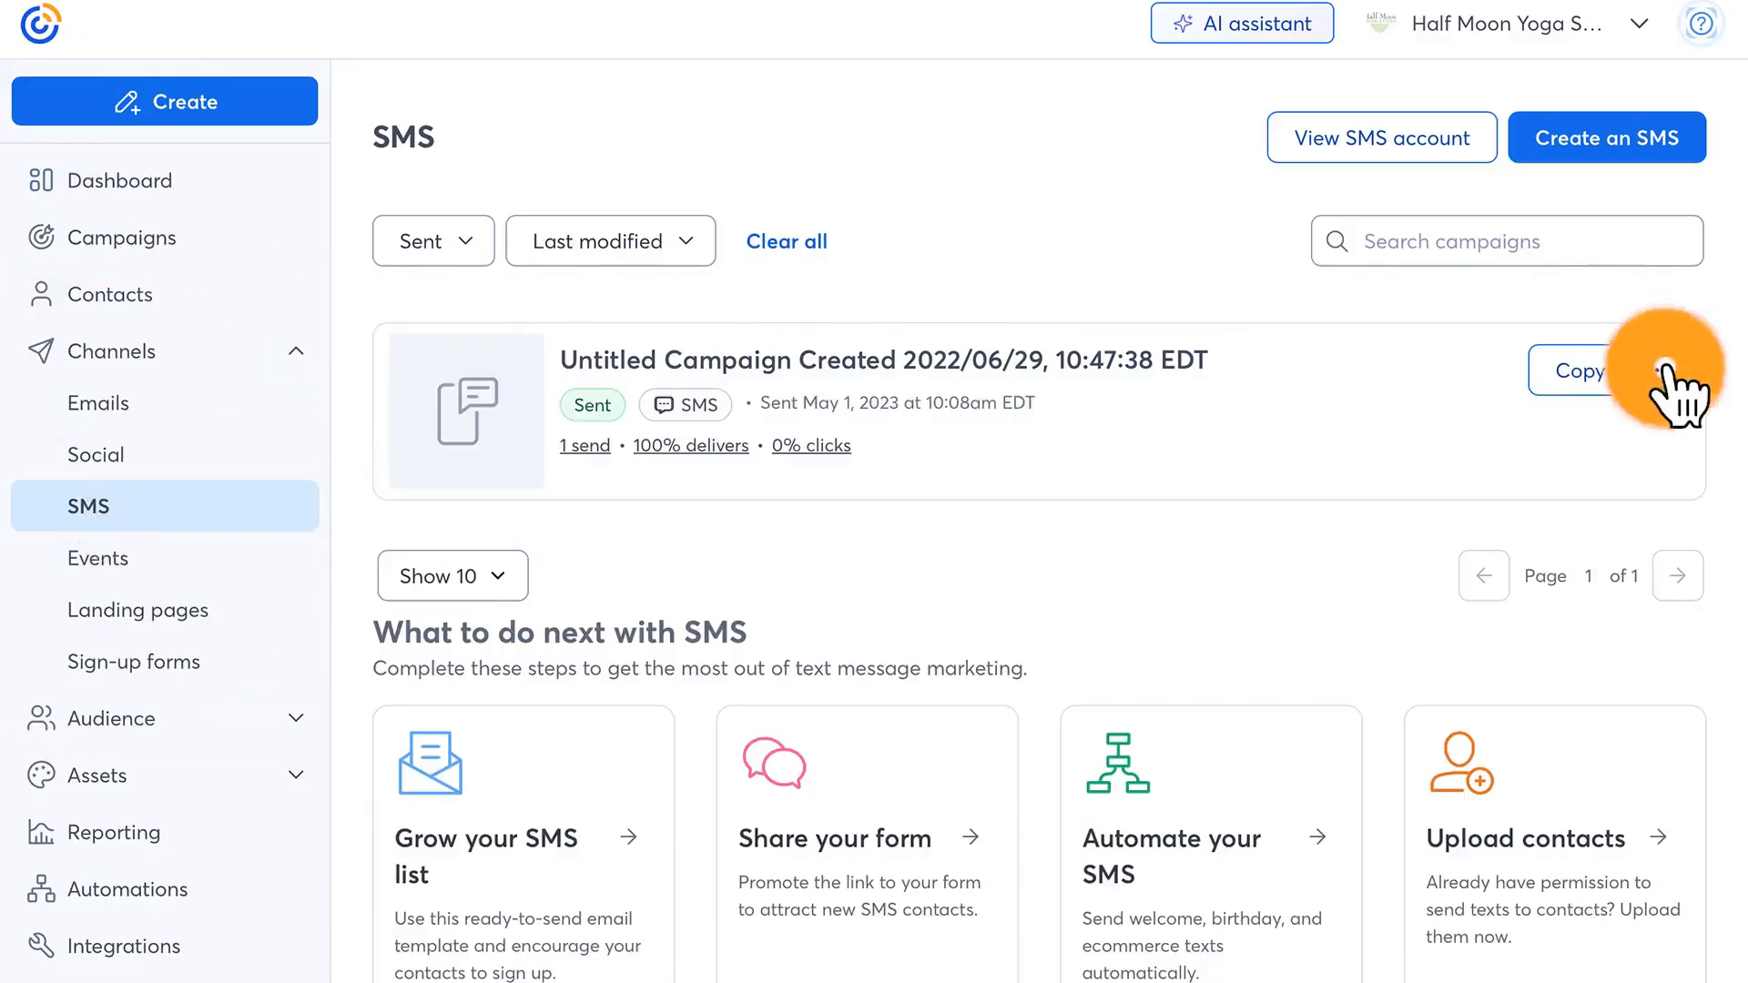
{"action": "left_click", "coordinate": [1555, 528]}
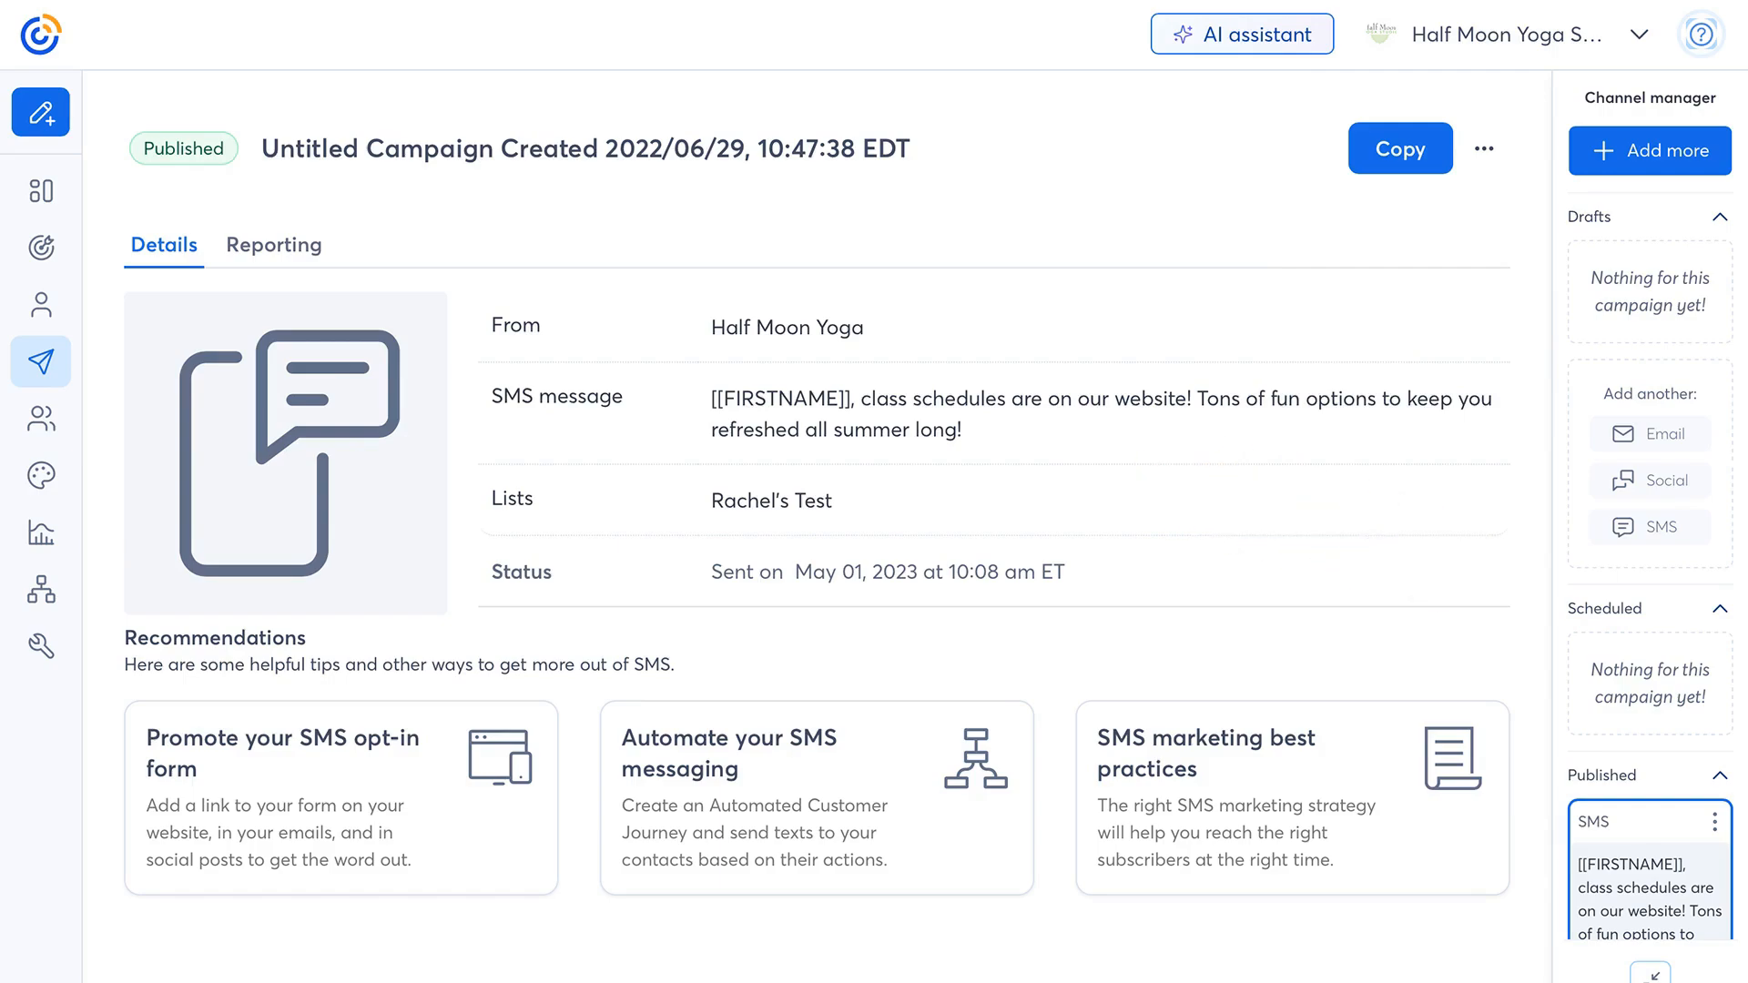
{"action": "left_click", "coordinate": [276, 245]}
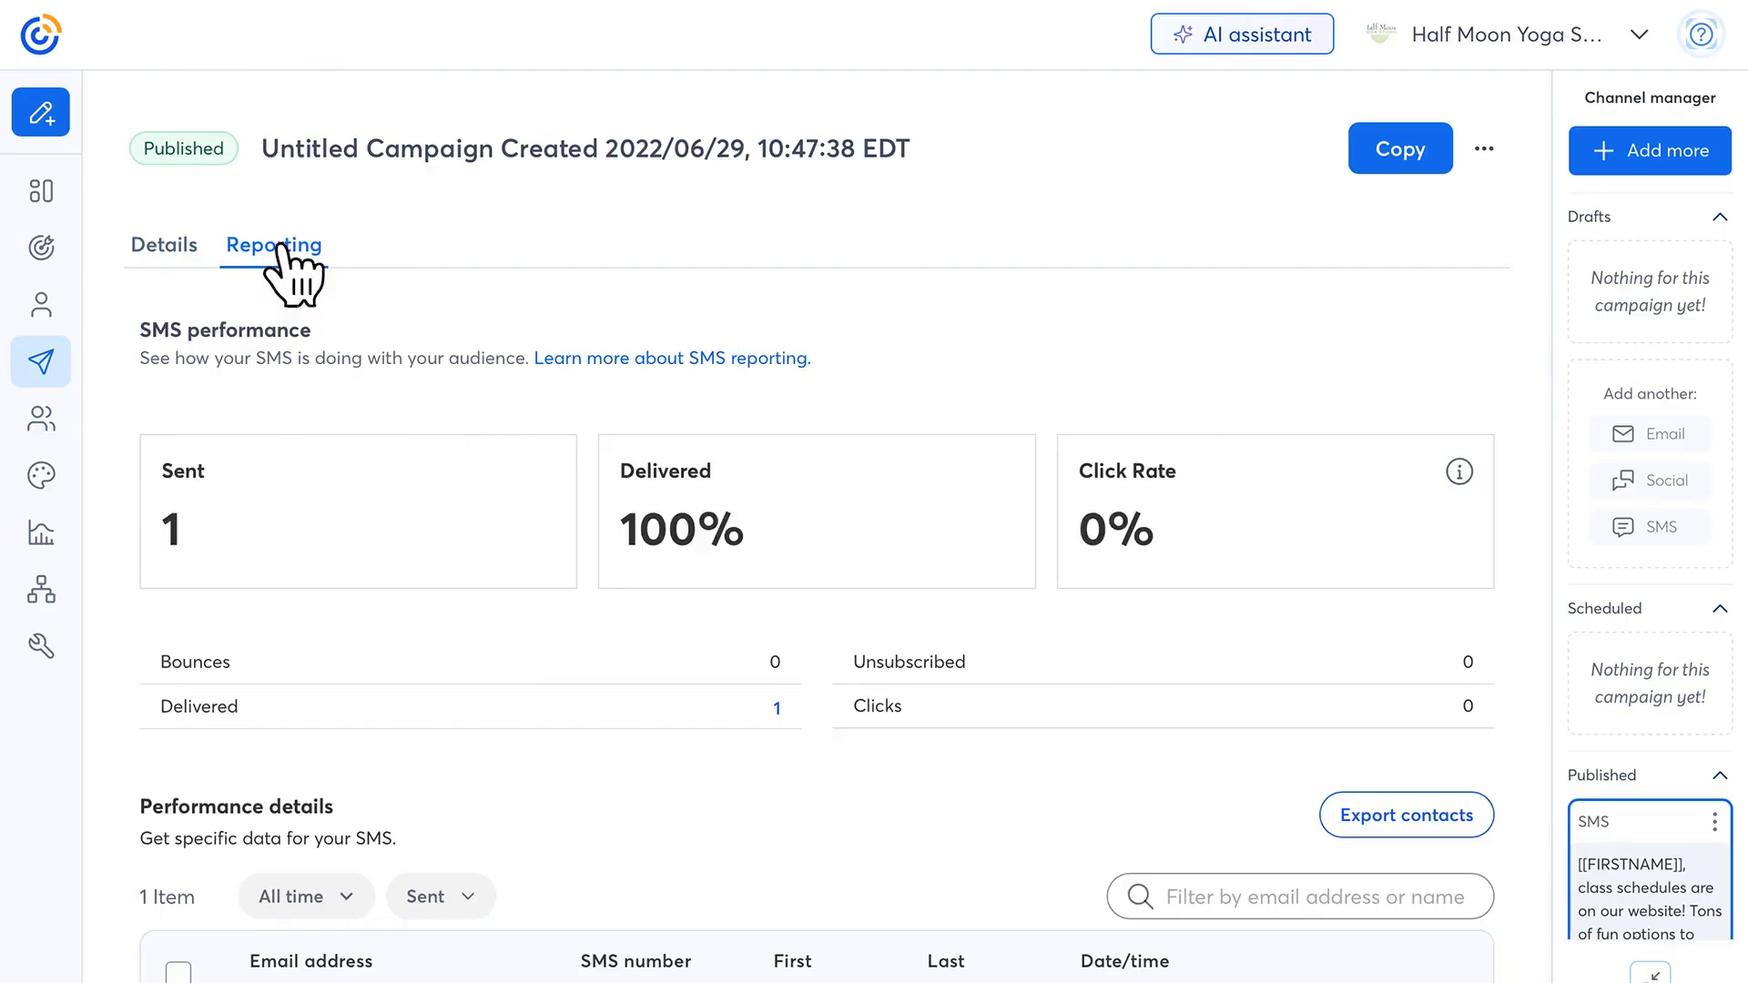